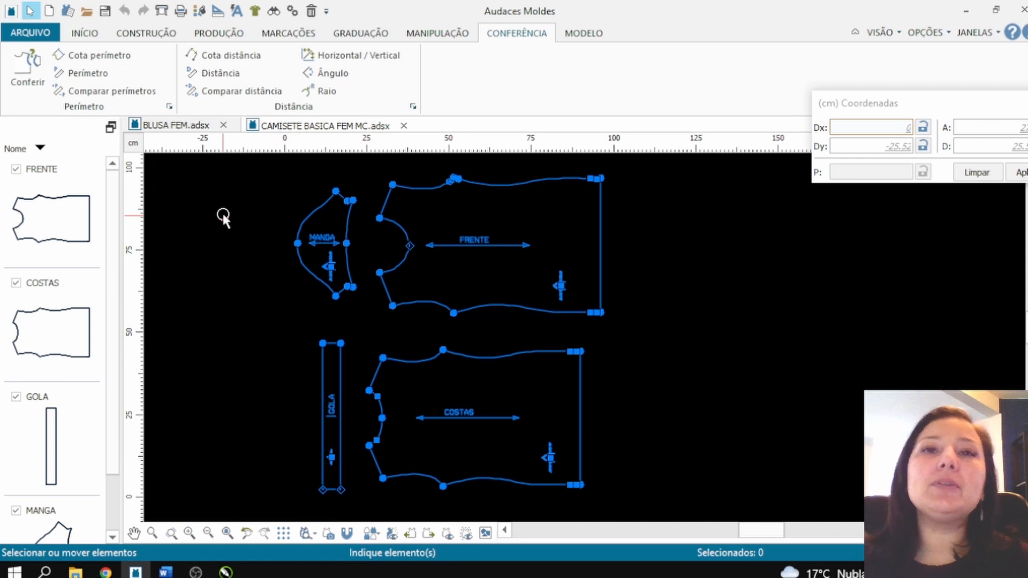
Step: Delete the GOLA collar piece from the pattern
{"action": "scroll", "coordinate": [264, 344], "scroll_direction": "up", "scroll_amount": 2}
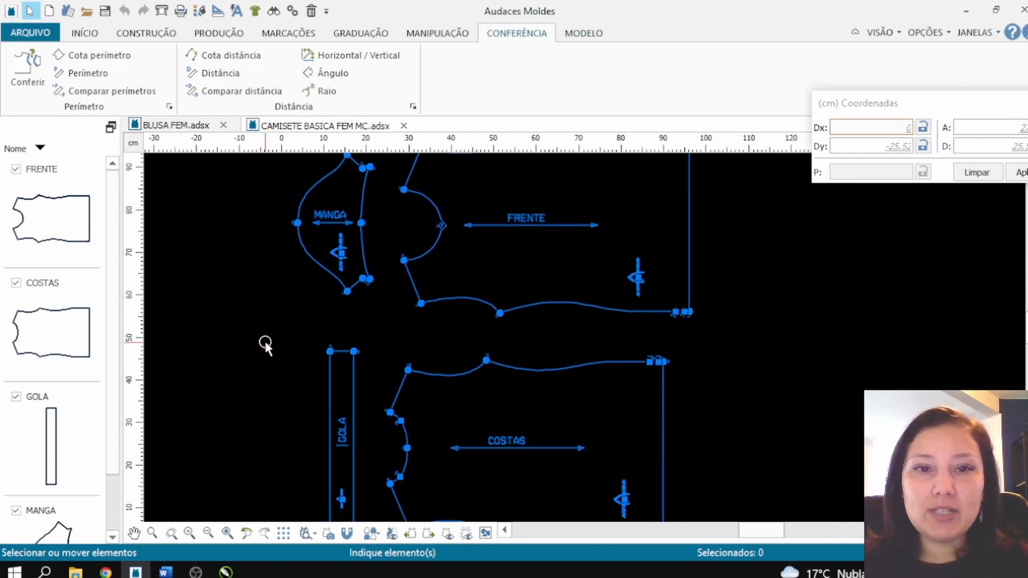
{"action": "scroll", "coordinate": [266, 470], "scroll_direction": "down", "scroll_amount": 2}
{"action": "scroll", "coordinate": [343, 433], "scroll_direction": "up", "scroll_amount": 3}
{"action": "scroll", "coordinate": [420, 408], "scroll_direction": "down", "scroll_amount": 1}
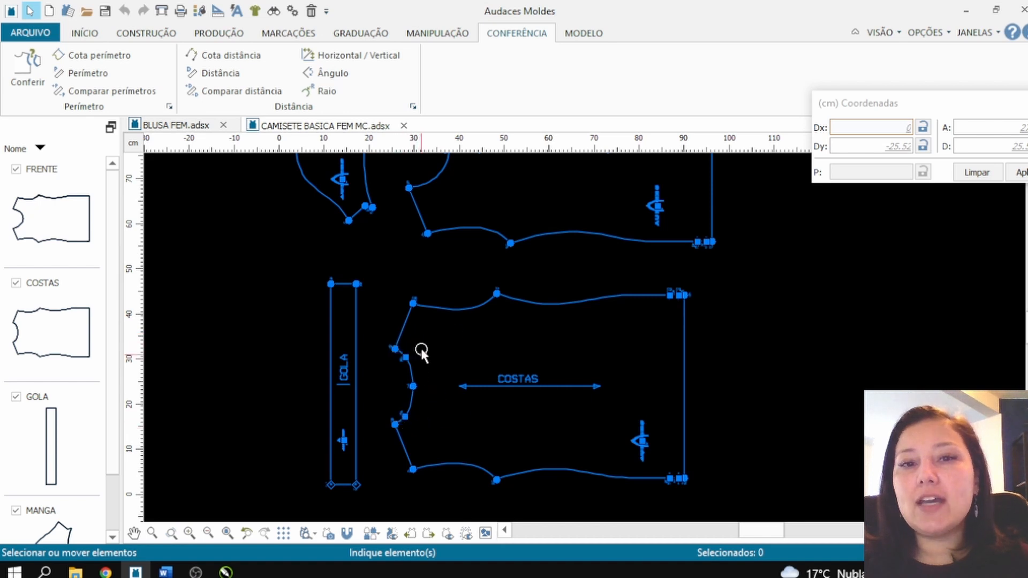
{"action": "left_click", "coordinate": [356, 348]}
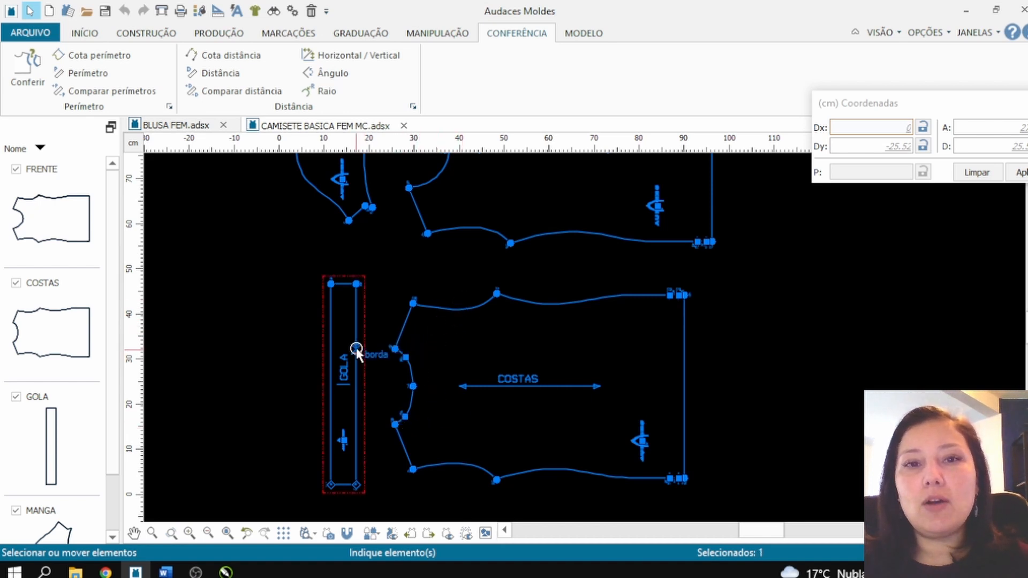
{"action": "left_click", "coordinate": [344, 208]}
{"action": "left_click", "coordinate": [356, 287]}
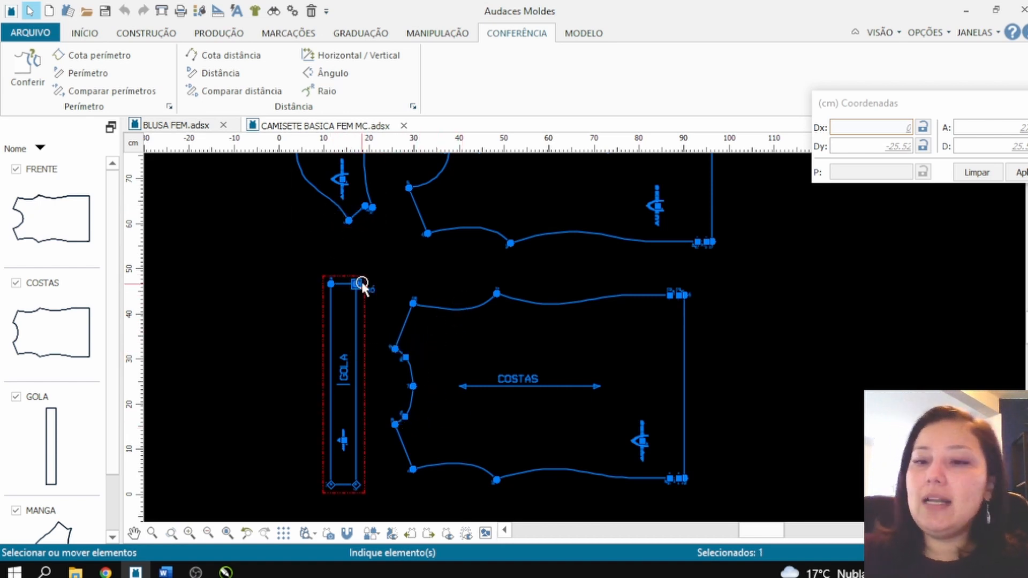
{"action": "key", "text": "Delete"}
{"action": "scroll", "coordinate": [354, 335], "scroll_direction": "down", "scroll_amount": 1}
{"action": "scroll", "coordinate": [353, 344], "scroll_direction": "down", "scroll_amount": 2}
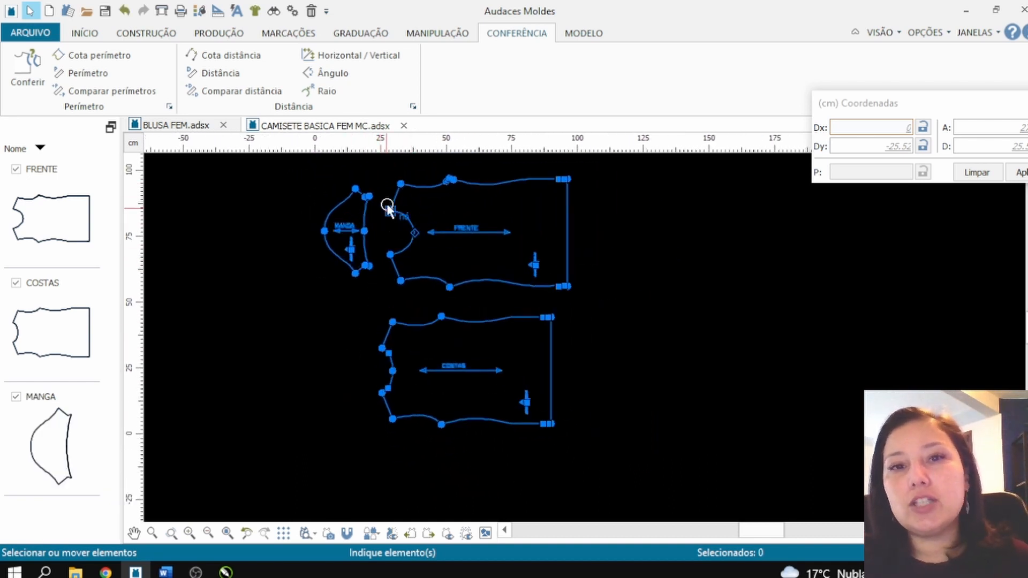
{"action": "scroll", "coordinate": [407, 185], "scroll_direction": "up", "scroll_amount": 2}
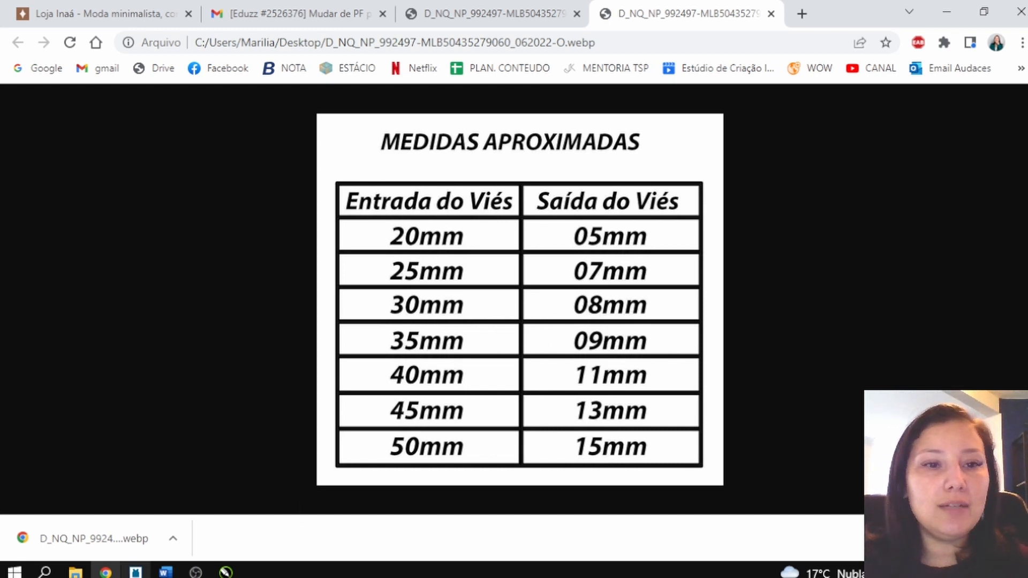
Step: Switch to Audaces Moldes and draw a rectangular pattern piece 3 cm wide and 160 cm high, left of the sleeve
{"action": "left_click", "coordinate": [136, 572]}
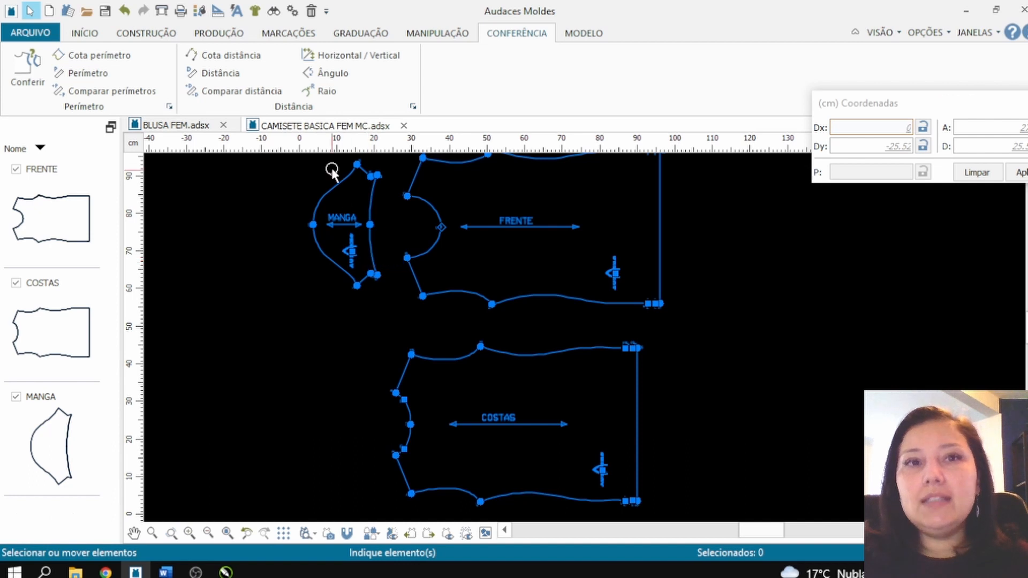
{"action": "left_click", "coordinate": [155, 34]}
{"action": "left_click", "coordinate": [39, 72]}
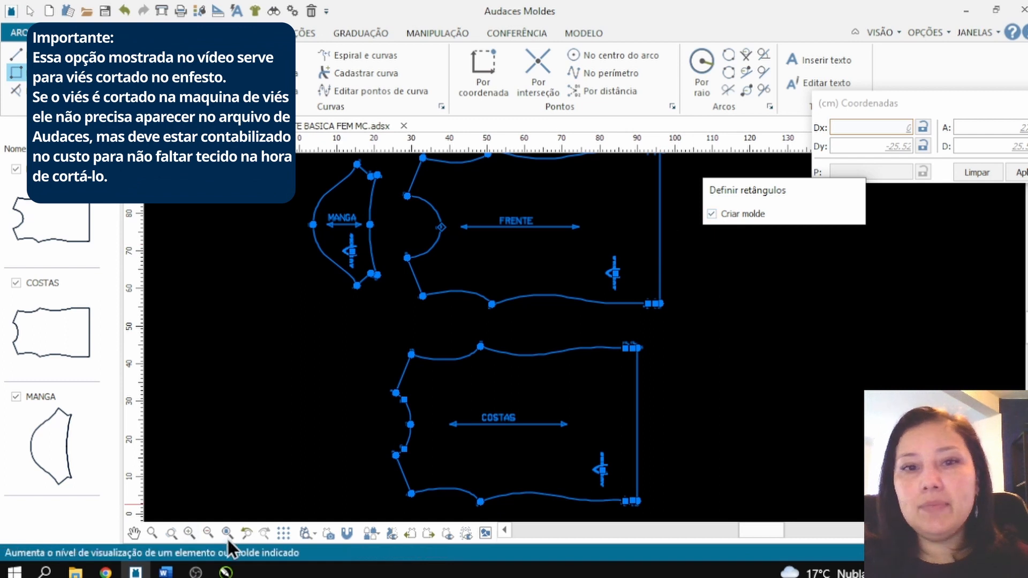
{"action": "left_click", "coordinate": [243, 489]}
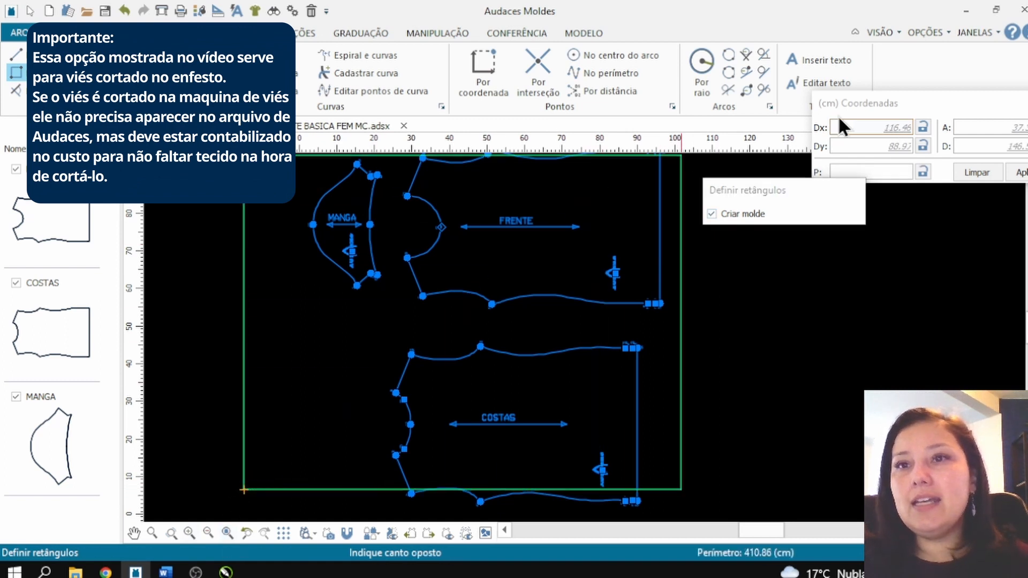
{"action": "left_click_drag", "start_coordinate": [829, 113], "coordinate": [562, 143]}
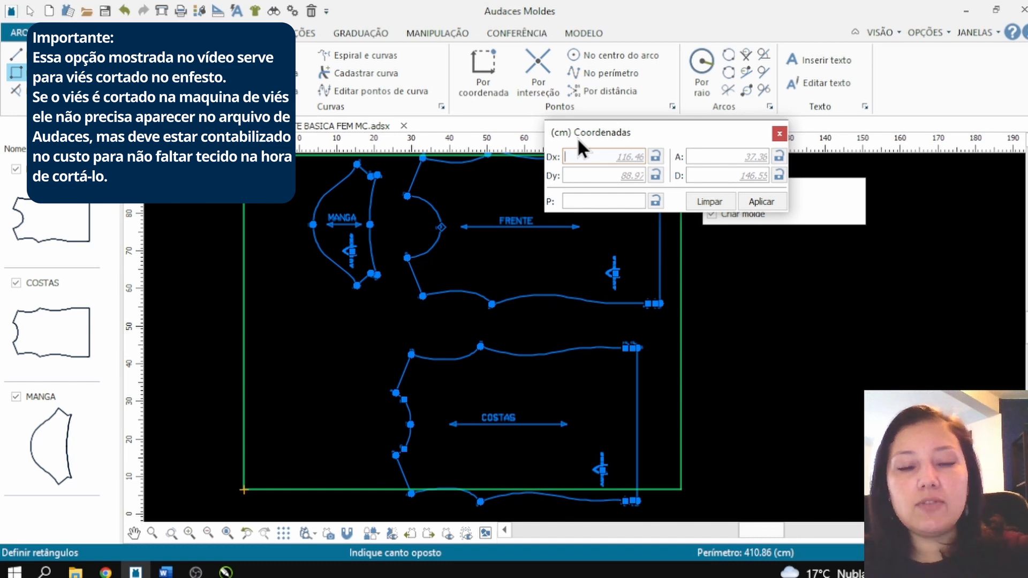
{"action": "type", "text": "3"}
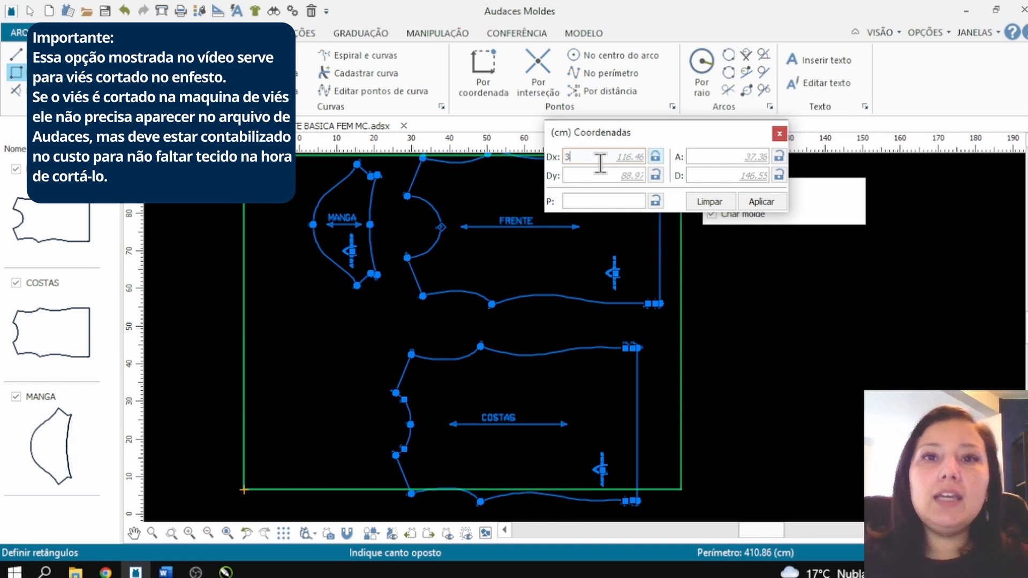
{"action": "left_click", "coordinate": [579, 177]}
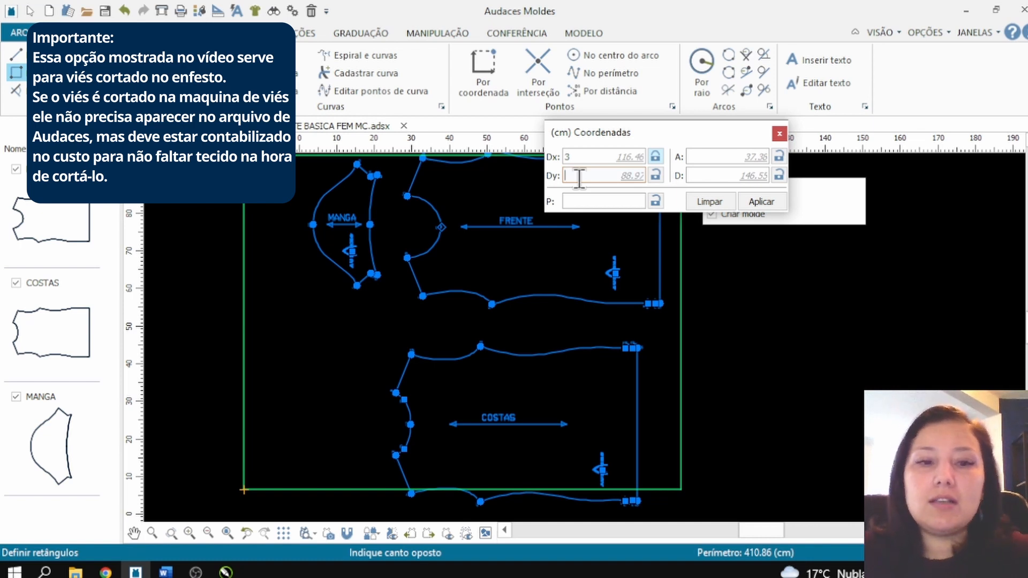
{"action": "type", "text": "160"}
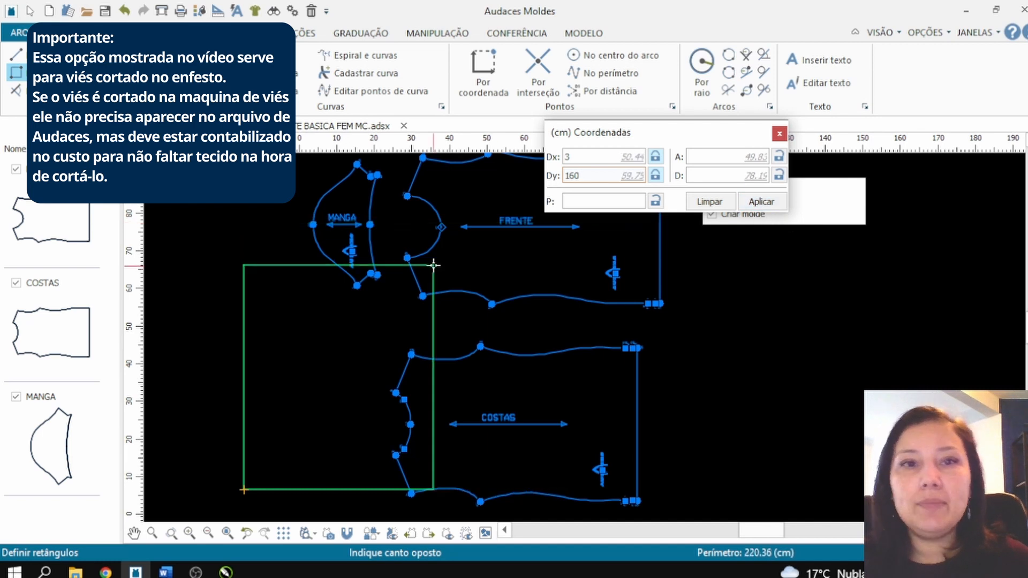
{"action": "scroll", "coordinate": [425, 260], "scroll_direction": "down", "scroll_amount": 6}
{"action": "scroll", "coordinate": [424, 260], "scroll_direction": "down", "scroll_amount": 3}
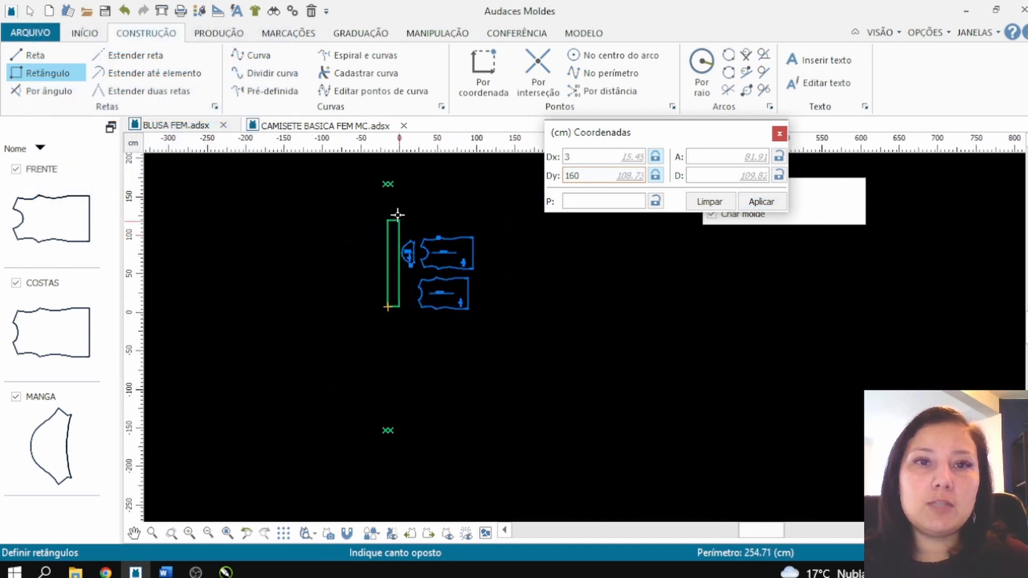
{"action": "left_click", "coordinate": [389, 182]}
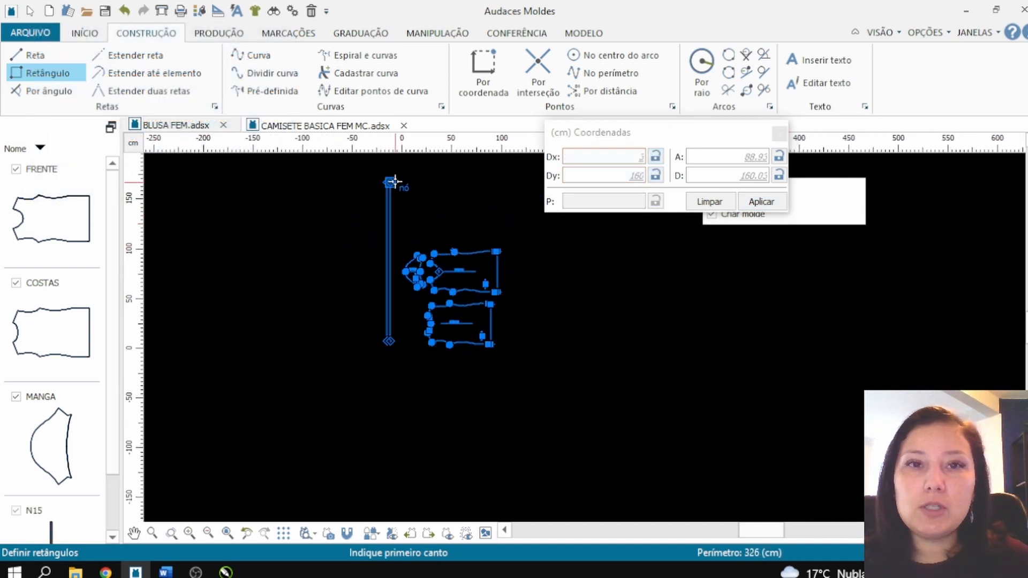
{"action": "key", "text": "Escape"}
Step: Move the long rectangular strip closer to the MANGA piece
{"action": "scroll", "coordinate": [370, 227], "scroll_direction": "up", "scroll_amount": 5}
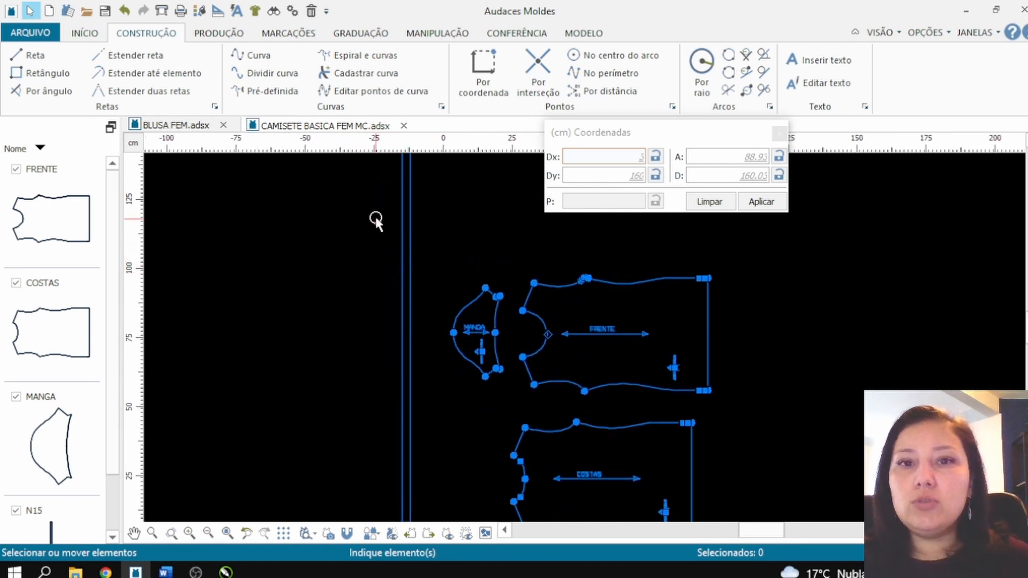
{"action": "scroll", "coordinate": [402, 378], "scroll_direction": "down", "scroll_amount": 3}
{"action": "scroll", "coordinate": [405, 378], "scroll_direction": "up", "scroll_amount": 1}
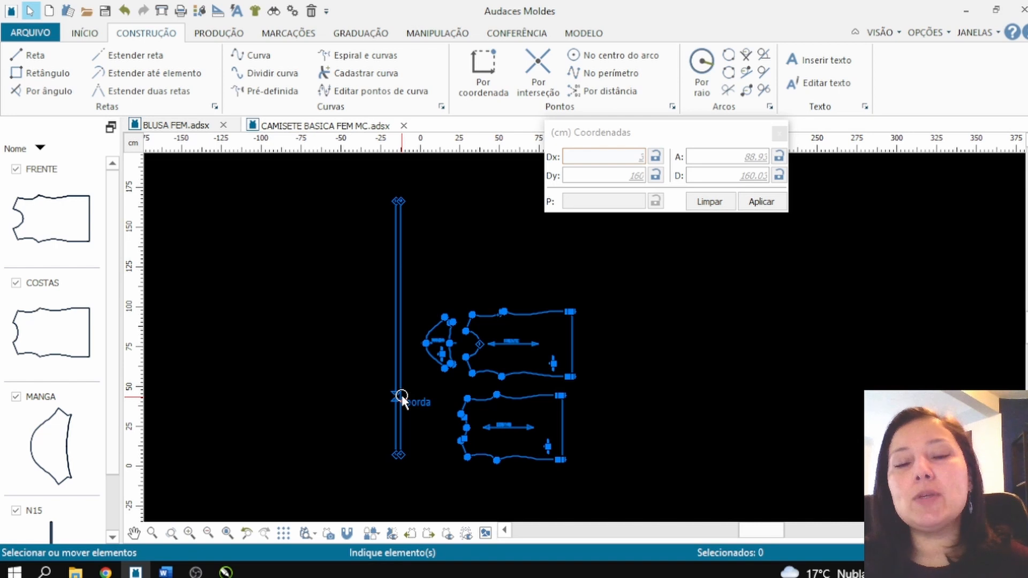
{"action": "left_click", "coordinate": [402, 395]}
{"action": "scroll", "coordinate": [407, 390], "scroll_direction": "up", "scroll_amount": 1}
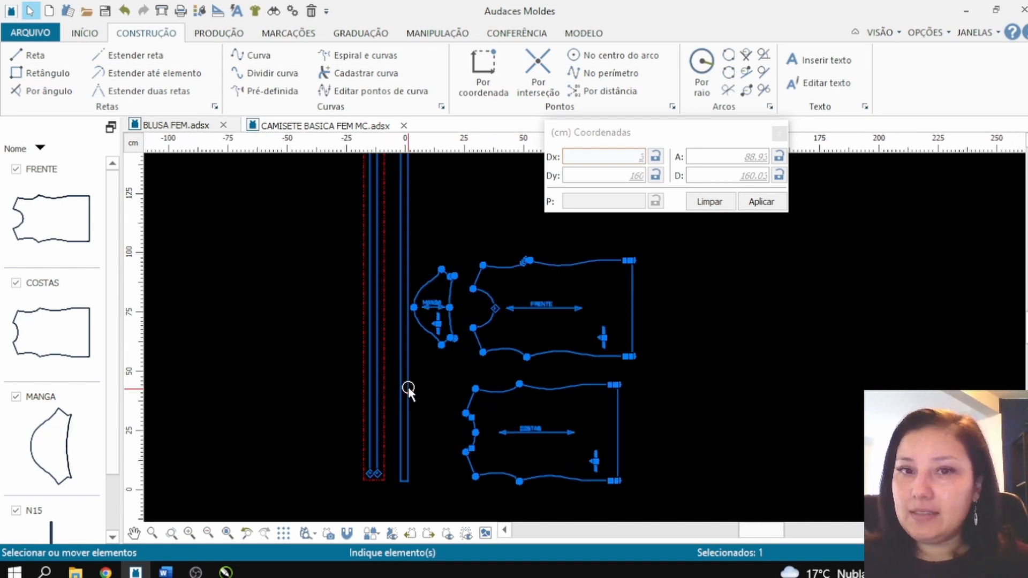
{"action": "scroll", "coordinate": [457, 379], "scroll_direction": "up", "scroll_amount": 1}
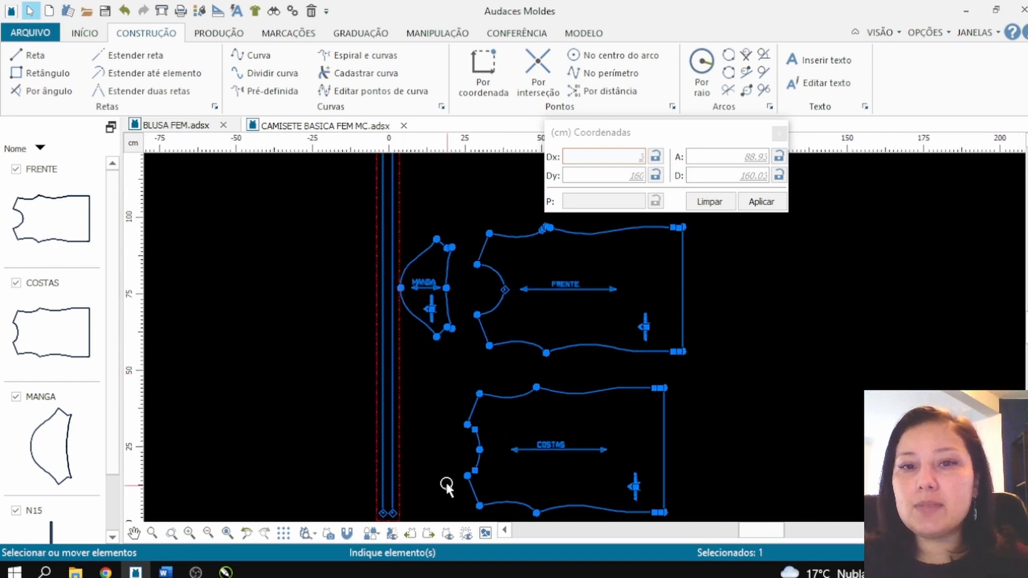
Step: Start a perimeter comparison for measuring the necklines
{"action": "left_click", "coordinate": [508, 31]}
{"action": "left_click", "coordinate": [141, 91]}
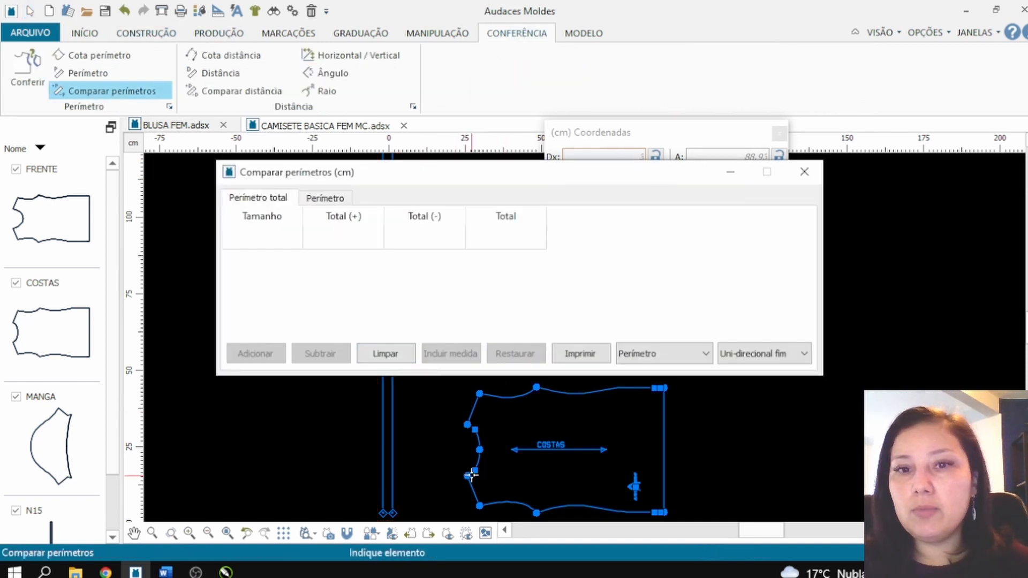
{"action": "left_click", "coordinate": [467, 474]}
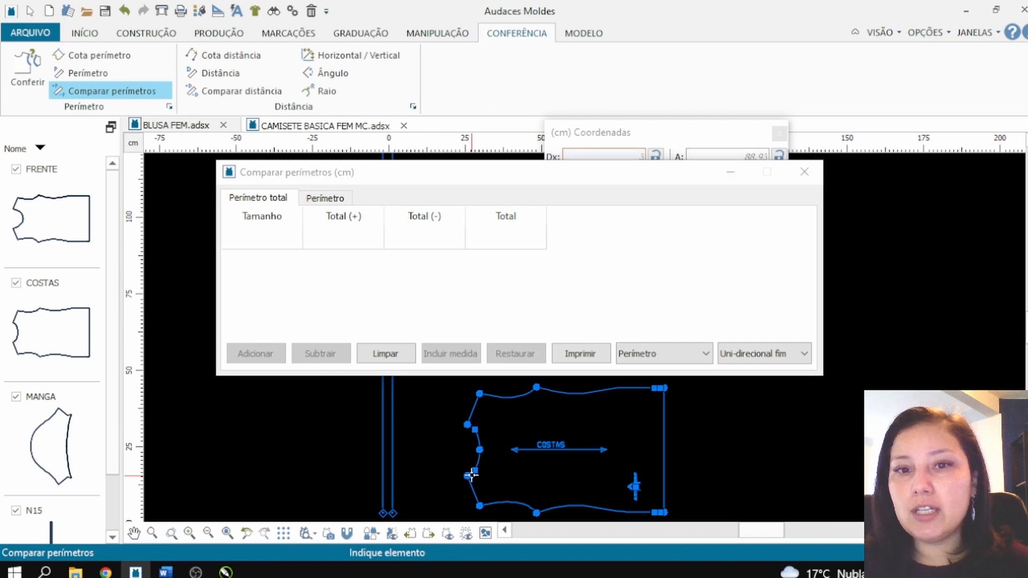
{"action": "left_click", "coordinate": [472, 422]}
{"action": "left_click", "coordinate": [386, 353]}
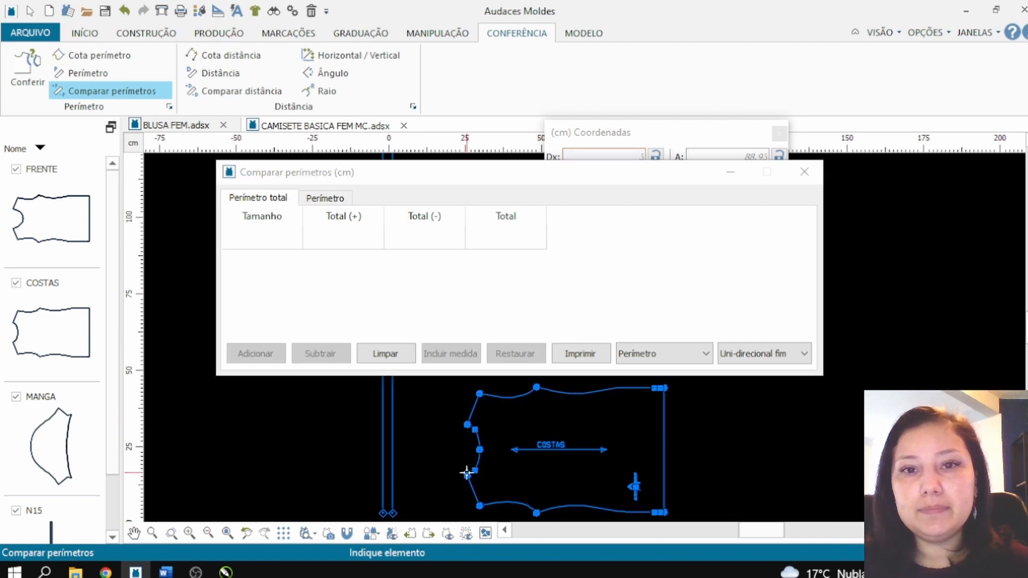
Step: Add the neckline curve of the COSTAS piece, between its two shoulder points, to the perimeter comparison
{"action": "left_click_drag", "start_coordinate": [300, 174], "coordinate": [629, 112]}
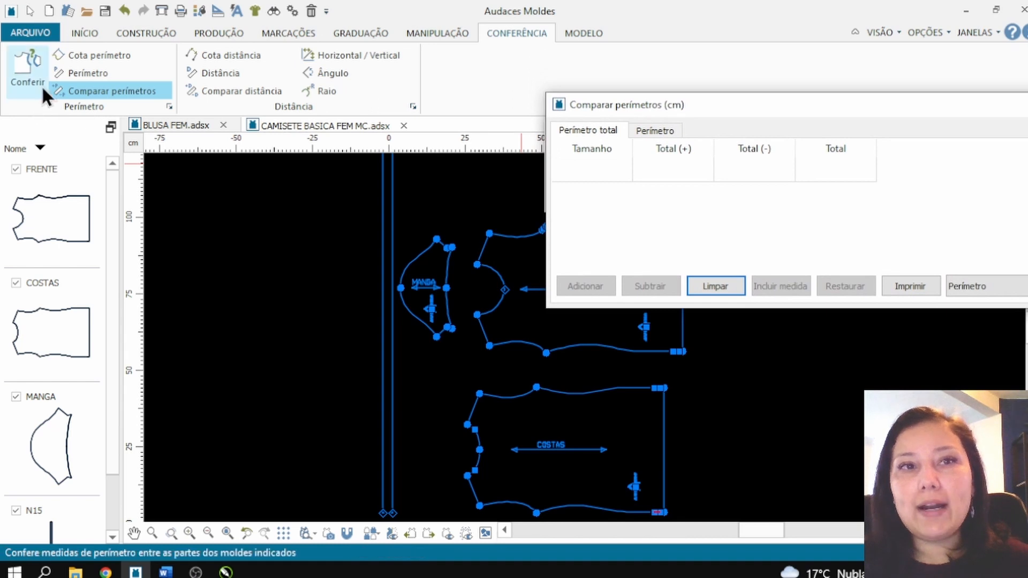
{"action": "left_click", "coordinate": [472, 471]}
{"action": "left_click", "coordinate": [474, 426]}
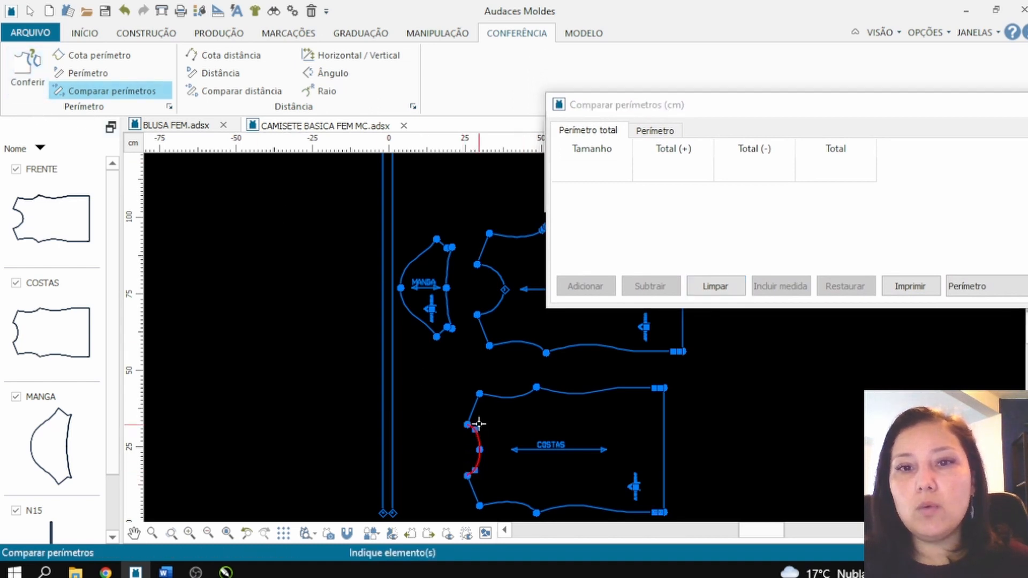
{"action": "right_click", "coordinate": [474, 426]}
{"action": "left_click", "coordinate": [585, 287]}
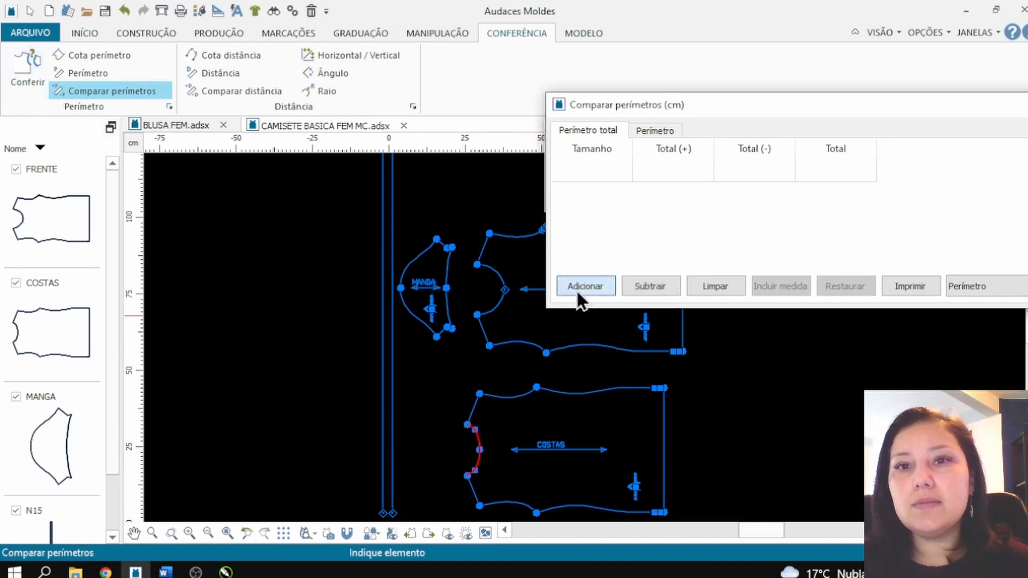
Step: Add both halves of the FRENTE neckline to the perimeter comparison, review the totals per size and close it
{"action": "left_click", "coordinate": [496, 310]}
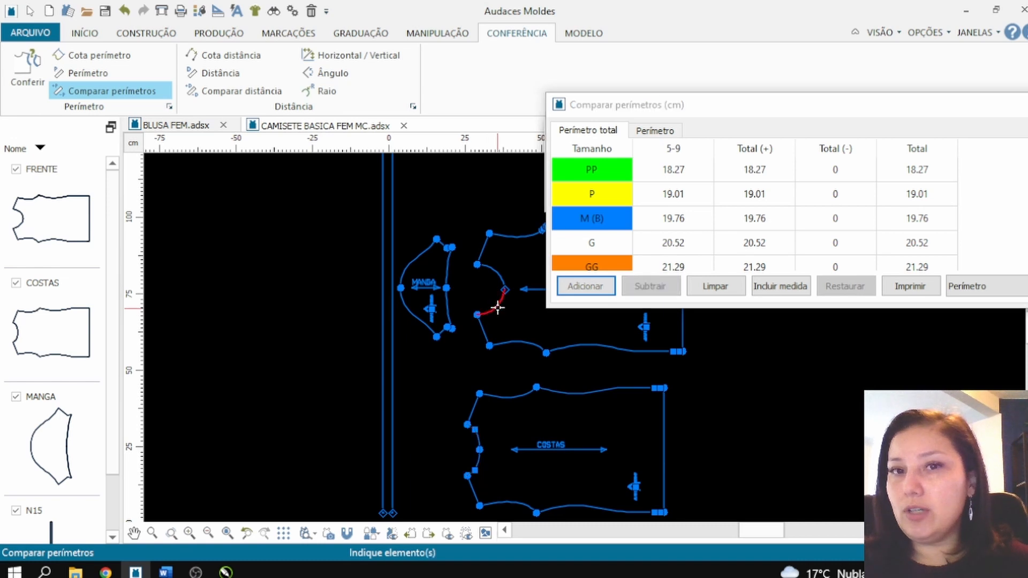
{"action": "right_click", "coordinate": [500, 290]}
{"action": "left_click", "coordinate": [501, 277]}
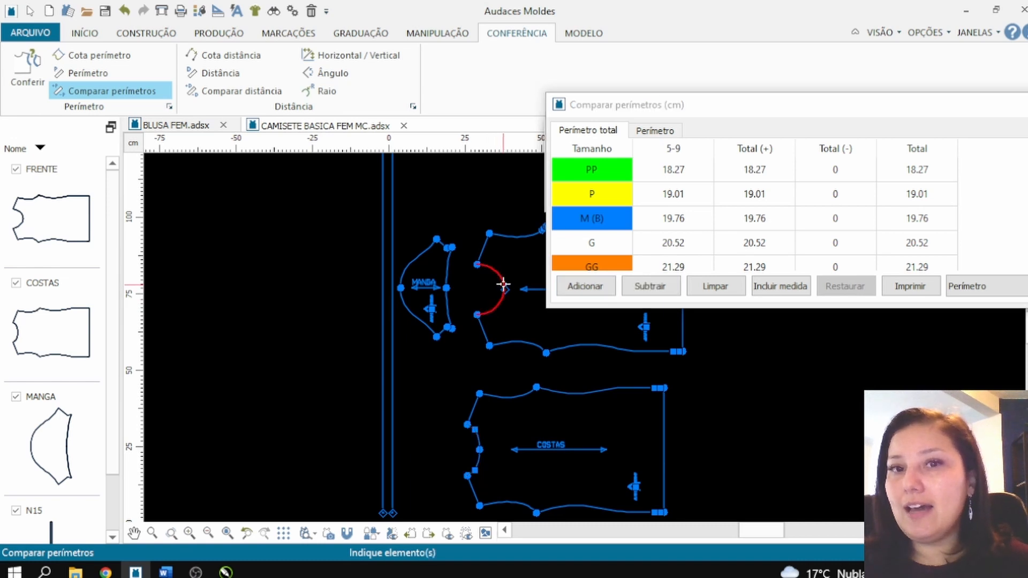
{"action": "right_click", "coordinate": [502, 283]}
{"action": "left_click", "coordinate": [580, 282]}
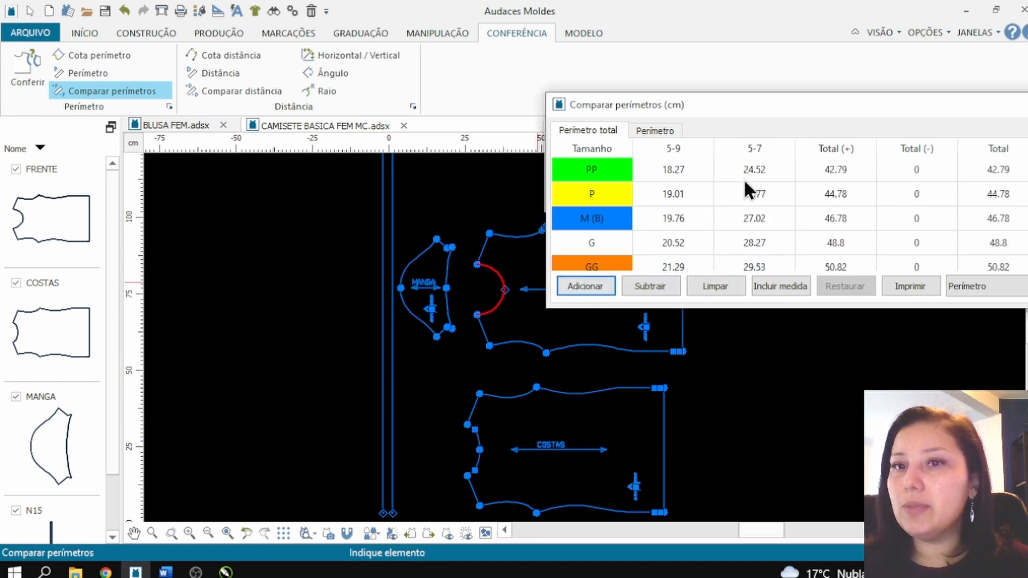
{"action": "left_click_drag", "start_coordinate": [728, 115], "coordinate": [533, 95]}
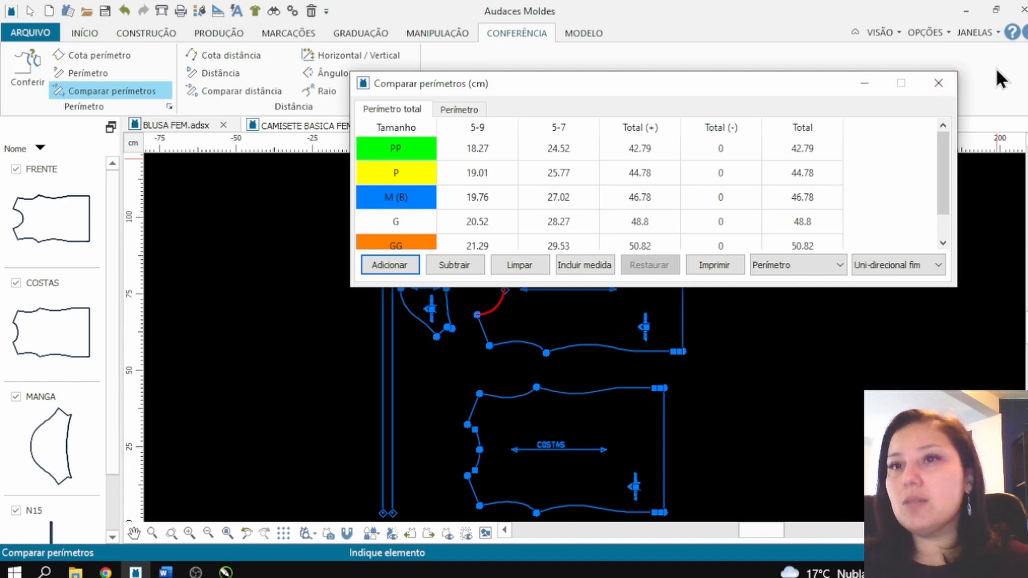
{"action": "left_click", "coordinate": [938, 84]}
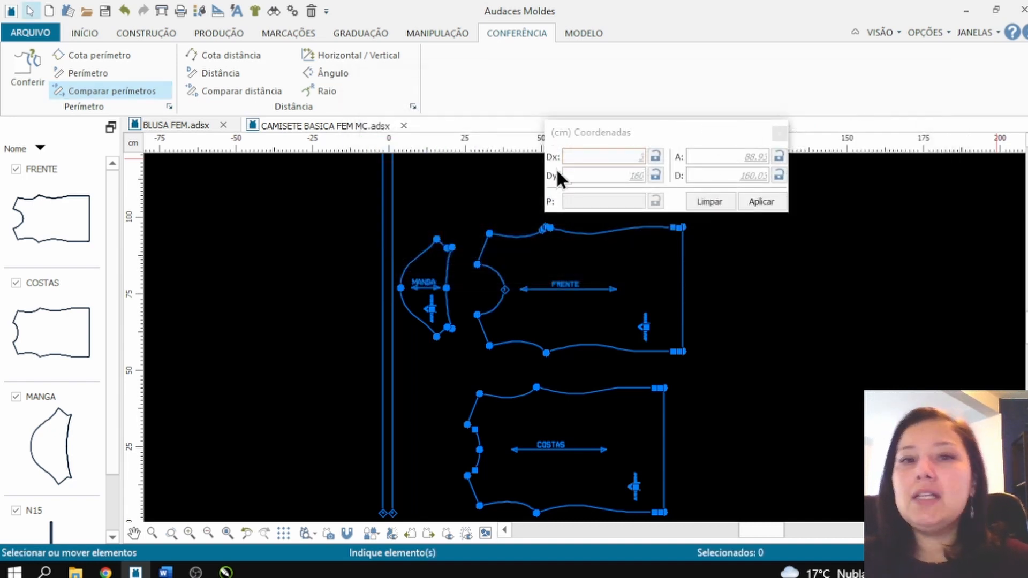
Step: Move the MANGA piece above the FRENTE piece, clear of the long strip
{"action": "scroll", "coordinate": [465, 355], "scroll_direction": "down", "scroll_amount": 2}
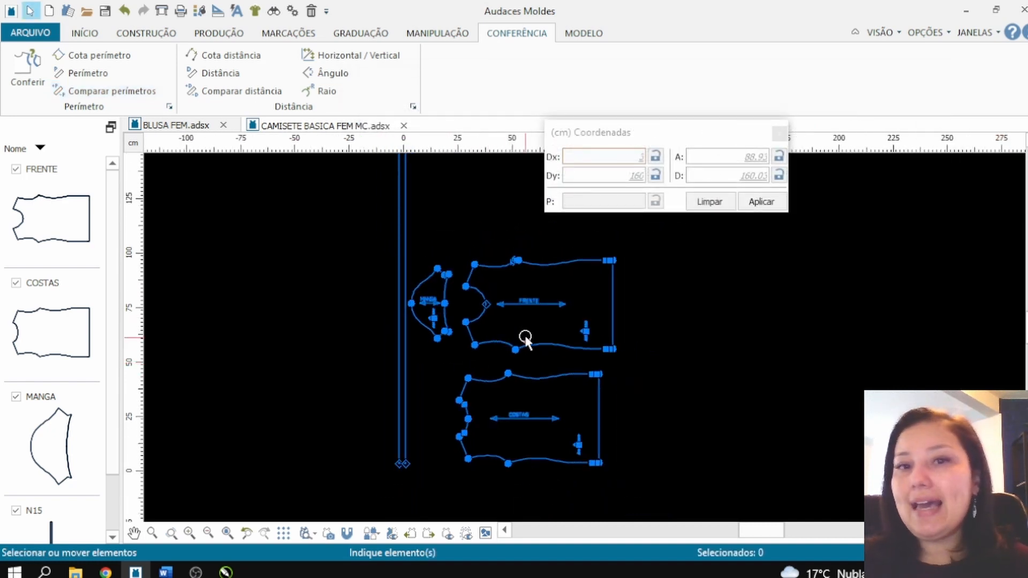
{"action": "left_click", "coordinate": [400, 256]}
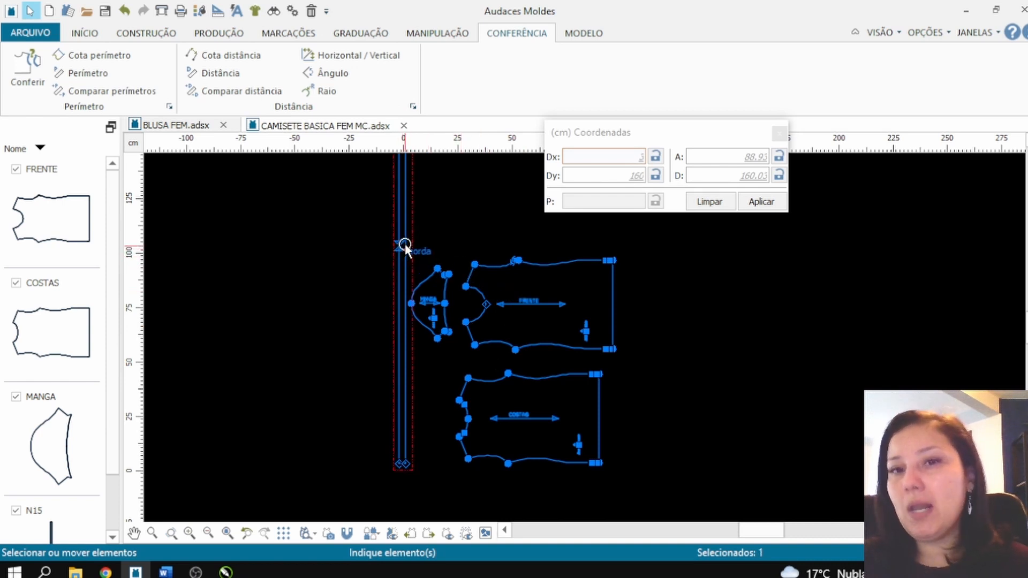
{"action": "scroll", "coordinate": [428, 262], "scroll_direction": "up", "scroll_amount": 1}
{"action": "left_click_drag", "start_coordinate": [421, 279], "coordinate": [511, 147]}
Step: Move the long strip right beside the neckline side of the FRENTE and COSTAS pieces and deselect it
{"action": "left_click_drag", "start_coordinate": [390, 275], "coordinate": [428, 345]}
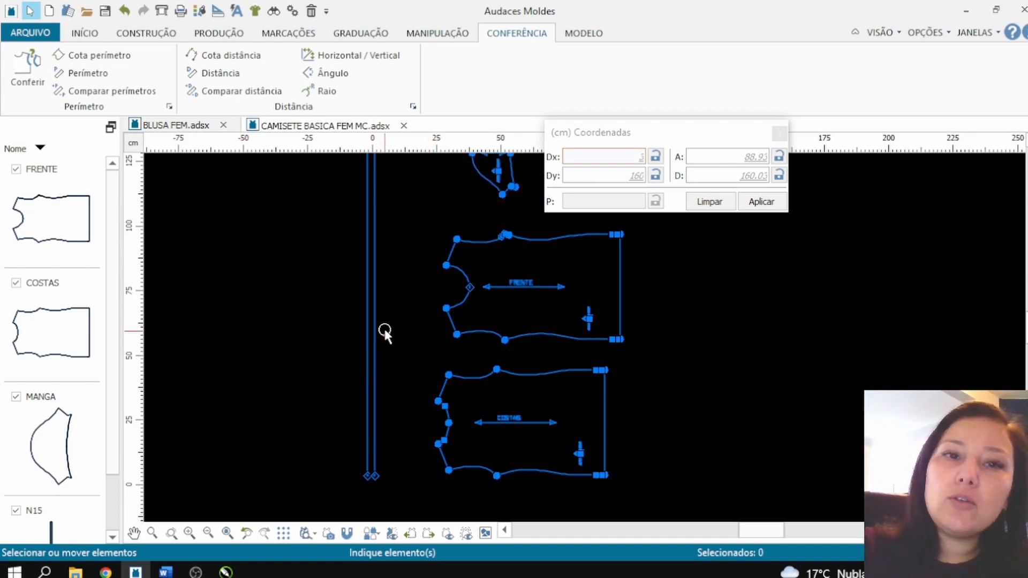
{"action": "left_click_drag", "start_coordinate": [370, 329], "coordinate": [422, 319]}
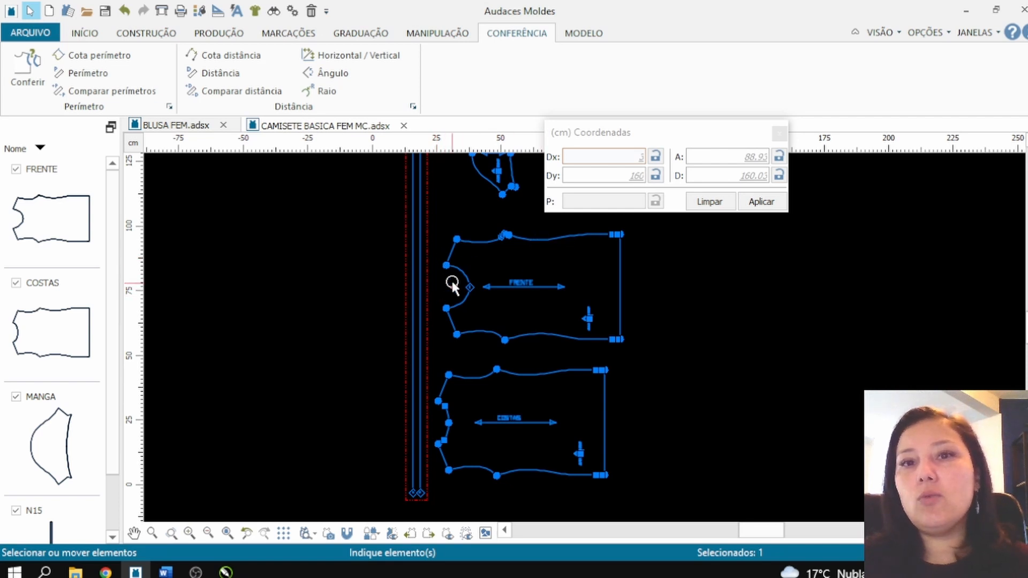
{"action": "left_click", "coordinate": [405, 296]}
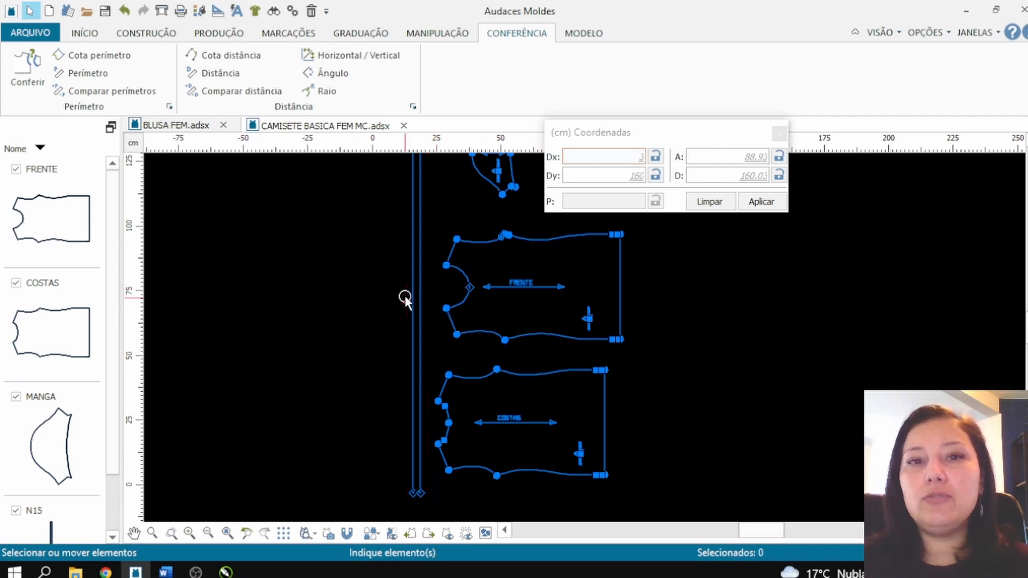
Step: Rename the long strip piece N15 as VIES in the pattern piece properties
{"action": "scroll", "coordinate": [394, 302], "scroll_direction": "down", "scroll_amount": 4}
{"action": "scroll", "coordinate": [504, 264], "scroll_direction": "up", "scroll_amount": 1}
{"action": "scroll", "coordinate": [509, 259], "scroll_direction": "up", "scroll_amount": 1}
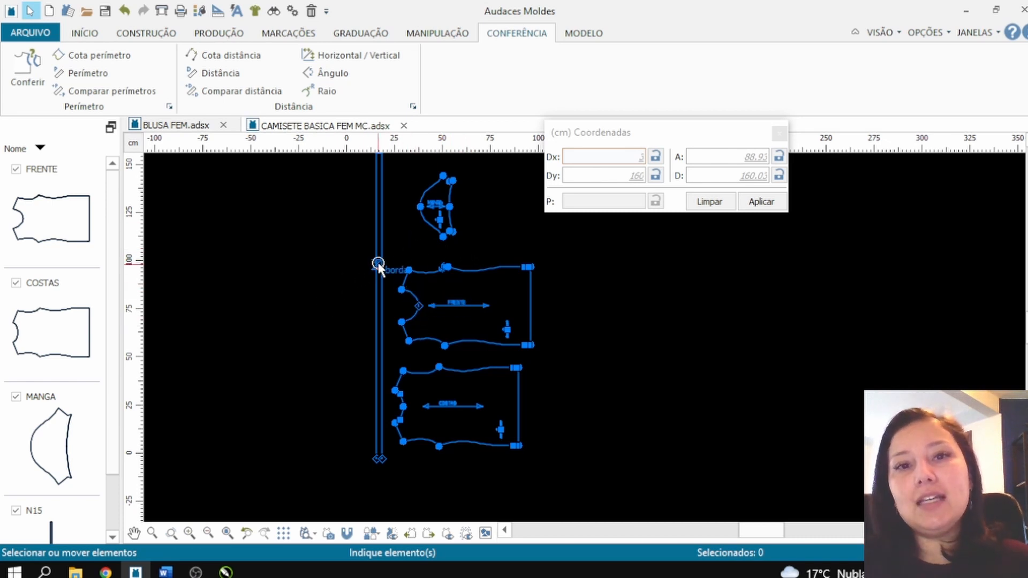
{"action": "right_click", "coordinate": [414, 248]}
{"action": "left_click", "coordinate": [445, 257]}
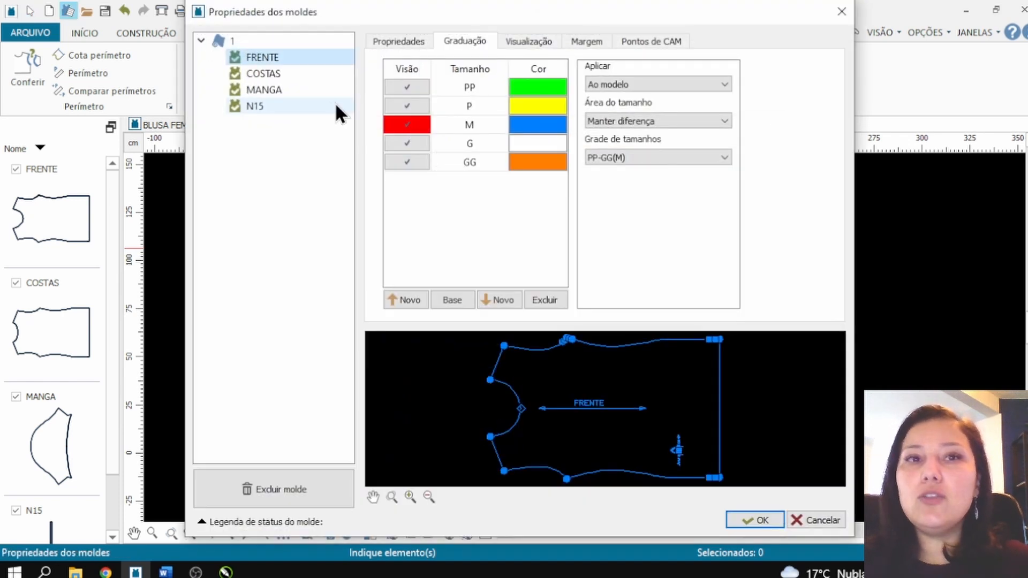
{"action": "left_click", "coordinate": [294, 110]}
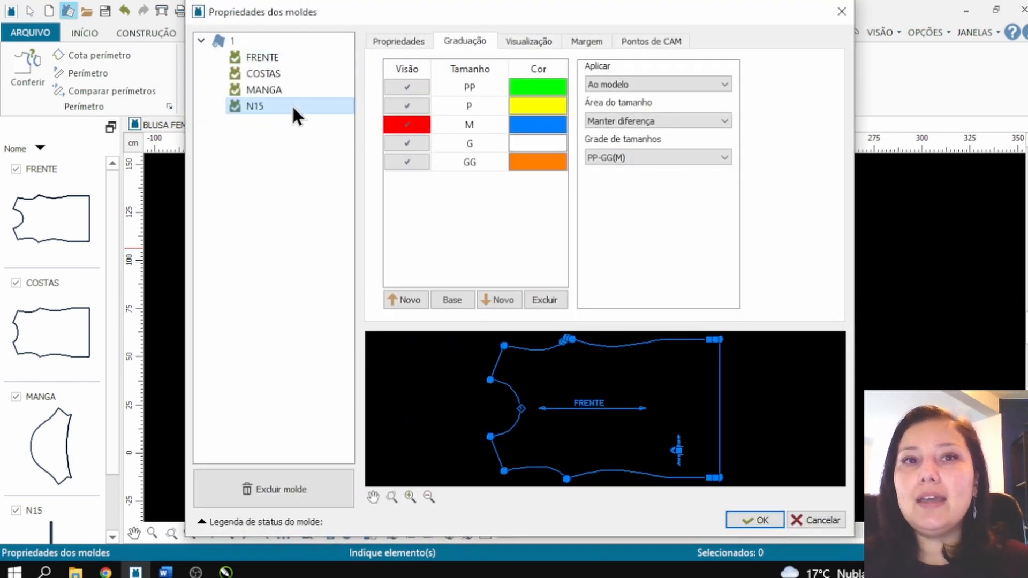
{"action": "left_click", "coordinate": [388, 38]}
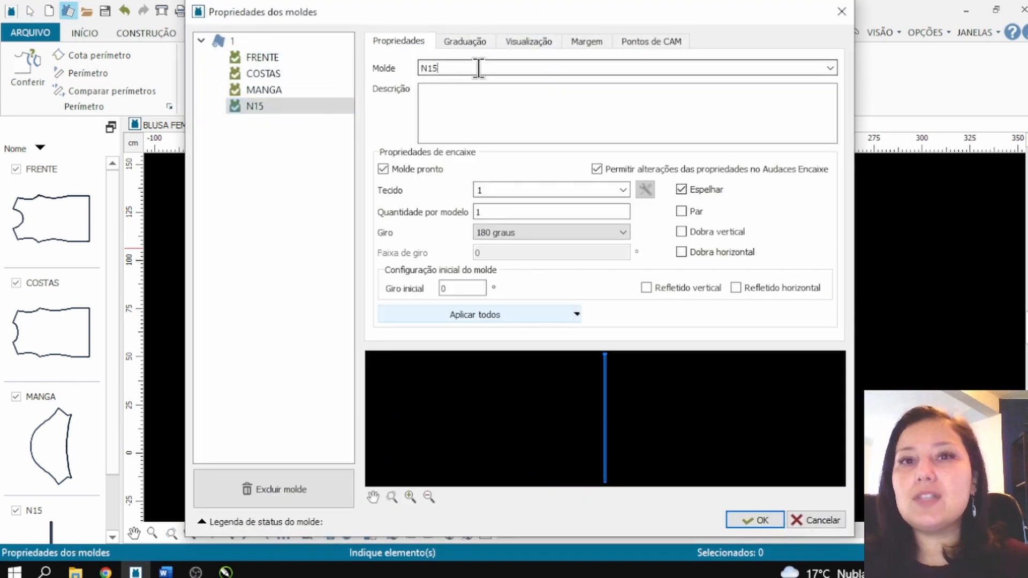
{"action": "left_click_drag", "start_coordinate": [478, 69], "coordinate": [321, 70]}
{"action": "type", "text": "VIES"}
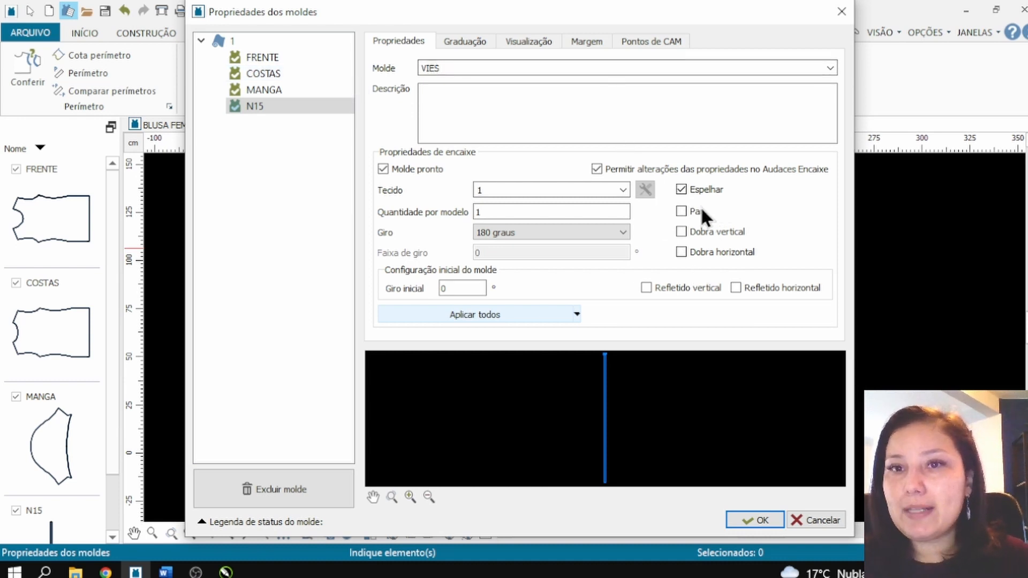
{"action": "left_click", "coordinate": [759, 518]}
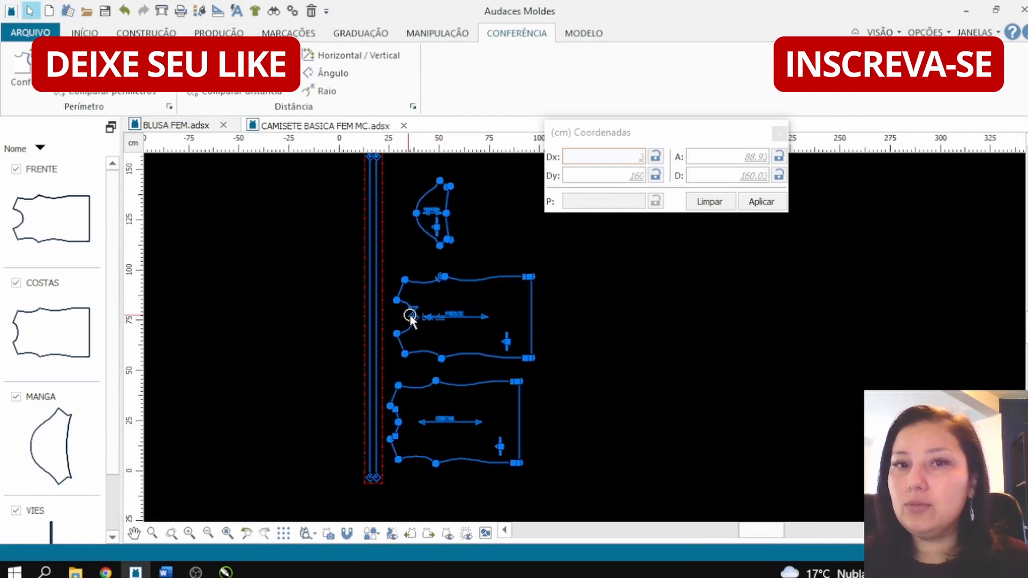
Step: Delete the MANGA piece above the FRENTE piece
{"action": "left_click", "coordinate": [399, 233]}
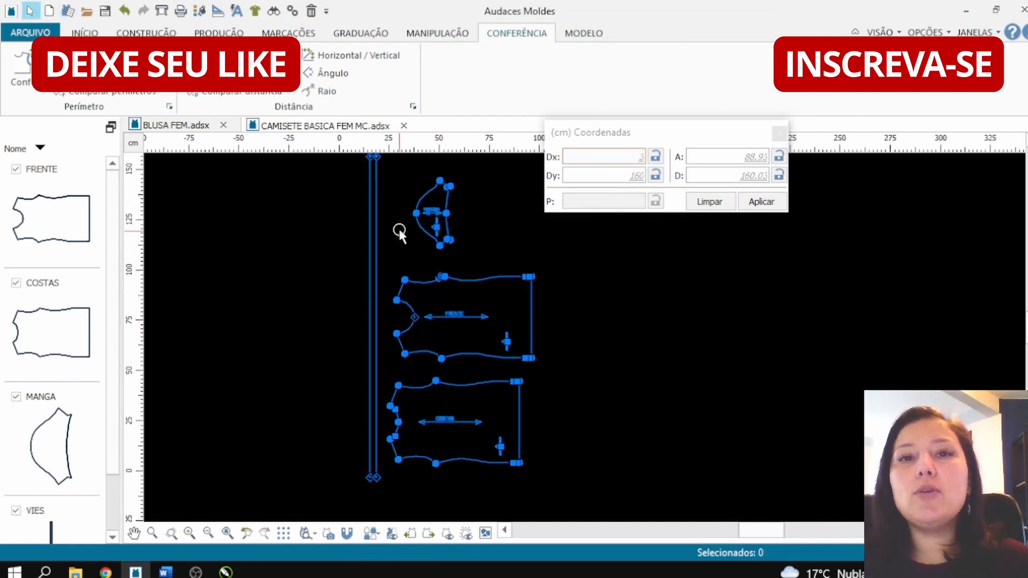
{"action": "left_click", "coordinate": [417, 217]}
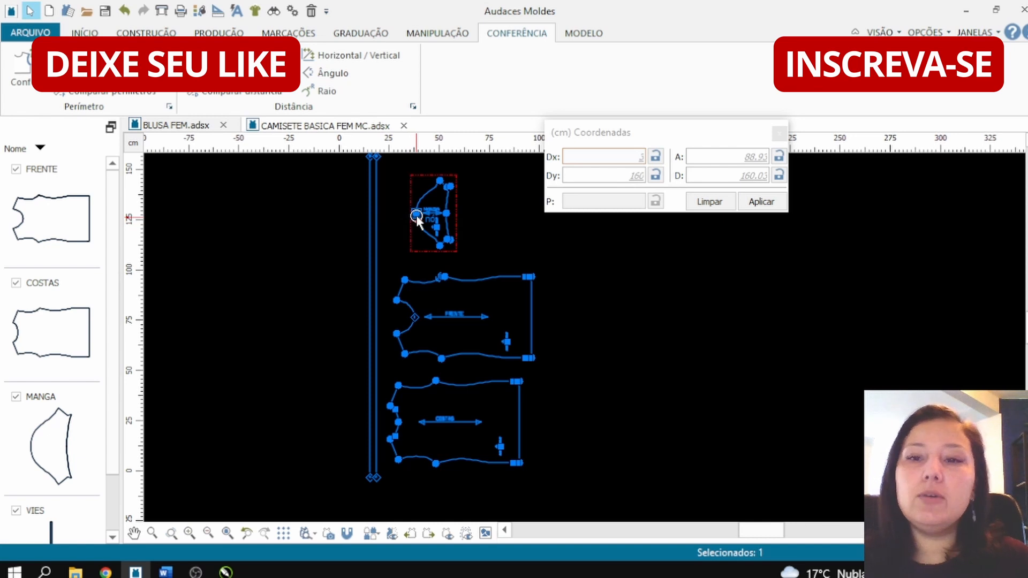
{"action": "key", "text": "Delete"}
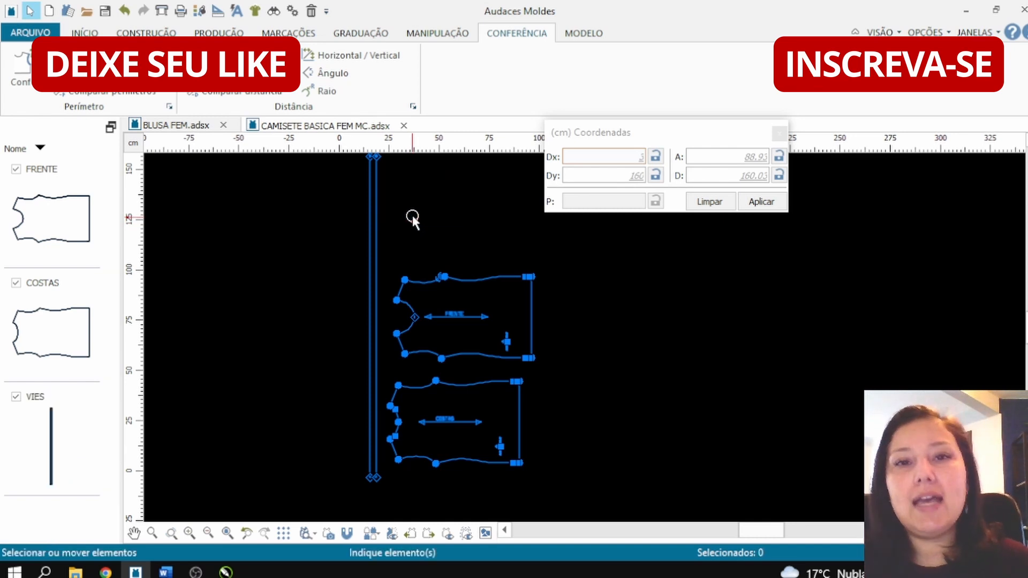
Step: Delete the VIES strip beside the FRENTE and COSTAS pieces
{"action": "scroll", "coordinate": [426, 328], "scroll_direction": "up", "scroll_amount": 2}
{"action": "scroll", "coordinate": [390, 292], "scroll_direction": "up", "scroll_amount": 2}
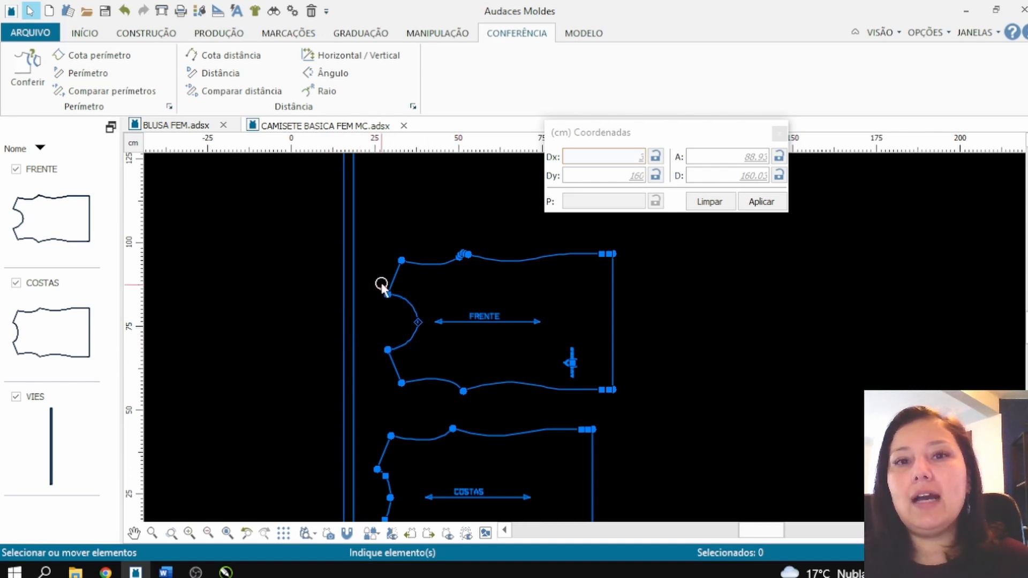
{"action": "scroll", "coordinate": [387, 327], "scroll_direction": "down", "scroll_amount": 1}
{"action": "scroll", "coordinate": [388, 328], "scroll_direction": "down", "scroll_amount": 1}
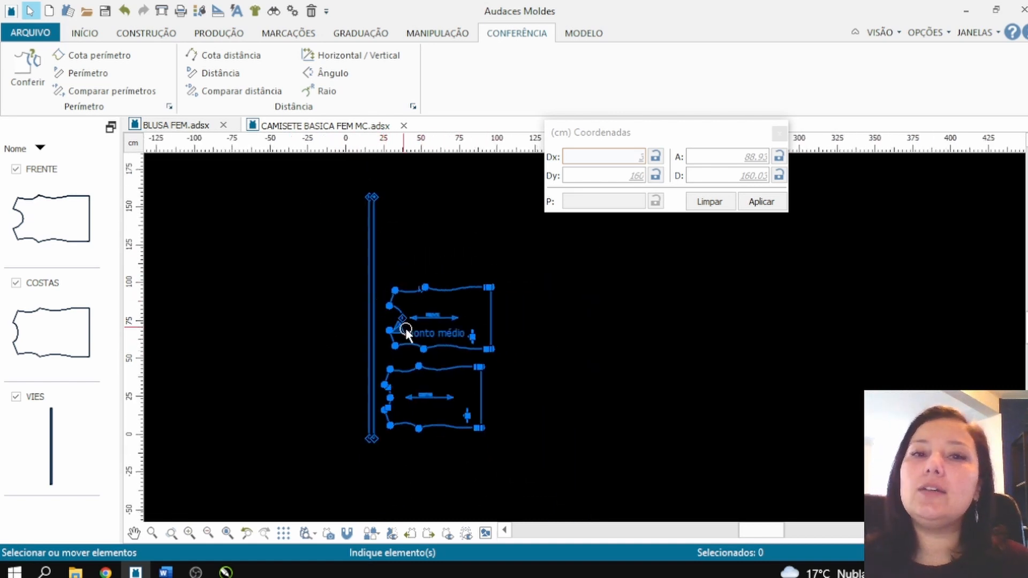
{"action": "scroll", "coordinate": [372, 425], "scroll_direction": "up", "scroll_amount": 1}
{"action": "scroll", "coordinate": [404, 441], "scroll_direction": "up", "scroll_amount": 1}
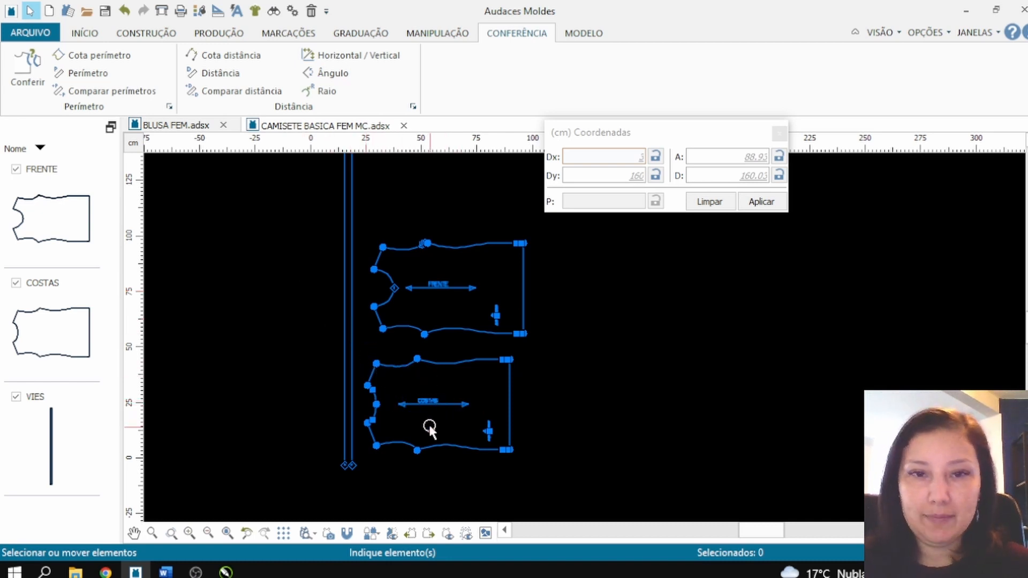
{"action": "scroll", "coordinate": [427, 289], "scroll_direction": "up", "scroll_amount": 2}
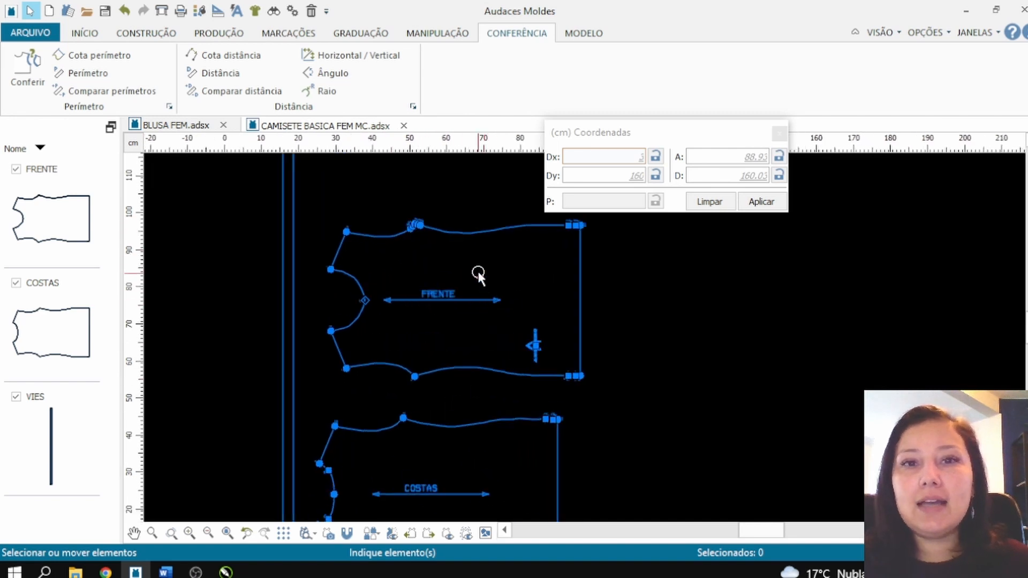
{"action": "scroll", "coordinate": [477, 269], "scroll_direction": "up", "scroll_amount": 1}
{"action": "left_click", "coordinate": [271, 280]}
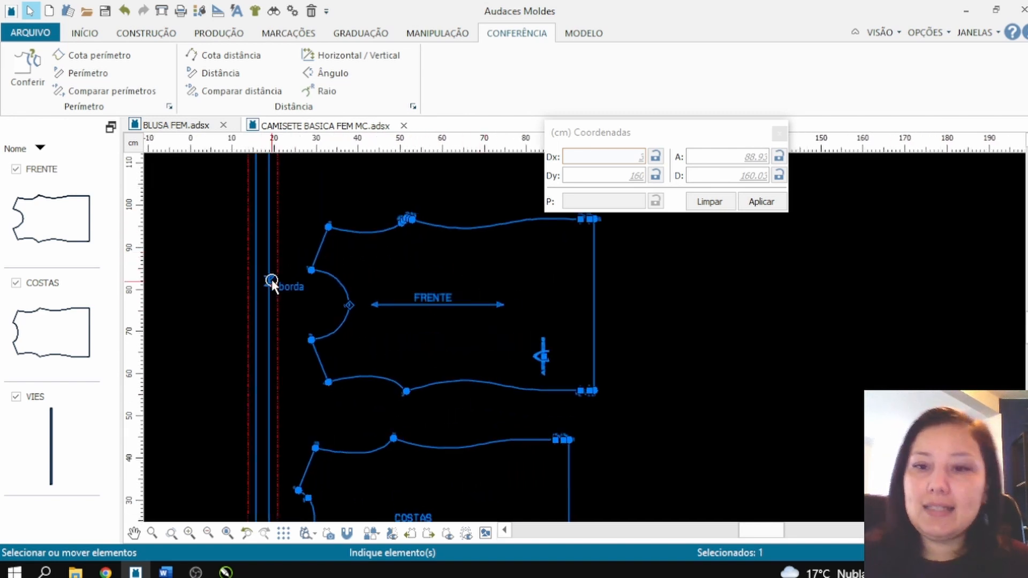
{"action": "key", "text": "Delete"}
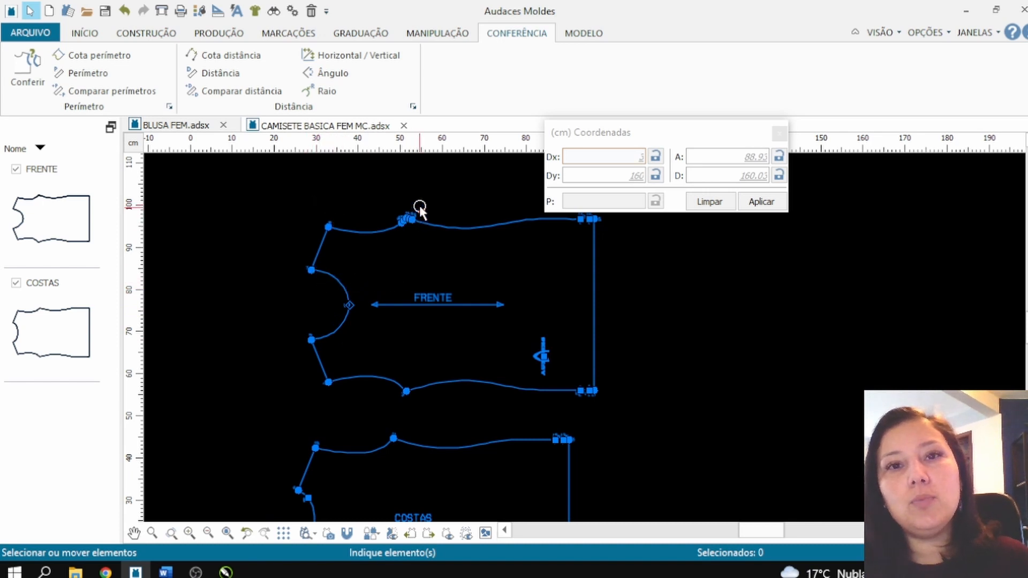
Step: Draw a vertical line about 43 cm long across the FRENTE piece, starting on its upper side seam 5 cm from the midpoint toward the armhole
{"action": "left_click", "coordinate": [137, 32]}
{"action": "left_click", "coordinate": [38, 55]}
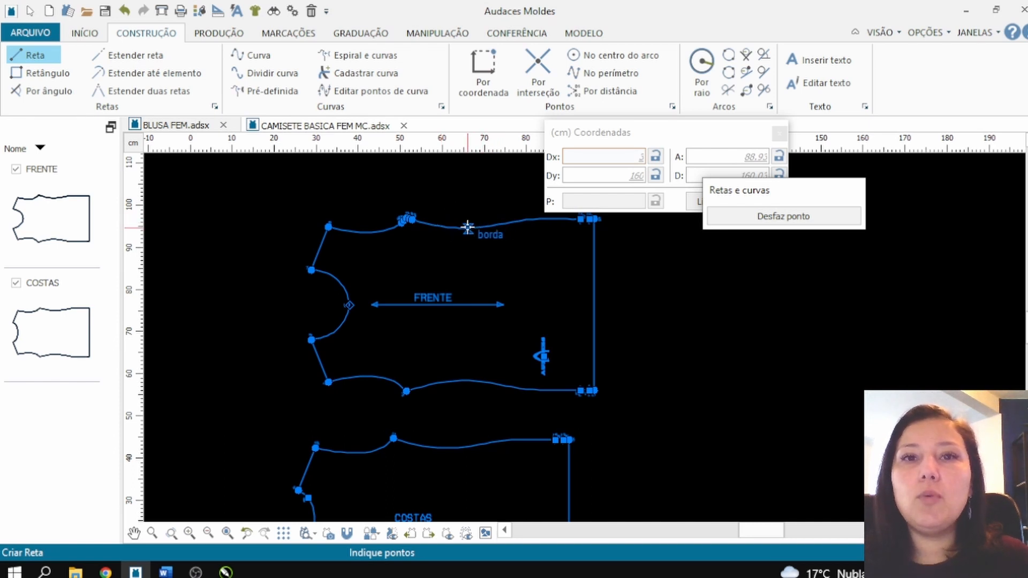
{"action": "left_click", "coordinate": [496, 224]}
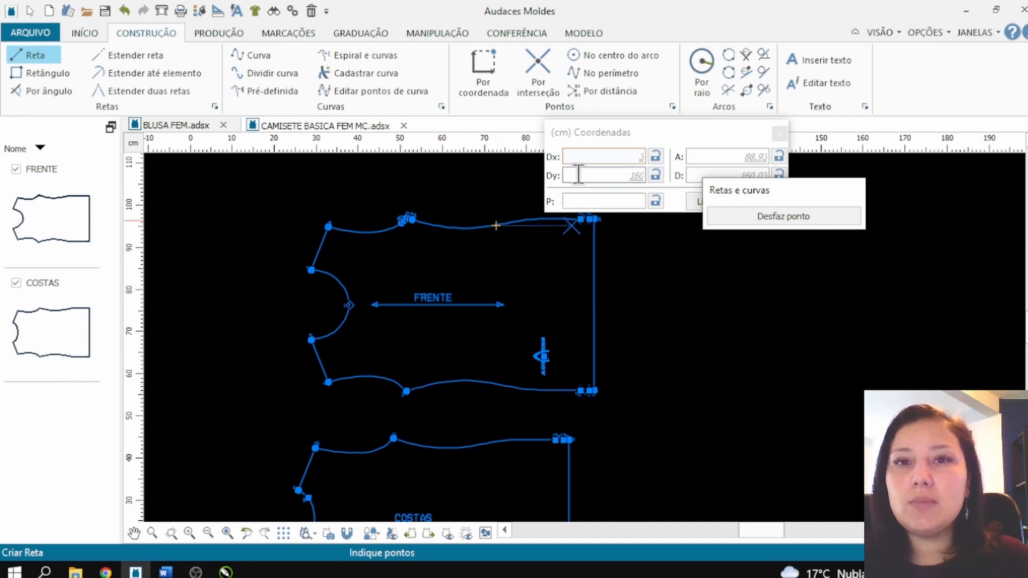
{"action": "left_click", "coordinate": [583, 201]}
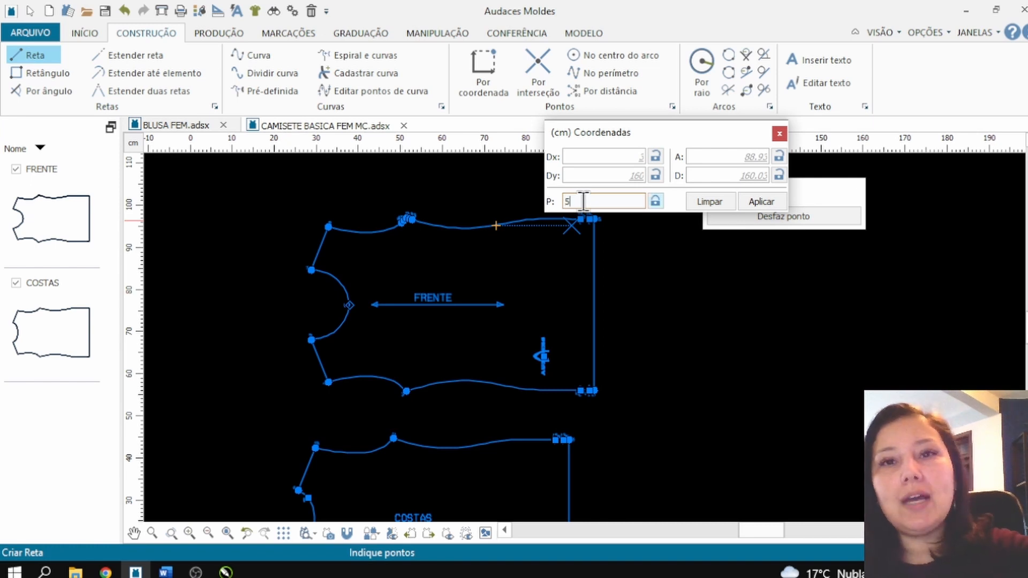
{"action": "left_click", "coordinate": [760, 203]}
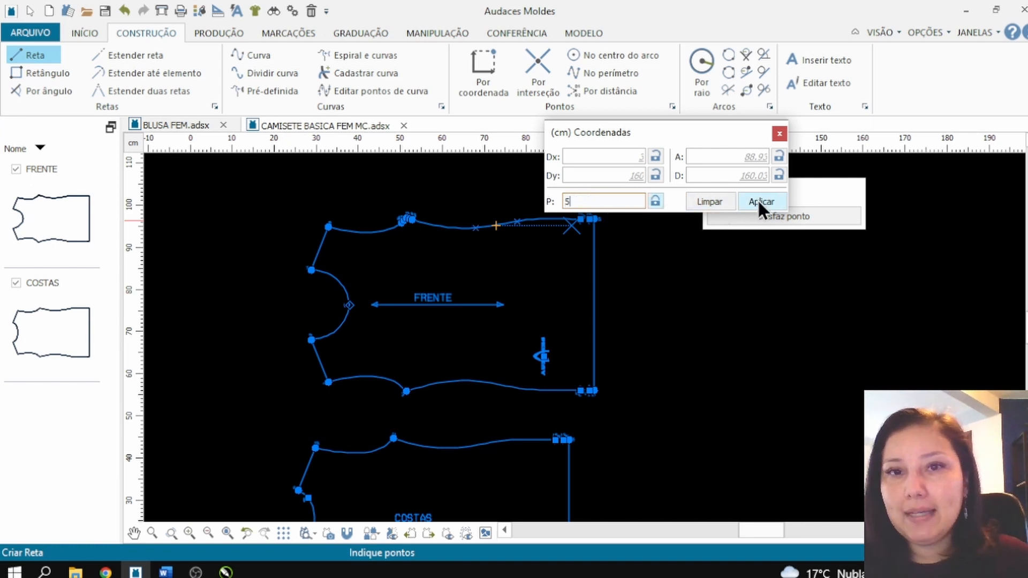
{"action": "left_click", "coordinate": [475, 228]}
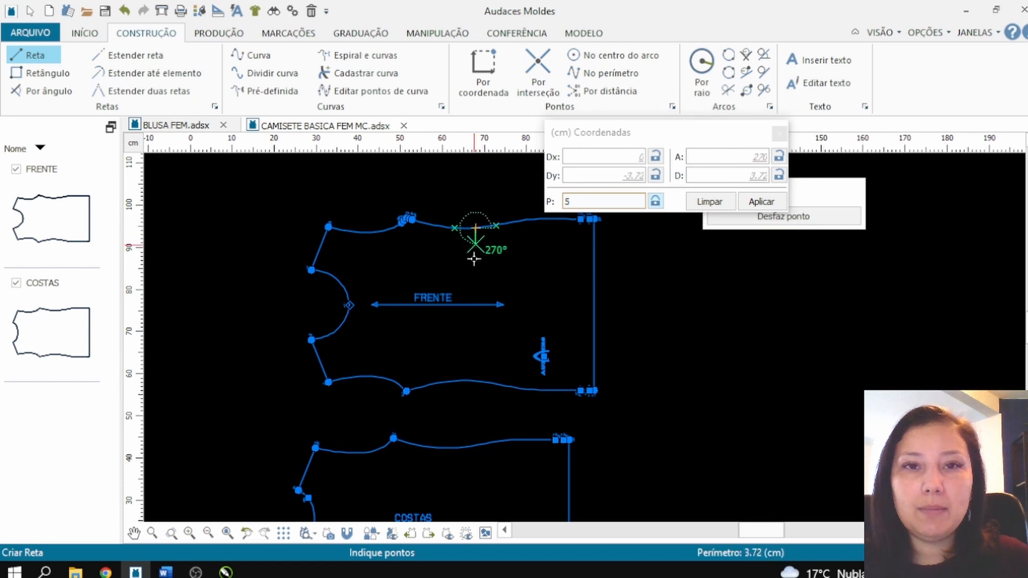
{"action": "left_click", "coordinate": [475, 410]}
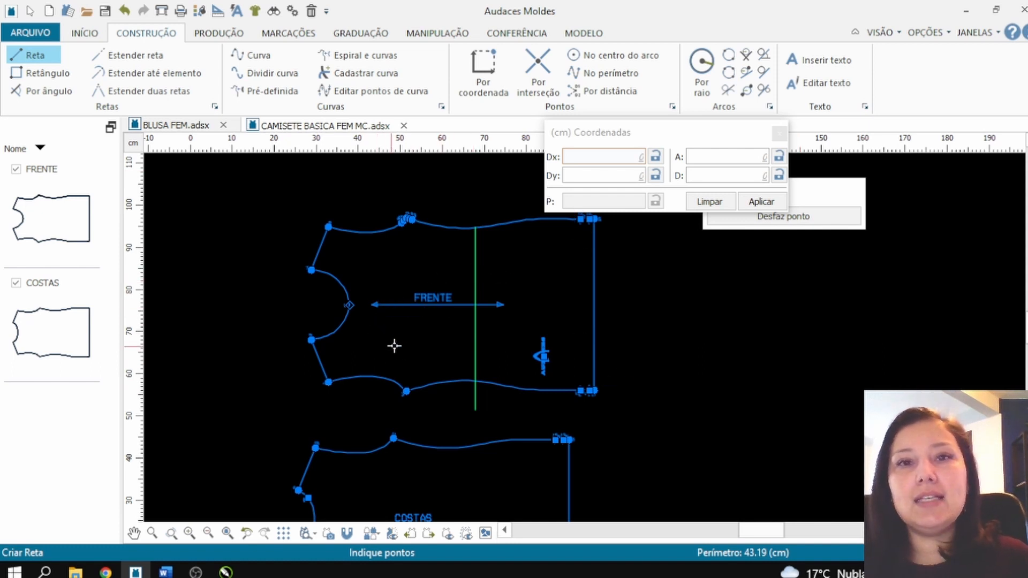
Step: Extract the neckline-side section of FRENTE bounded by the vertical line as a new piece, placed beside the neckline with automatic contour mode
{"action": "scroll", "coordinate": [353, 263], "scroll_direction": "down", "scroll_amount": 1}
{"action": "scroll", "coordinate": [405, 347], "scroll_direction": "up", "scroll_amount": 1}
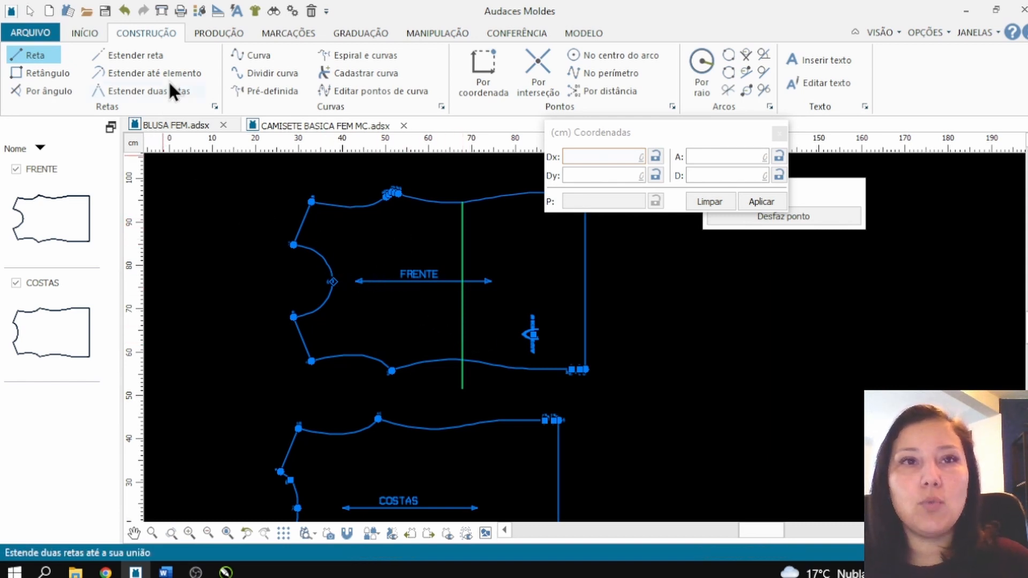
{"action": "left_click", "coordinate": [216, 32]}
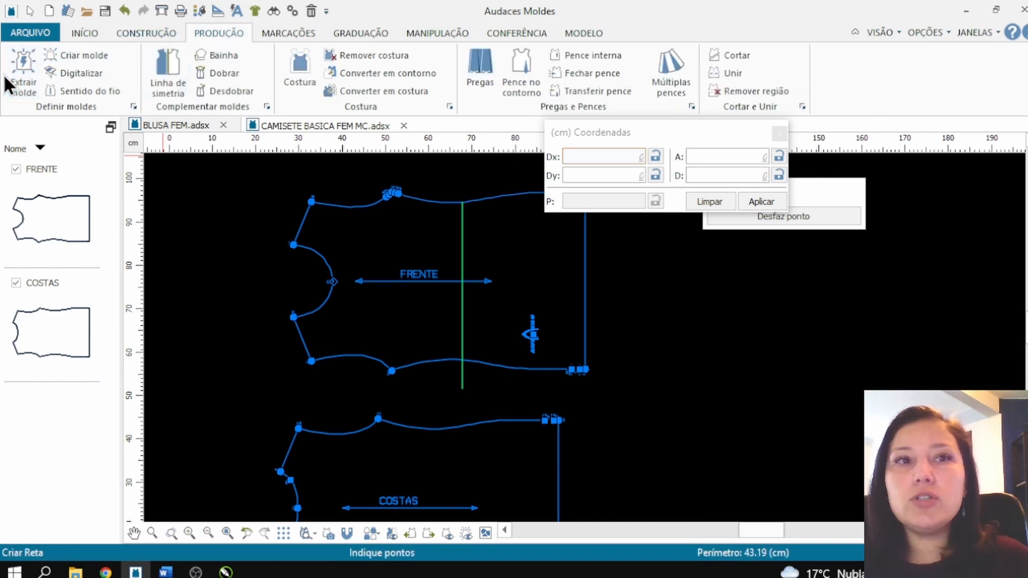
{"action": "left_click", "coordinate": [24, 68]}
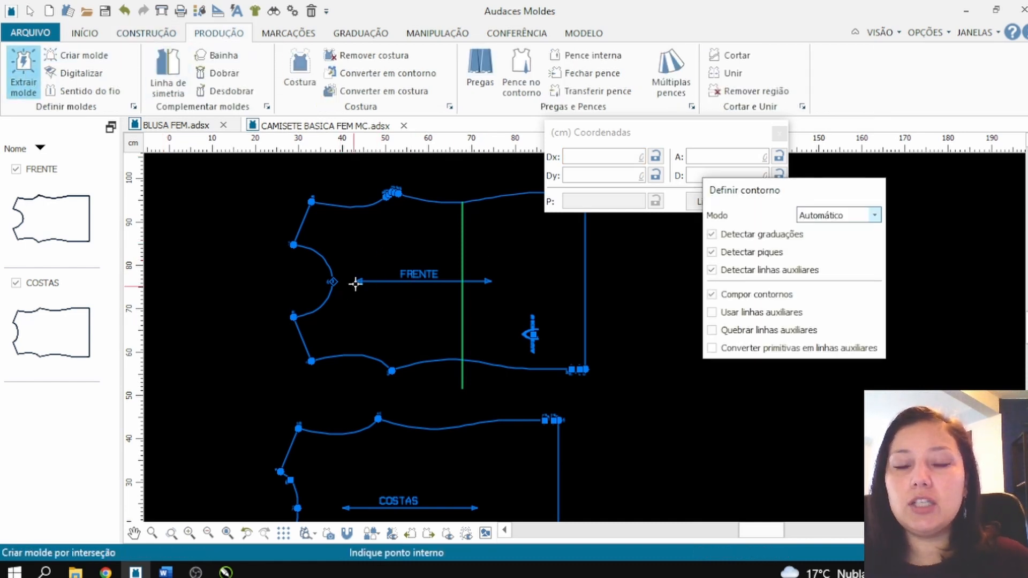
{"action": "left_click_drag", "start_coordinate": [767, 197], "coordinate": [810, 204]}
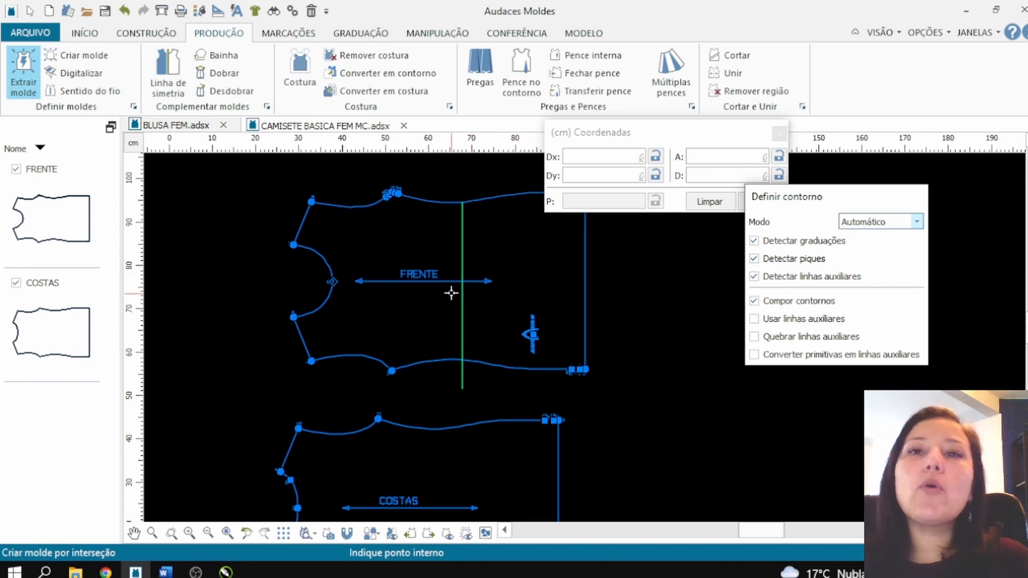
{"action": "scroll", "coordinate": [404, 298], "scroll_direction": "down", "scroll_amount": 1}
{"action": "left_click", "coordinate": [394, 298]}
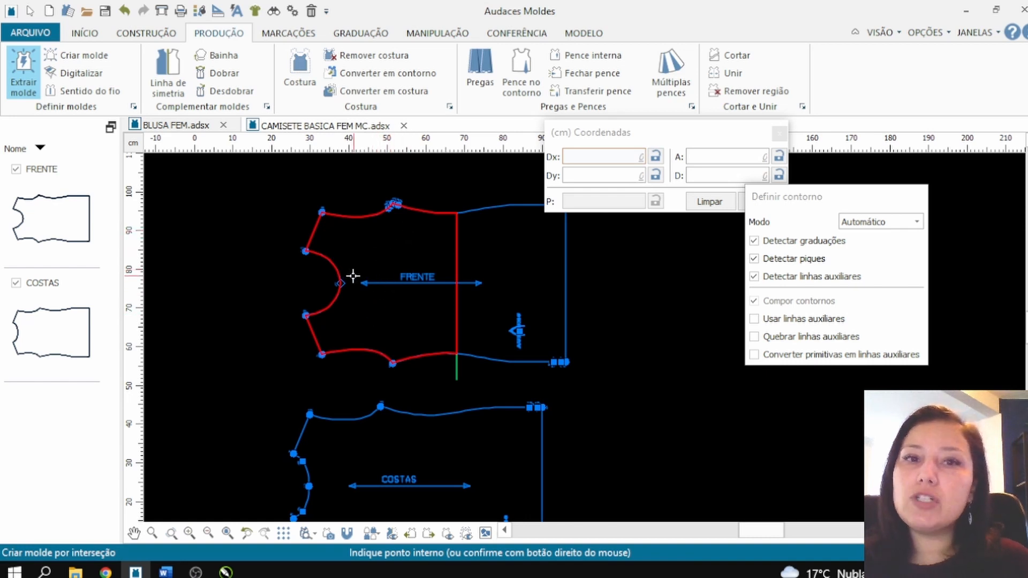
{"action": "right_click", "coordinate": [400, 278]}
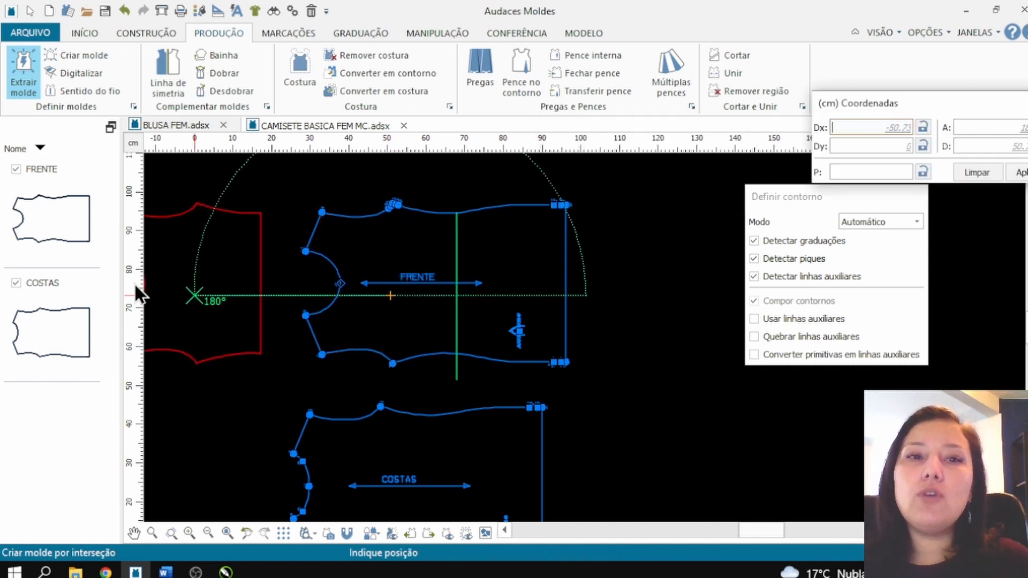
{"action": "left_click", "coordinate": [203, 302]}
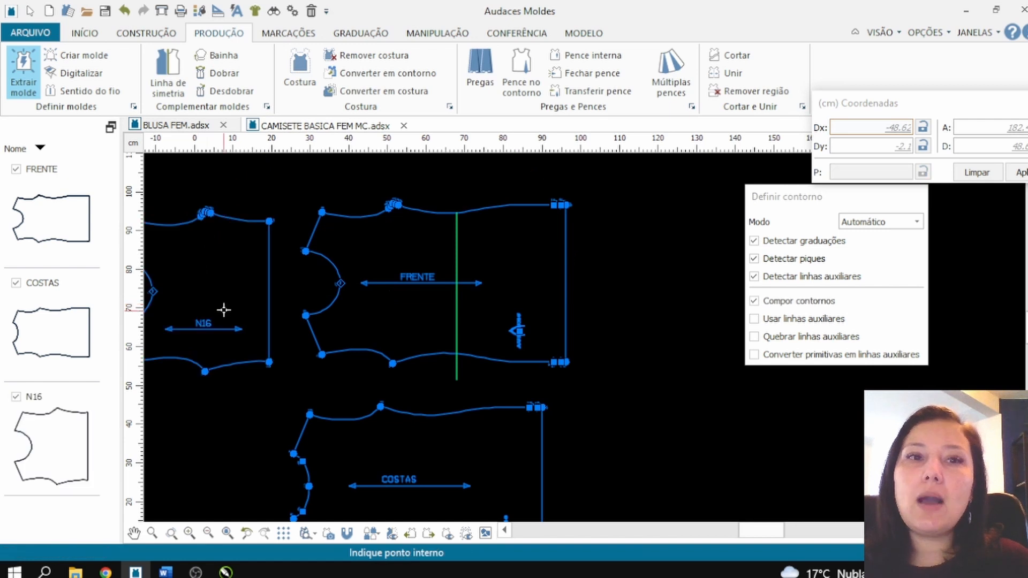
Step: Measure the perimeter of the lower side seam on the newly extracted N16 piece, between the armhole and the cut edge
{"action": "scroll", "coordinate": [224, 310], "scroll_direction": "down", "scroll_amount": 4}
{"action": "scroll", "coordinate": [181, 363], "scroll_direction": "up", "scroll_amount": 2}
{"action": "scroll", "coordinate": [168, 318], "scroll_direction": "up", "scroll_amount": 2}
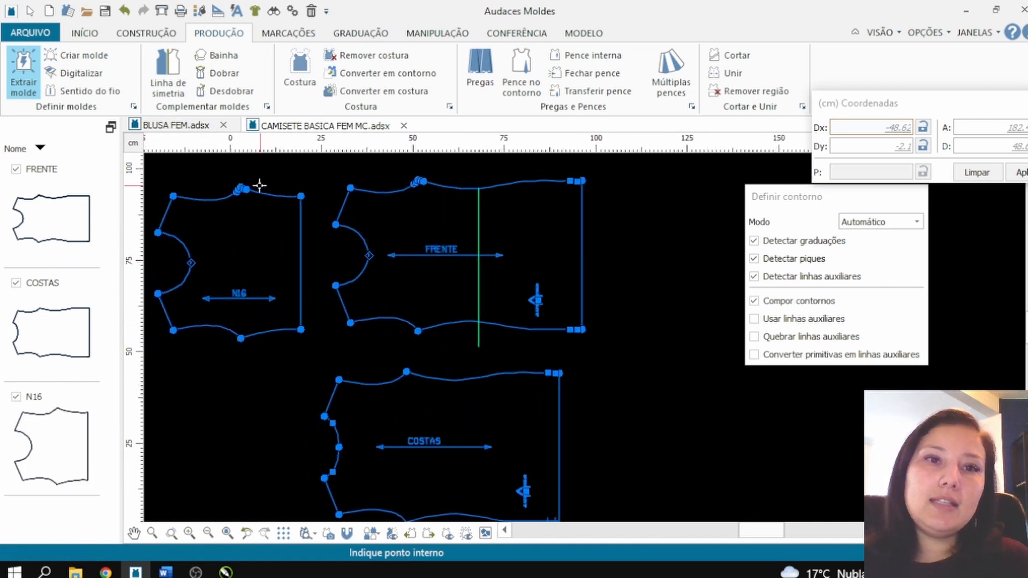
{"action": "scroll", "coordinate": [294, 294], "scroll_direction": "down", "scroll_amount": 2}
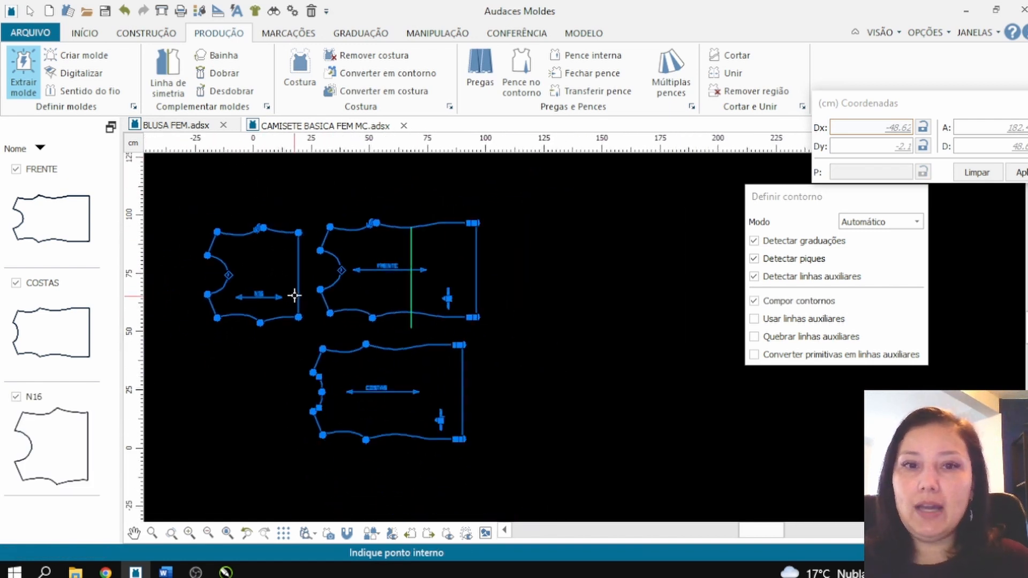
{"action": "scroll", "coordinate": [384, 334], "scroll_direction": "up", "scroll_amount": 2}
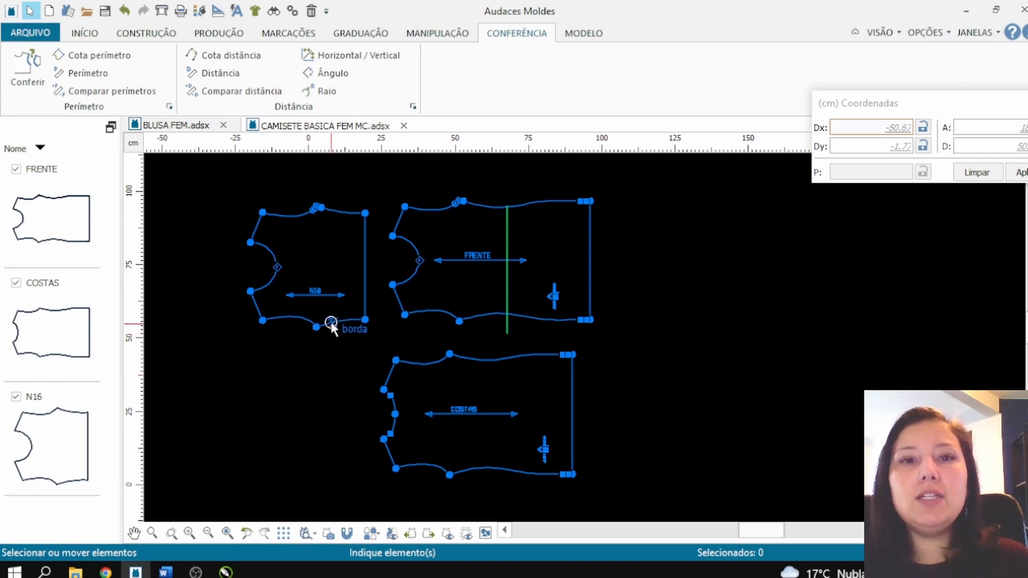
{"action": "left_click", "coordinate": [71, 74]}
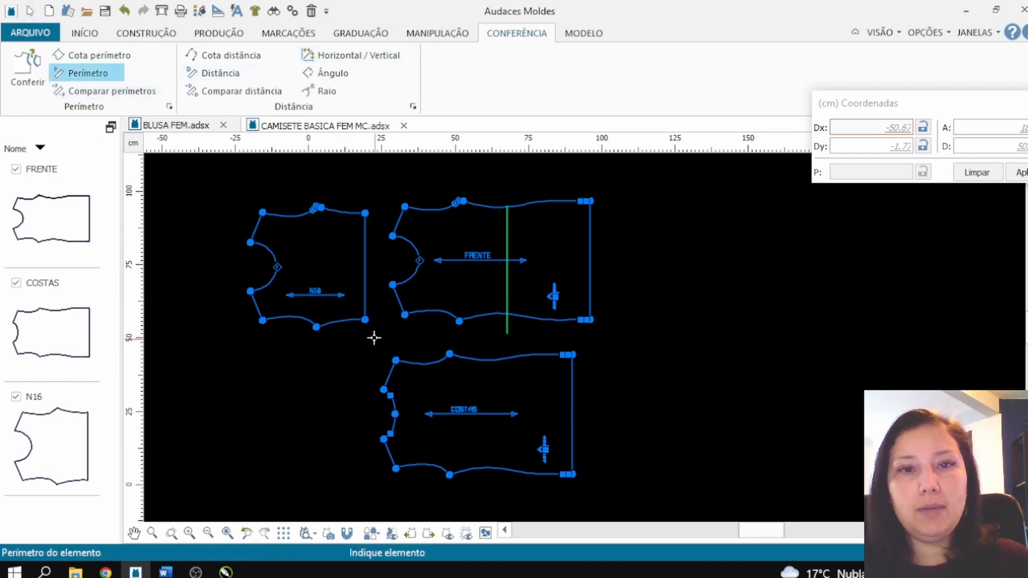
{"action": "left_click", "coordinate": [334, 322]}
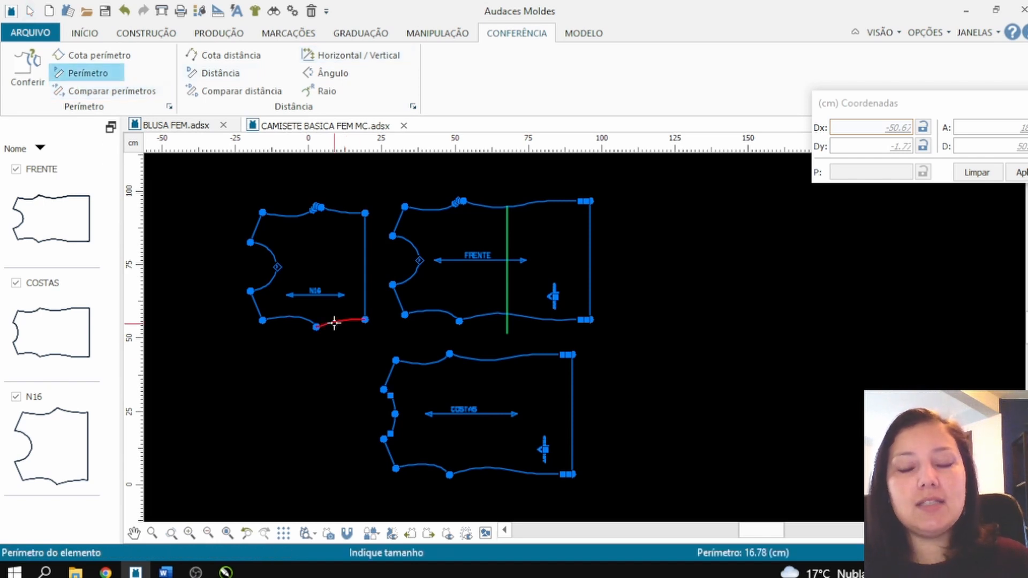
{"action": "left_click", "coordinate": [334, 323]}
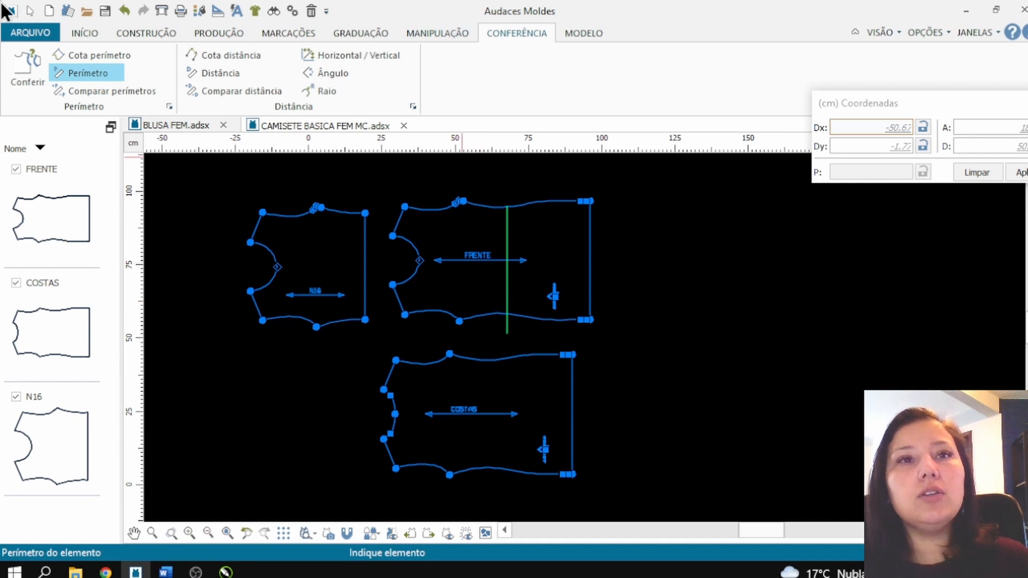
{"action": "left_click", "coordinate": [143, 33]}
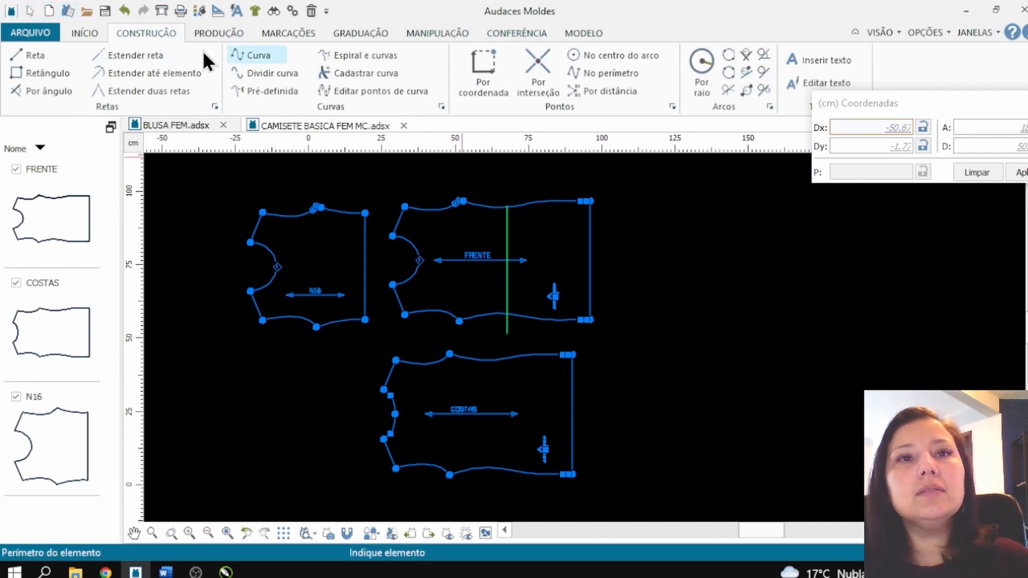
Step: Draw a vertical line about 42 cm long across COSTAS, starting on its upper side seam 16.78 cm from the underarm point toward the hem
{"action": "left_click", "coordinate": [36, 58]}
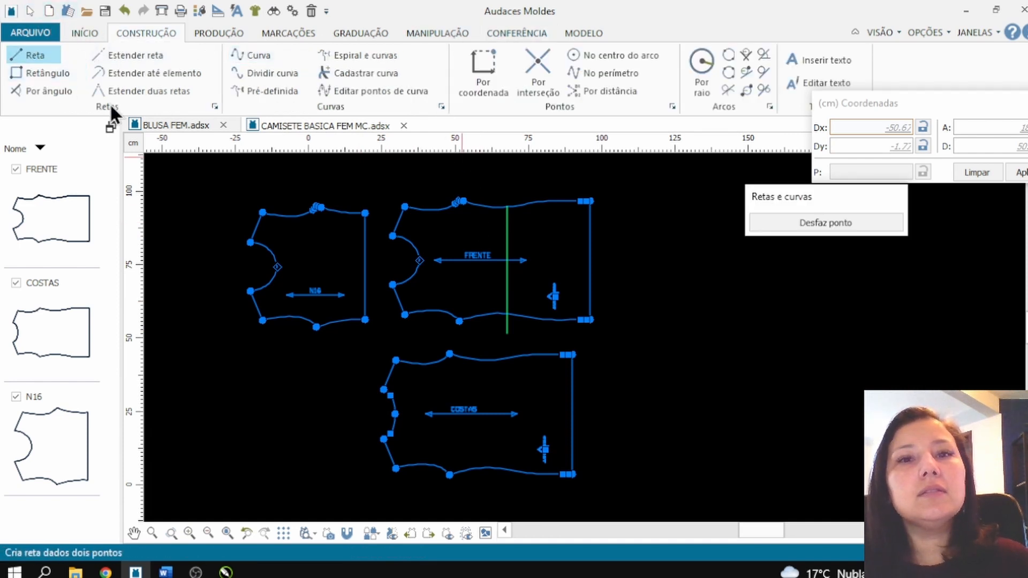
{"action": "left_click", "coordinate": [450, 353]}
{"action": "left_click", "coordinate": [899, 171]}
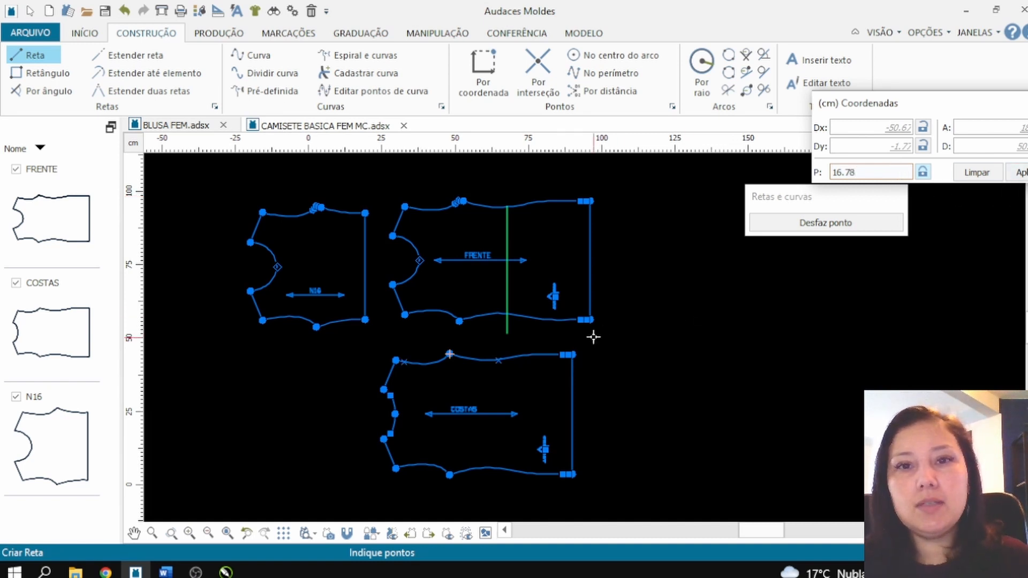
{"action": "left_click", "coordinate": [499, 360]}
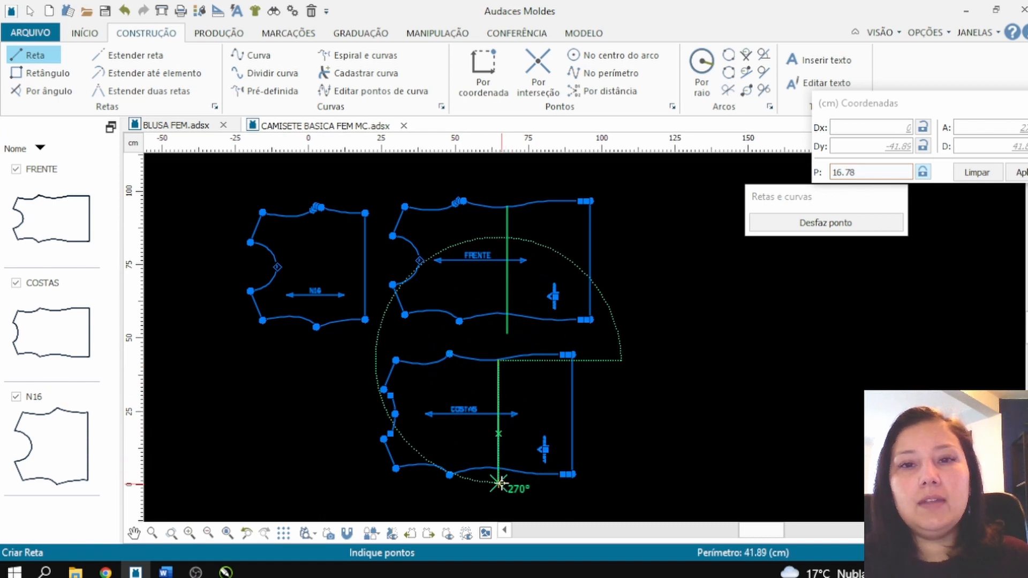
{"action": "left_click", "coordinate": [499, 483]}
Step: Extract the neckline-side section of COSTAS bounded by the vertical line as a new piece, placed beside the neckline below N16
{"action": "left_click", "coordinate": [217, 31]}
{"action": "left_click", "coordinate": [36, 95]}
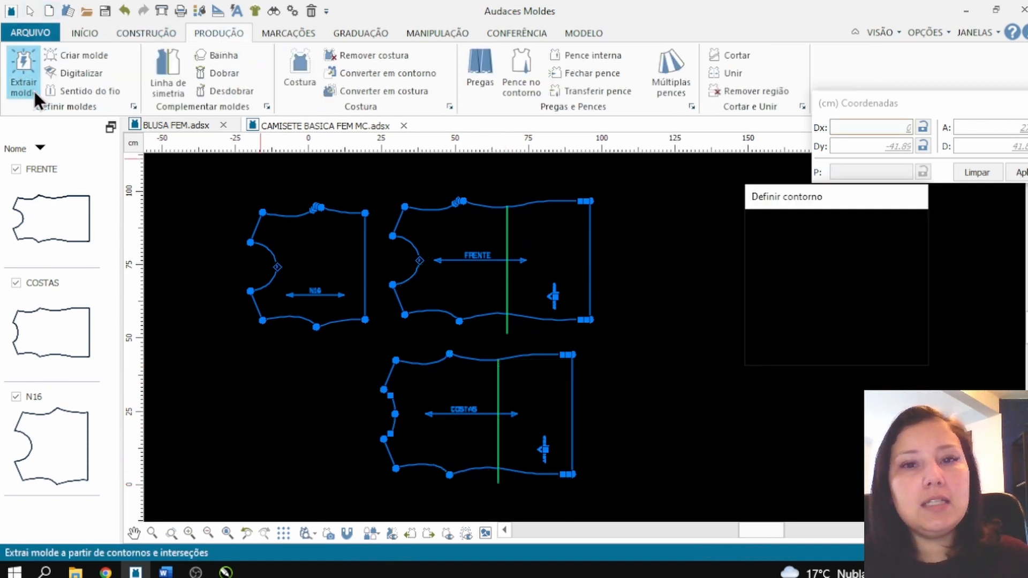
{"action": "left_click", "coordinate": [474, 389]}
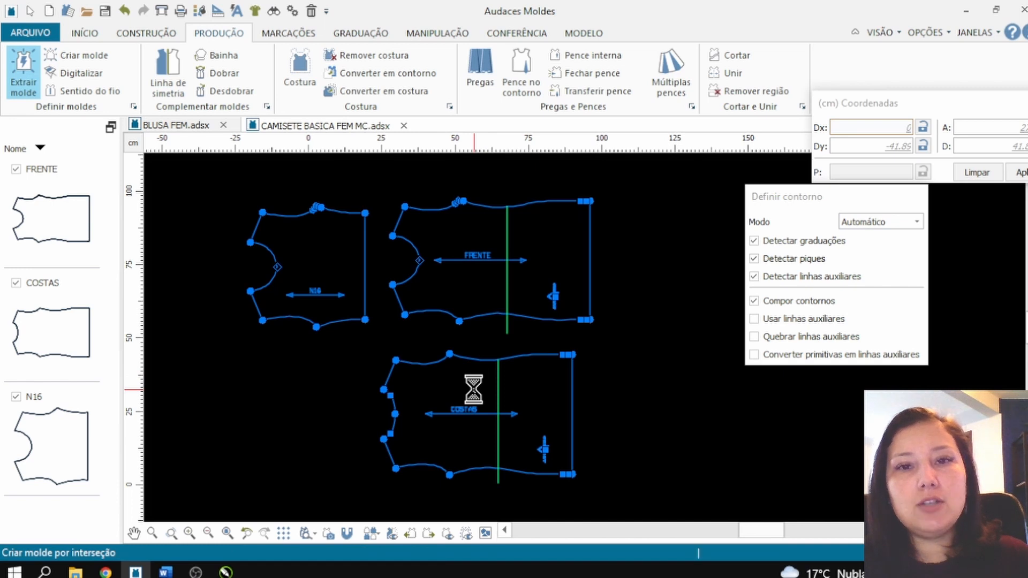
{"action": "right_click", "coordinate": [474, 389]}
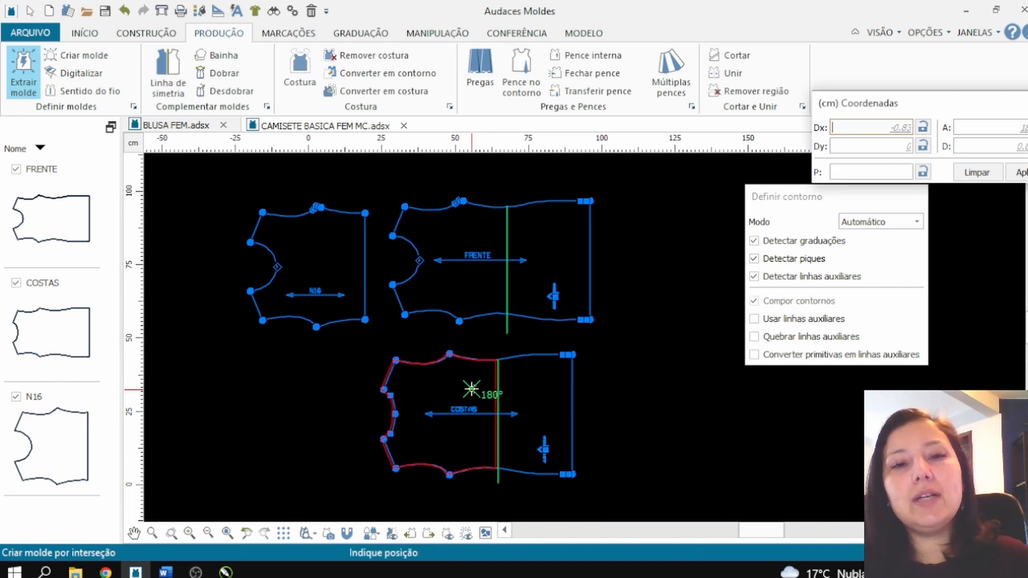
{"action": "left_click", "coordinate": [299, 386]}
{"action": "key", "text": "Escape"}
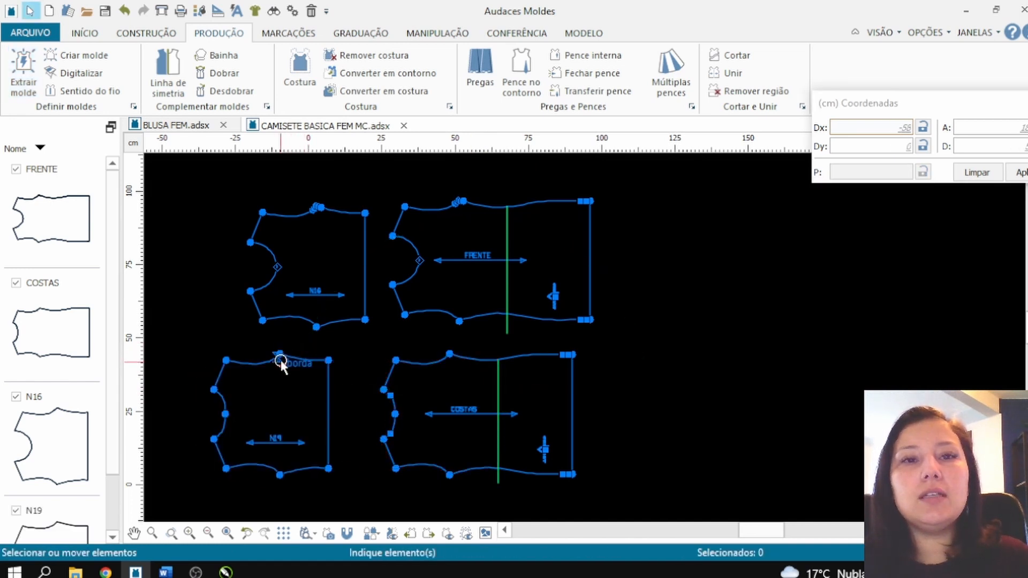
Step: Overlay the extracted back piece N19 on N16 at the underarm point to compare their side seams, and move the overlaid piece back below
{"action": "left_click_drag", "start_coordinate": [279, 354], "coordinate": [311, 295]}
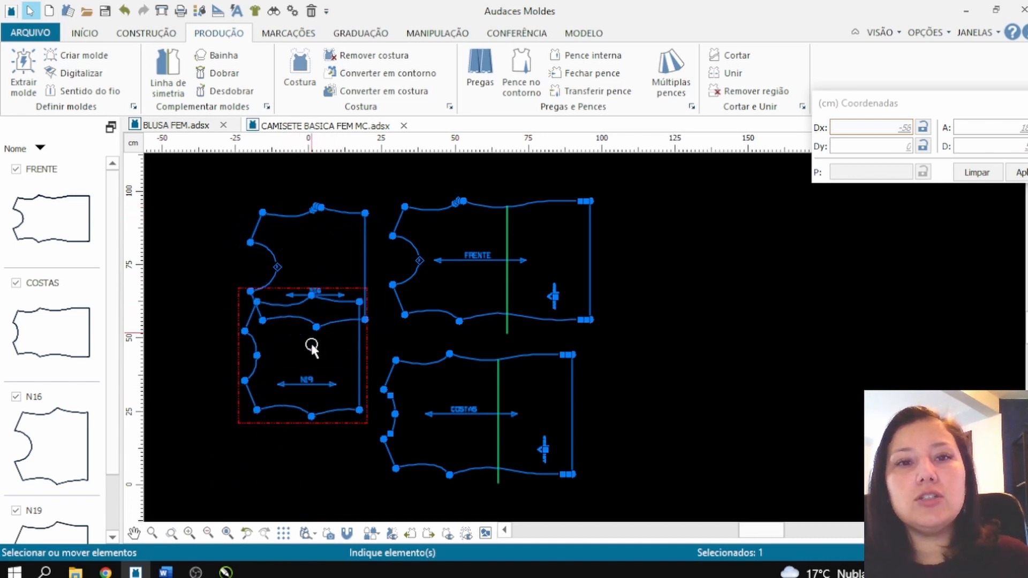
{"action": "left_click_drag", "start_coordinate": [313, 411], "coordinate": [316, 327]}
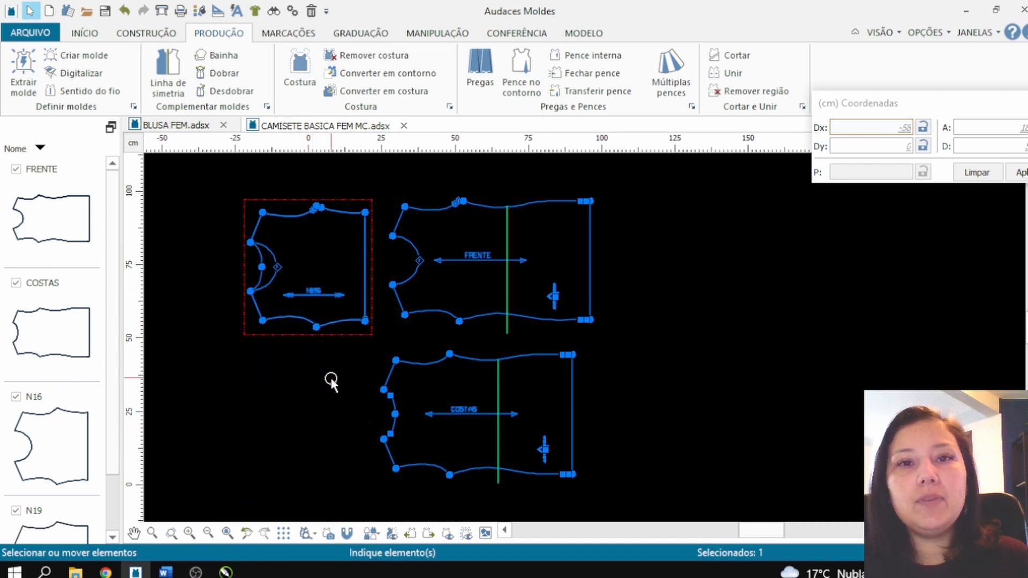
{"action": "left_click", "coordinate": [332, 381]}
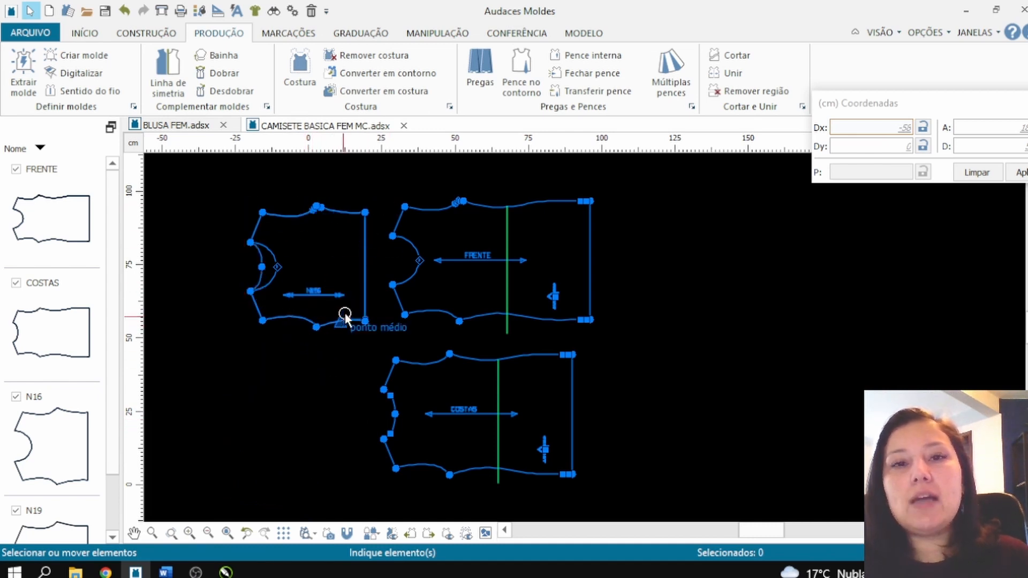
{"action": "left_click_drag", "start_coordinate": [364, 291], "coordinate": [360, 431]}
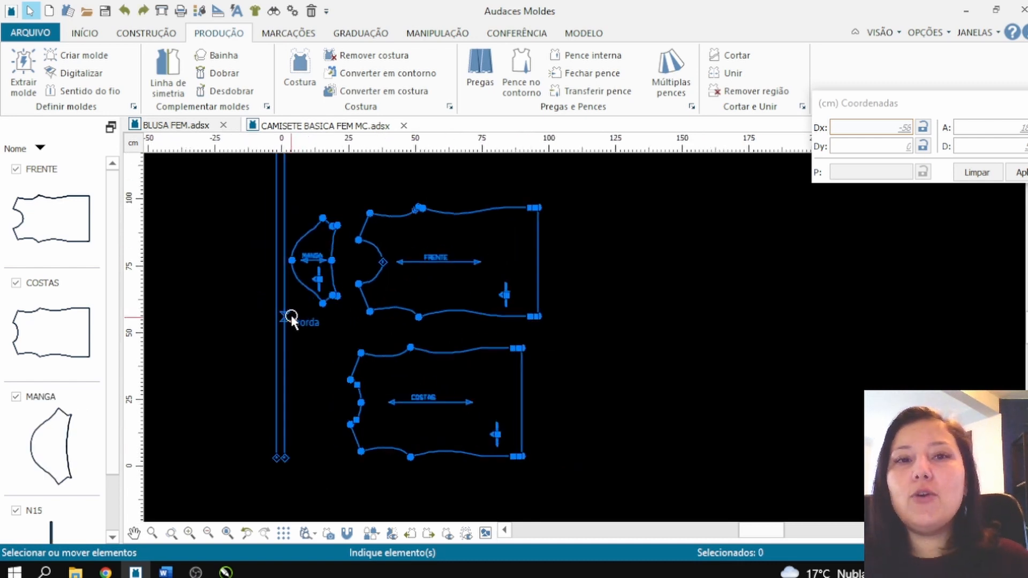
Step: Move the long narrow strip farther away from the MANGA piece and deselect it
{"action": "left_click", "coordinate": [285, 323]}
{"action": "left_click_drag", "start_coordinate": [265, 337], "coordinate": [265, 337]}
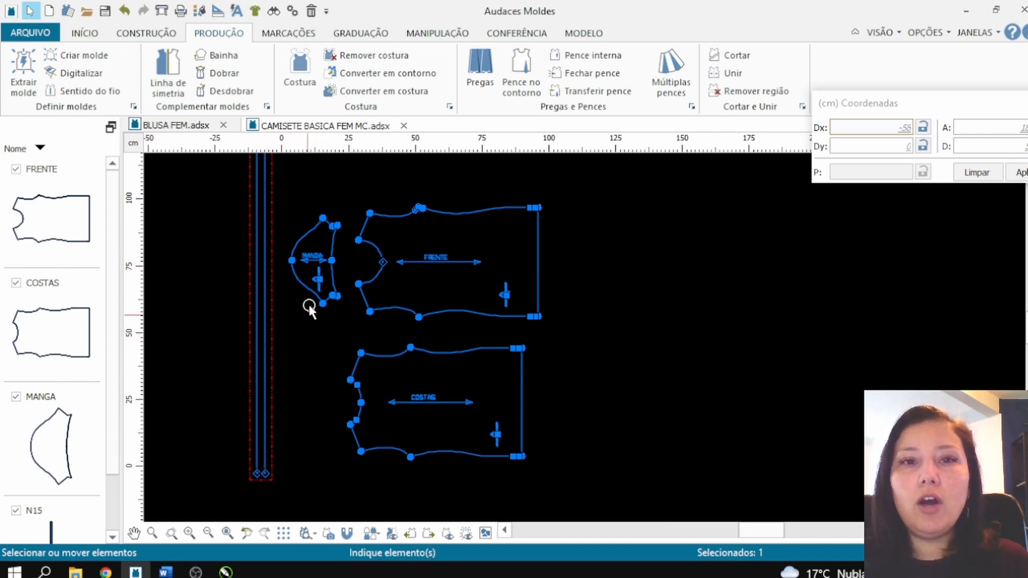
{"action": "scroll", "coordinate": [314, 252], "scroll_direction": "up", "scroll_amount": 5}
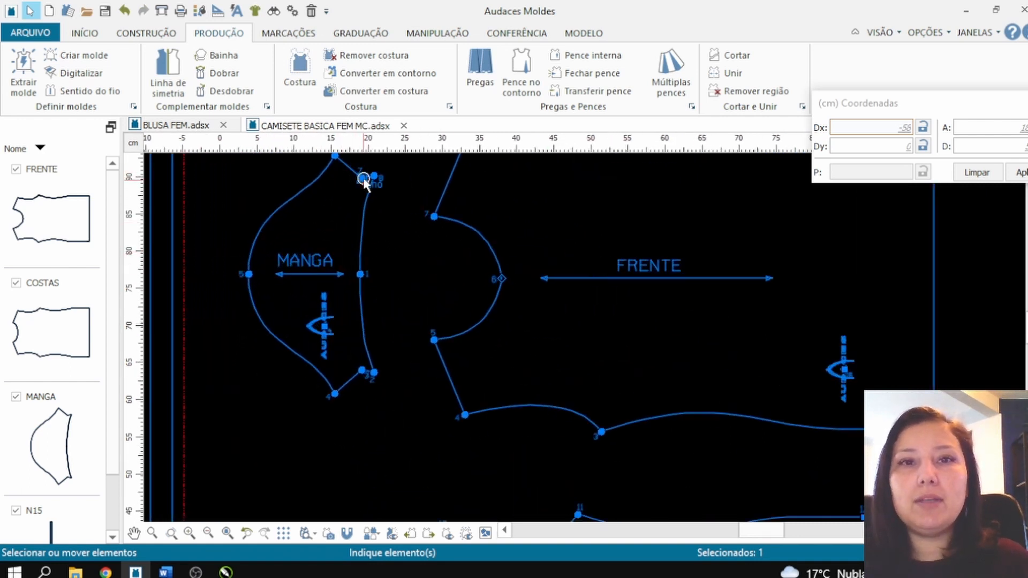
{"action": "left_click", "coordinate": [391, 305]}
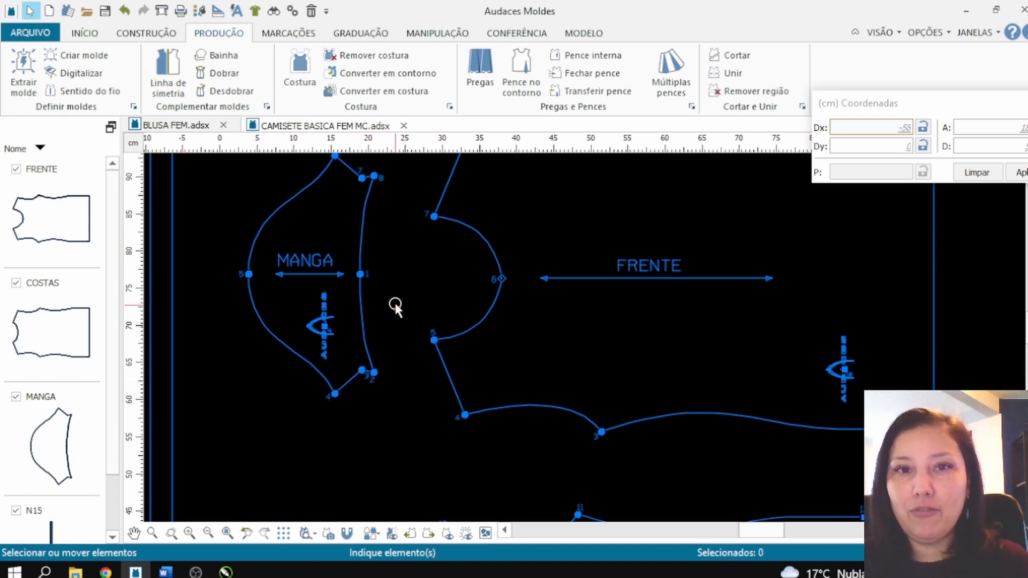
Step: Redefine the MANGA opening edge between points 7 and 3 as a two-point curve, replacing its existing hem contour with a straight edge
{"action": "left_click", "coordinate": [452, 33]}
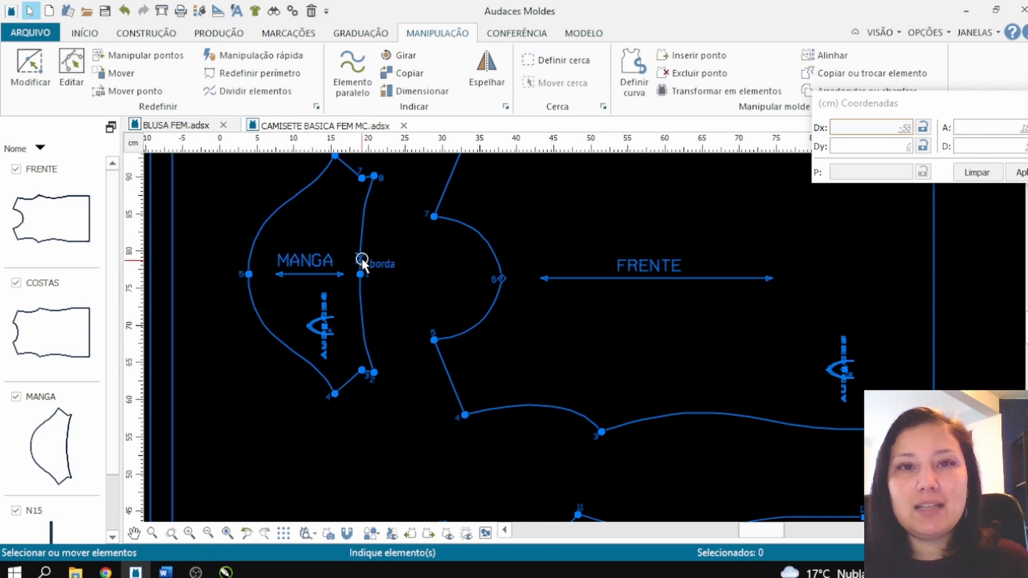
{"action": "left_click", "coordinate": [632, 85]}
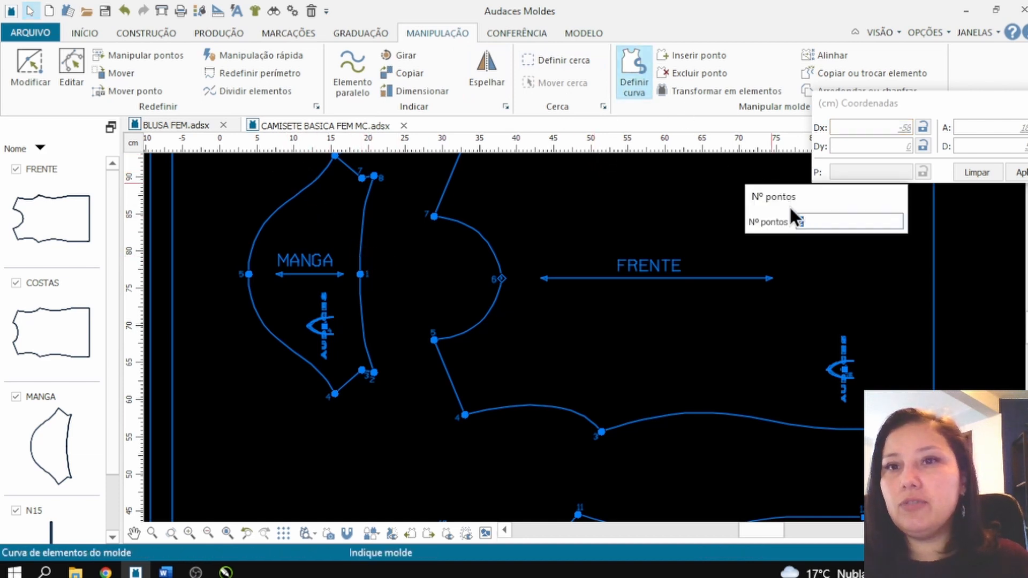
{"action": "type", "text": "2"}
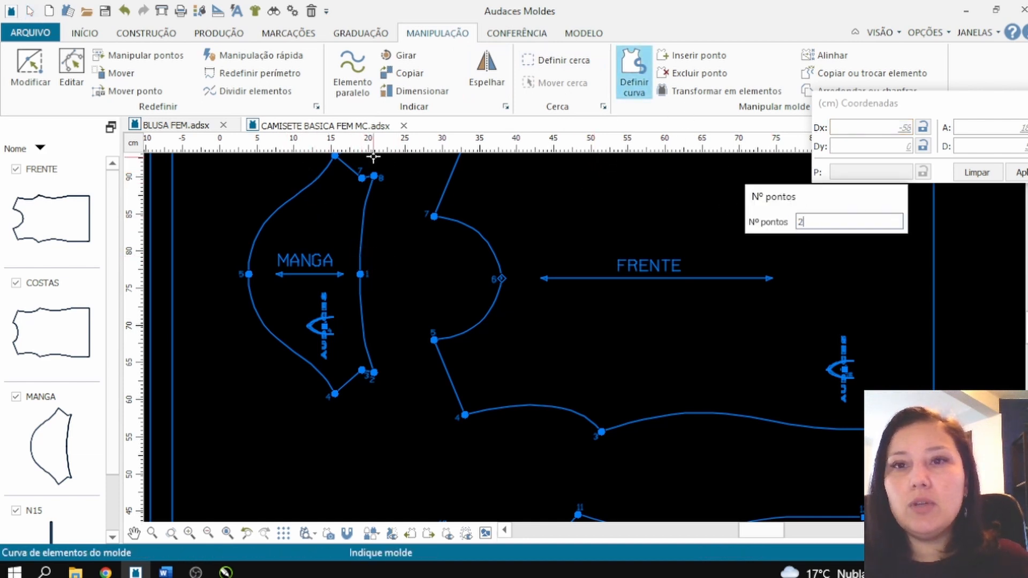
{"action": "left_click", "coordinate": [356, 175]}
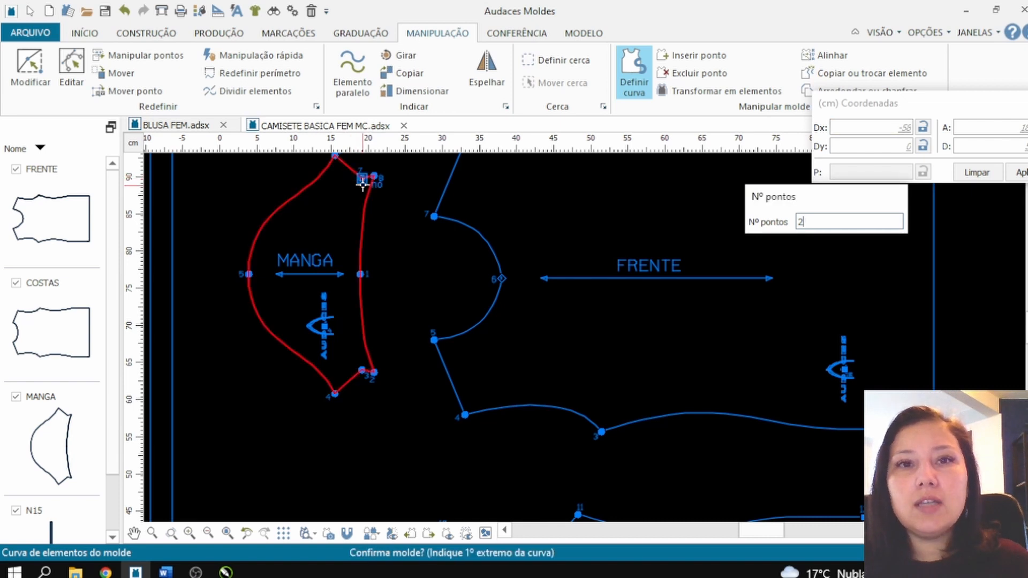
{"action": "left_click", "coordinate": [362, 178]}
{"action": "left_click", "coordinate": [362, 371]}
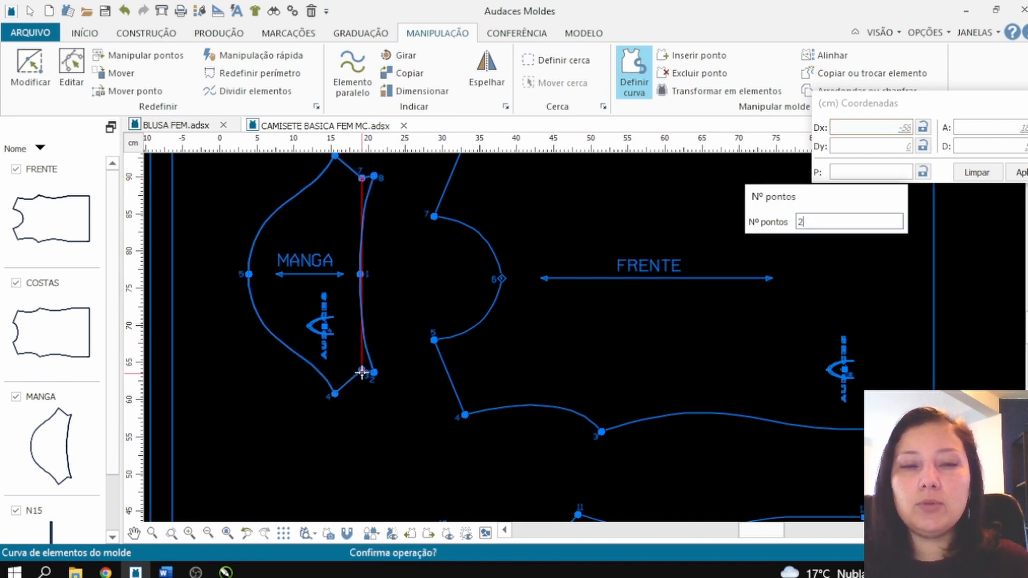
{"action": "right_click", "coordinate": [378, 324]}
{"action": "right_click", "coordinate": [462, 286]}
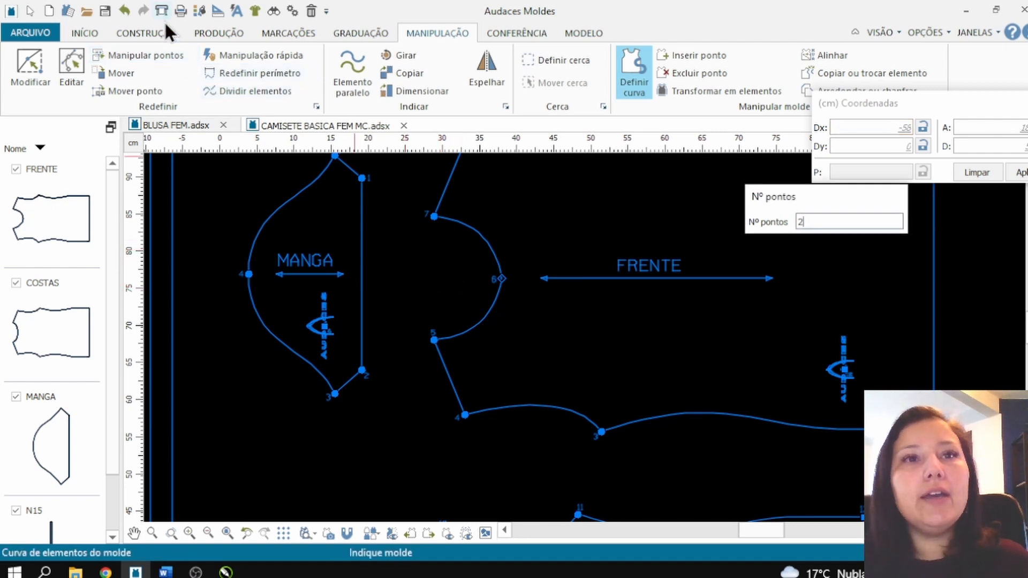
Step: Add a hem with 2 folds, 2 cm width and T notches to the straight opening edge of MANGA
{"action": "left_click", "coordinate": [194, 30]}
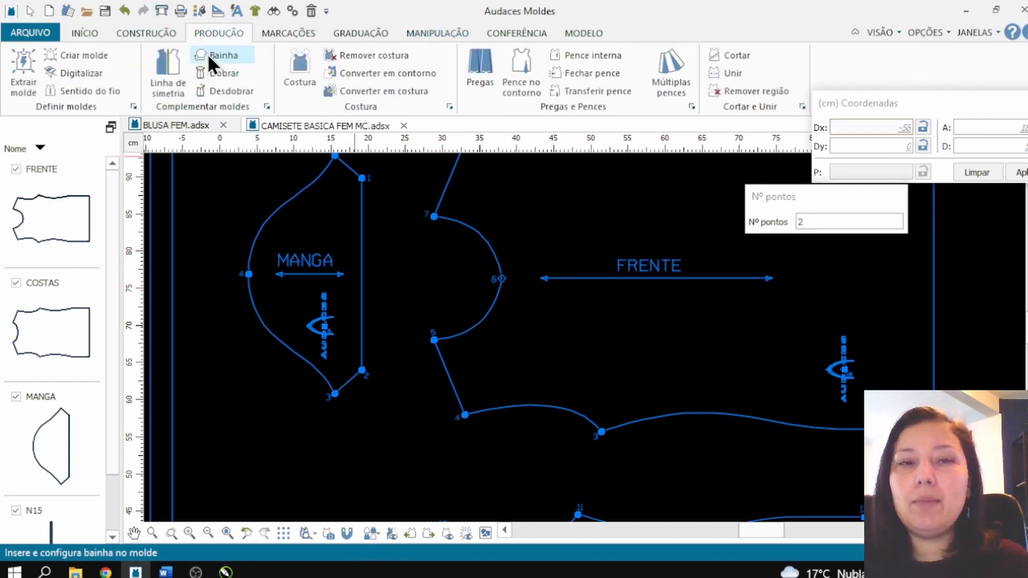
{"action": "left_click", "coordinate": [207, 54]}
{"action": "left_click_drag", "start_coordinate": [795, 205], "coordinate": [650, 212]}
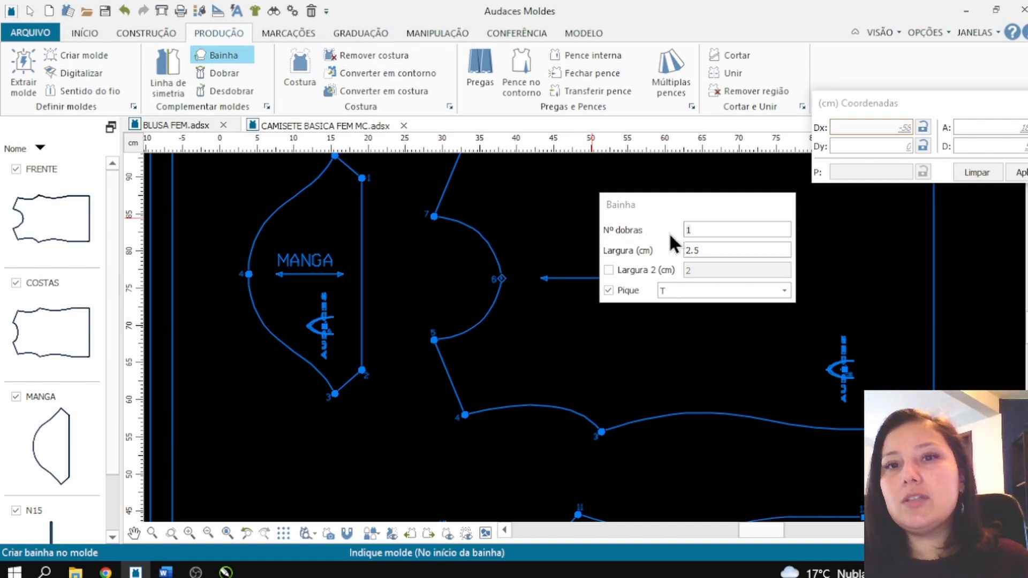
{"action": "double_click", "coordinate": [713, 230]}
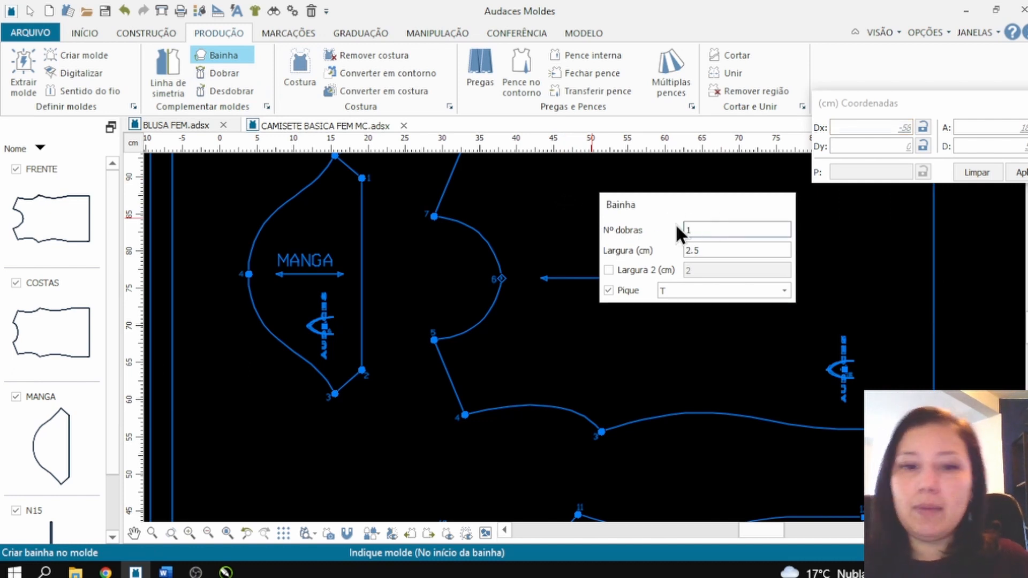
{"action": "left_click", "coordinate": [713, 245]}
{"action": "left_click", "coordinate": [702, 253]}
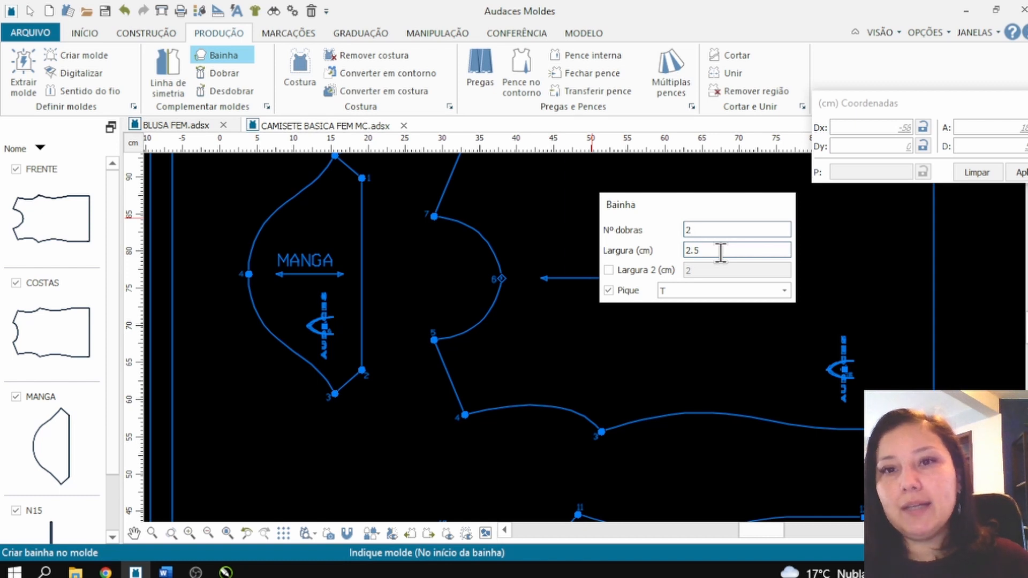
{"action": "left_click_drag", "start_coordinate": [706, 250], "coordinate": [676, 259]}
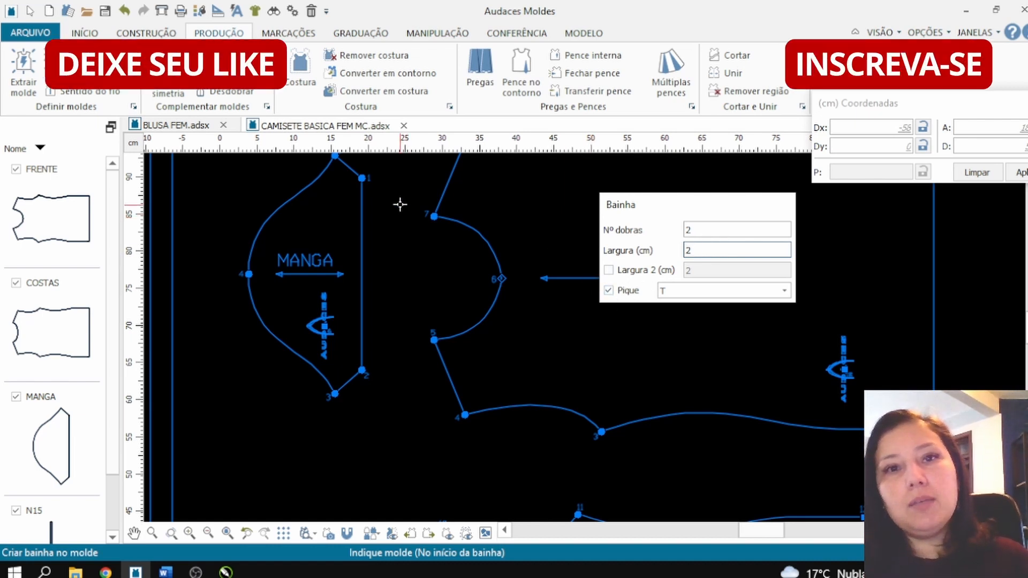
{"action": "left_click", "coordinate": [359, 236]}
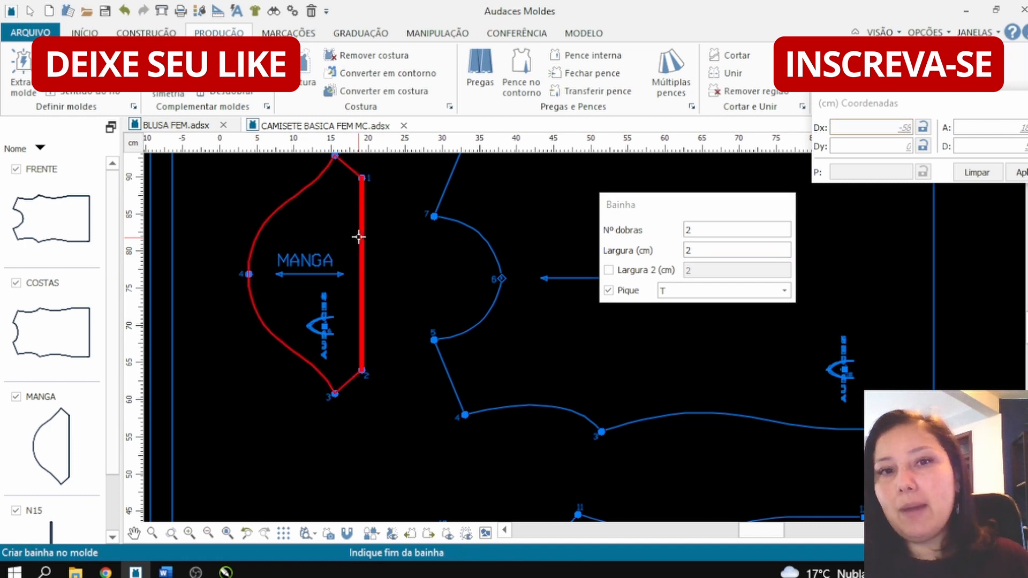
{"action": "left_click", "coordinate": [361, 235]}
{"action": "left_click", "coordinate": [364, 232]}
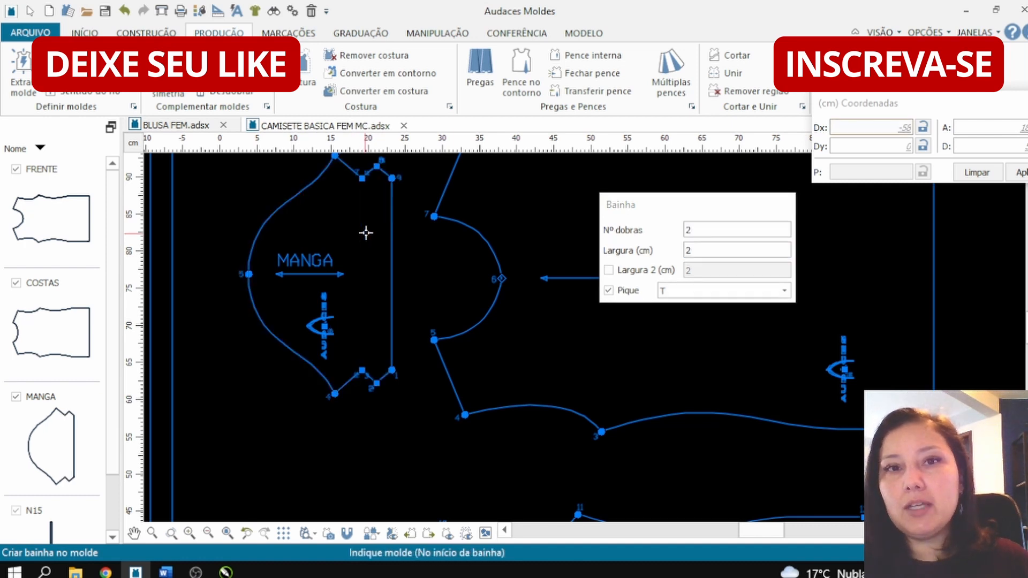
Step: Examine the corner shape and notches of the MANGA hem and the hem notches on COSTAS, and leave the hem command
{"action": "scroll", "coordinate": [355, 232], "scroll_direction": "down", "scroll_amount": 1}
{"action": "scroll", "coordinate": [356, 176], "scroll_direction": "up", "scroll_amount": 3}
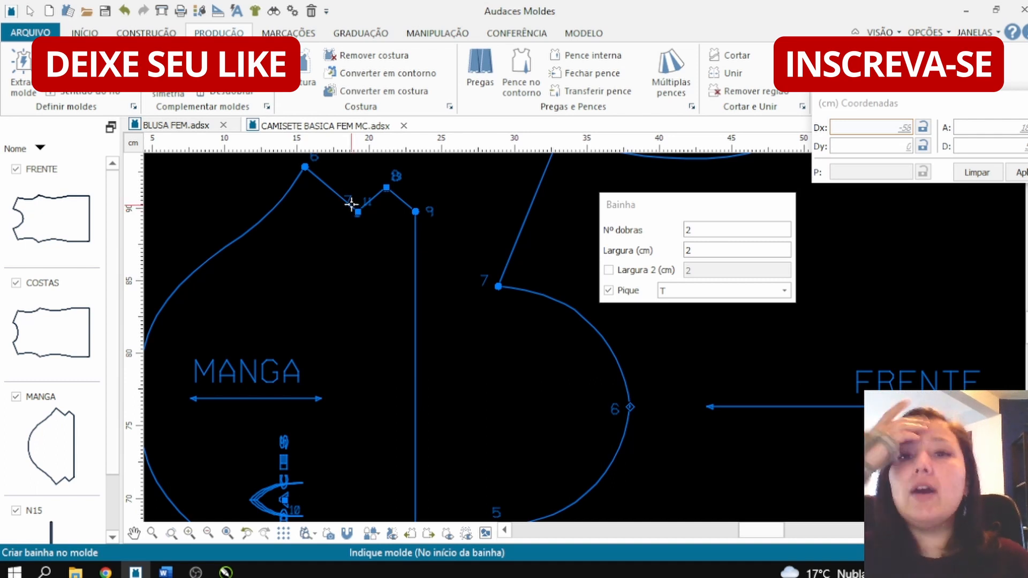
{"action": "scroll", "coordinate": [369, 243], "scroll_direction": "down", "scroll_amount": 3}
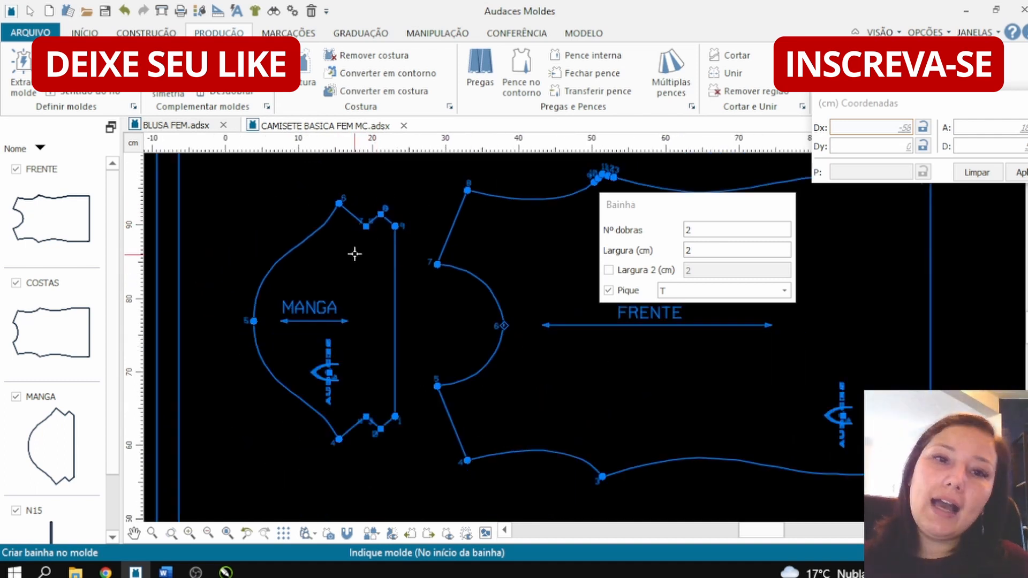
{"action": "scroll", "coordinate": [345, 269], "scroll_direction": "down", "scroll_amount": 2}
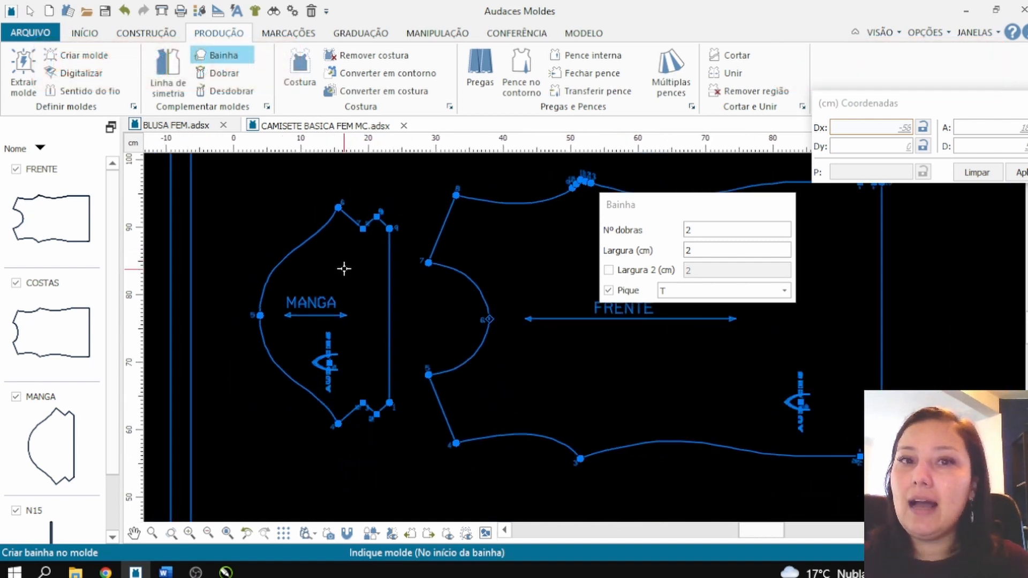
{"action": "scroll", "coordinate": [501, 319], "scroll_direction": "down", "scroll_amount": 2}
{"action": "scroll", "coordinate": [629, 406], "scroll_direction": "up", "scroll_amount": 4}
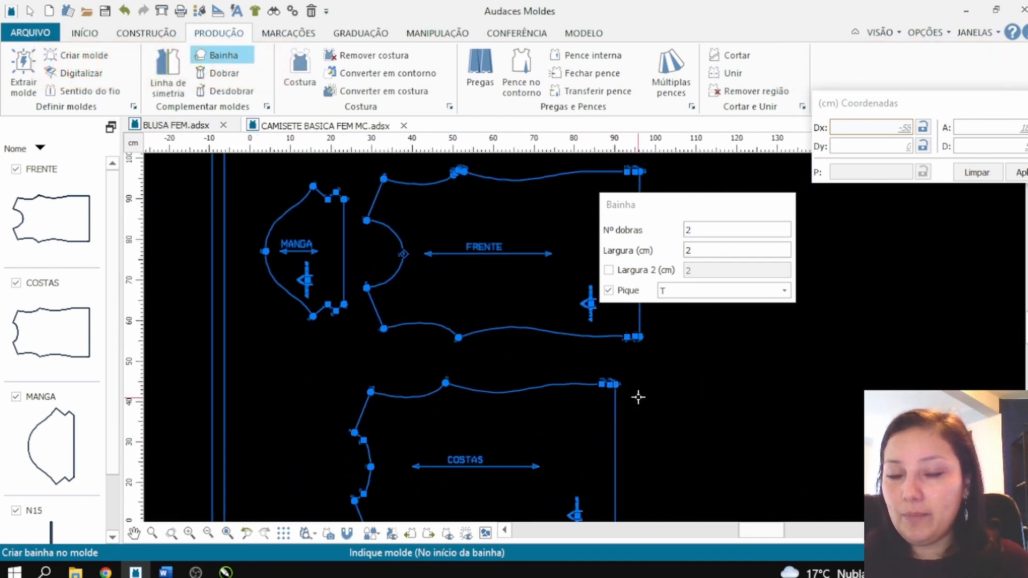
{"action": "scroll", "coordinate": [626, 395], "scroll_direction": "up", "scroll_amount": 5}
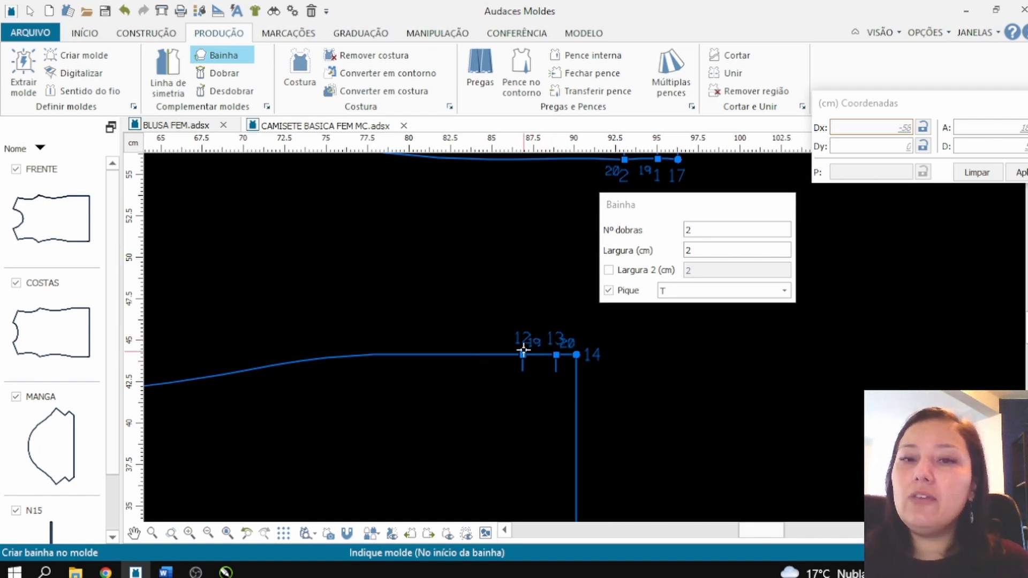
{"action": "scroll", "coordinate": [525, 347], "scroll_direction": "down", "scroll_amount": 3}
{"action": "scroll", "coordinate": [546, 386], "scroll_direction": "down", "scroll_amount": 3}
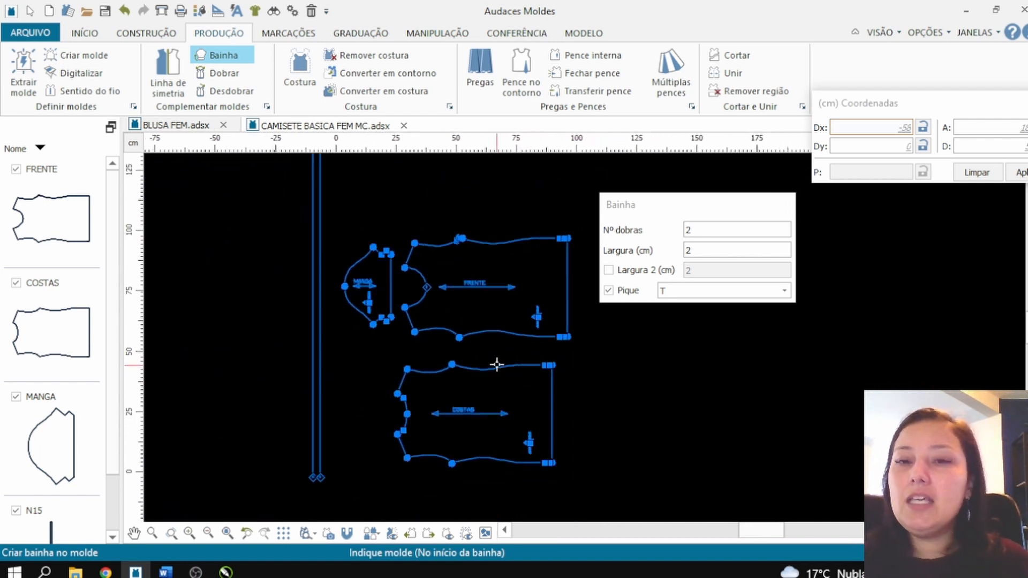
{"action": "scroll", "coordinate": [503, 348], "scroll_direction": "up", "scroll_amount": 1}
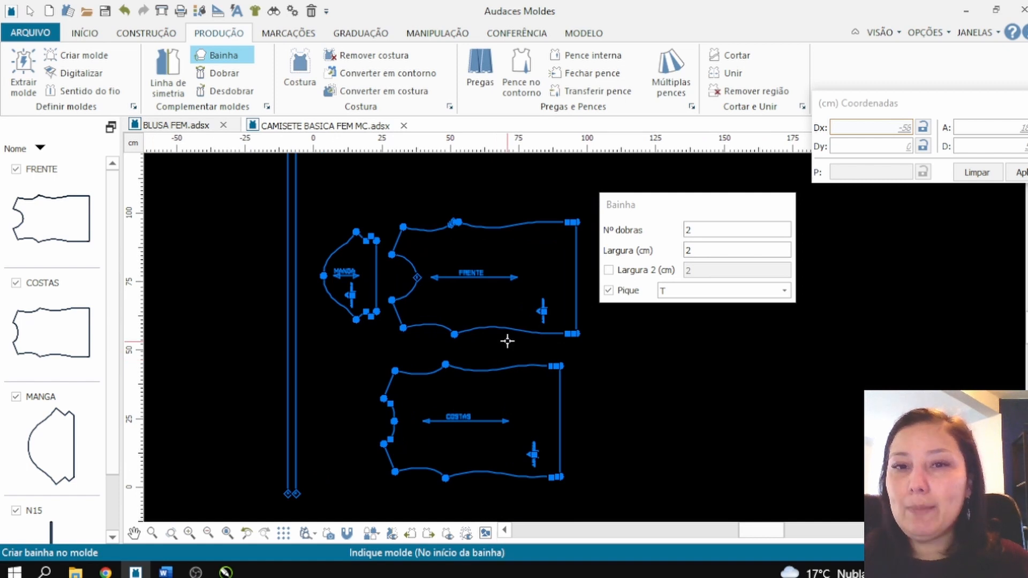
{"action": "key", "text": "Escape"}
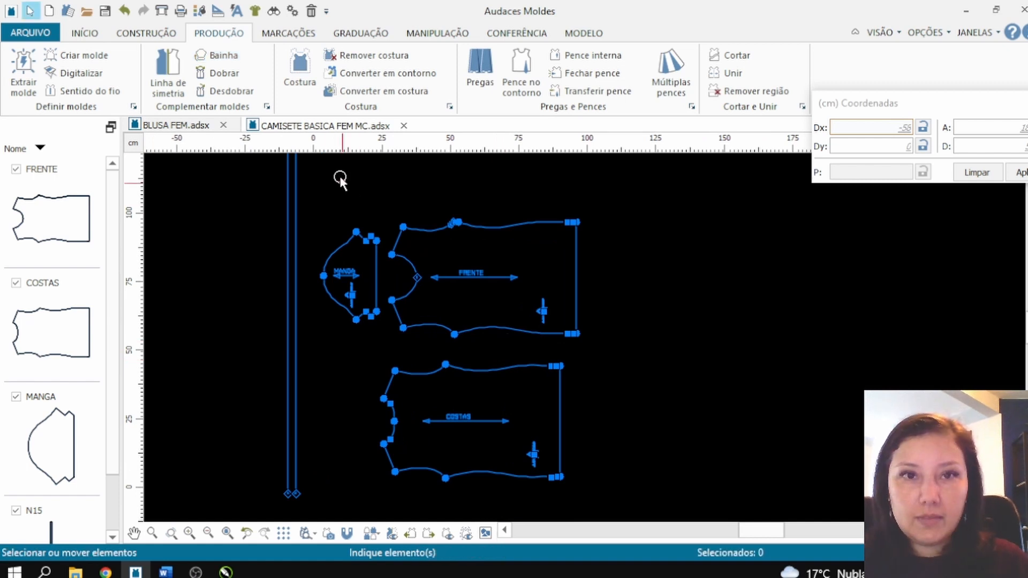
Step: Switch to the CAMISETE BASICA FEM MC.adsx file and delete its MANGA piece
{"action": "left_click", "coordinate": [327, 123]}
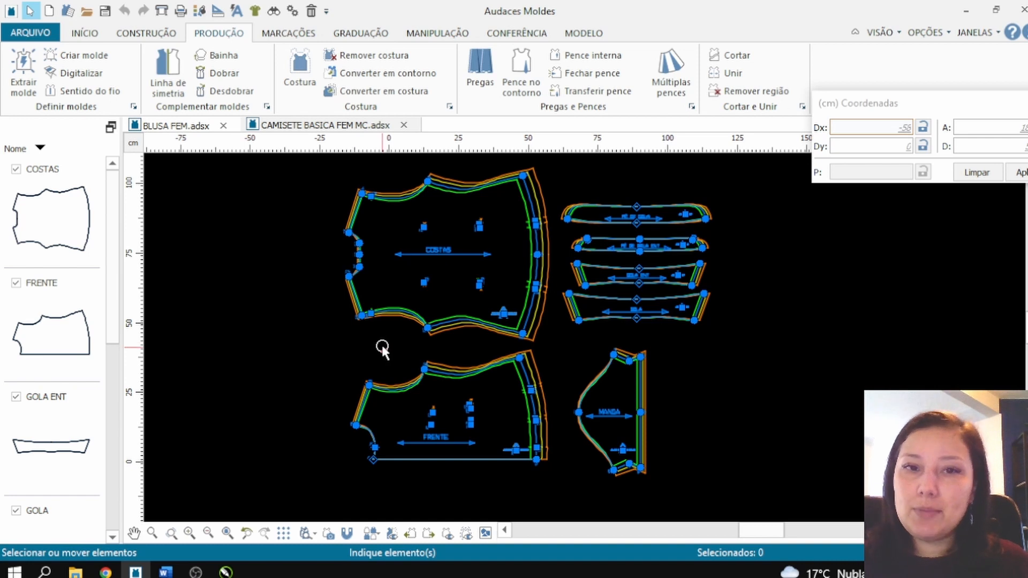
{"action": "scroll", "coordinate": [425, 345], "scroll_direction": "down", "scroll_amount": 1}
{"action": "scroll", "coordinate": [441, 336], "scroll_direction": "up", "scroll_amount": 1}
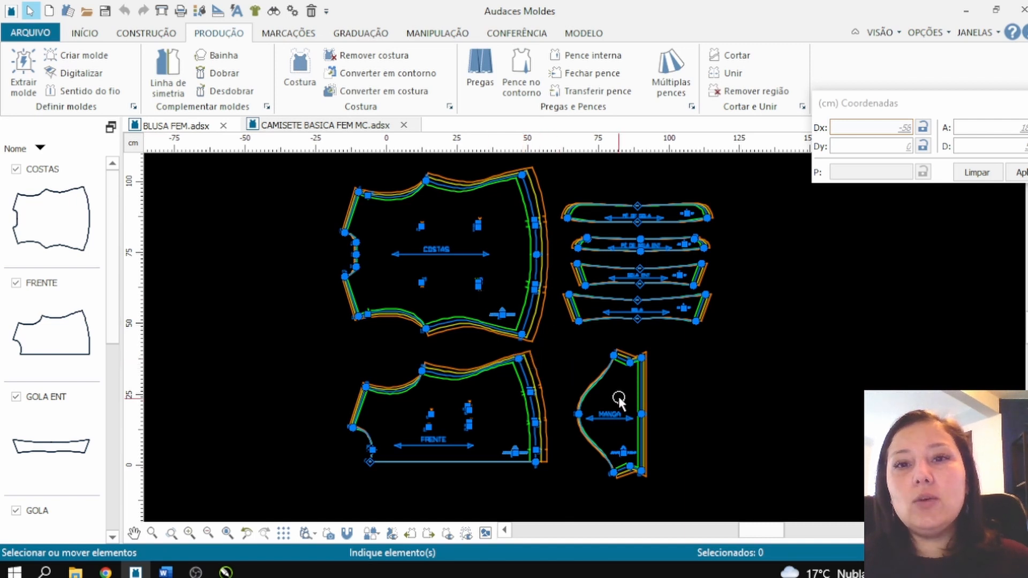
{"action": "left_click", "coordinate": [576, 404]}
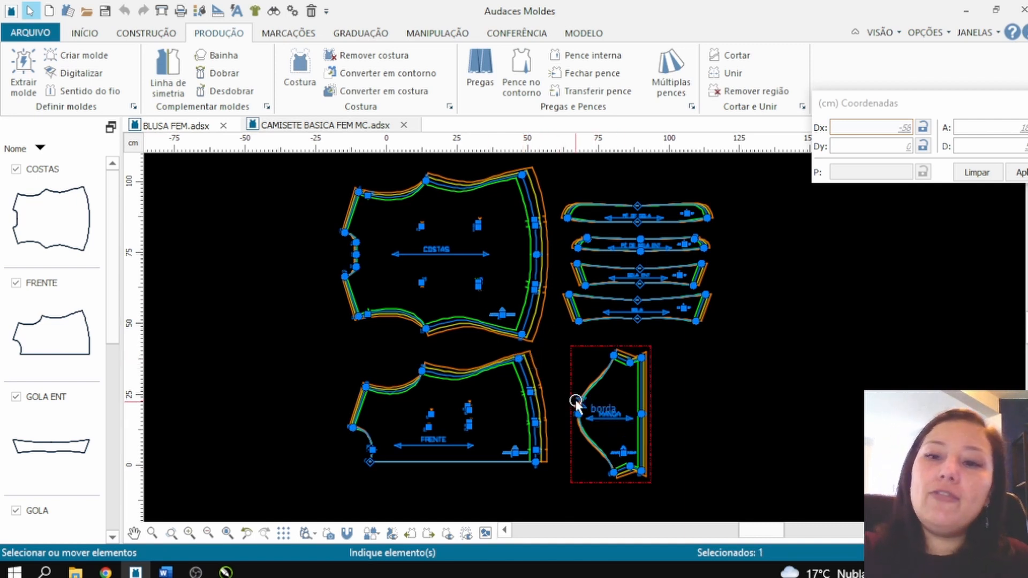
{"action": "key", "text": "Delete"}
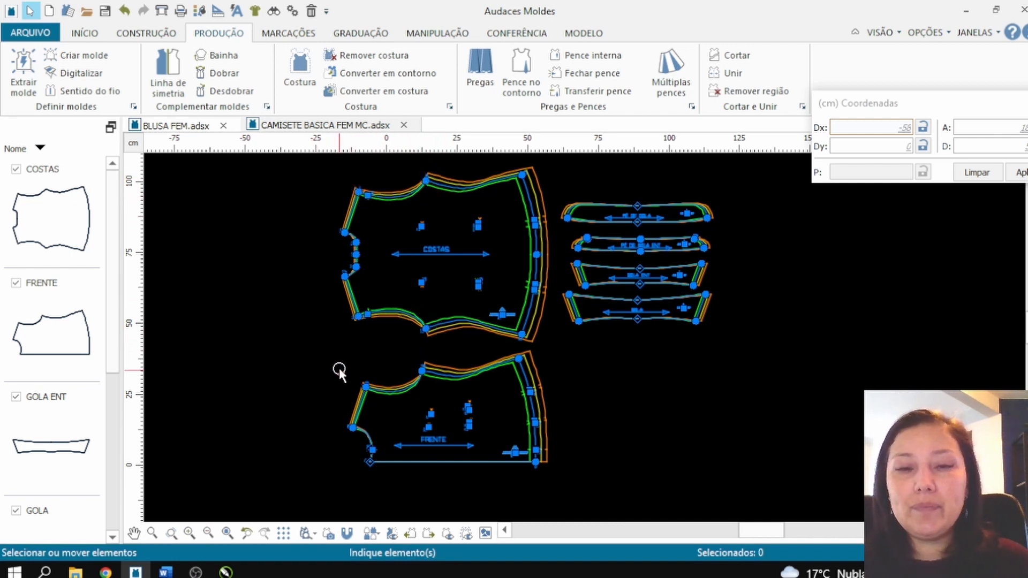
Step: Copy the long narrow strip from BLUSA FEM.adsx into CAMISETE BASICA FEM MC.adsx, place it beside the neckline side of COSTAS and deselect it
{"action": "left_click", "coordinate": [188, 128]}
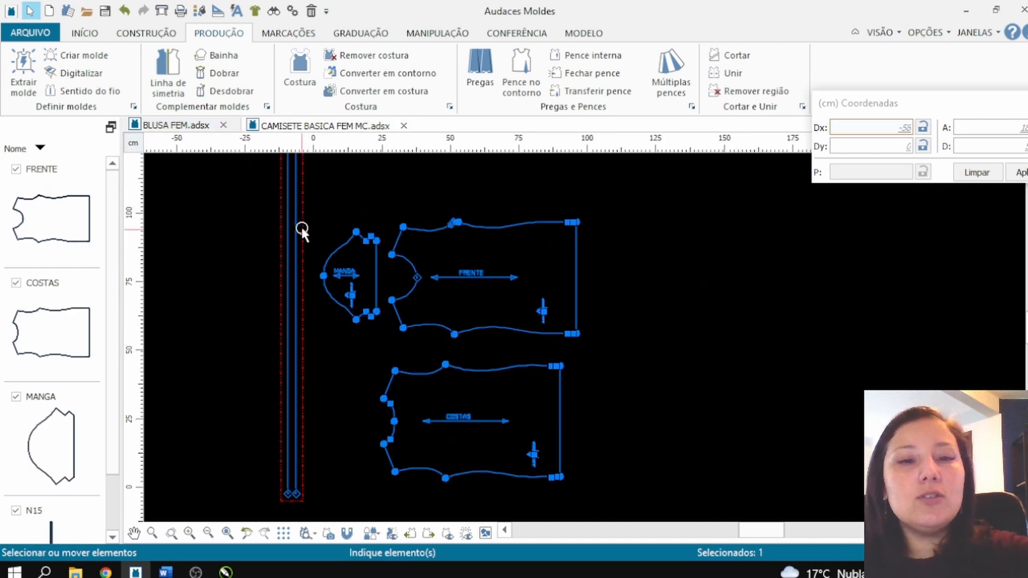
{"action": "left_click", "coordinate": [305, 125]}
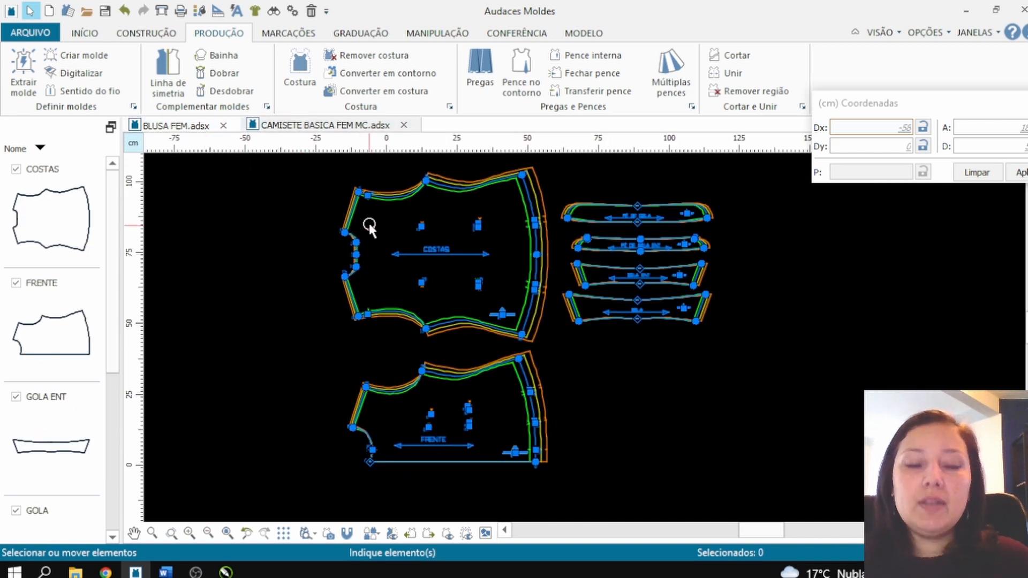
{"action": "key", "text": "ctrl+v"}
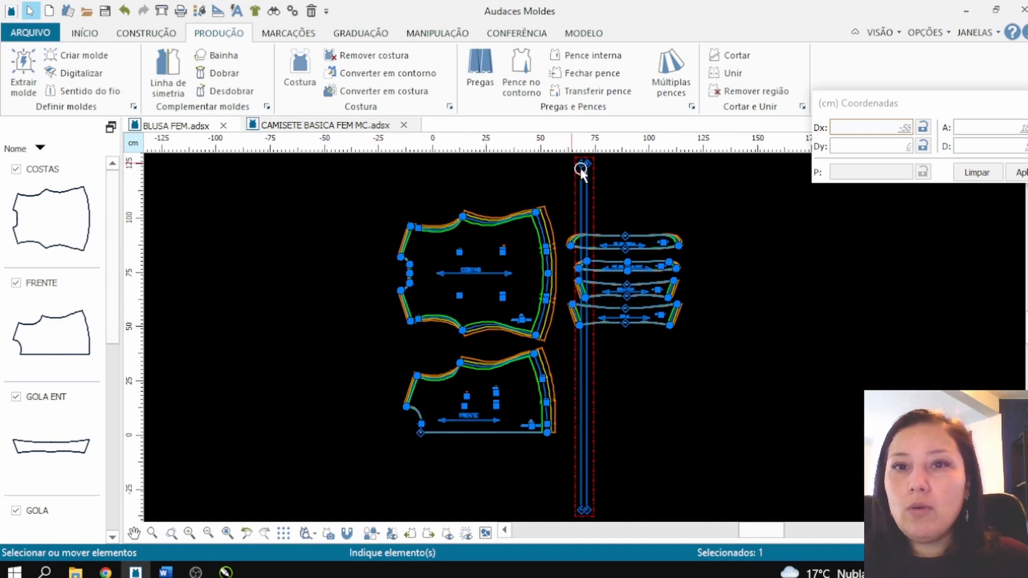
{"action": "left_click_drag", "start_coordinate": [586, 197], "coordinate": [368, 202]}
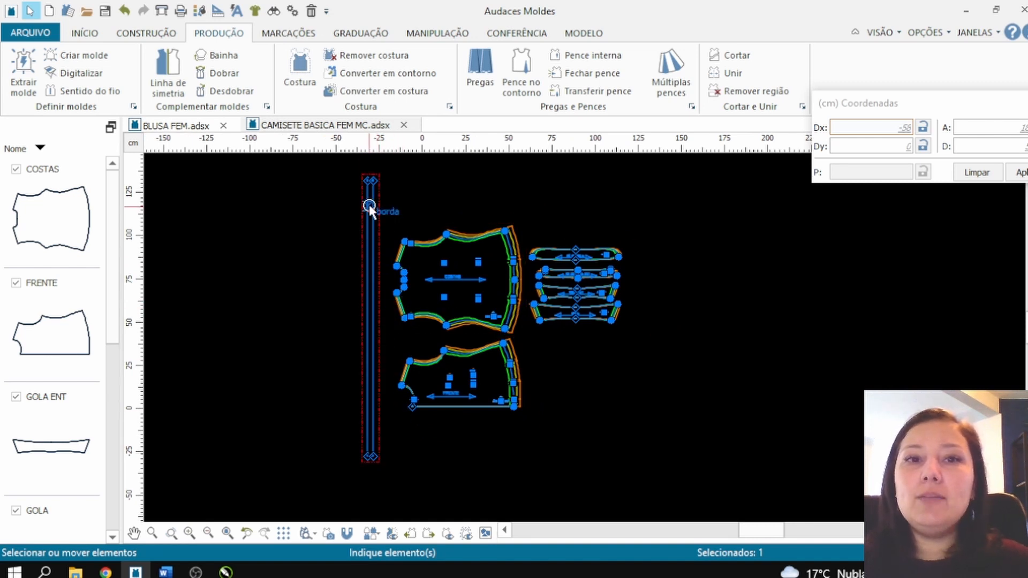
{"action": "scroll", "coordinate": [469, 256], "scroll_direction": "up", "scroll_amount": 1}
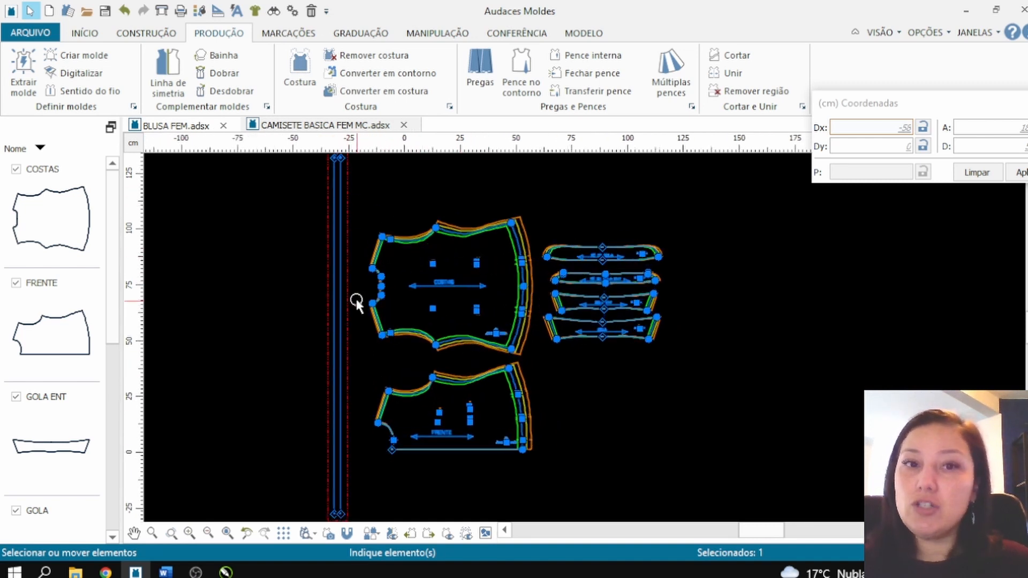
{"action": "scroll", "coordinate": [335, 291], "scroll_direction": "down", "scroll_amount": 1}
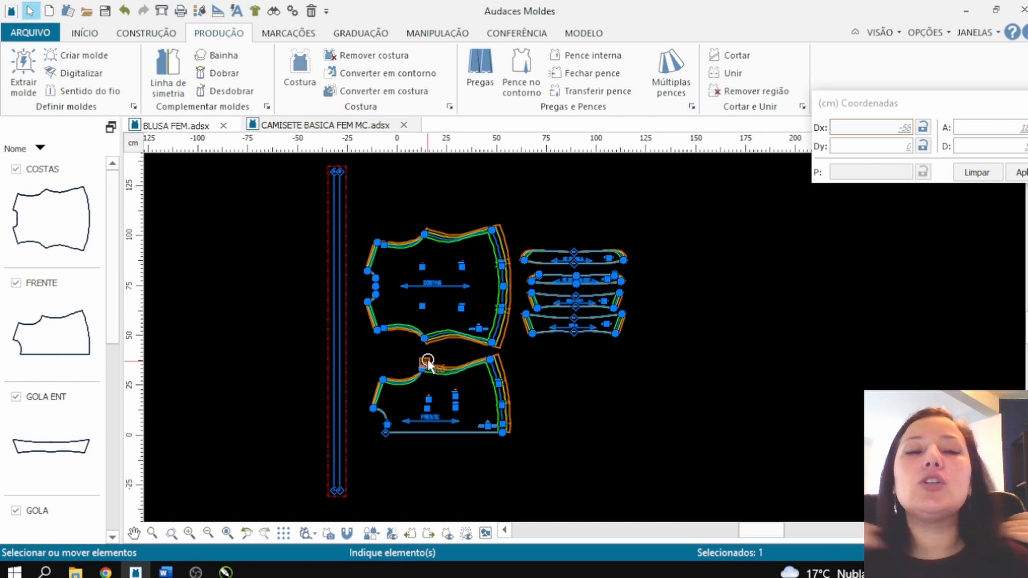
{"action": "left_click", "coordinate": [306, 321]}
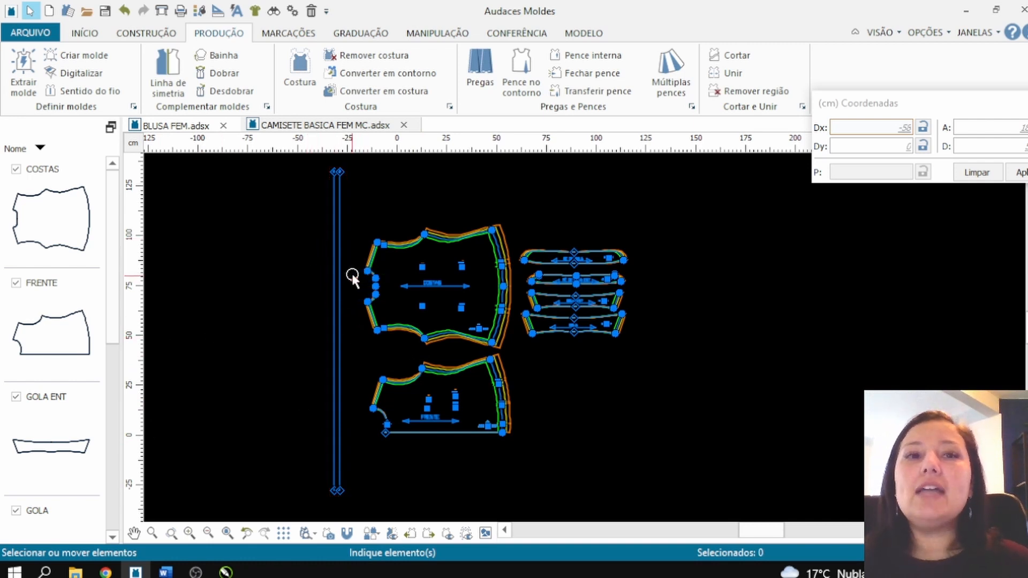
Step: Start the grainline command in Pontos do molde mode and enable its angle option at 45°
{"action": "scroll", "coordinate": [365, 165], "scroll_direction": "down", "scroll_amount": 1}
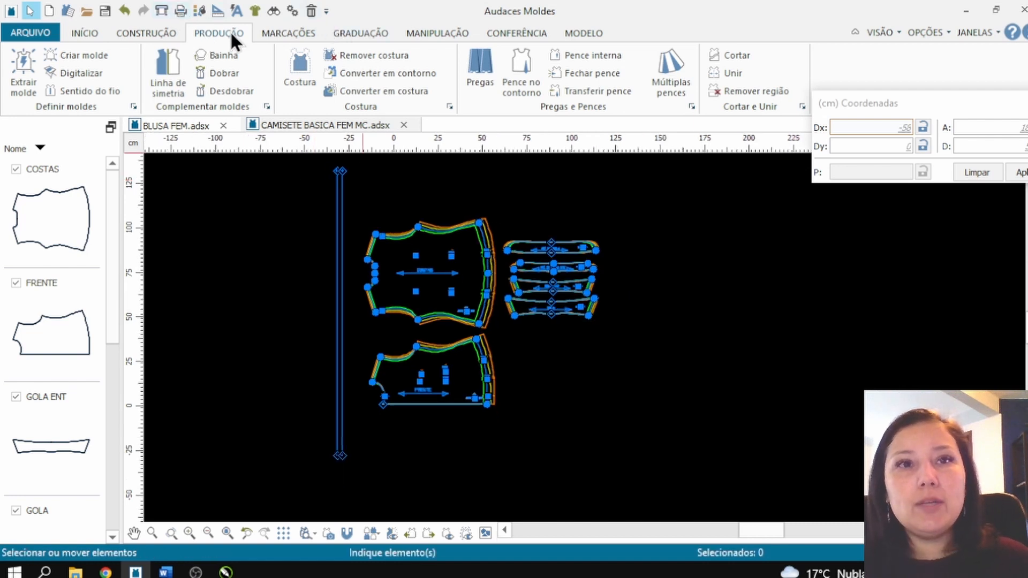
{"action": "left_click", "coordinate": [103, 91]}
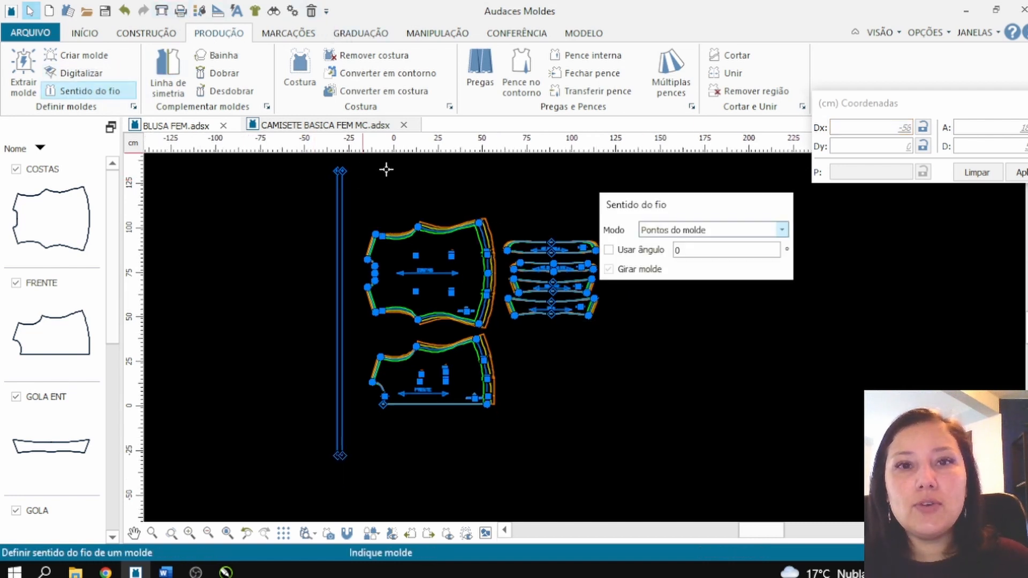
{"action": "left_click", "coordinate": [679, 232]}
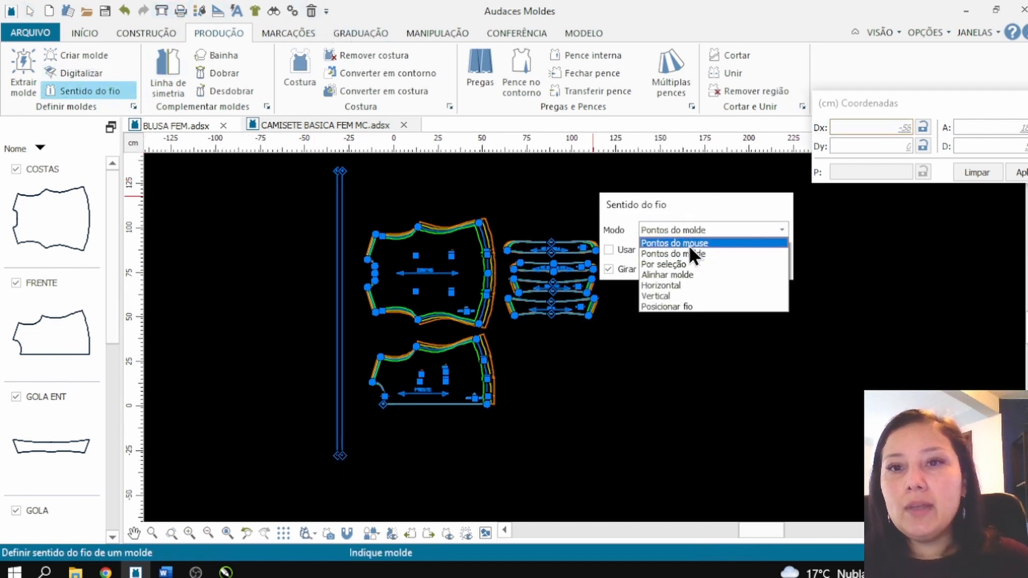
{"action": "left_click", "coordinate": [690, 254]}
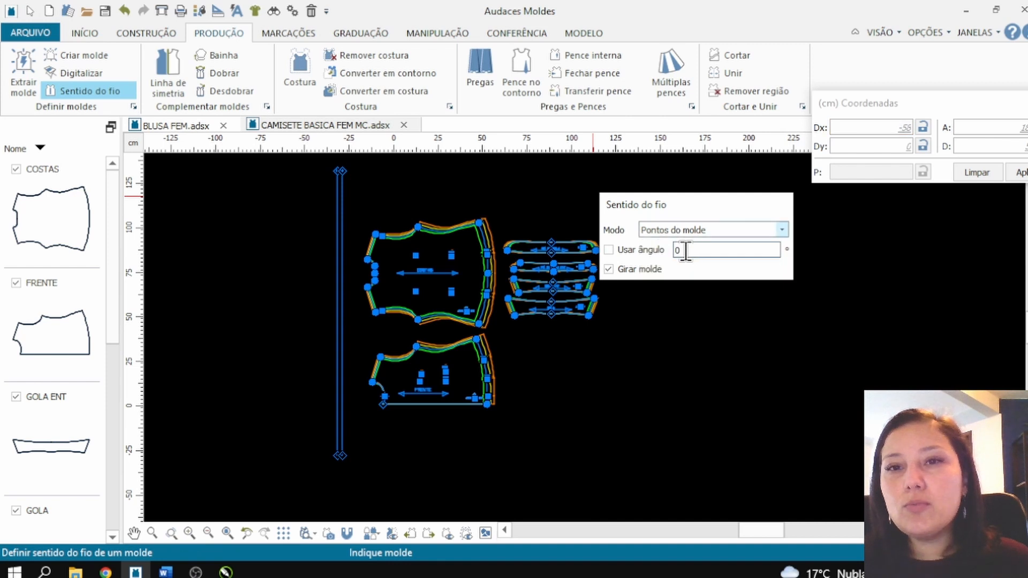
{"action": "left_click", "coordinate": [609, 250]}
{"action": "left_click", "coordinate": [681, 250]}
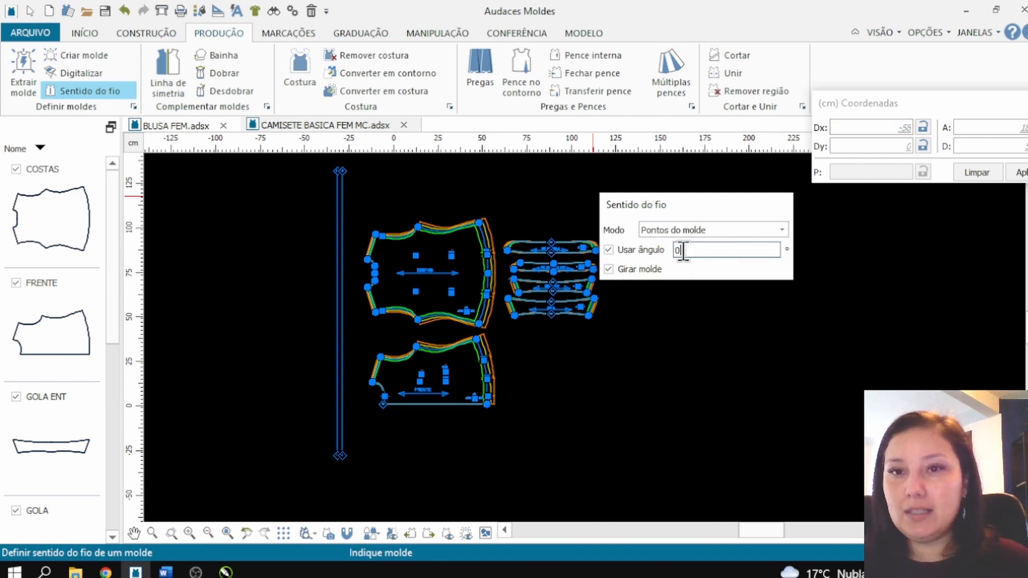
{"action": "double_click", "coordinate": [680, 251]}
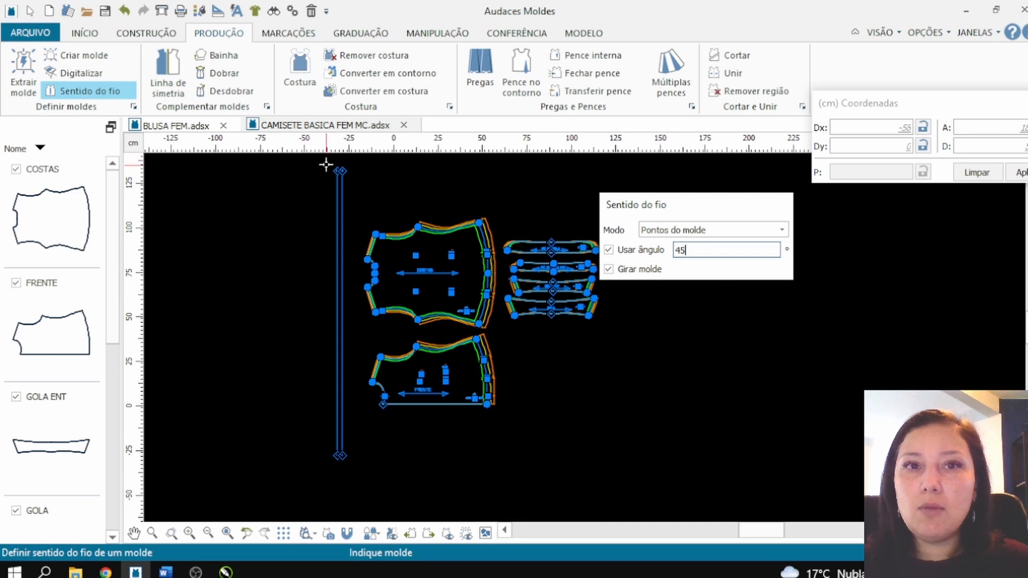
Step: Apply the 45° grainline through the strip's two upper end points with piece rotation on, and move the diagonal strip clear of COSTAS
{"action": "scroll", "coordinate": [326, 160], "scroll_direction": "up", "scroll_amount": 2}
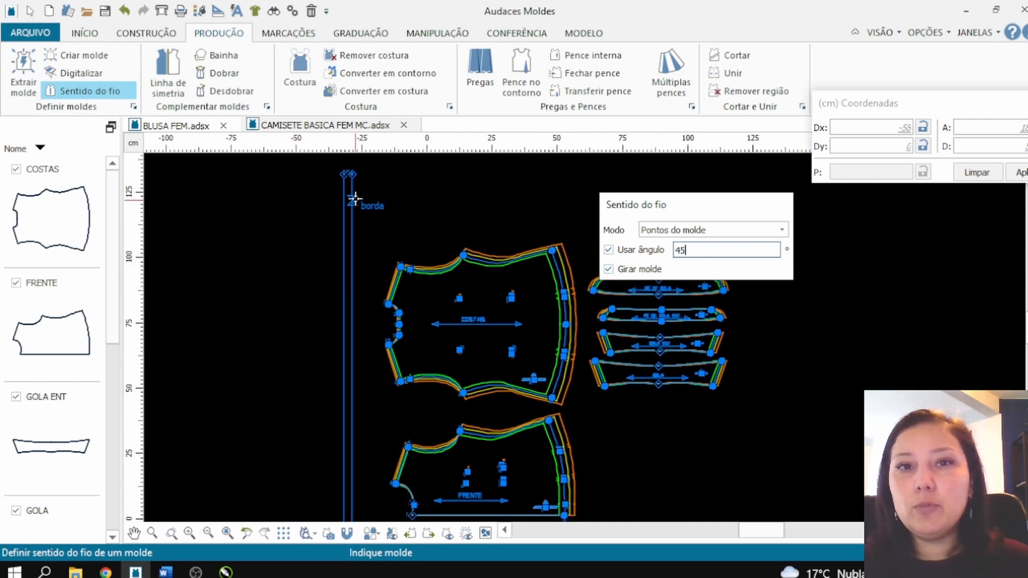
{"action": "scroll", "coordinate": [343, 168], "scroll_direction": "up", "scroll_amount": 2}
{"action": "scroll", "coordinate": [343, 168], "scroll_direction": "up", "scroll_amount": 2}
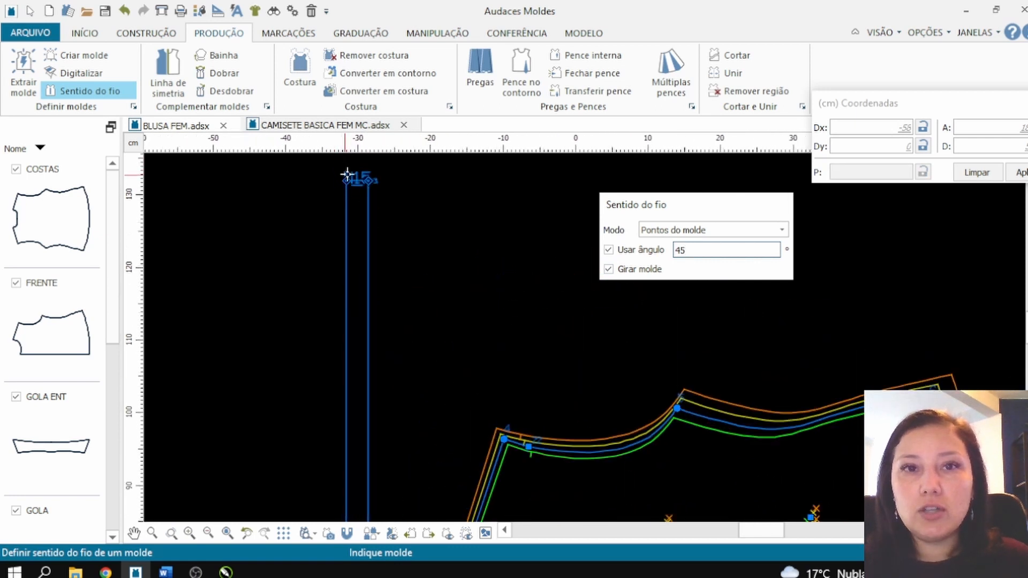
{"action": "left_click", "coordinate": [349, 176]}
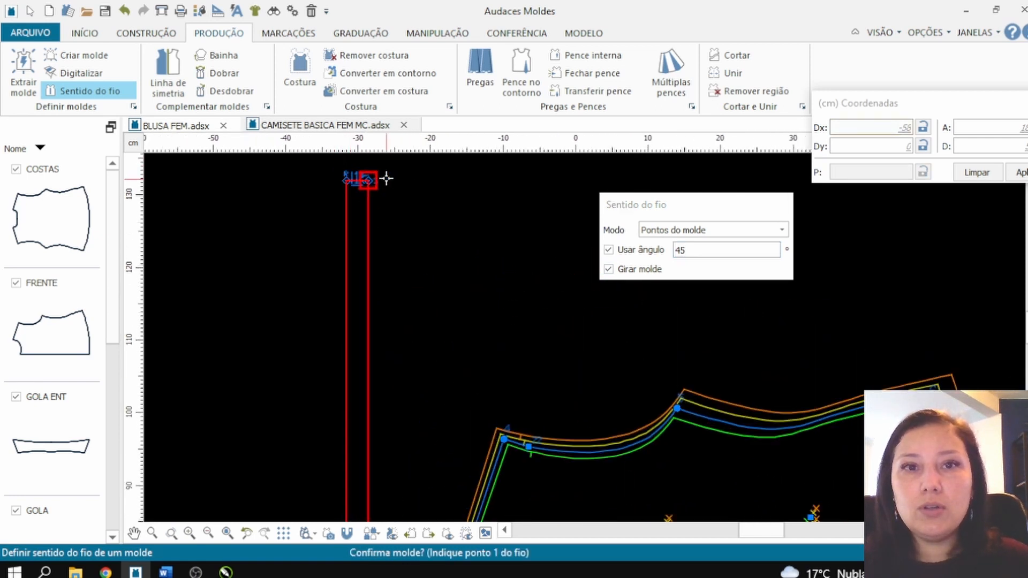
{"action": "left_click", "coordinate": [345, 180]}
{"action": "left_click", "coordinate": [339, 183]}
{"action": "scroll", "coordinate": [348, 197], "scroll_direction": "down", "scroll_amount": 3}
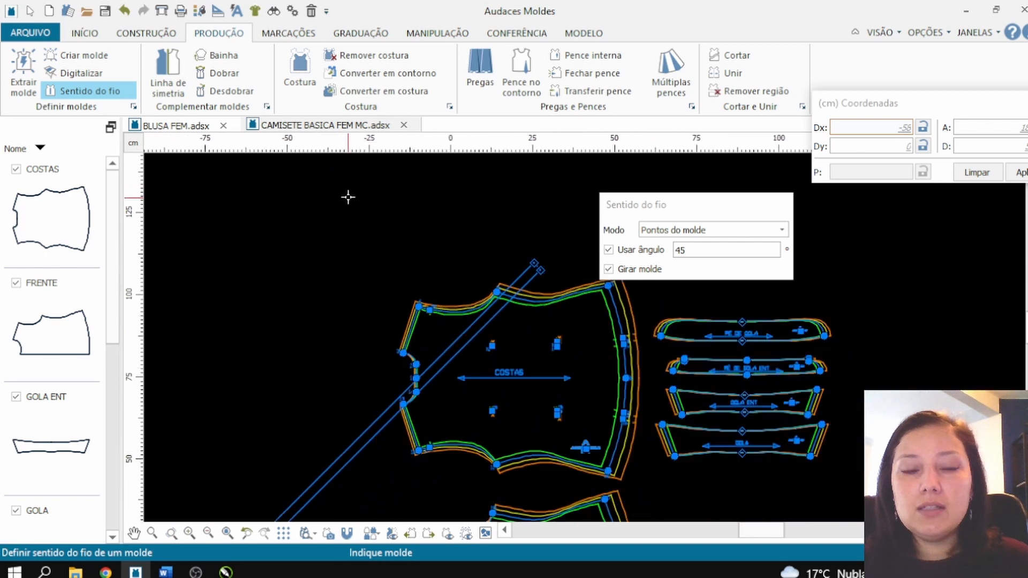
{"action": "scroll", "coordinate": [348, 197], "scroll_direction": "down", "scroll_amount": 2}
{"action": "key", "text": "Escape"}
{"action": "left_click", "coordinate": [336, 330]}
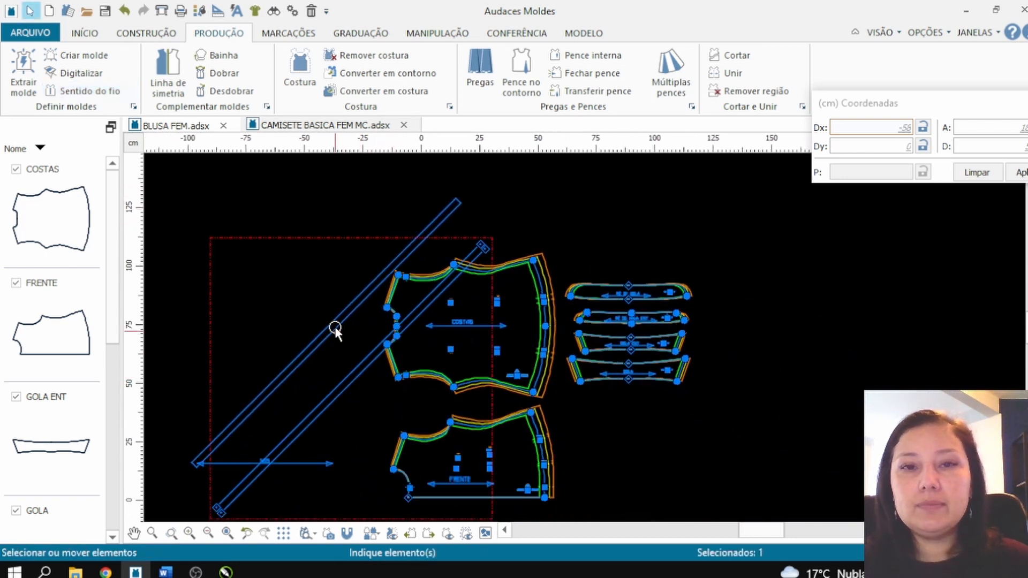
{"action": "left_click_drag", "start_coordinate": [336, 327], "coordinate": [333, 301]}
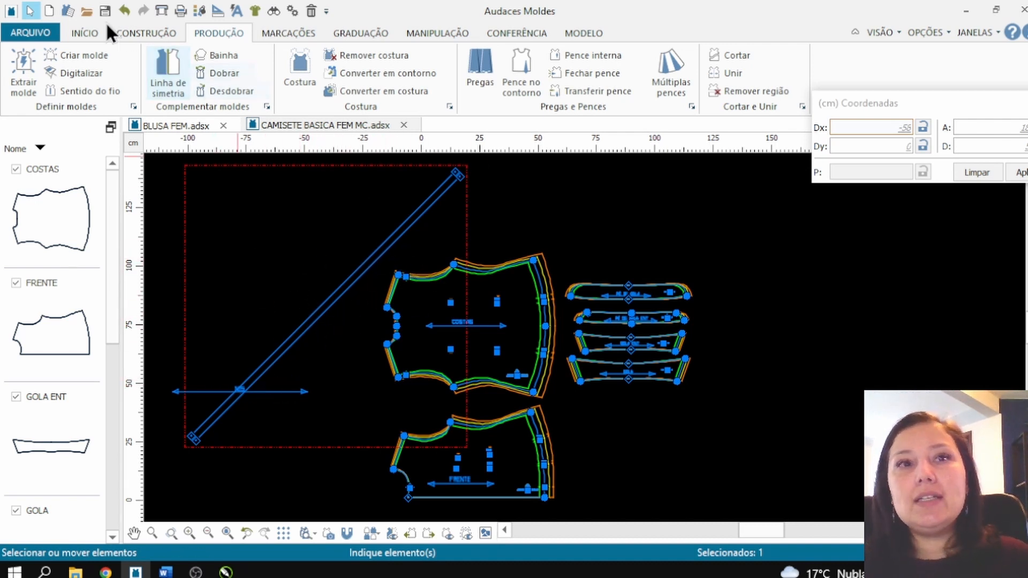
Step: Run the automatic text and grainline size adjustment on the pieces, and inspect the grain arrow on the diagonal strip
{"action": "left_click", "coordinate": [237, 11]}
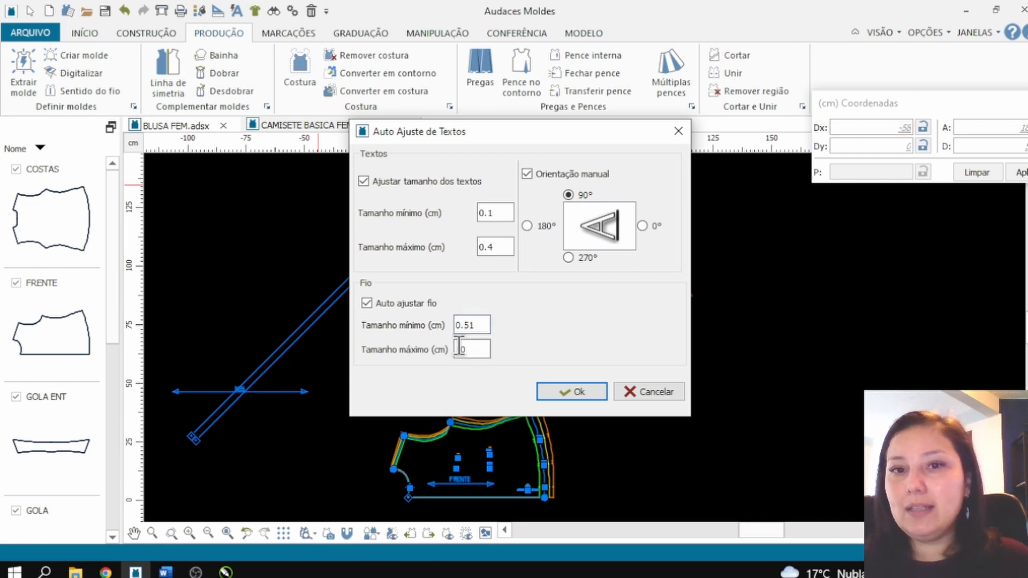
{"action": "left_click", "coordinate": [583, 386]}
{"action": "scroll", "coordinate": [374, 278], "scroll_direction": "up", "scroll_amount": 2}
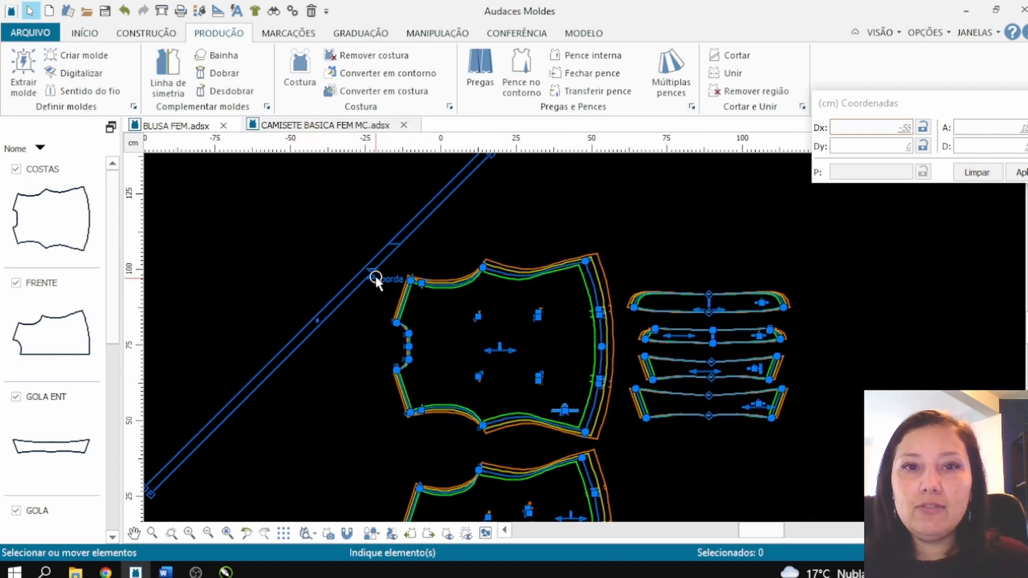
{"action": "scroll", "coordinate": [403, 239], "scroll_direction": "up", "scroll_amount": 1}
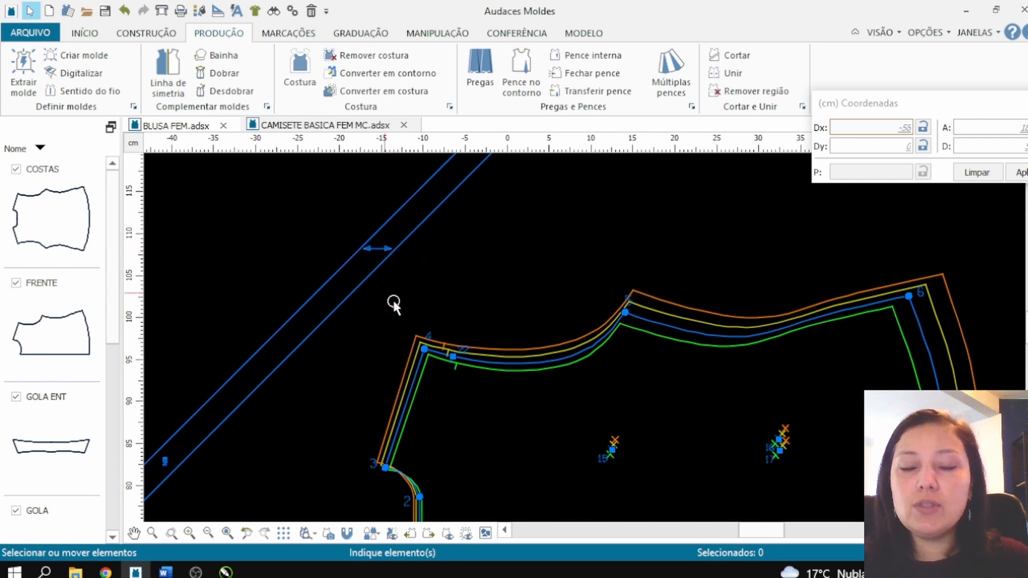
{"action": "scroll", "coordinate": [392, 298], "scroll_direction": "up", "scroll_amount": 1}
{"action": "scroll", "coordinate": [405, 326], "scroll_direction": "down", "scroll_amount": 5}
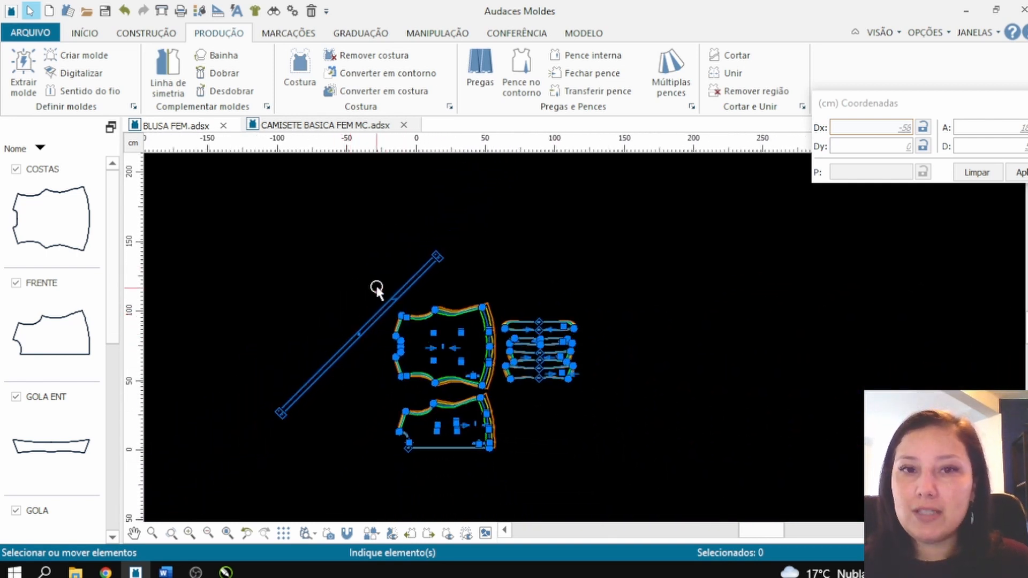
Step: Undo the automatic text adjustment, the strip's move and its 45° grainline rotation
{"action": "left_click", "coordinate": [124, 11]}
{"action": "left_click", "coordinate": [124, 10]}
{"action": "left_click", "coordinate": [124, 11]}
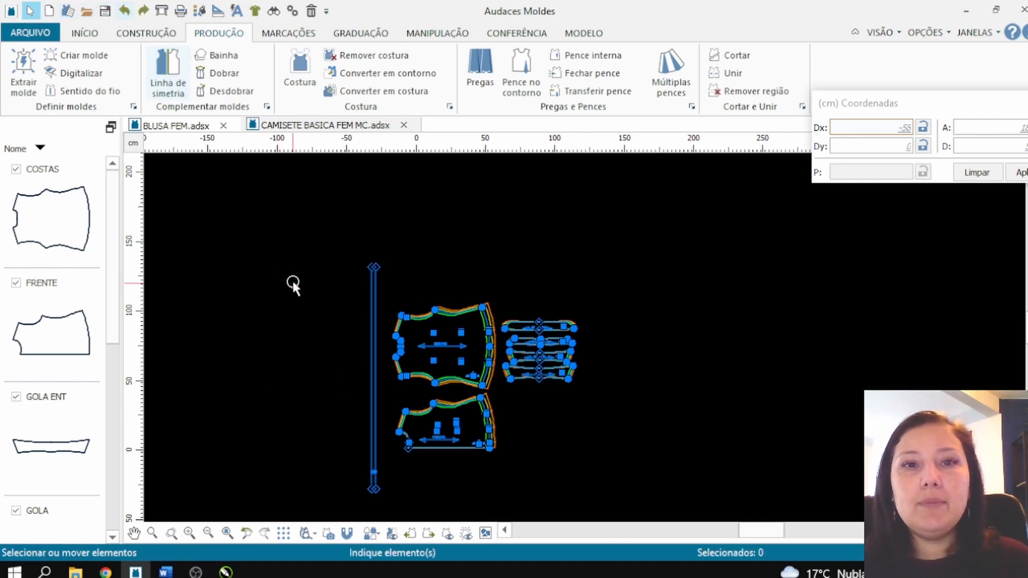
Step: Define a 45° grainline on the upright strip through its two upper end points with piece rotation turned off, and check the resulting arrow
{"action": "scroll", "coordinate": [338, 343], "scroll_direction": "up", "scroll_amount": 5}
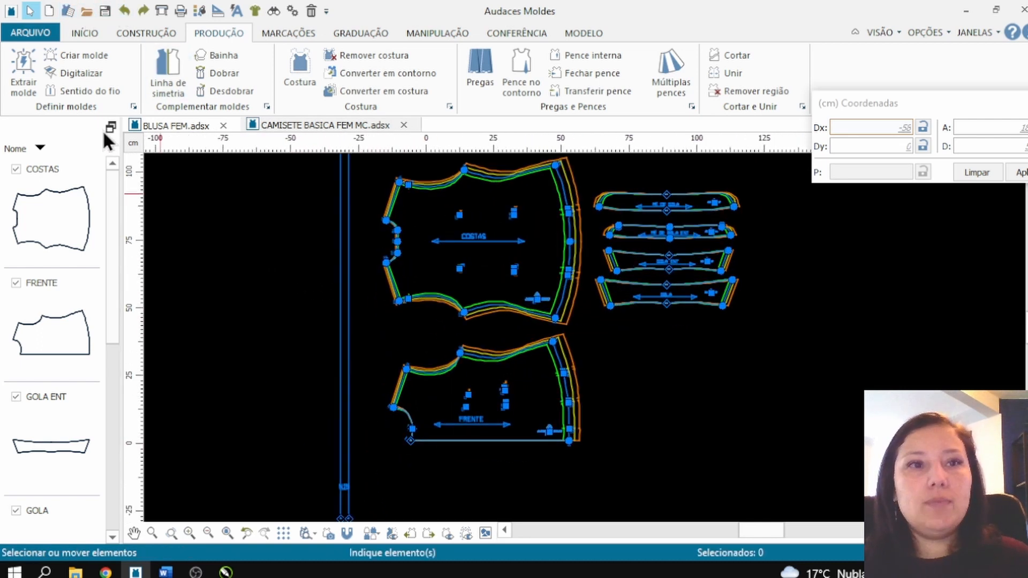
{"action": "left_click", "coordinate": [72, 90]}
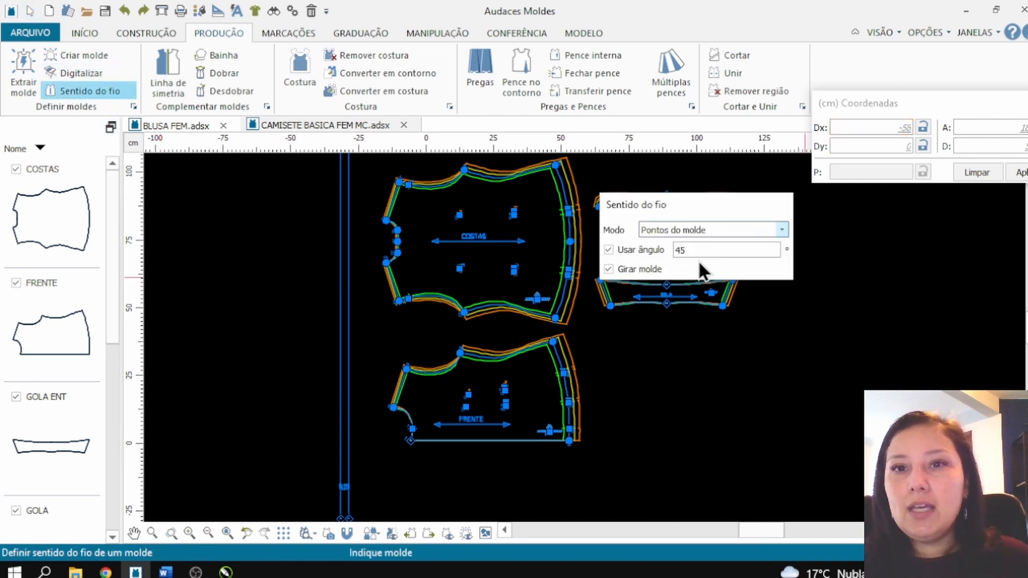
{"action": "left_click", "coordinate": [626, 268]}
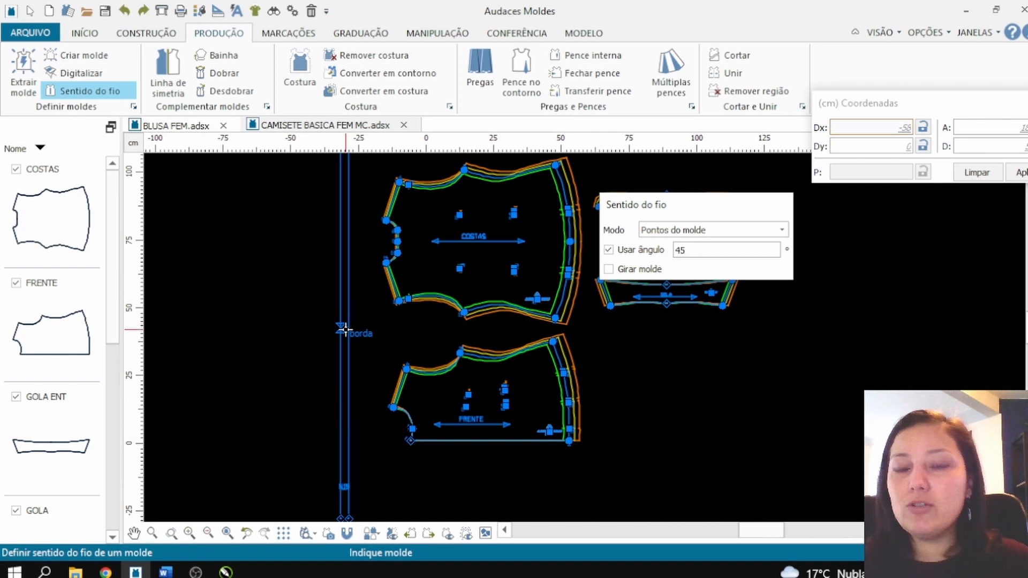
{"action": "scroll", "coordinate": [342, 343], "scroll_direction": "down", "scroll_amount": 2}
{"action": "scroll", "coordinate": [333, 177], "scroll_direction": "up", "scroll_amount": 3}
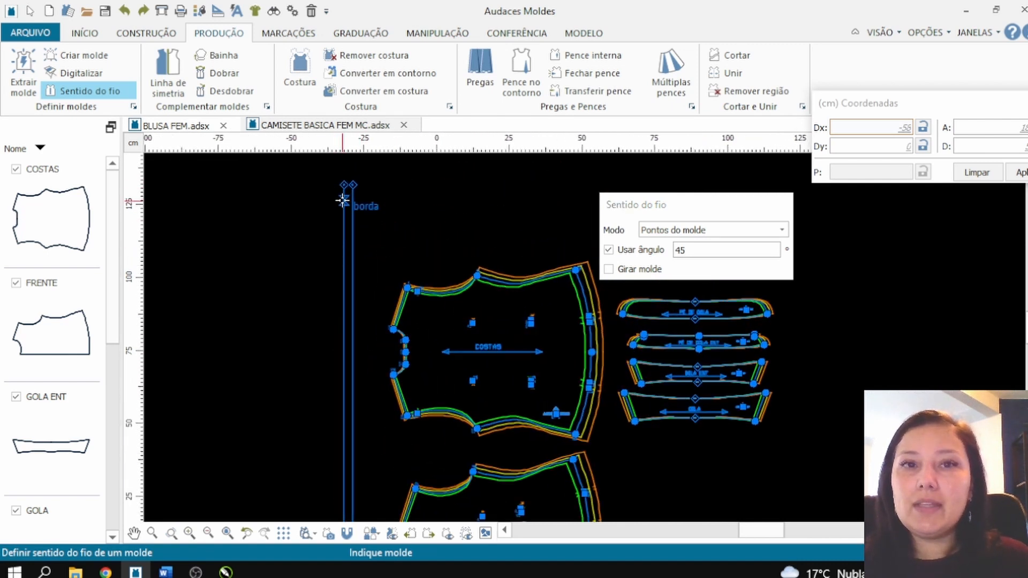
{"action": "left_click", "coordinate": [344, 187]}
{"action": "left_click", "coordinate": [344, 188]}
{"action": "left_click", "coordinate": [353, 185]}
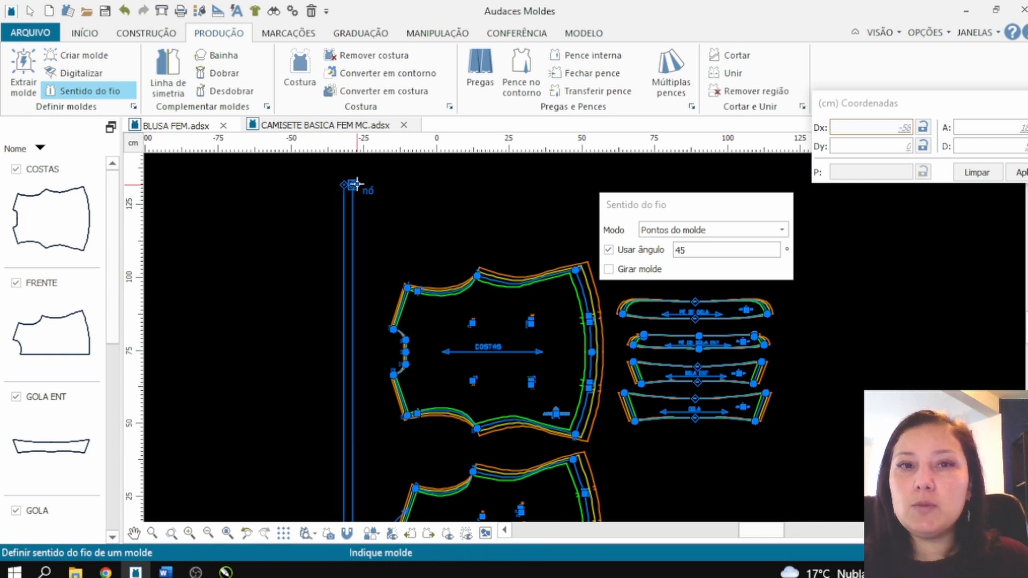
{"action": "scroll", "coordinate": [357, 198], "scroll_direction": "down", "scroll_amount": 5}
{"action": "scroll", "coordinate": [341, 409], "scroll_direction": "up", "scroll_amount": 4}
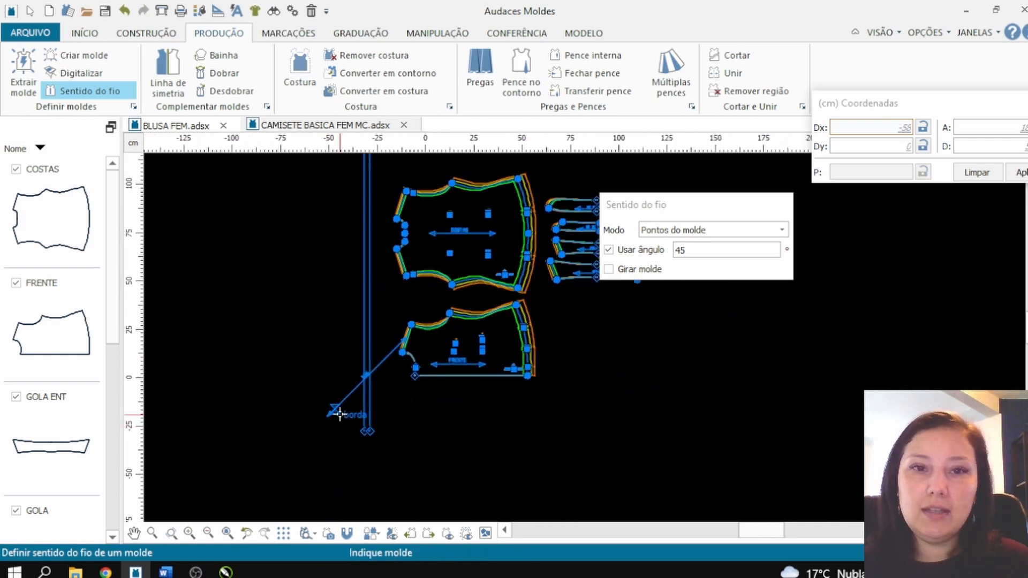
{"action": "scroll", "coordinate": [385, 321], "scroll_direction": "up", "scroll_amount": 2}
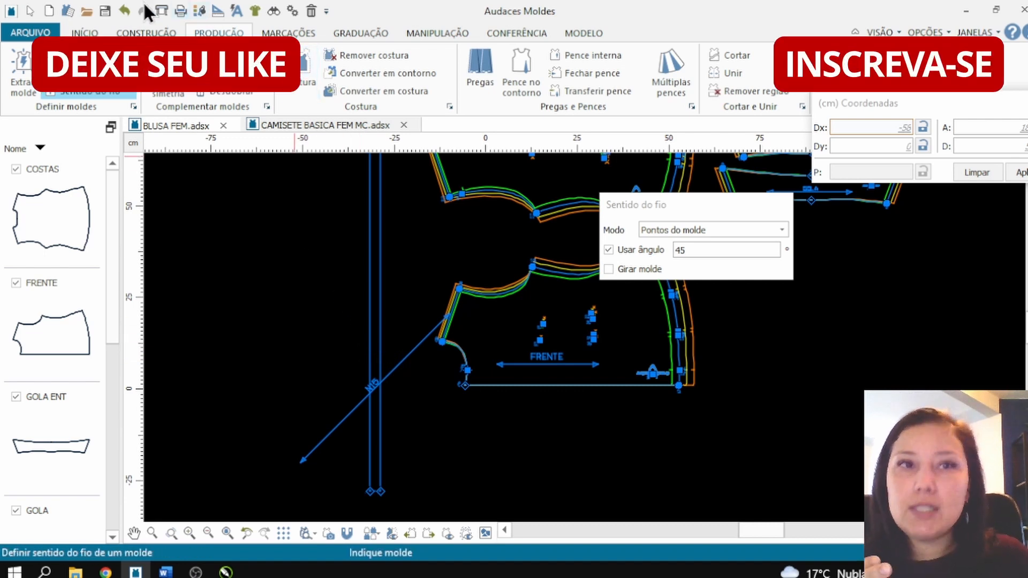
Step: Run the automatic text and grainline size adjustment on the pieces, and inspect the grain arrow on the upright strip
{"action": "left_click", "coordinate": [234, 16]}
{"action": "left_click", "coordinate": [573, 409]}
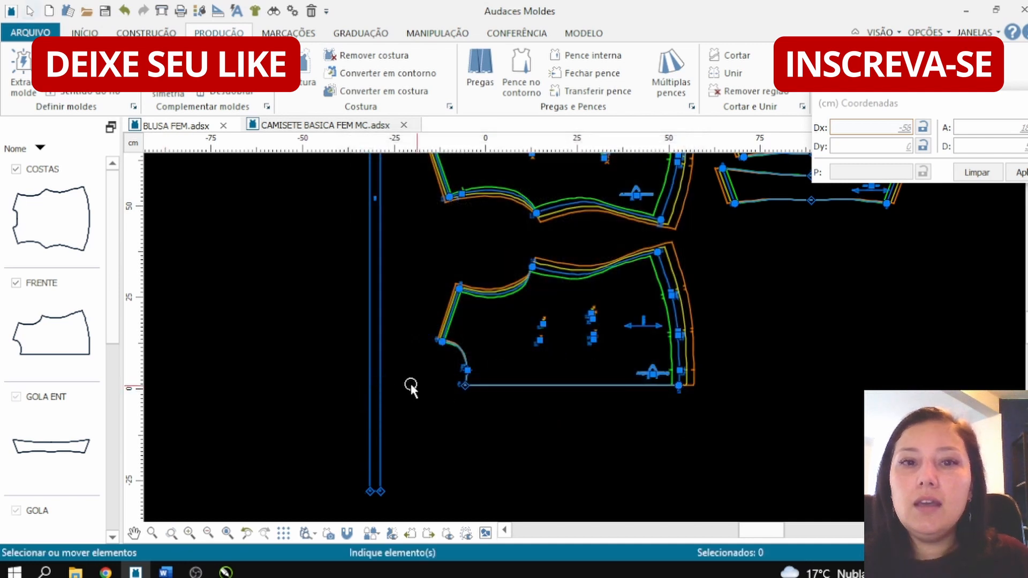
{"action": "scroll", "coordinate": [410, 383], "scroll_direction": "down", "scroll_amount": 5}
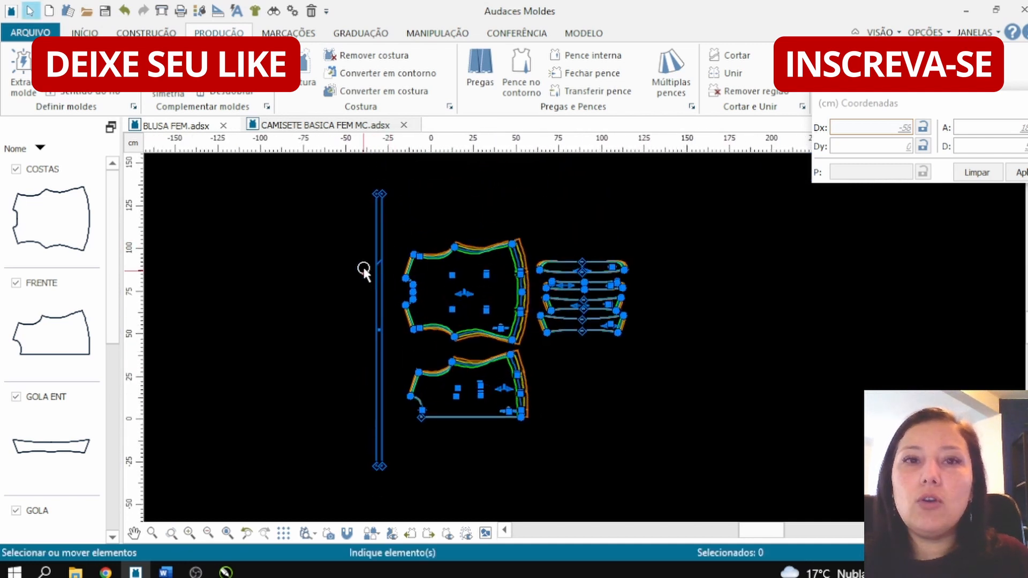
{"action": "scroll", "coordinate": [362, 267], "scroll_direction": "up", "scroll_amount": 5}
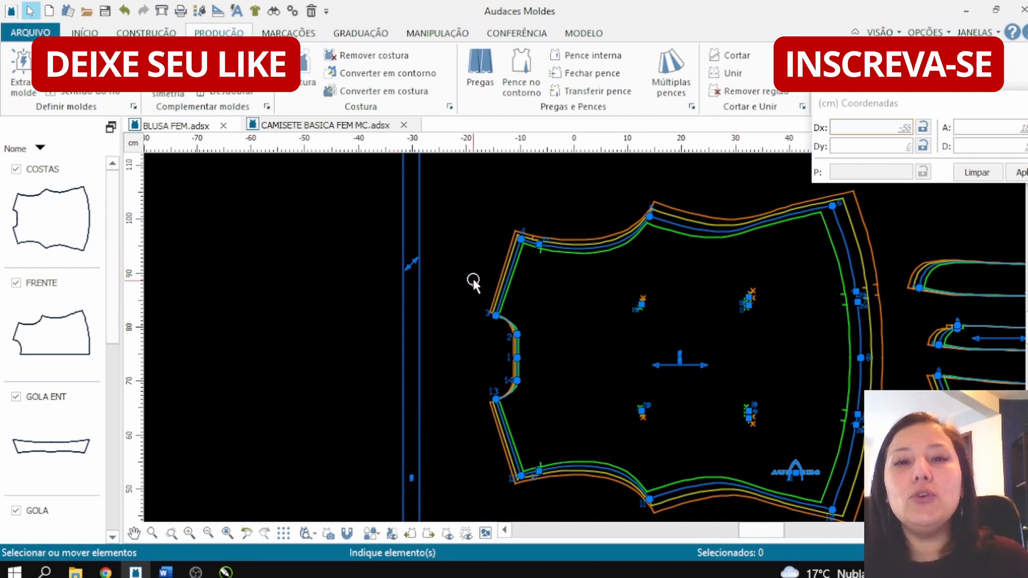
{"action": "scroll", "coordinate": [473, 283], "scroll_direction": "down", "scroll_amount": 5}
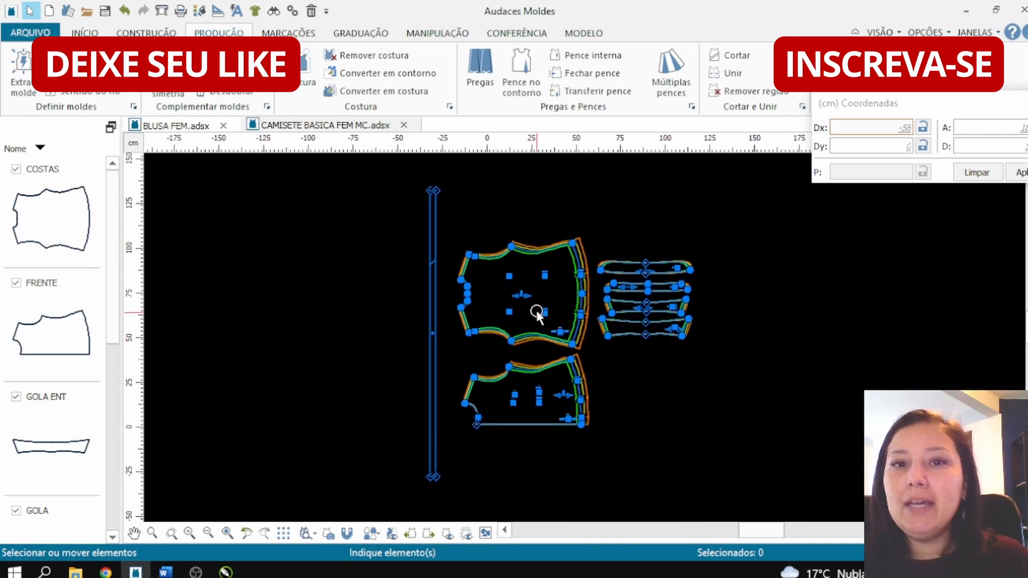
{"action": "scroll", "coordinate": [537, 313], "scroll_direction": "up", "scroll_amount": 1}
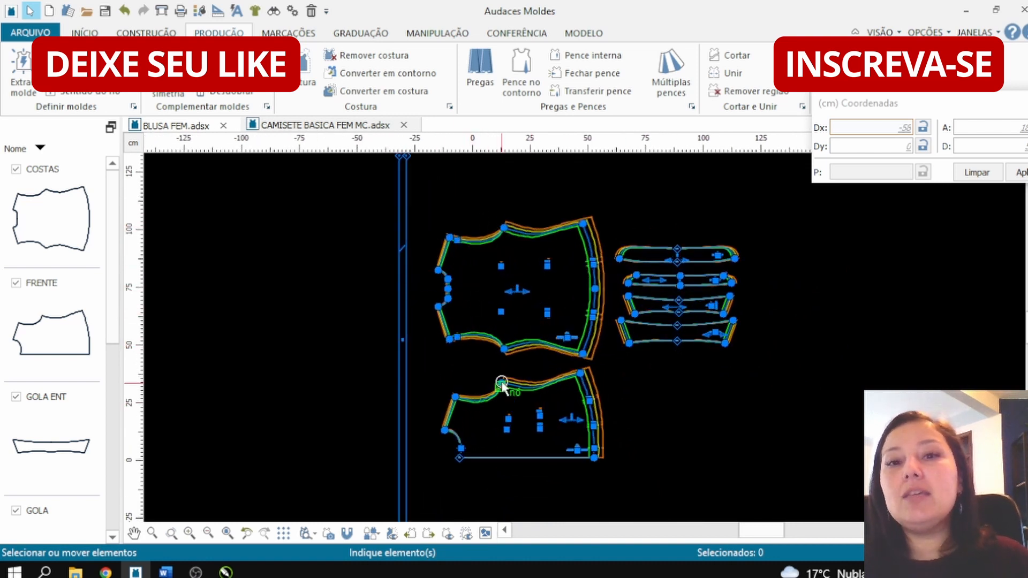
Step: In the piece properties, rename the narrow strip N15 as VIES and set its quantity per model to 2
{"action": "right_click", "coordinate": [471, 194]}
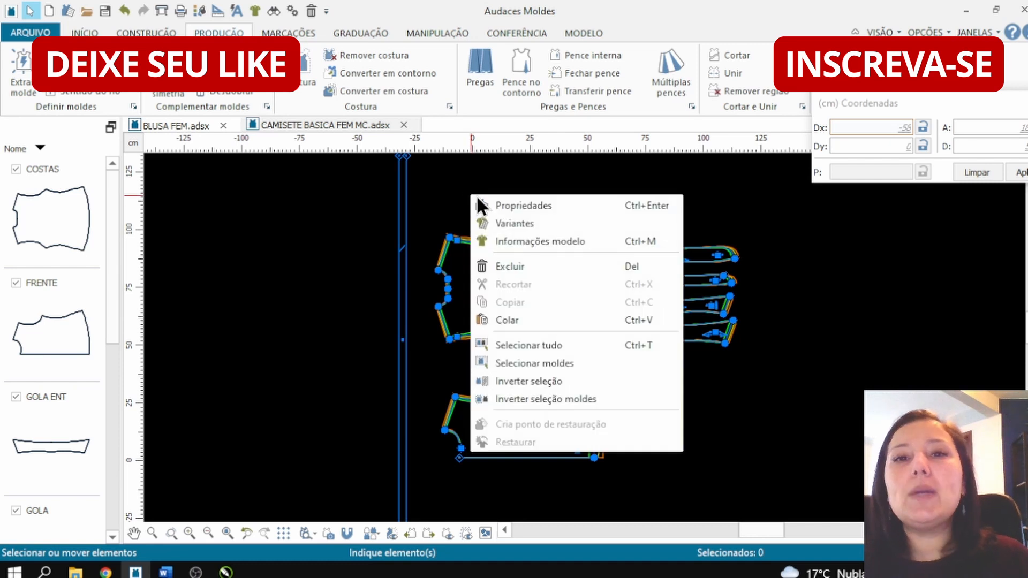
{"action": "left_click", "coordinate": [543, 200]}
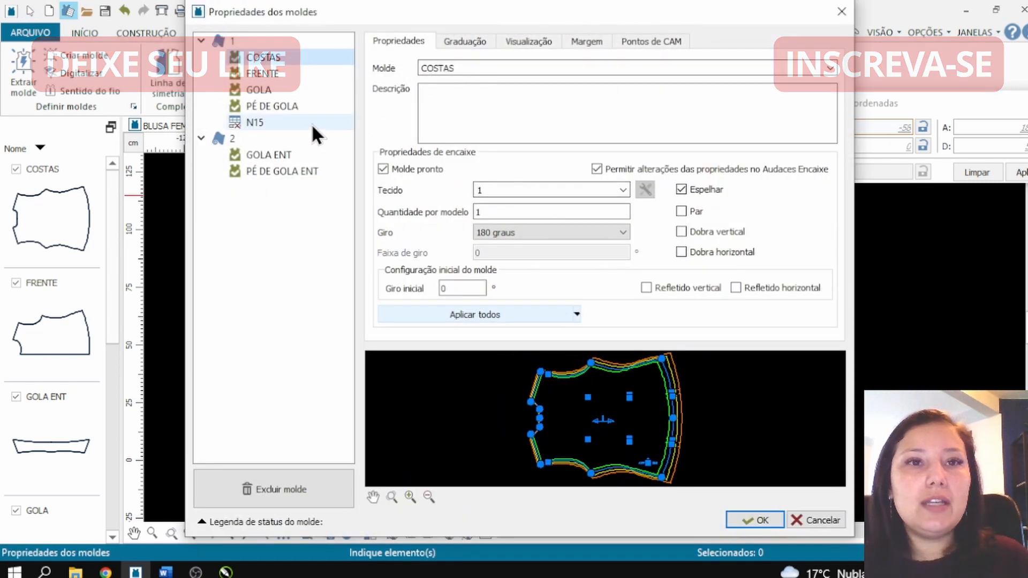
{"action": "left_click", "coordinate": [311, 122]}
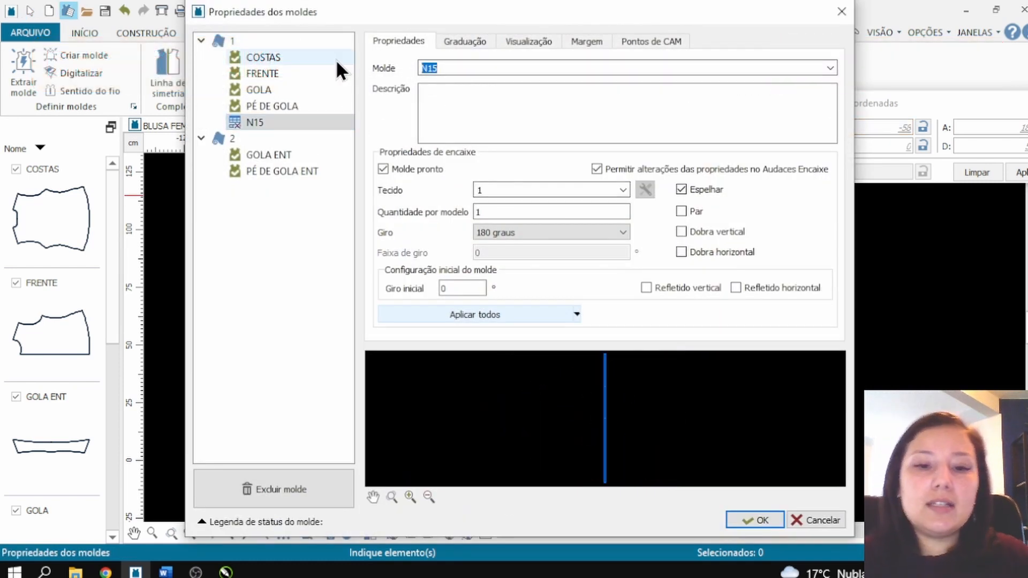
{"action": "type", "text": "VIES"}
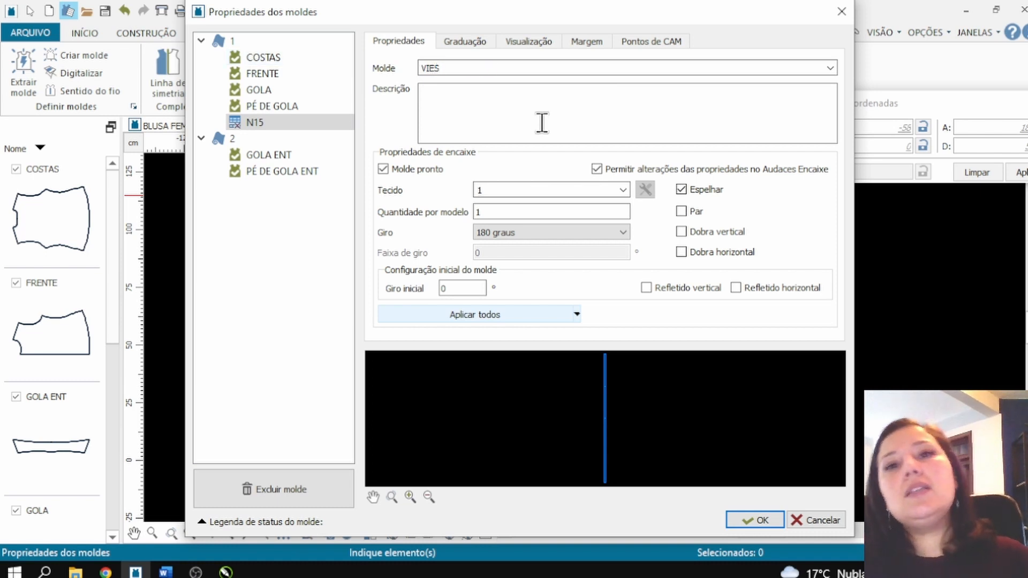
{"action": "left_click", "coordinate": [539, 210]}
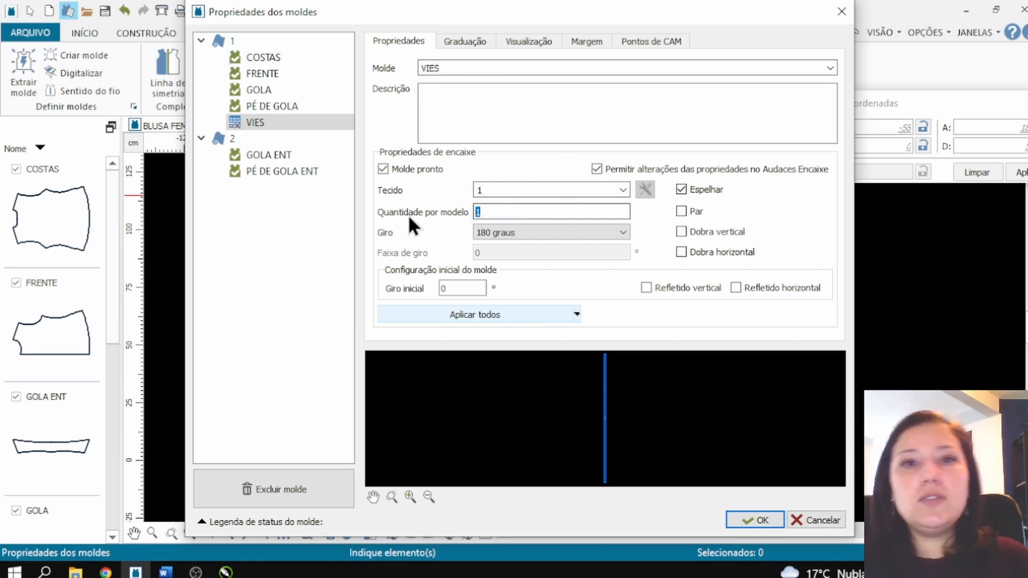
{"action": "key", "text": "BackSpace"}
{"action": "type", "text": "2"}
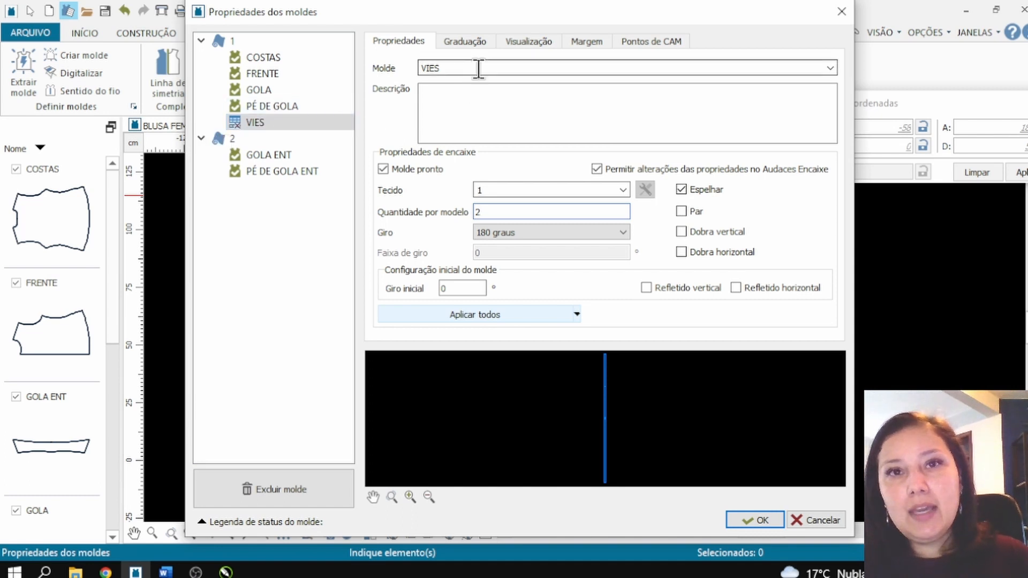
Step: Compare the size ranges of VIES and PÉ DE GOLA, then apply PÉ DE GOLA's P-GG (M) range to all pieces of the model
{"action": "left_click", "coordinate": [476, 41]}
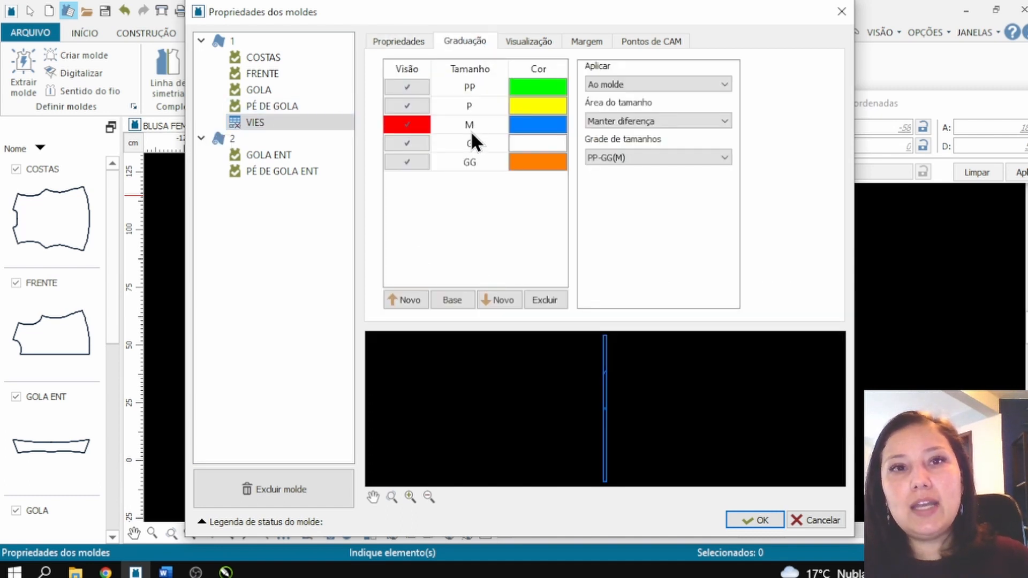
{"action": "left_click", "coordinate": [275, 108]}
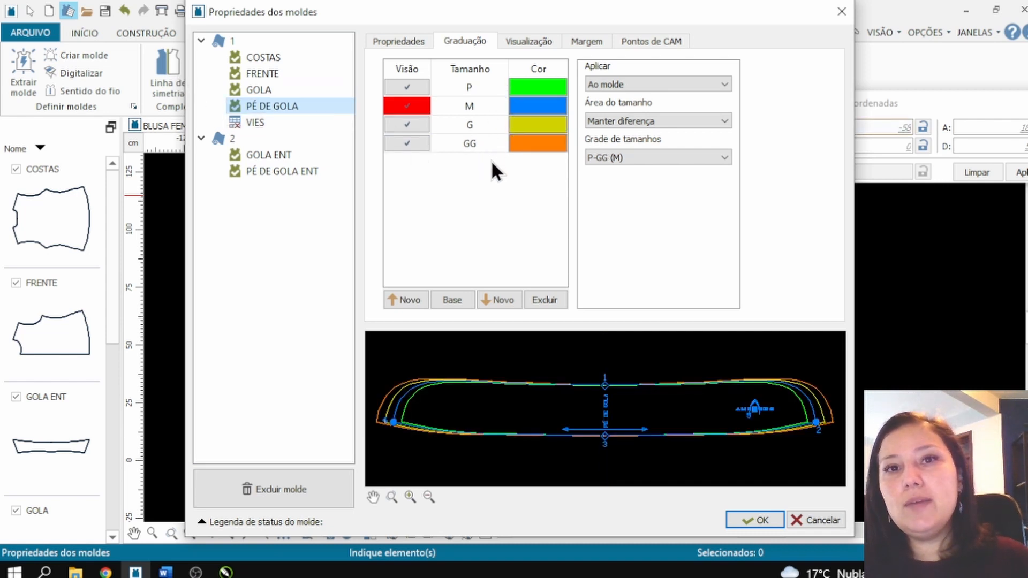
{"action": "left_click", "coordinate": [318, 124]}
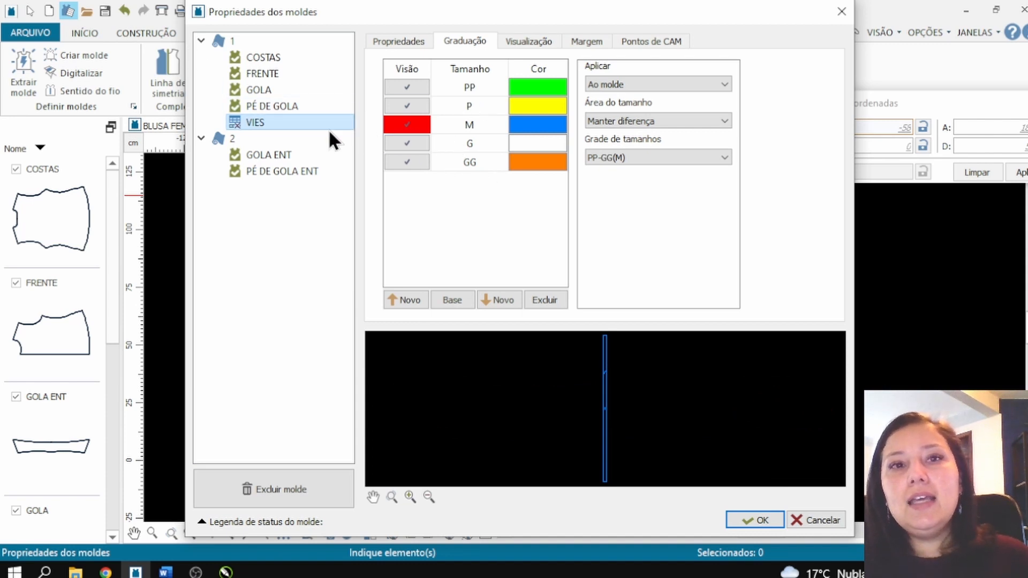
{"action": "left_click", "coordinate": [309, 102]}
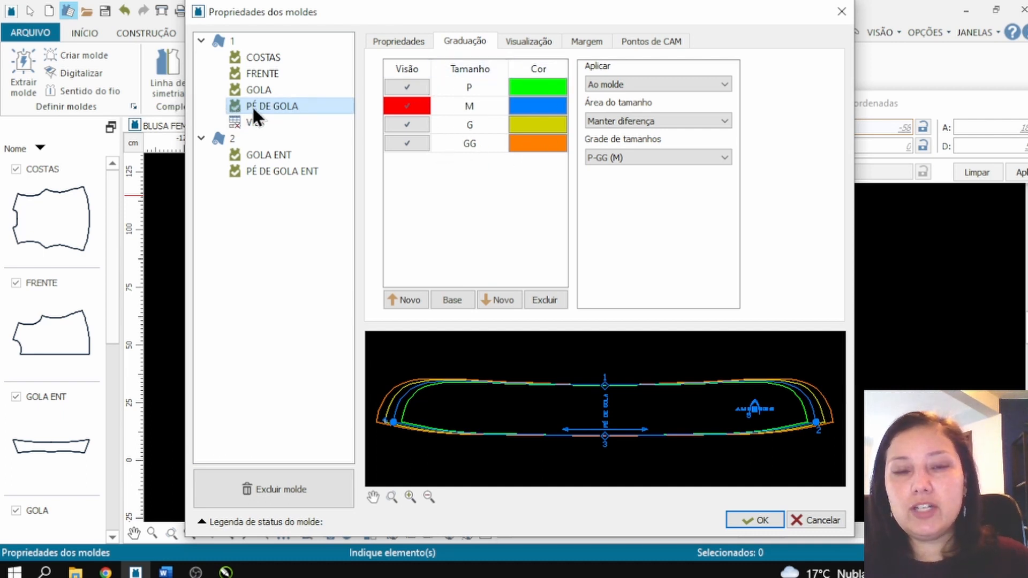
{"action": "left_click", "coordinate": [609, 83]}
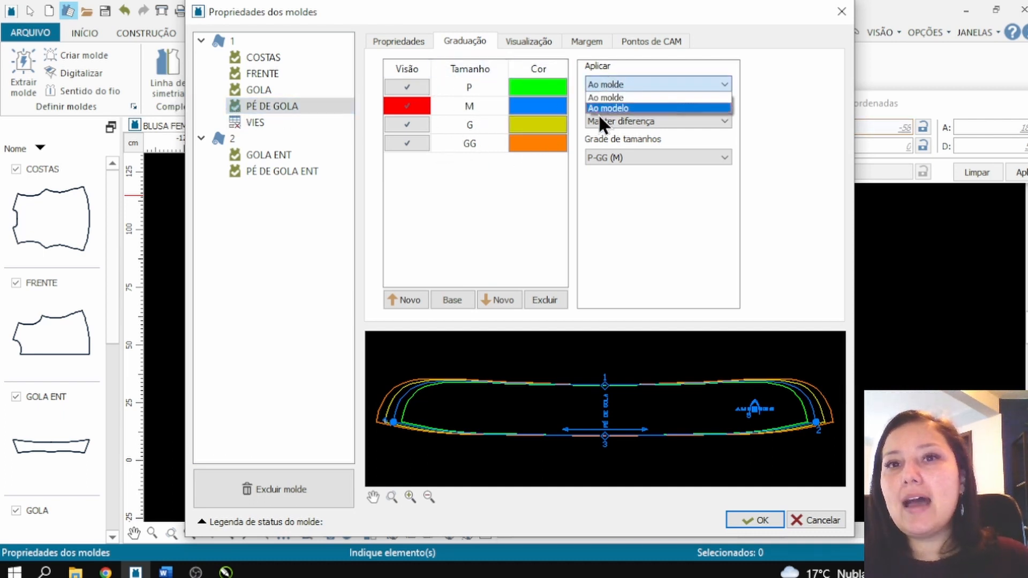
{"action": "left_click", "coordinate": [599, 112]}
{"action": "left_click", "coordinate": [569, 303]}
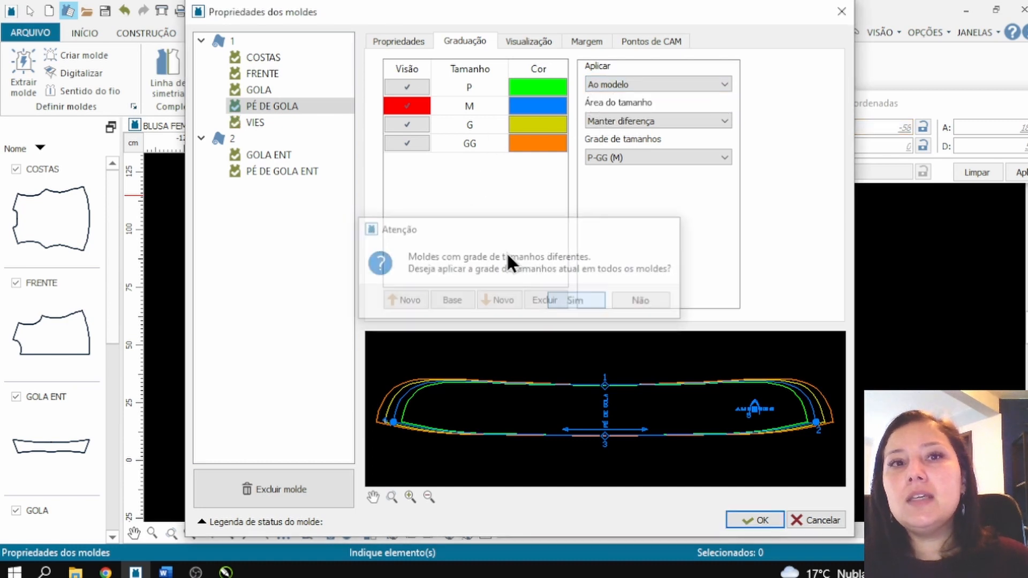
{"action": "left_click", "coordinate": [281, 124]}
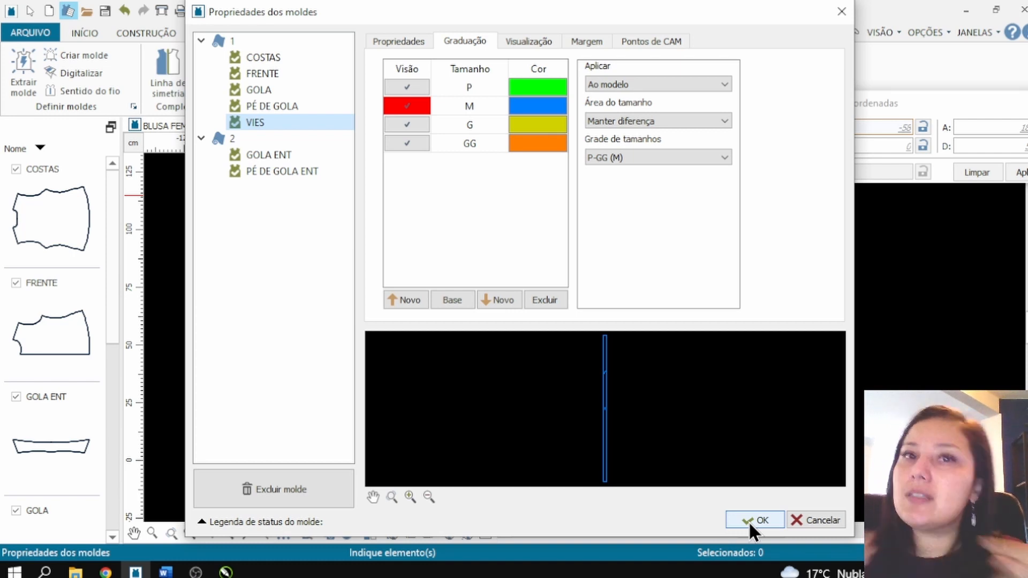
{"action": "left_click", "coordinate": [253, 87]}
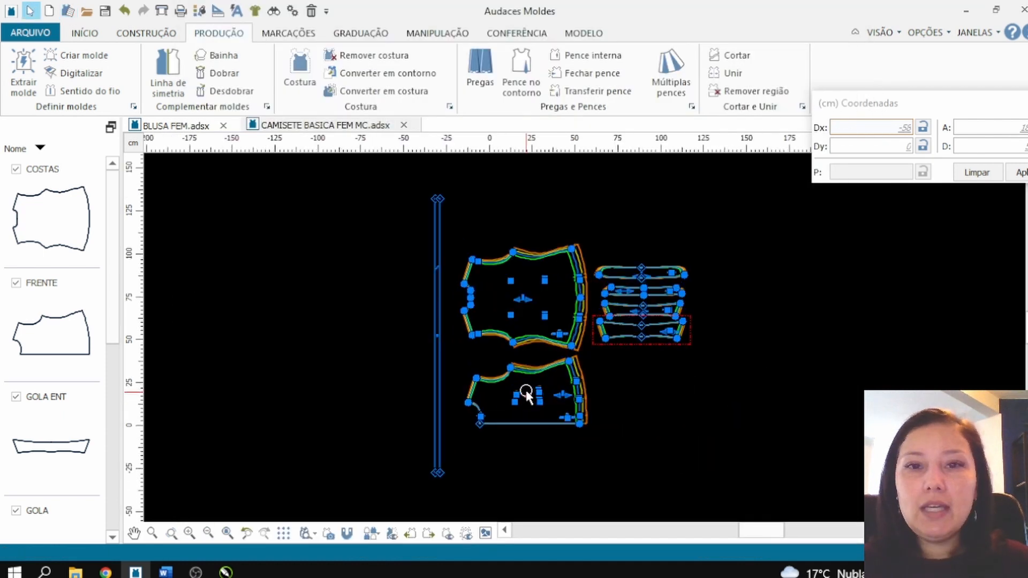
Step: Switch to Chrome and consult the table of bias binding entry and exit widths
{"action": "scroll", "coordinate": [546, 395], "scroll_direction": "up", "scroll_amount": 2}
{"action": "scroll", "coordinate": [339, 300], "scroll_direction": "down", "scroll_amount": 4}
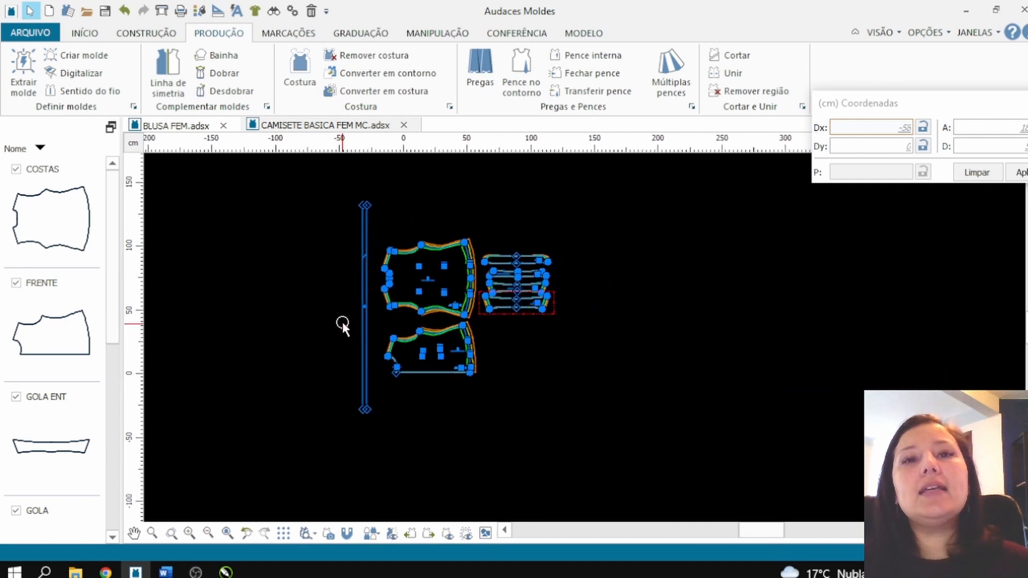
{"action": "scroll", "coordinate": [330, 338], "scroll_direction": "up", "scroll_amount": 3}
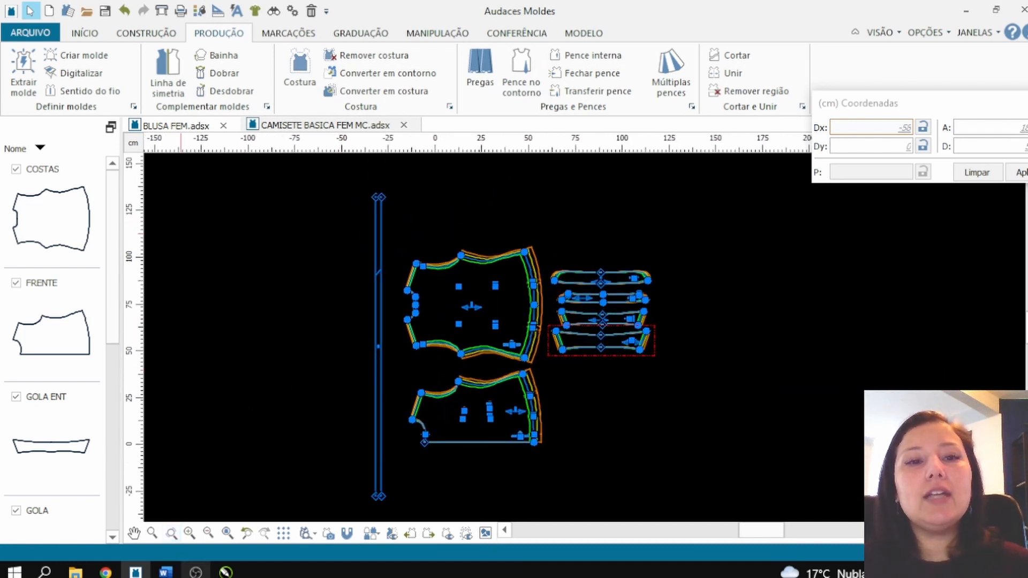
{"action": "left_click", "coordinate": [105, 572]}
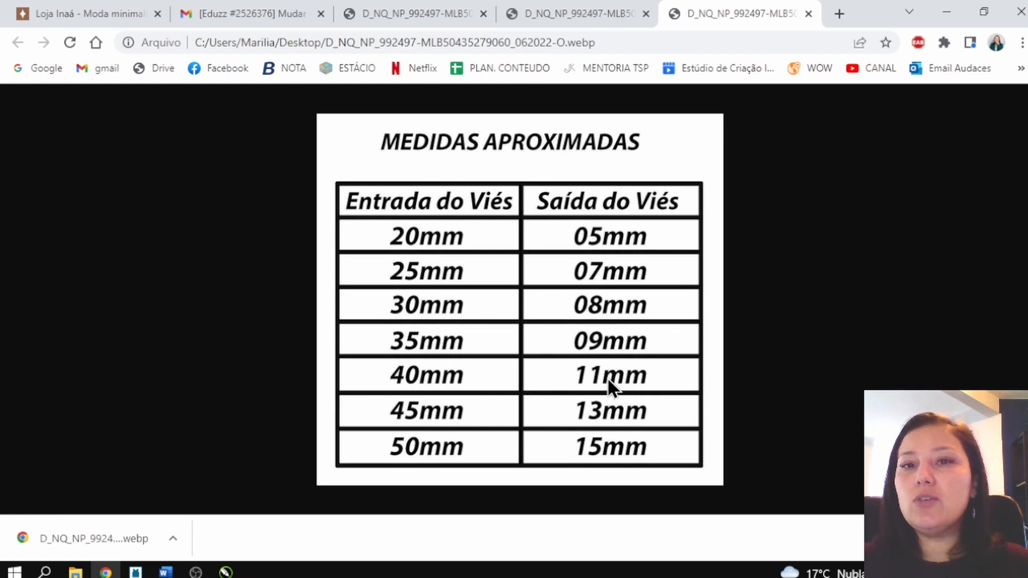
Step: Back in Audaces Moldes, redefine the perimeter of the VIES strip's upper short edge to 4 cm in Bi-direcional mode
{"action": "scroll", "coordinate": [384, 187], "scroll_direction": "up", "scroll_amount": 4}
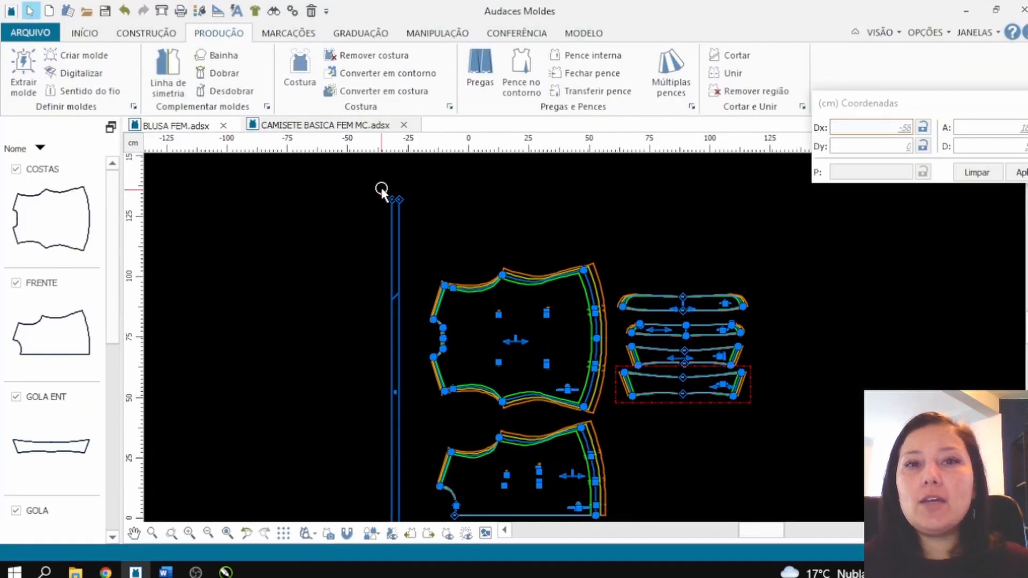
{"action": "scroll", "coordinate": [451, 221], "scroll_direction": "up", "scroll_amount": 3}
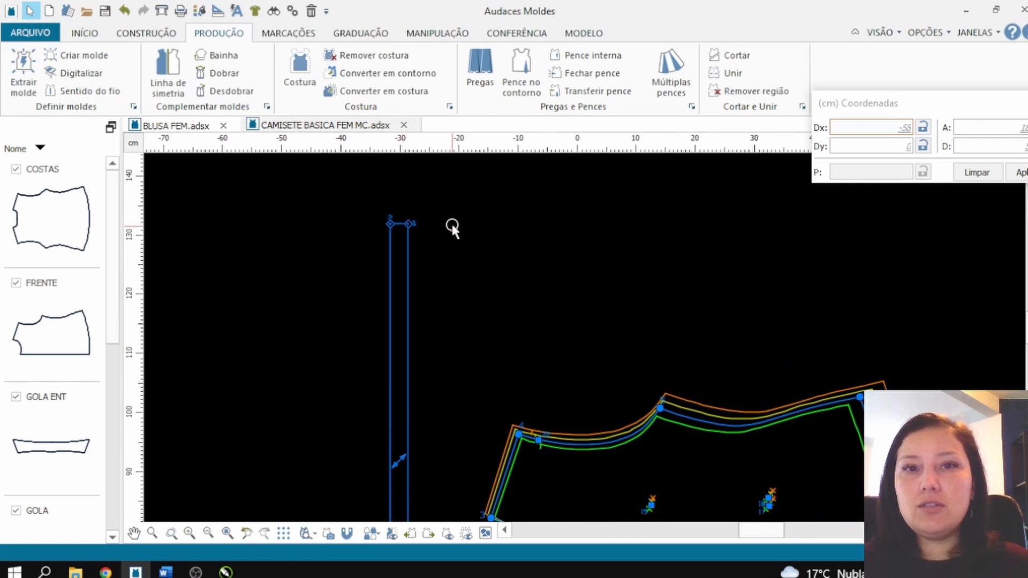
{"action": "left_click", "coordinate": [449, 36]}
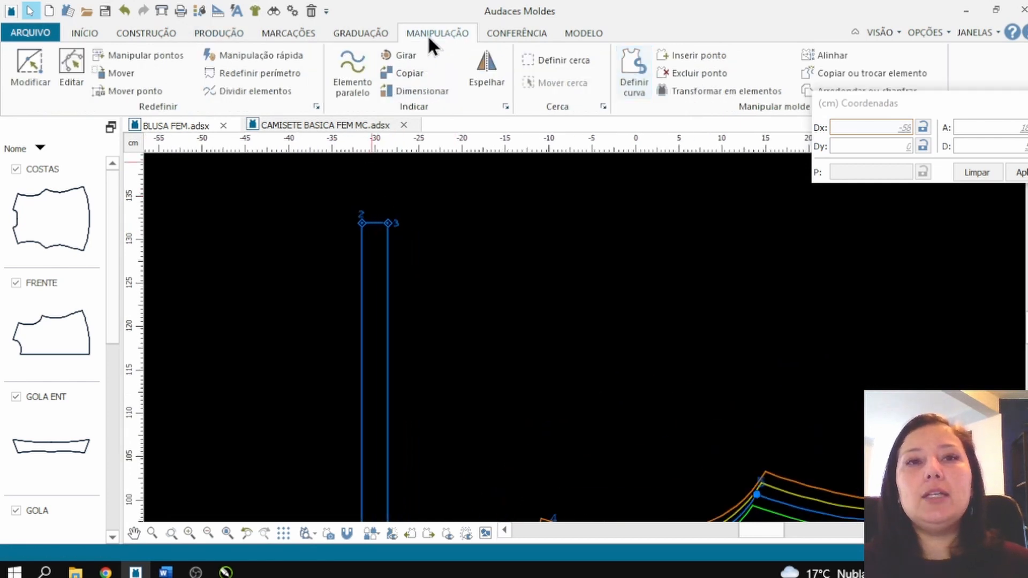
{"action": "left_click", "coordinate": [267, 78]}
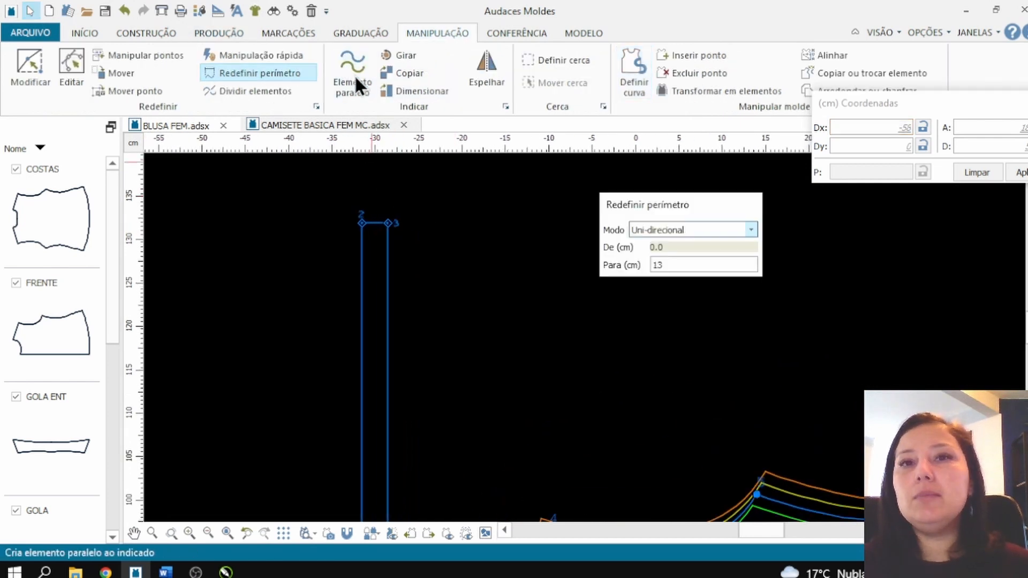
{"action": "left_click", "coordinate": [672, 224]}
{"action": "left_click", "coordinate": [662, 260]}
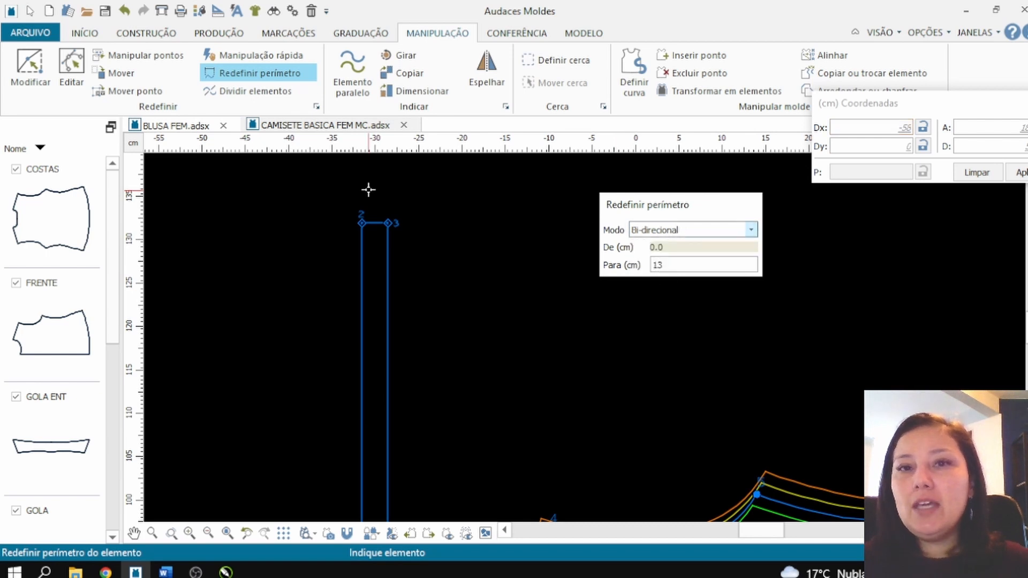
{"action": "left_click", "coordinate": [378, 222]}
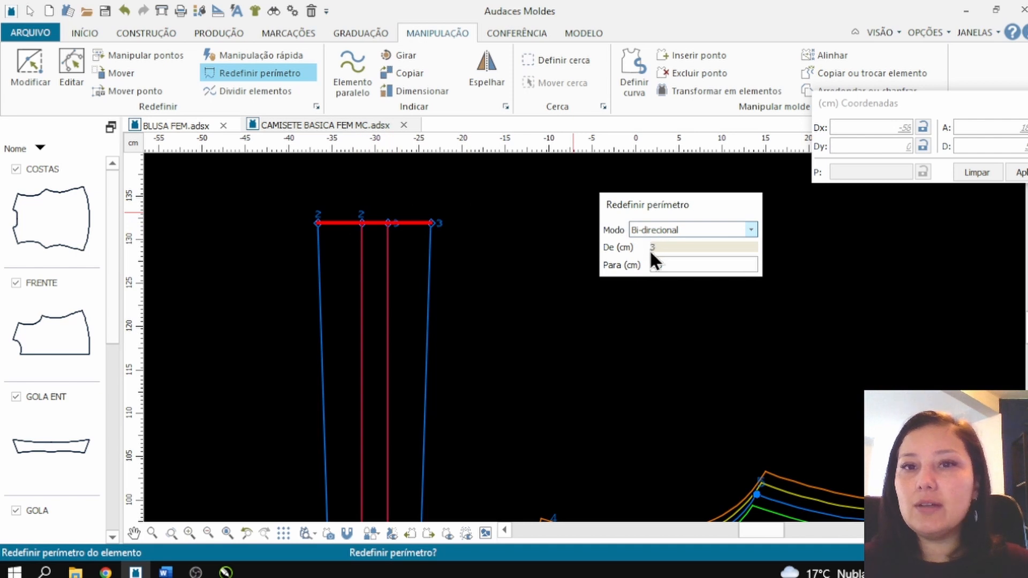
{"action": "left_click", "coordinate": [655, 264]}
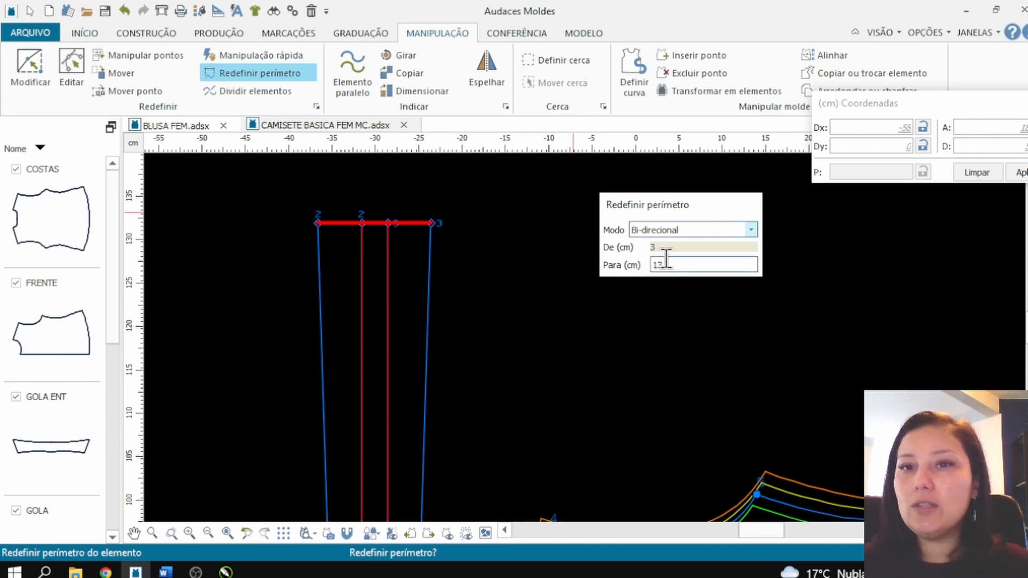
{"action": "type", "text": "4"}
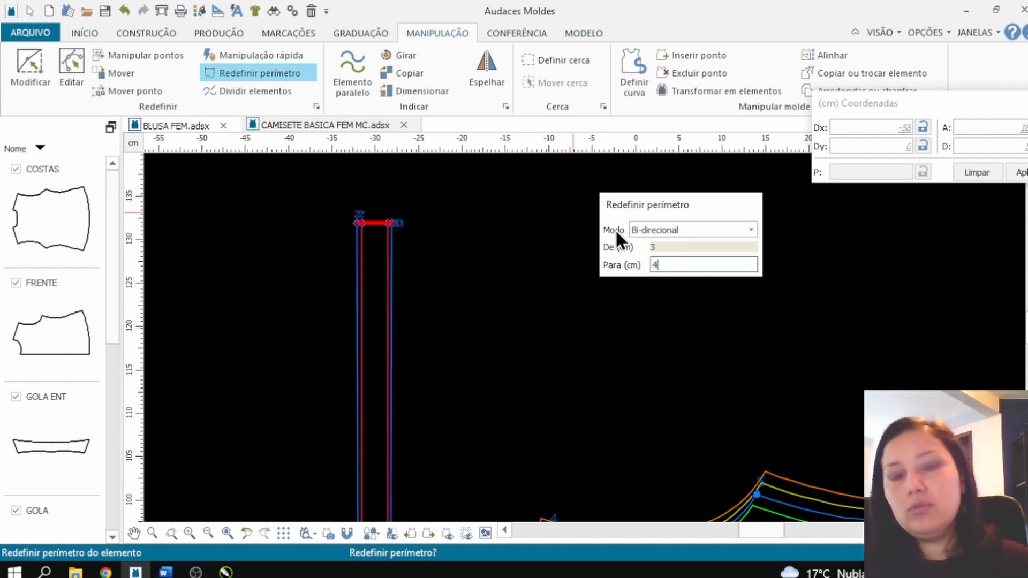
{"action": "key", "text": "Return"}
Step: Redefine the perimeter of the VIES strip's lower short edge to 4 cm in the same bidirectional mode, and review the widened strip
{"action": "scroll", "coordinate": [471, 171], "scroll_direction": "down", "scroll_amount": 5}
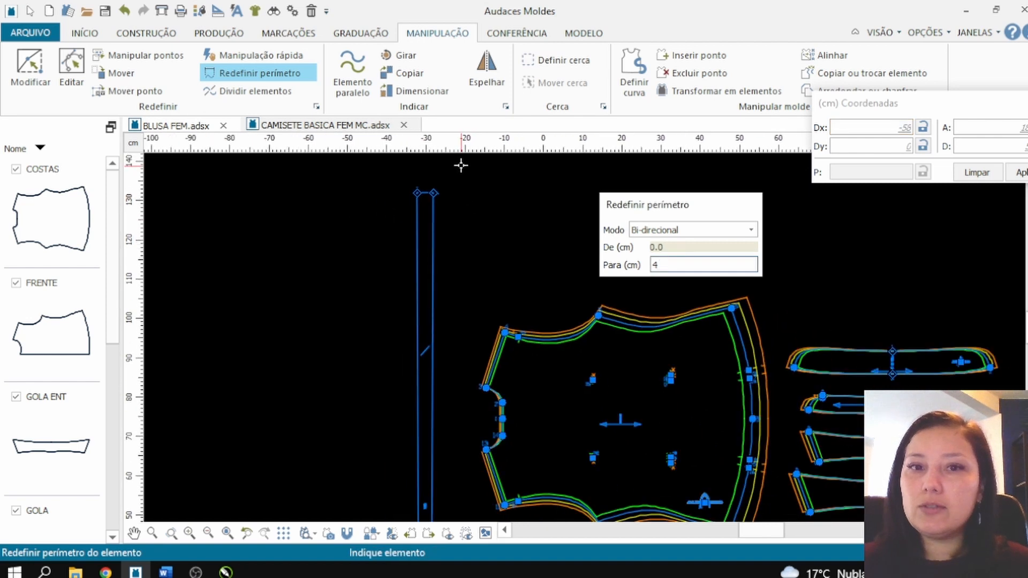
{"action": "scroll", "coordinate": [493, 466], "scroll_direction": "up", "scroll_amount": 6}
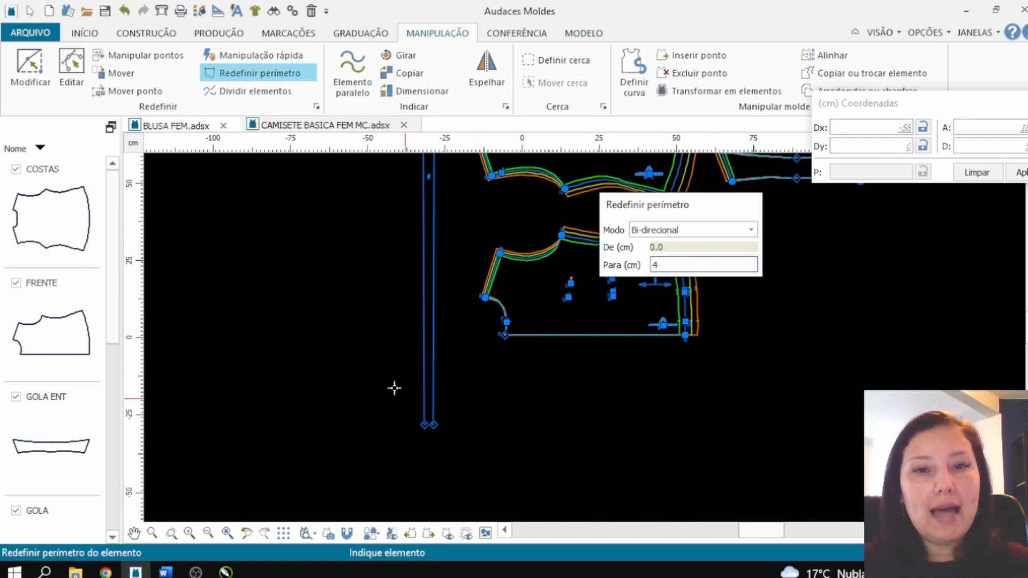
{"action": "scroll", "coordinate": [504, 428], "scroll_direction": "up", "scroll_amount": 1}
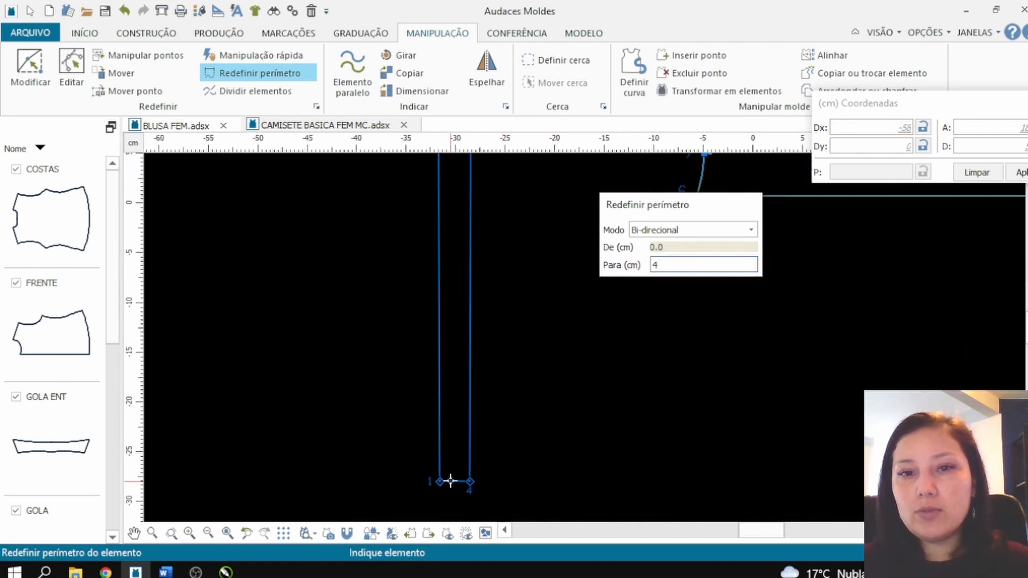
{"action": "left_click", "coordinate": [453, 481]}
{"action": "scroll", "coordinate": [379, 379], "scroll_direction": "down", "scroll_amount": 5}
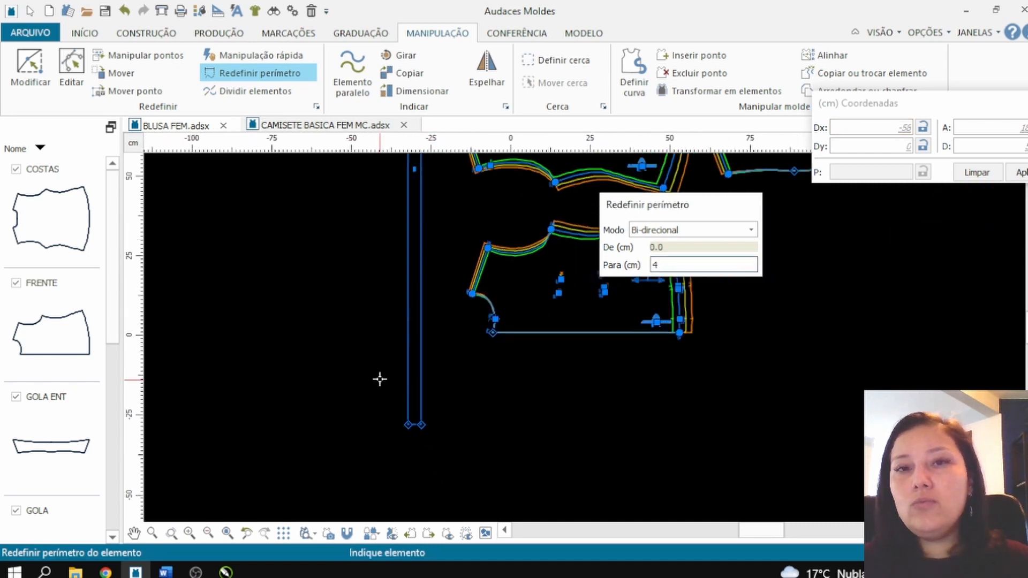
{"action": "scroll", "coordinate": [688, 314], "scroll_direction": "up", "scroll_amount": 2}
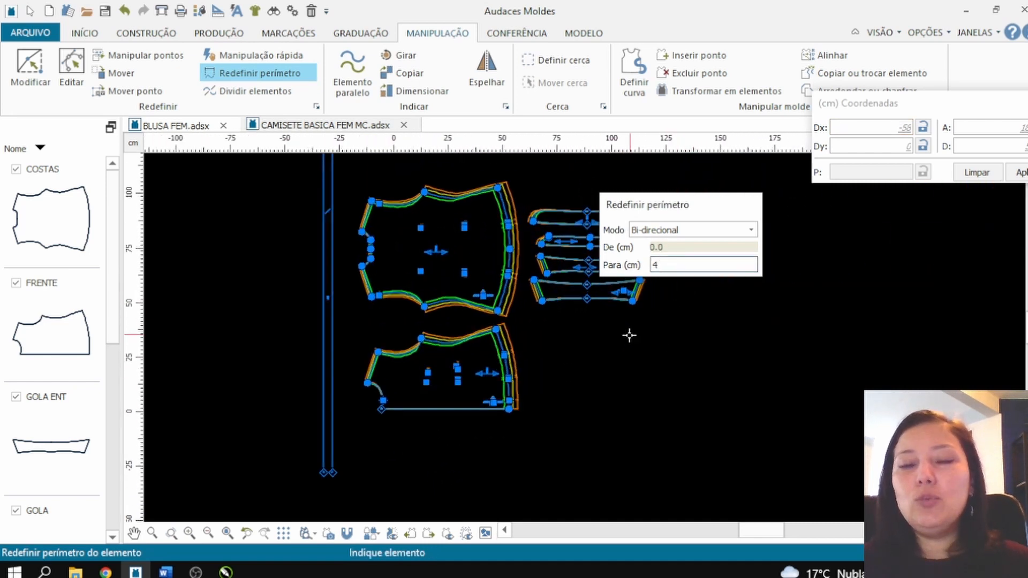
Step: Leave the perimeter tool and delete the long VIES bias strip from the model
{"action": "key", "text": "Escape"}
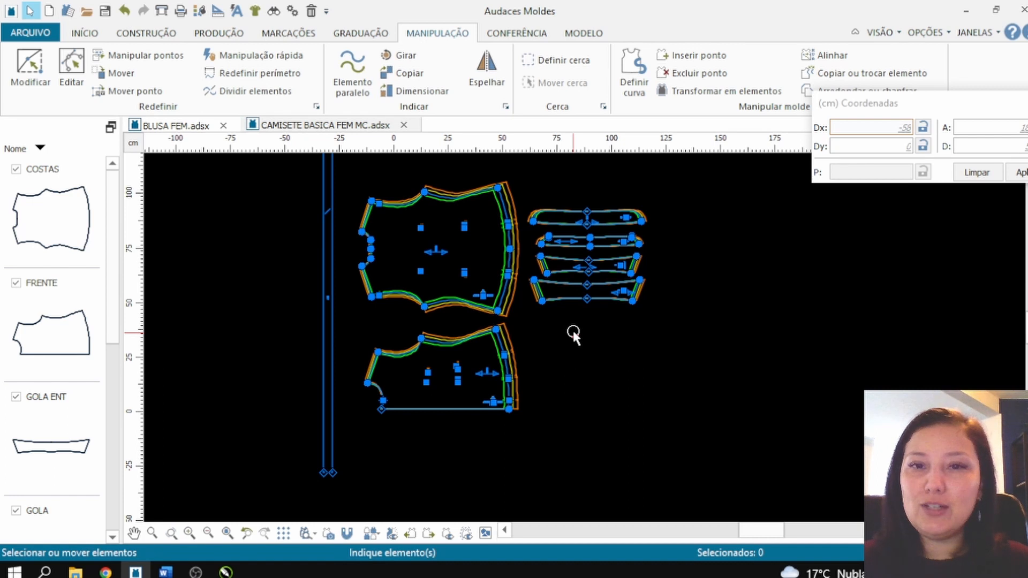
{"action": "scroll", "coordinate": [482, 348], "scroll_direction": "up", "scroll_amount": 1}
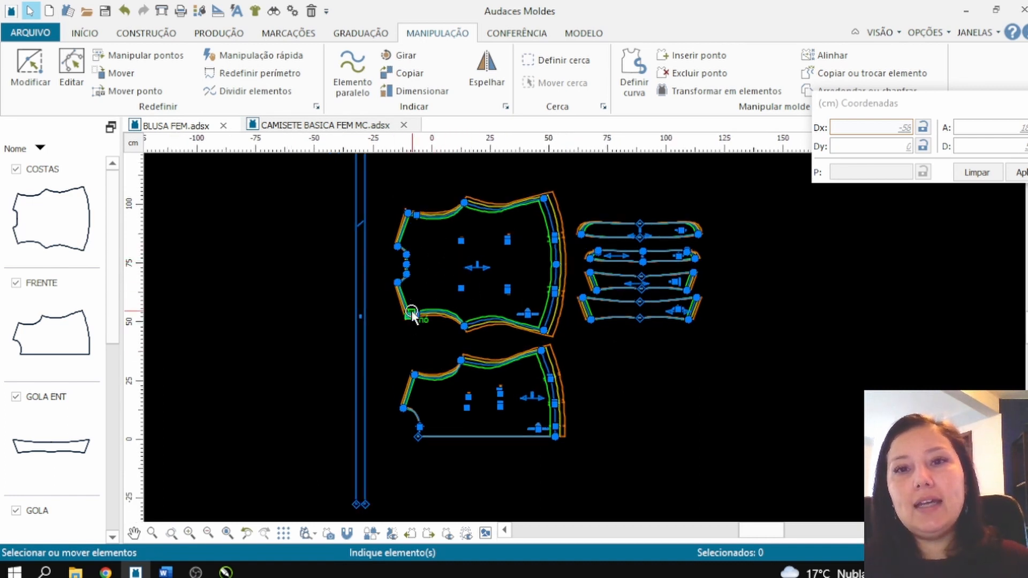
{"action": "left_click", "coordinate": [363, 312]}
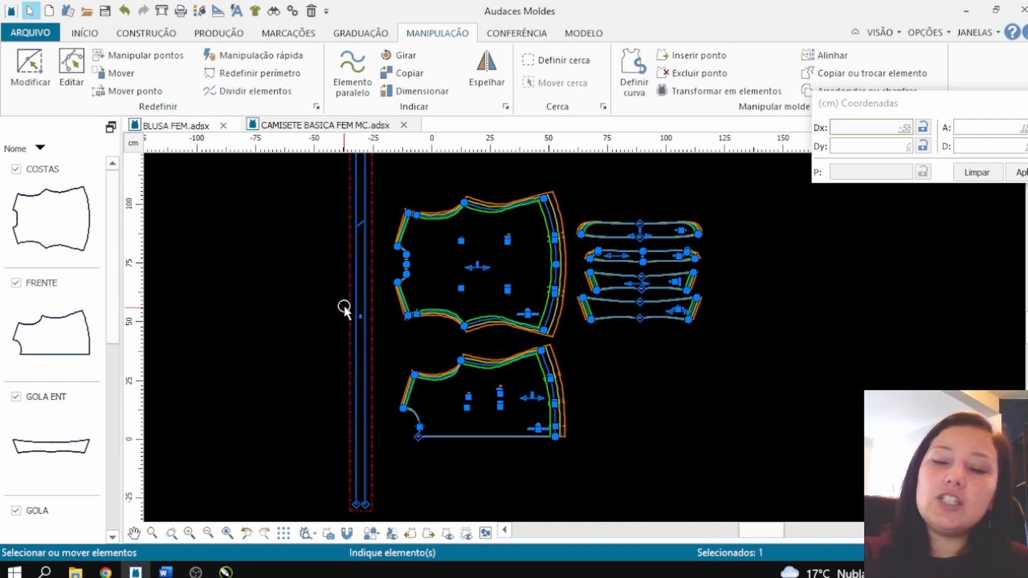
{"action": "key", "text": "Delete"}
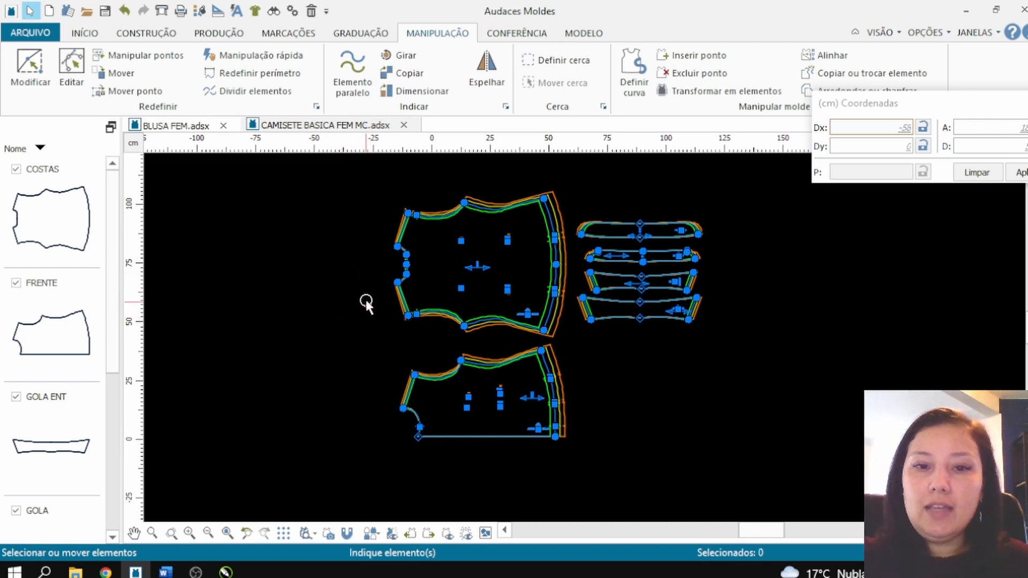
Step: Fold the back piece in half along its centre with Dobrar in Horizontal mode
{"action": "left_click", "coordinate": [221, 34]}
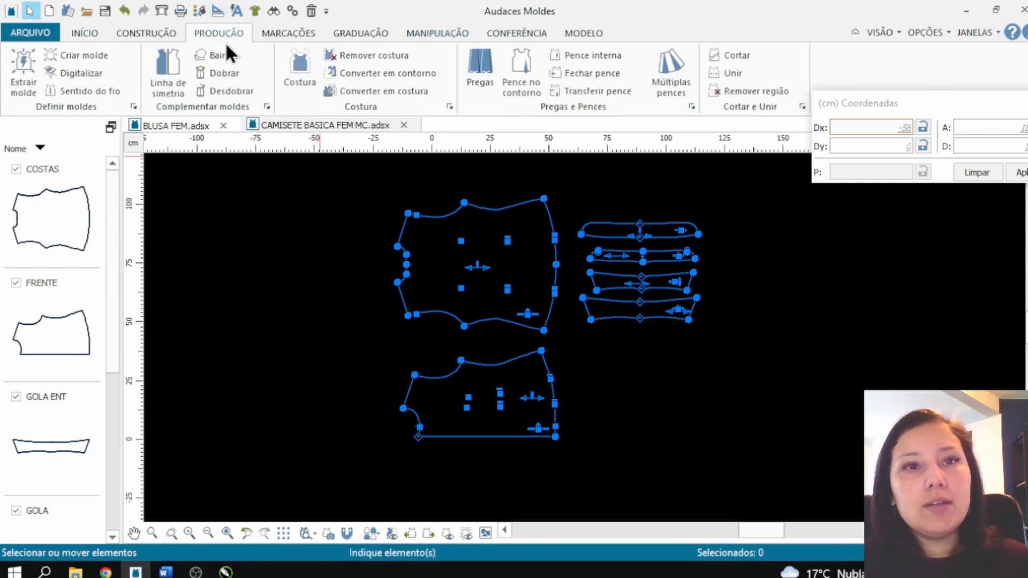
{"action": "left_click", "coordinate": [221, 73]}
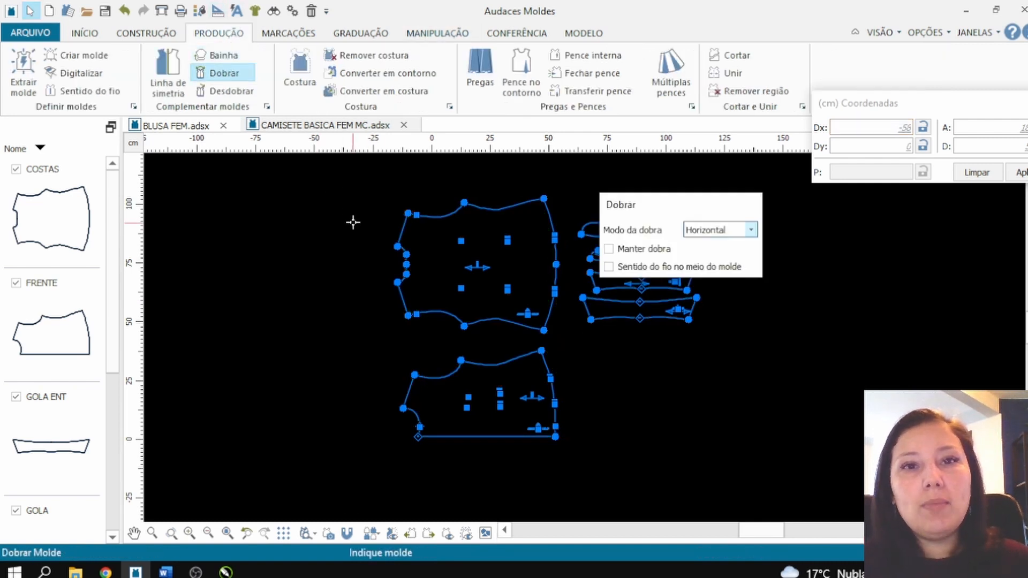
{"action": "left_click", "coordinate": [403, 262]}
{"action": "left_click", "coordinate": [403, 243]}
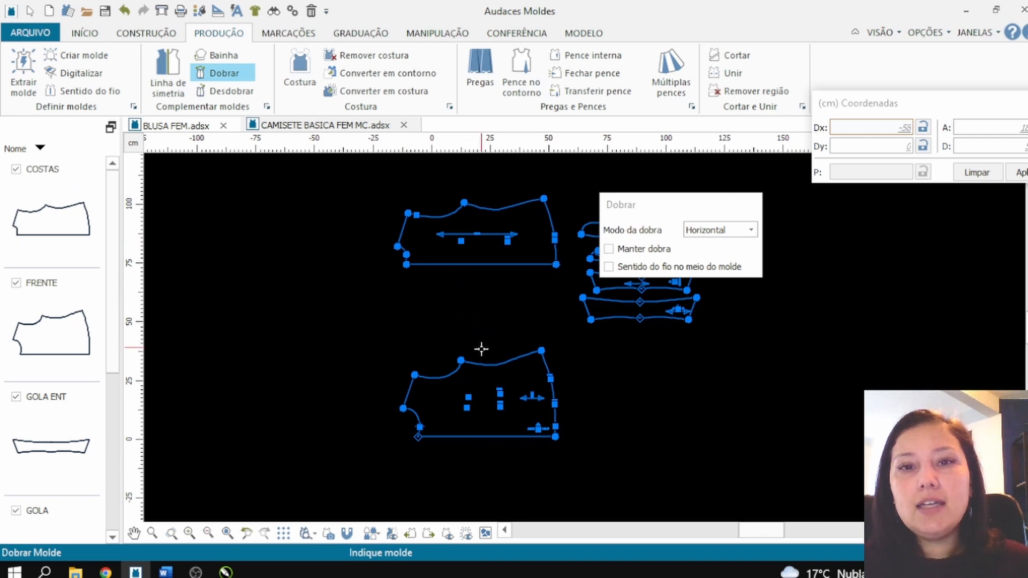
Step: Create a parallel element 5 cm inside the front piece's armhole curve
{"action": "scroll", "coordinate": [481, 349], "scroll_direction": "up", "scroll_amount": 3}
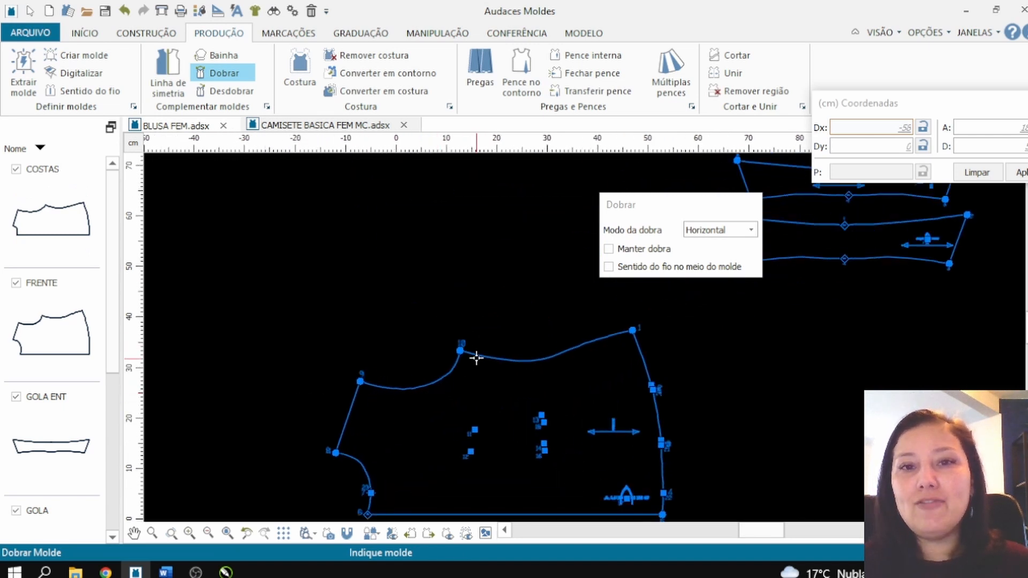
{"action": "left_click", "coordinate": [432, 36]}
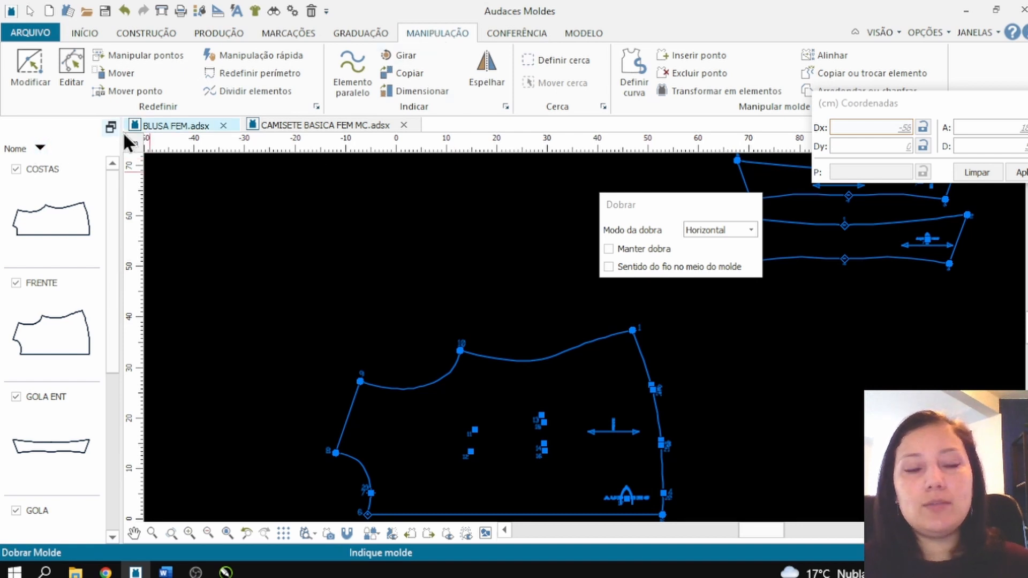
{"action": "left_click", "coordinate": [335, 79]}
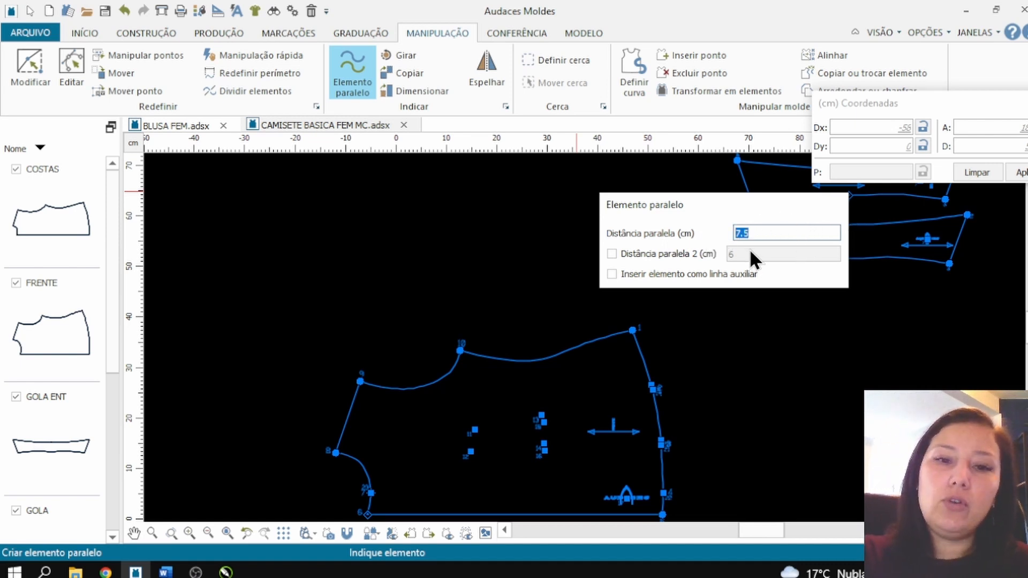
{"action": "type", "text": "5"}
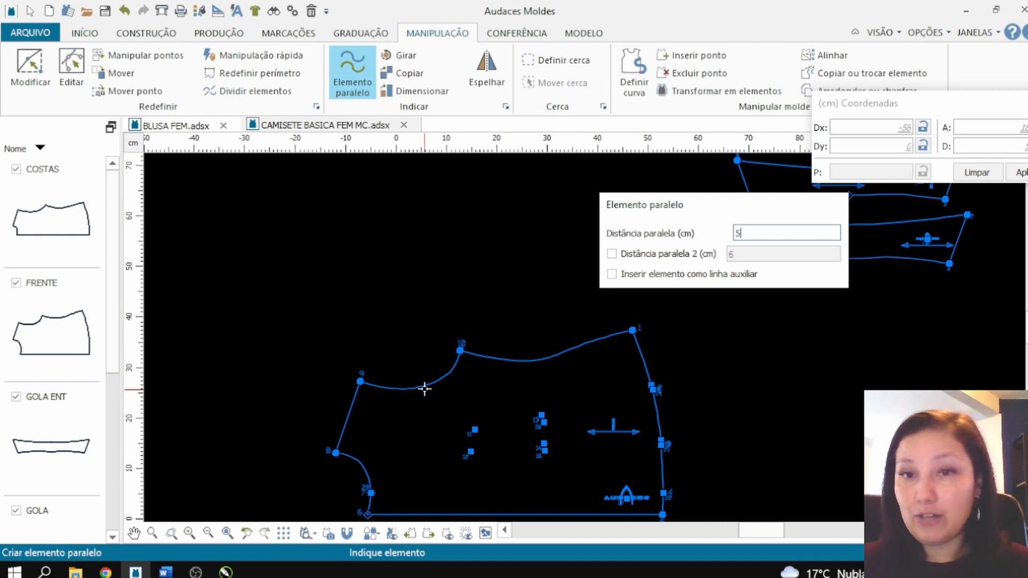
{"action": "scroll", "coordinate": [435, 385], "scroll_direction": "up", "scroll_amount": 2}
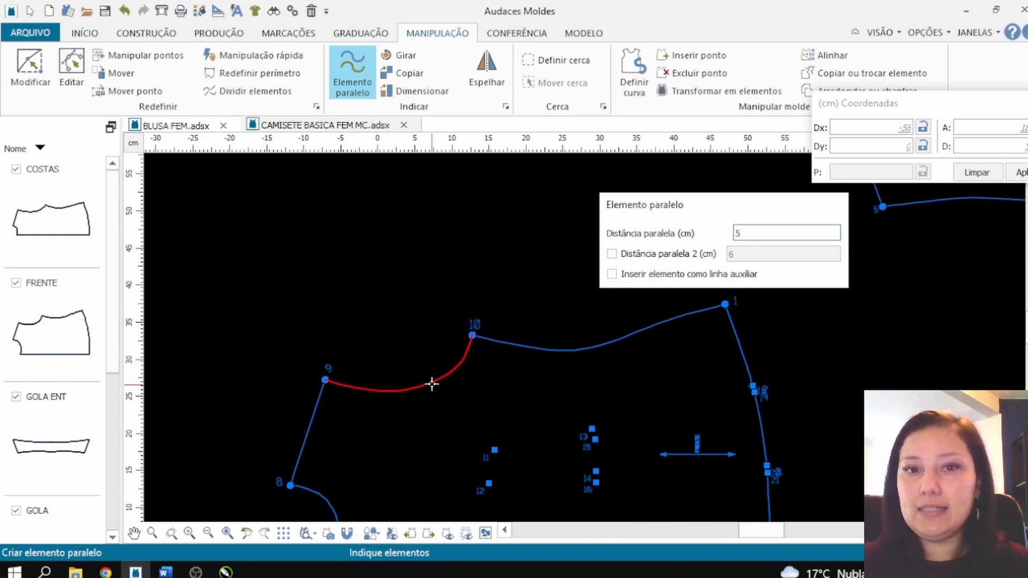
{"action": "left_click", "coordinate": [430, 383]}
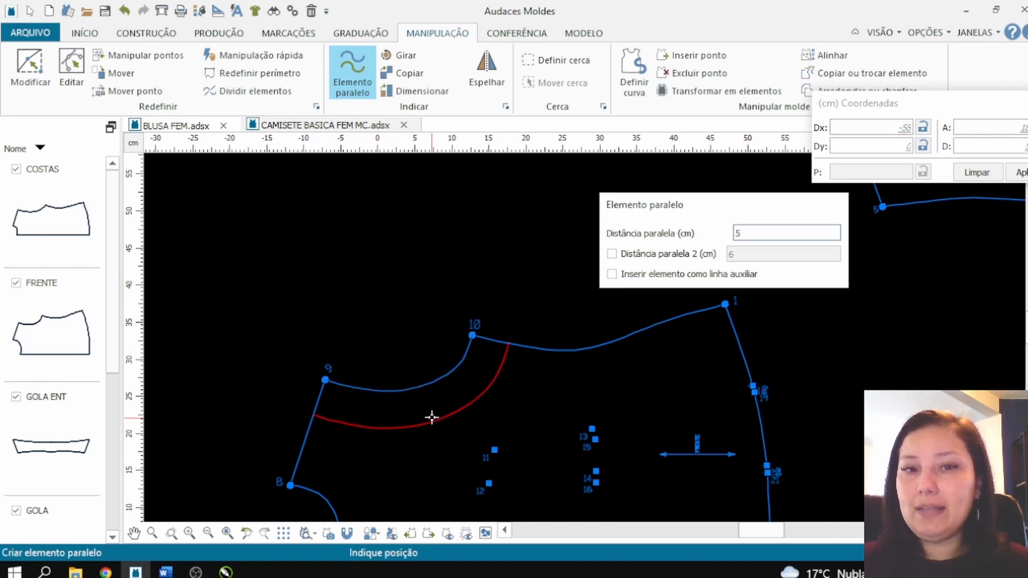
{"action": "left_click", "coordinate": [432, 417]}
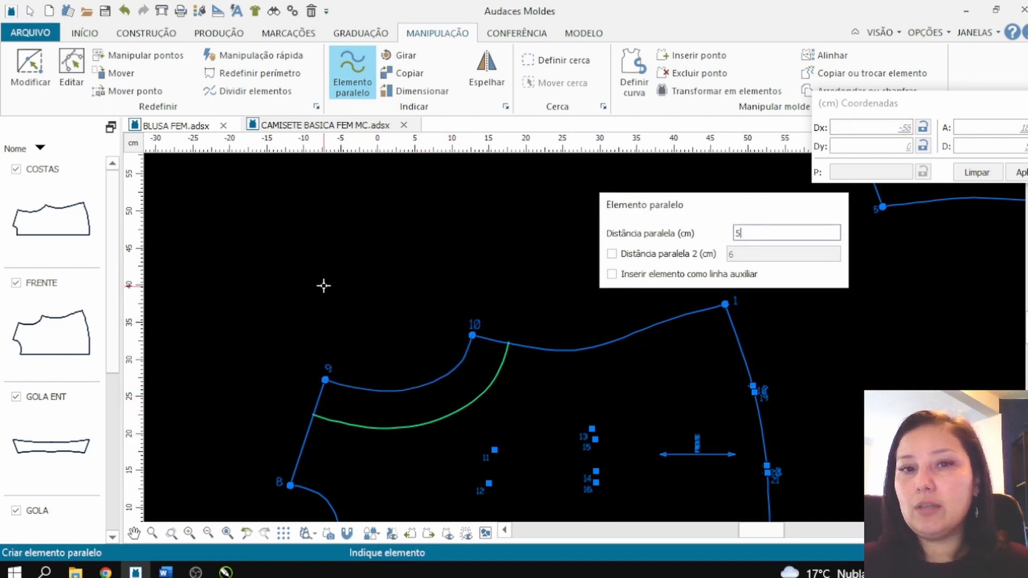
Step: Create the same 5 cm parallel element inside the back piece's armhole curve
{"action": "scroll", "coordinate": [381, 227], "scroll_direction": "down", "scroll_amount": 4}
{"action": "scroll", "coordinate": [374, 248], "scroll_direction": "up", "scroll_amount": 3}
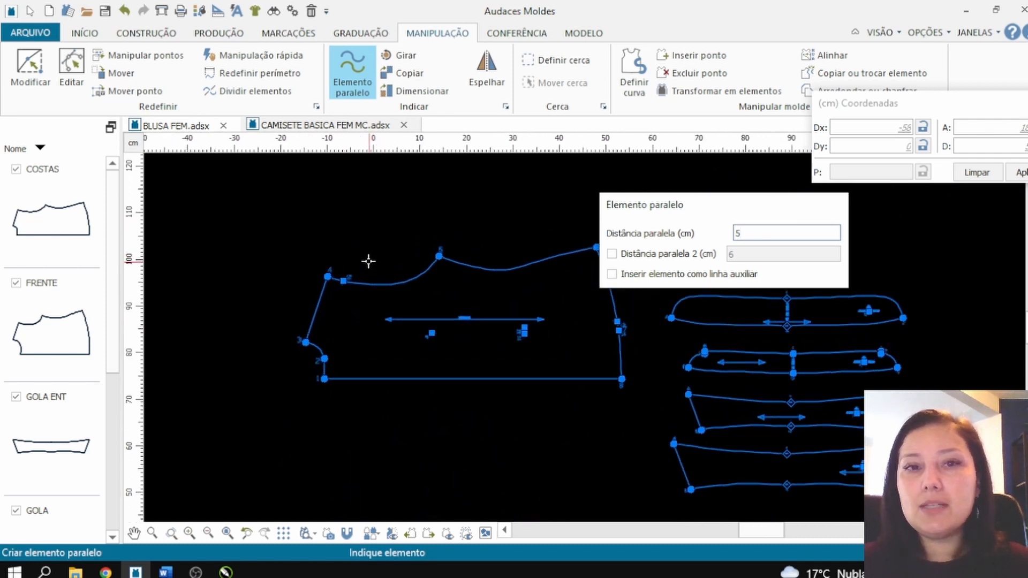
{"action": "scroll", "coordinate": [370, 265], "scroll_direction": "up", "scroll_amount": 1}
{"action": "left_click", "coordinate": [373, 294]}
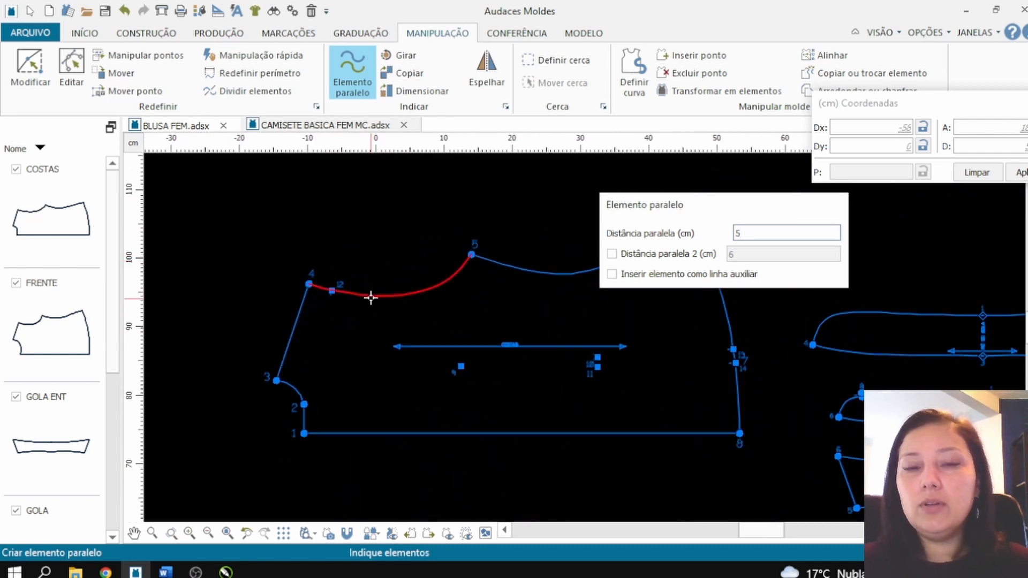
{"action": "right_click", "coordinate": [369, 294]}
{"action": "left_click", "coordinate": [379, 326]}
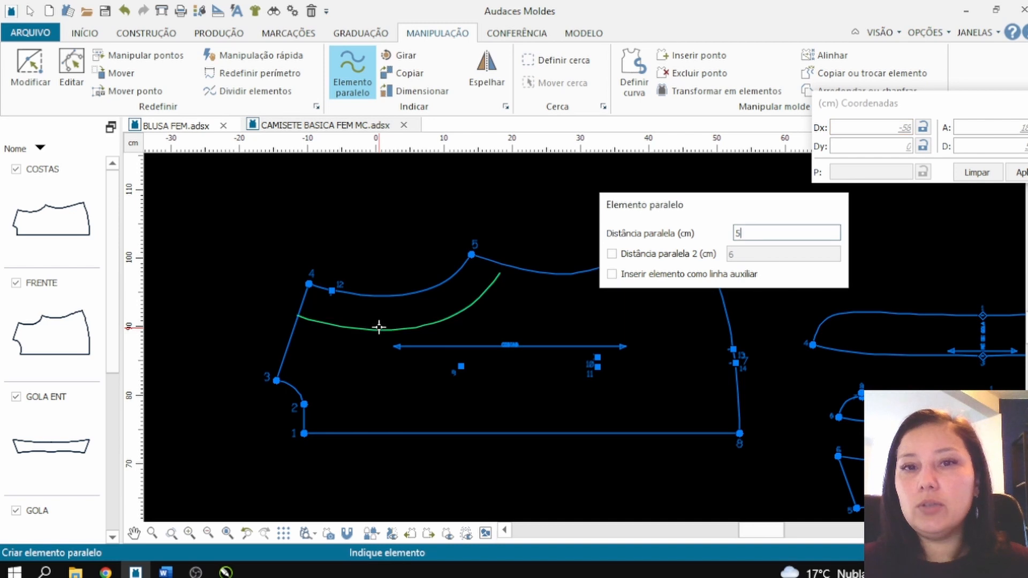
Step: Examine the ends of the front's parallel armhole line where they meet the shoulder and side seams
{"action": "scroll", "coordinate": [355, 259], "scroll_direction": "down", "scroll_amount": 3}
{"action": "scroll", "coordinate": [351, 367], "scroll_direction": "up", "scroll_amount": 3}
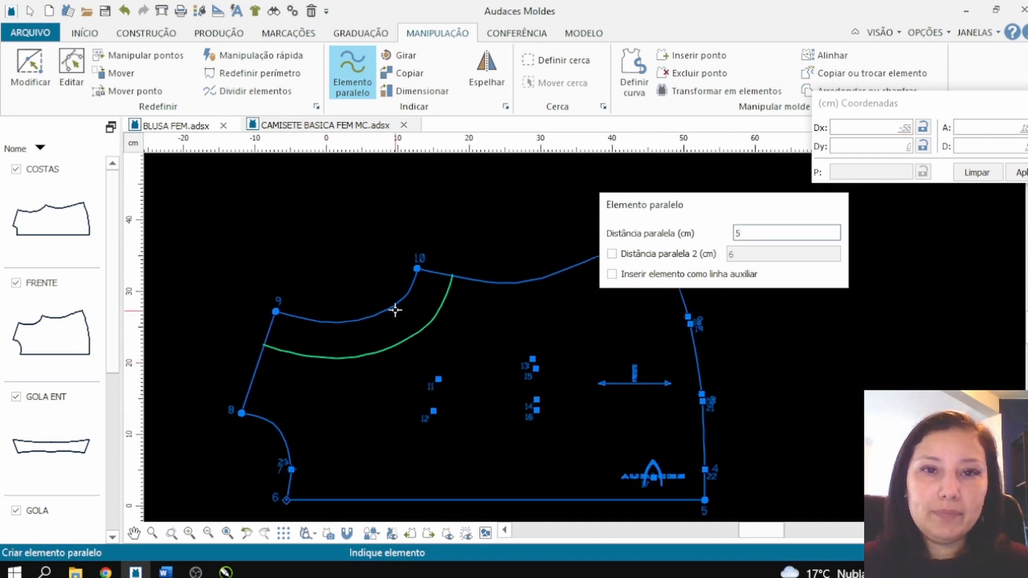
{"action": "scroll", "coordinate": [461, 264], "scroll_direction": "up", "scroll_amount": 3}
{"action": "scroll", "coordinate": [409, 315], "scroll_direction": "down", "scroll_amount": 2}
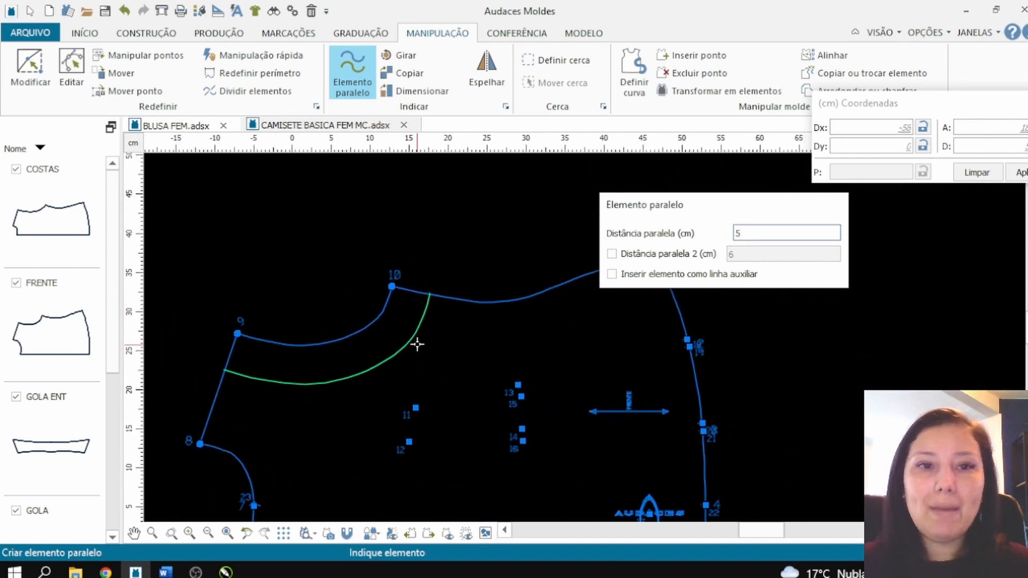
{"action": "scroll", "coordinate": [179, 406], "scroll_direction": "up", "scroll_amount": 2}
{"action": "scroll", "coordinate": [211, 395], "scroll_direction": "up", "scroll_amount": 3}
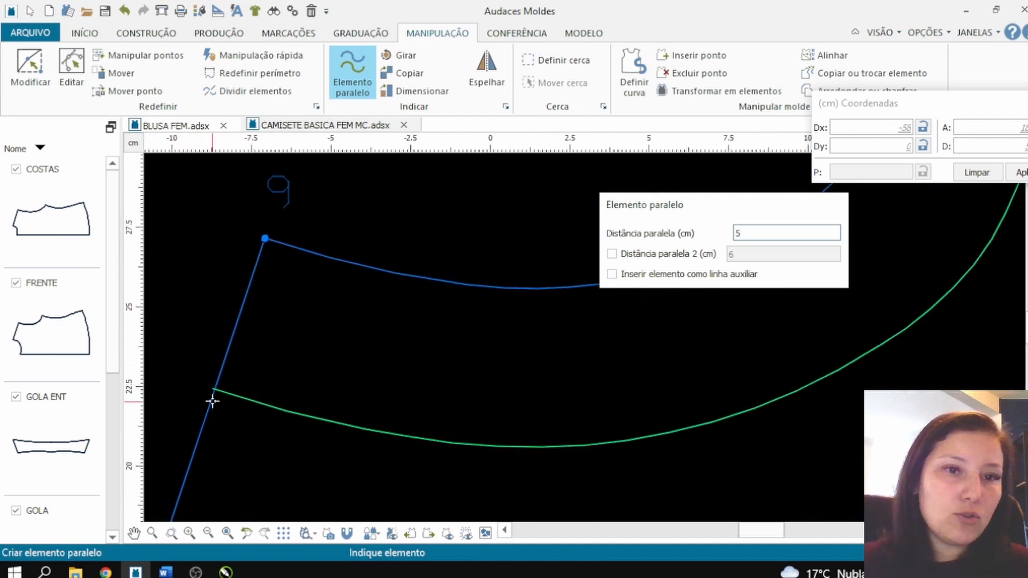
{"action": "scroll", "coordinate": [212, 401], "scroll_direction": "down", "scroll_amount": 5}
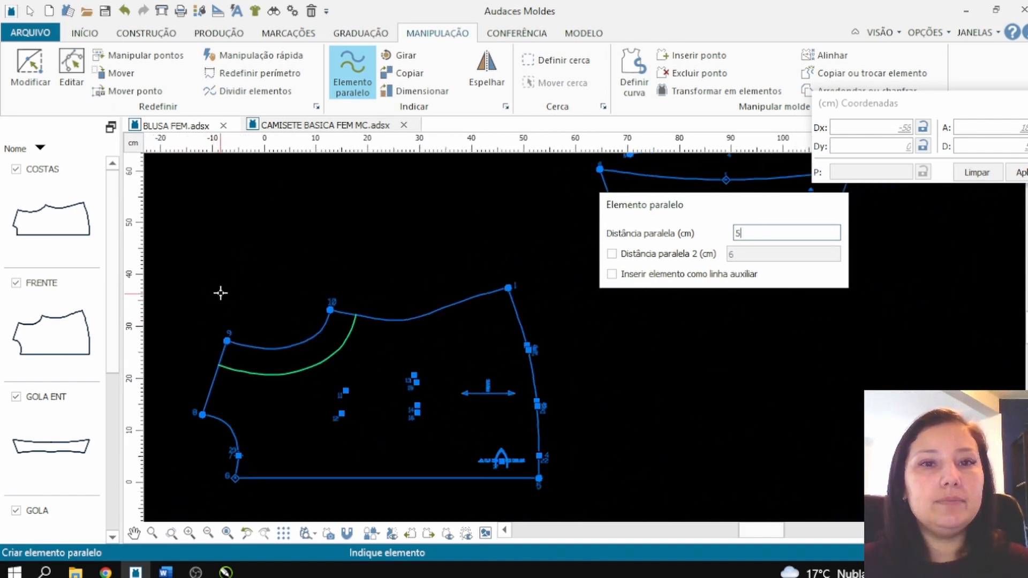
{"action": "scroll", "coordinate": [221, 293], "scroll_direction": "down", "scroll_amount": 1}
Step: Extract the front armhole facing in Automático mode, place it about 23.5 cm above its origin, and hide the graded sizes
{"action": "left_click", "coordinate": [201, 30]}
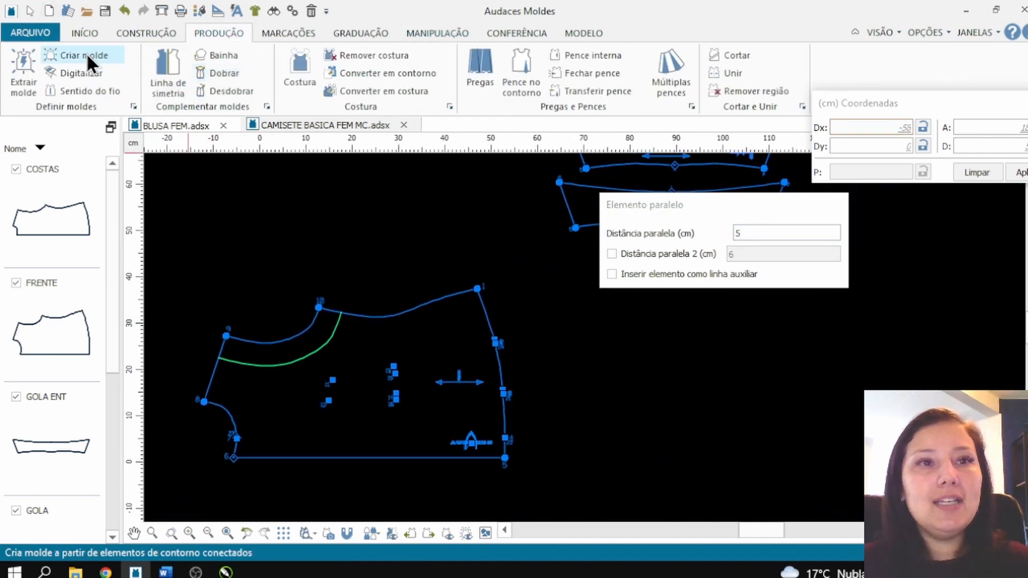
{"action": "left_click", "coordinate": [24, 78]}
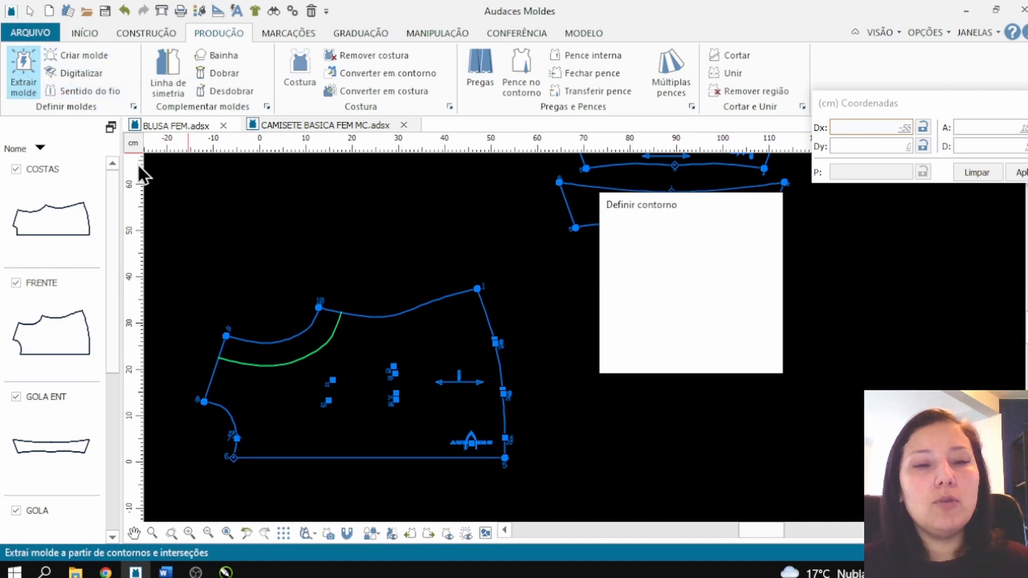
{"action": "left_click", "coordinate": [310, 347]}
{"action": "right_click", "coordinate": [310, 347]}
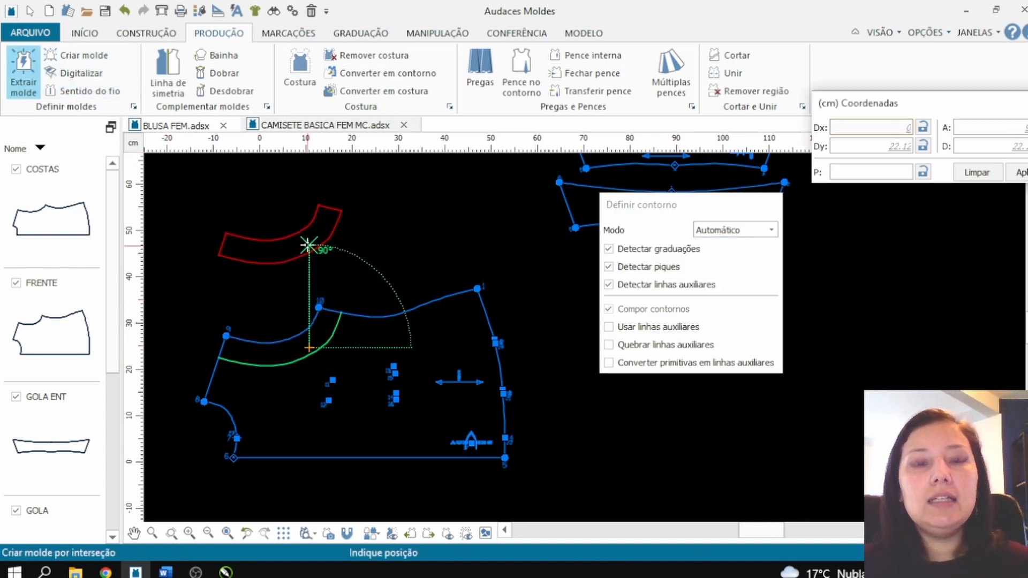
{"action": "left_click", "coordinate": [309, 239]}
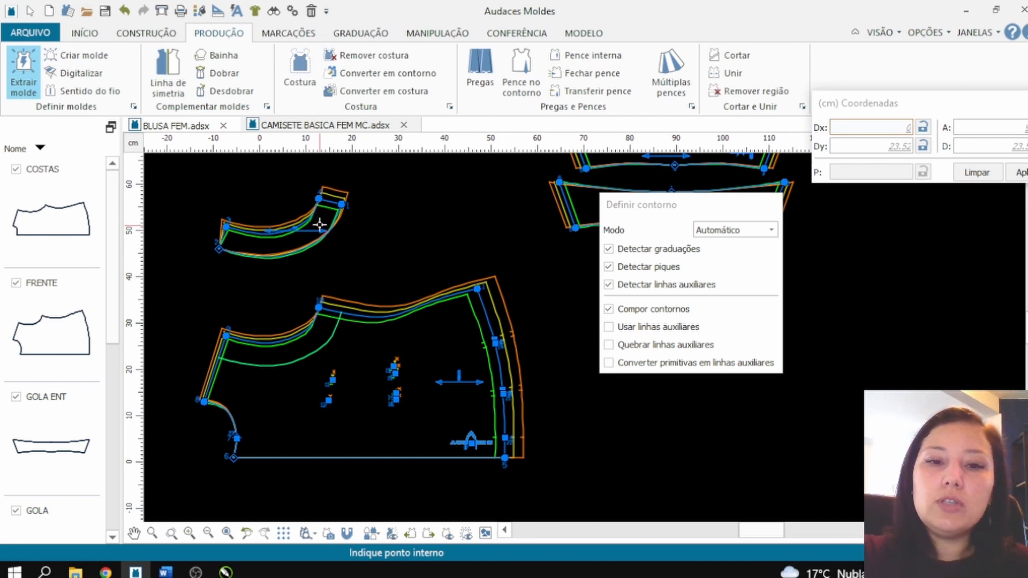
{"action": "key", "text": "F9"}
{"action": "scroll", "coordinate": [338, 302], "scroll_direction": "down", "scroll_amount": 4}
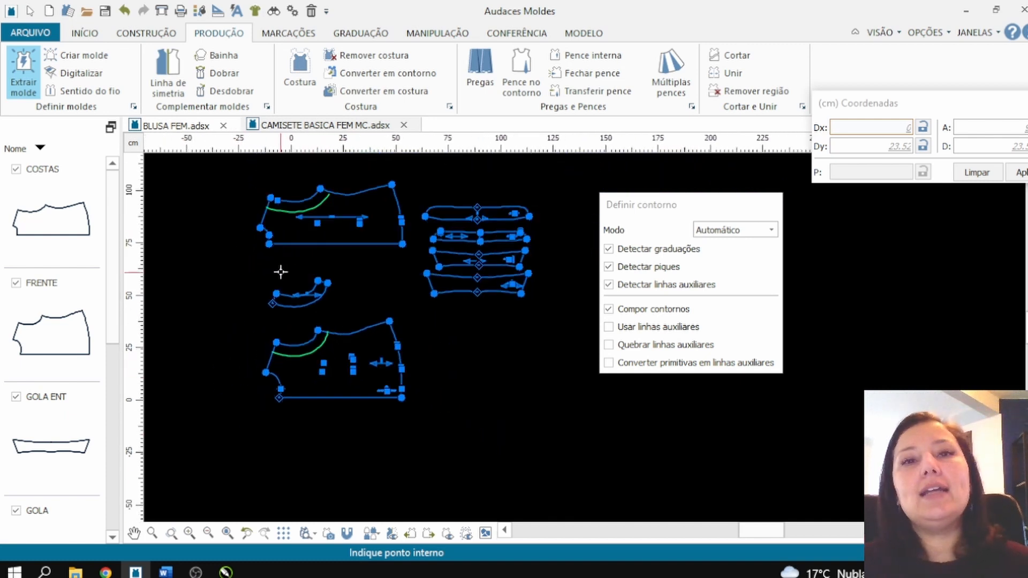
Step: Extend the underarm end of the back's parallel line about 2.4 cm past the side seam using Modificar, Proporcional mode, N pontos
{"action": "scroll", "coordinate": [343, 81], "scroll_direction": "up", "scroll_amount": 1}
{"action": "scroll", "coordinate": [273, 170], "scroll_direction": "up", "scroll_amount": 5}
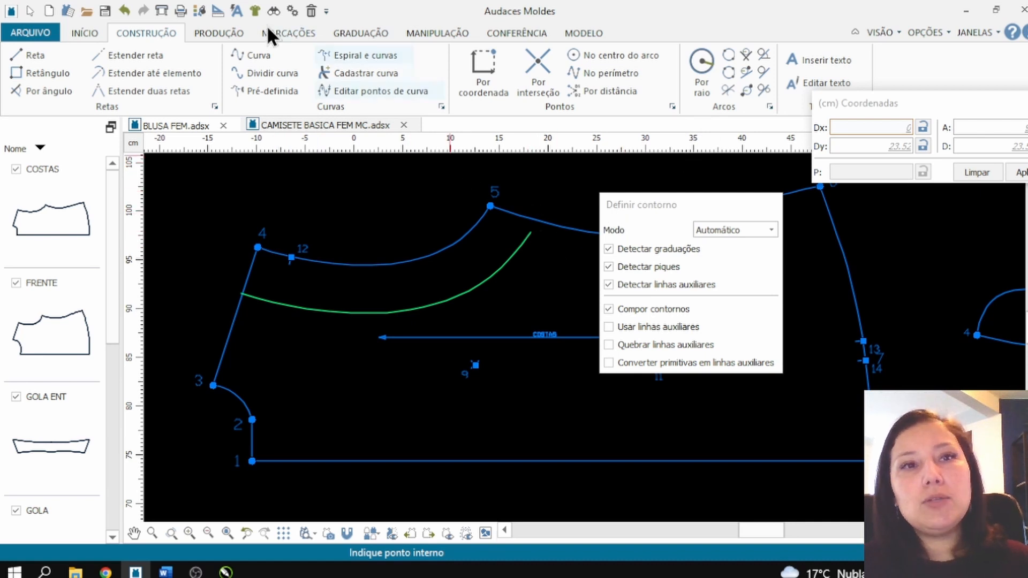
{"action": "left_click", "coordinate": [462, 32]}
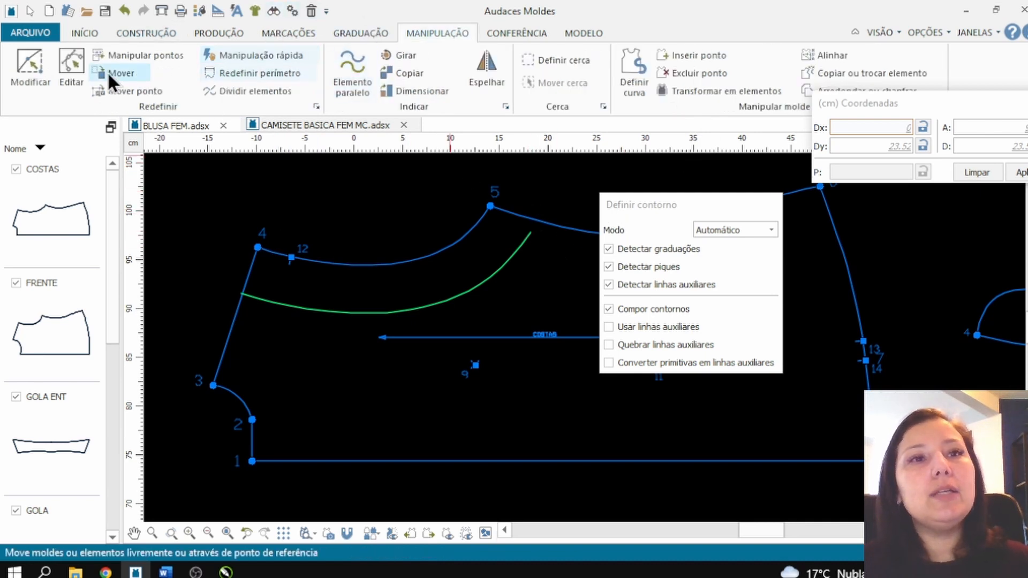
{"action": "left_click", "coordinate": [30, 86]}
{"action": "left_click", "coordinate": [530, 236]}
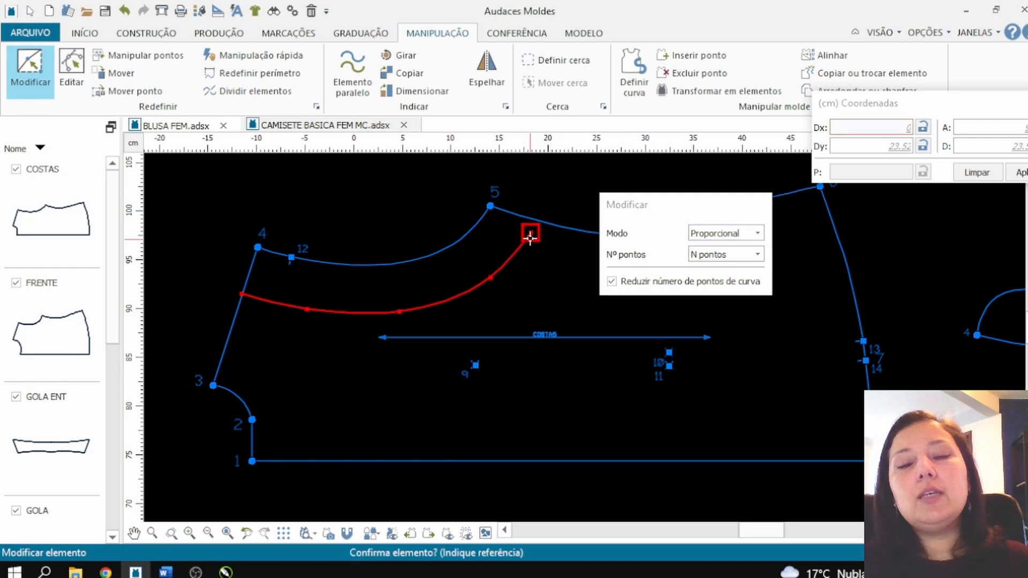
{"action": "left_click", "coordinate": [529, 232]}
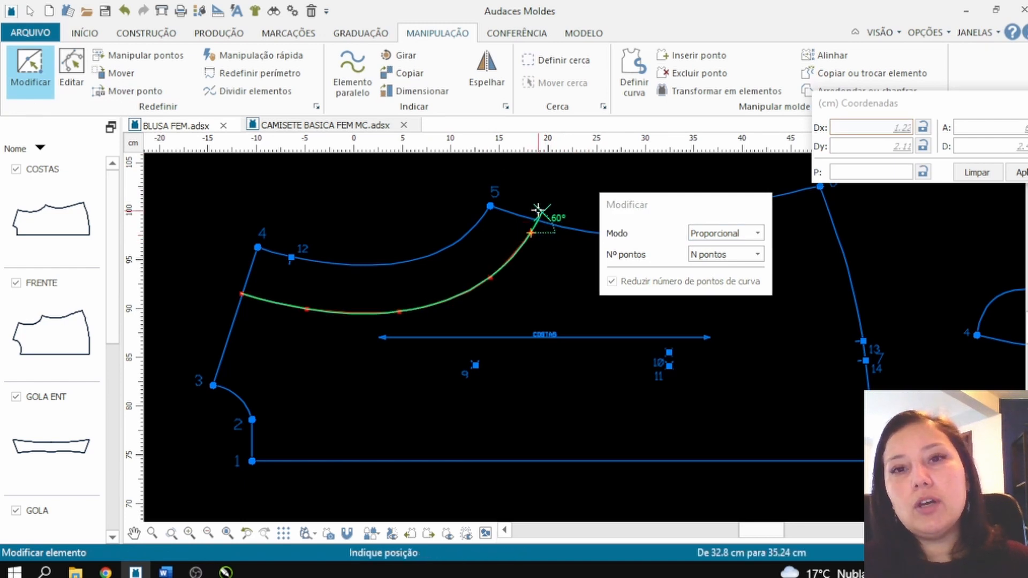
{"action": "left_click", "coordinate": [539, 210]}
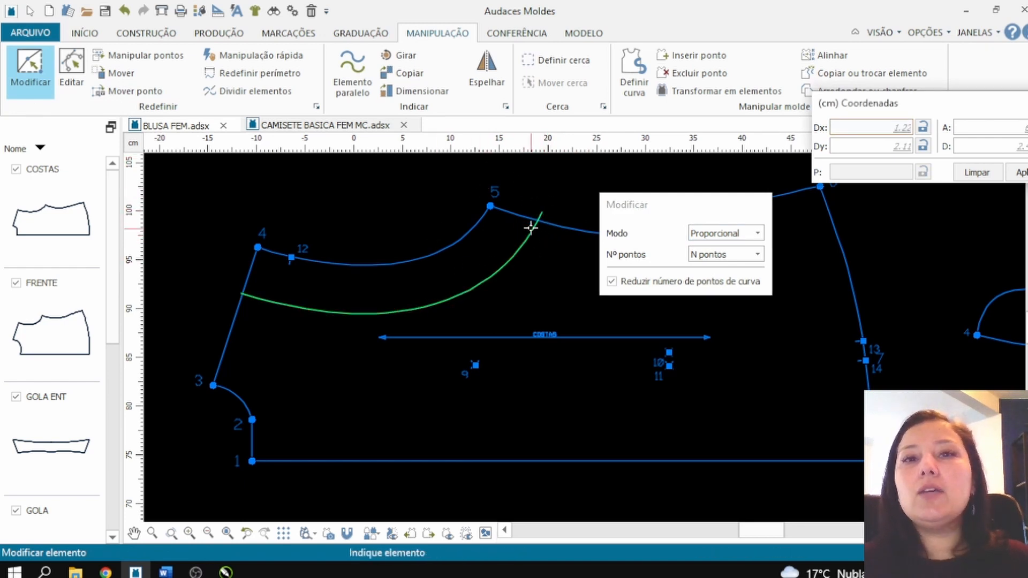
Step: Extract the back armhole facing in Automático mode and place it about 10.6 cm above its origin
{"action": "left_click", "coordinate": [216, 33]}
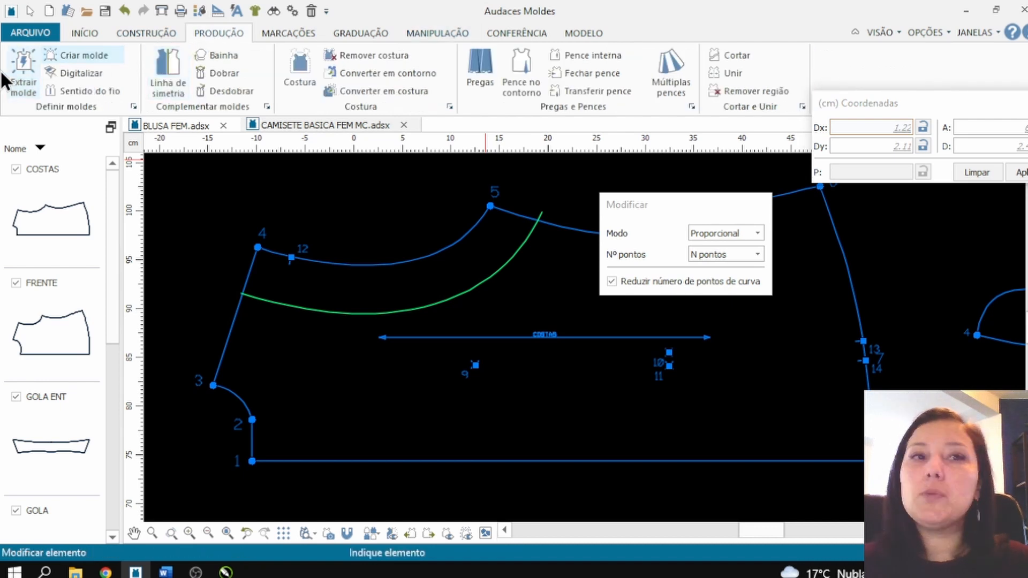
{"action": "left_click", "coordinate": [19, 83]}
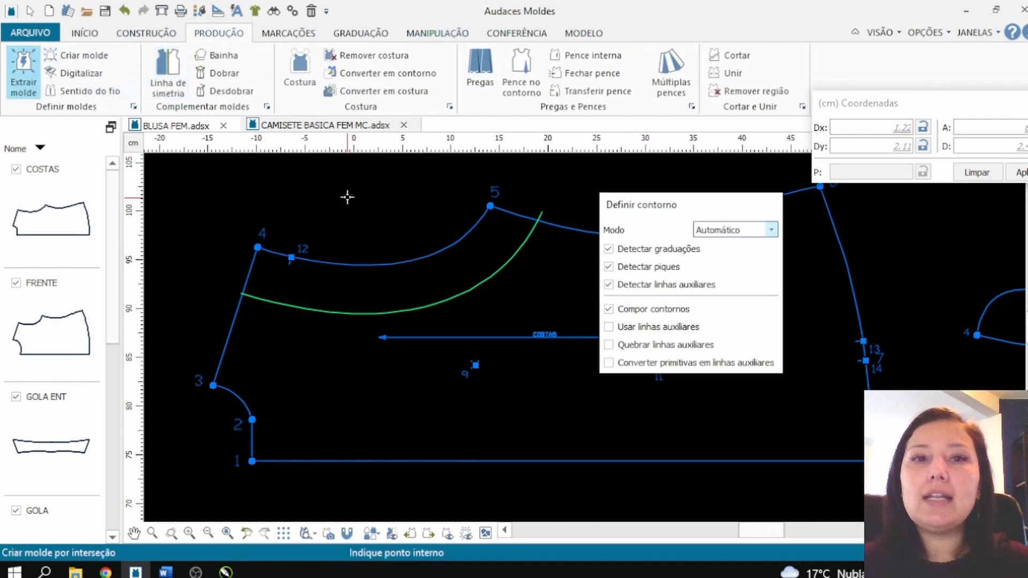
{"action": "left_click", "coordinate": [433, 285]}
{"action": "right_click", "coordinate": [432, 281]}
{"action": "scroll", "coordinate": [431, 282], "scroll_direction": "down", "scroll_amount": 2}
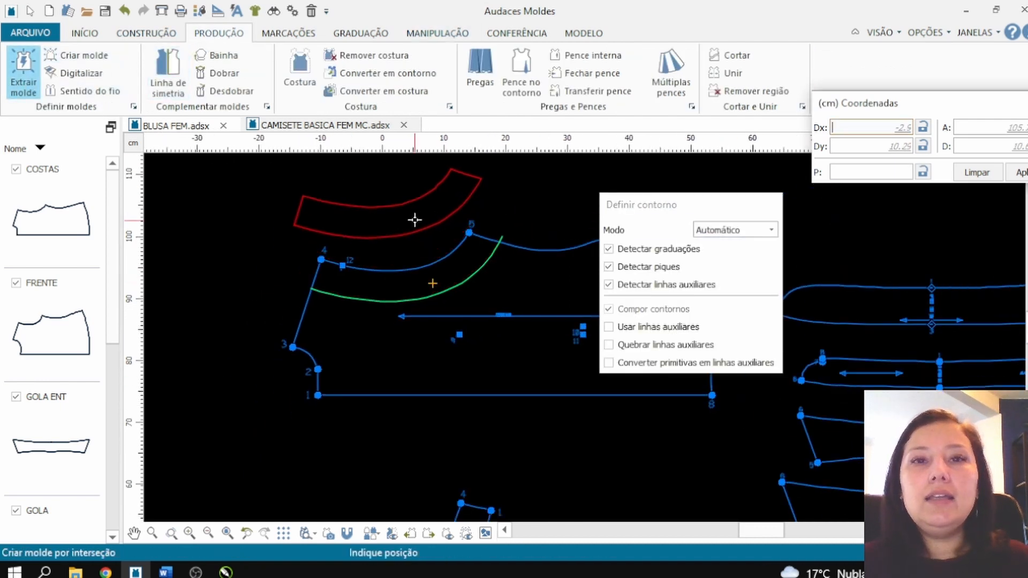
{"action": "left_click", "coordinate": [415, 219]}
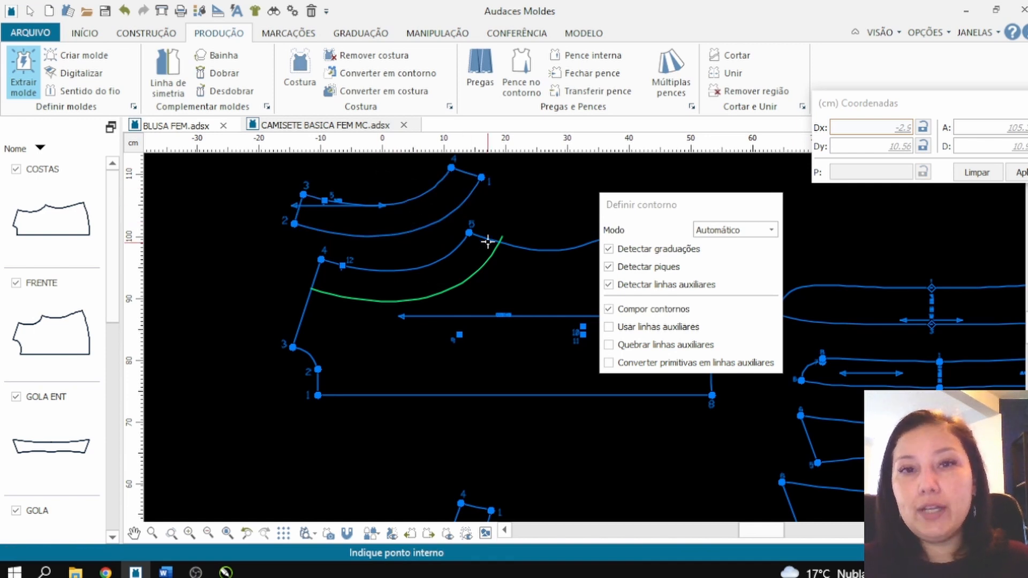
Step: Move the extracted front armhole facing about 12 cm down and 7.5 cm to the left, closer to the front piece
{"action": "key", "text": "Escape"}
{"action": "scroll", "coordinate": [343, 265], "scroll_direction": "down", "scroll_amount": 3}
{"action": "scroll", "coordinate": [430, 354], "scroll_direction": "up", "scroll_amount": 1}
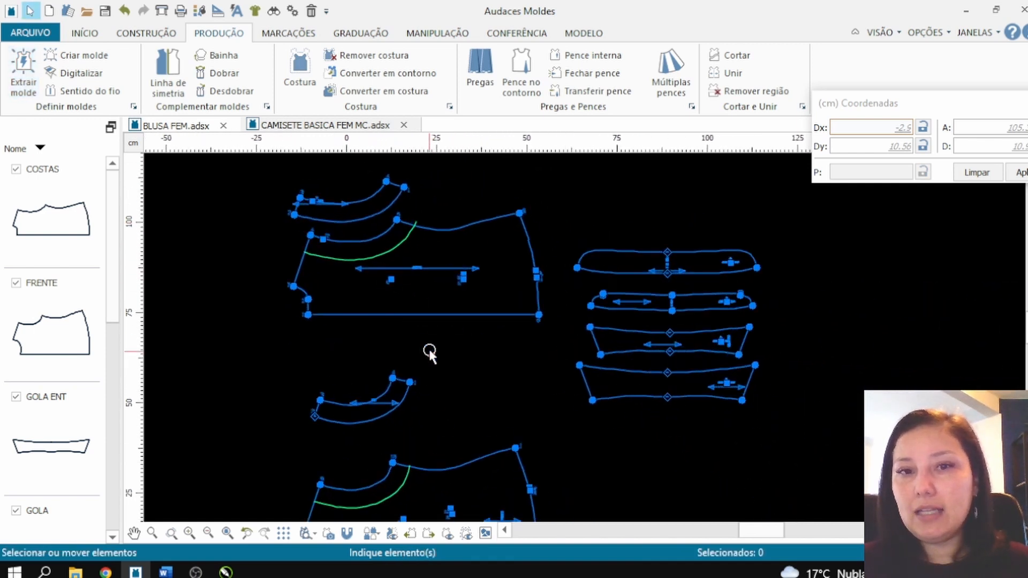
{"action": "left_click_drag", "start_coordinate": [393, 379], "coordinate": [366, 423]}
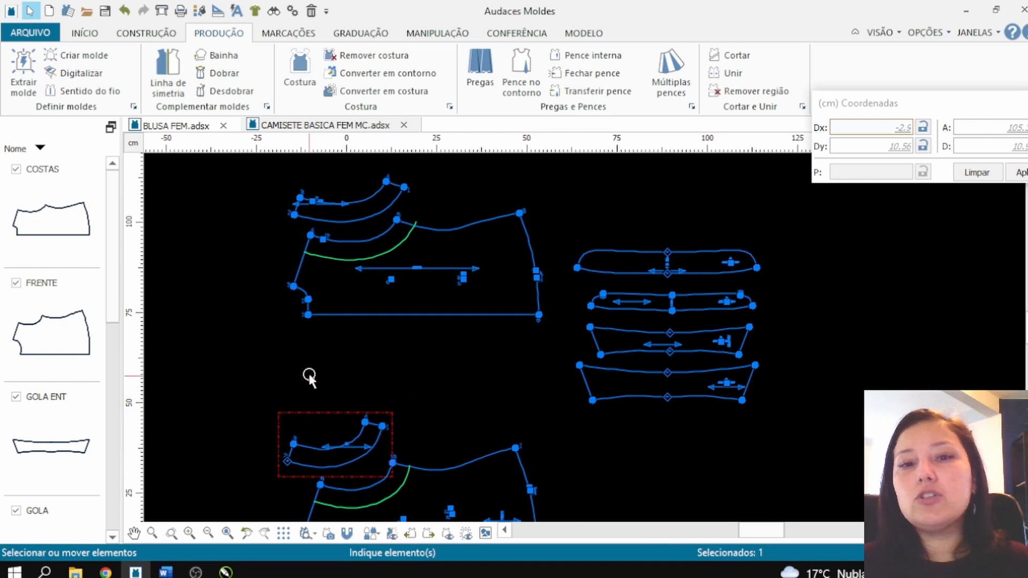
{"action": "left_click", "coordinate": [302, 343]}
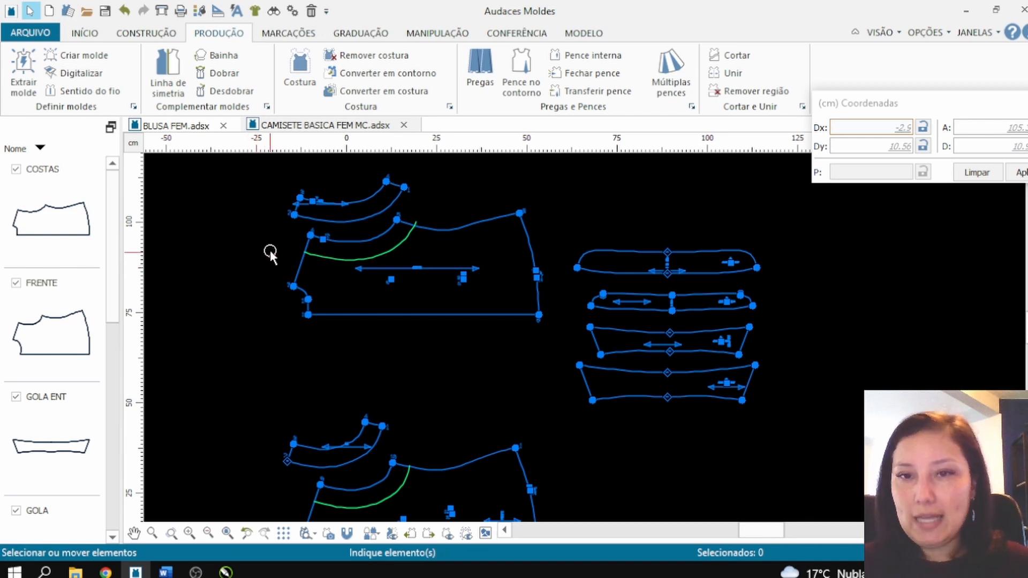
Step: Create a line parallel to the front's straight closure edge, 8 cm inside the piece, using Elemento paralelo
{"action": "scroll", "coordinate": [298, 442], "scroll_direction": "up", "scroll_amount": 5}
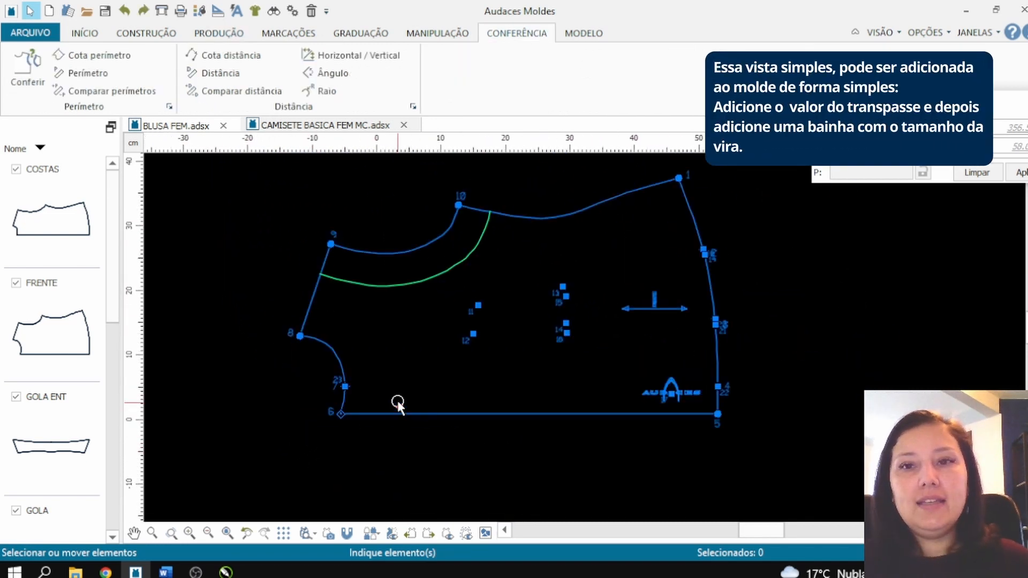
{"action": "scroll", "coordinate": [397, 405], "scroll_direction": "up", "scroll_amount": 1}
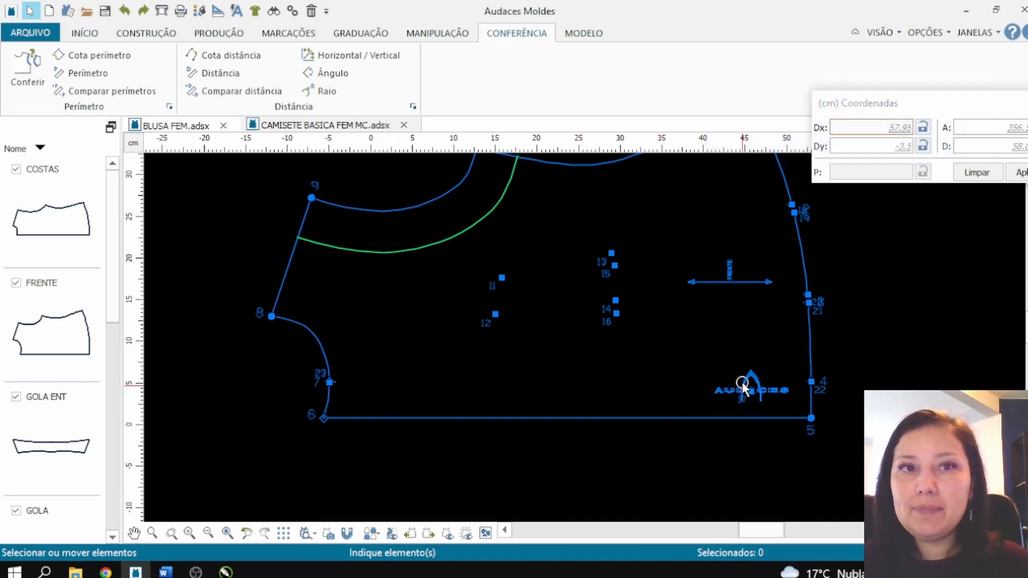
{"action": "left_click", "coordinate": [238, 31]}
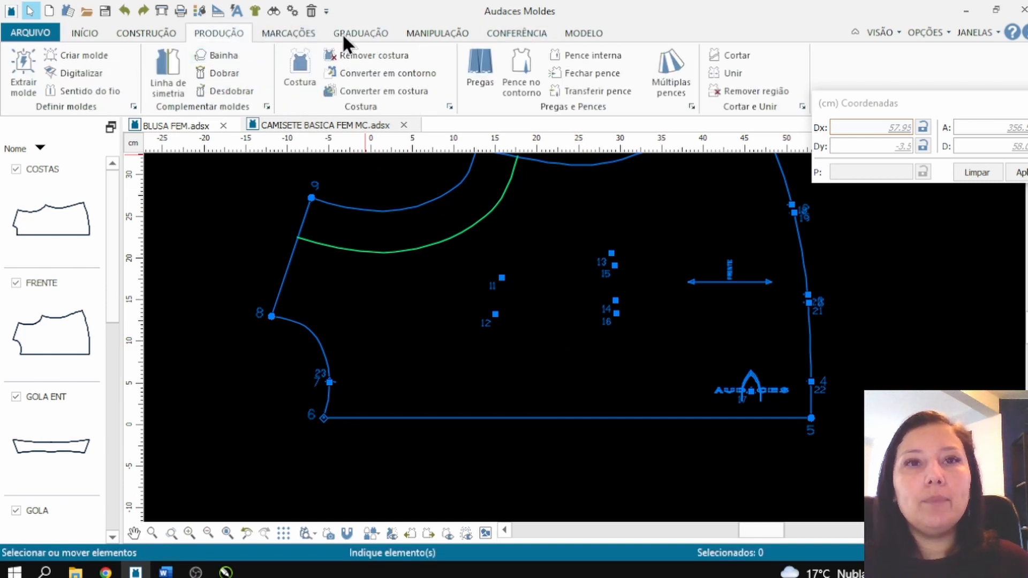
{"action": "left_click", "coordinate": [452, 32]}
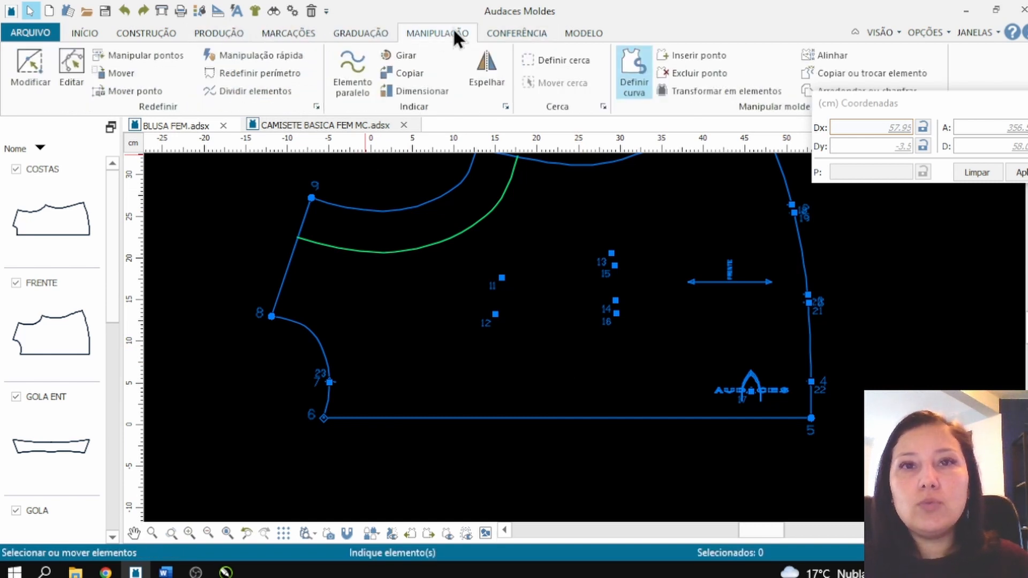
{"action": "left_click", "coordinate": [354, 66]}
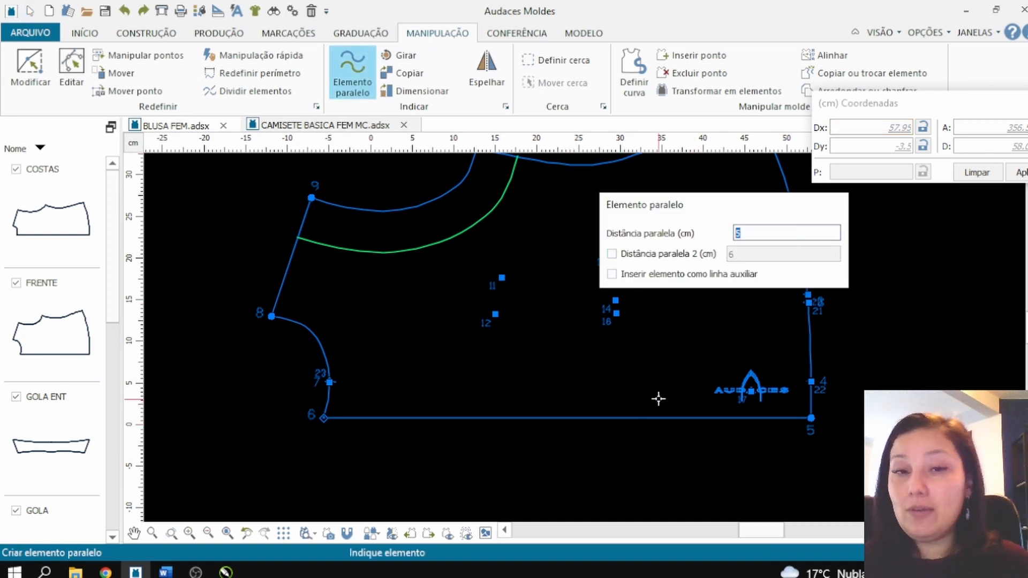
{"action": "type", "text": "3"}
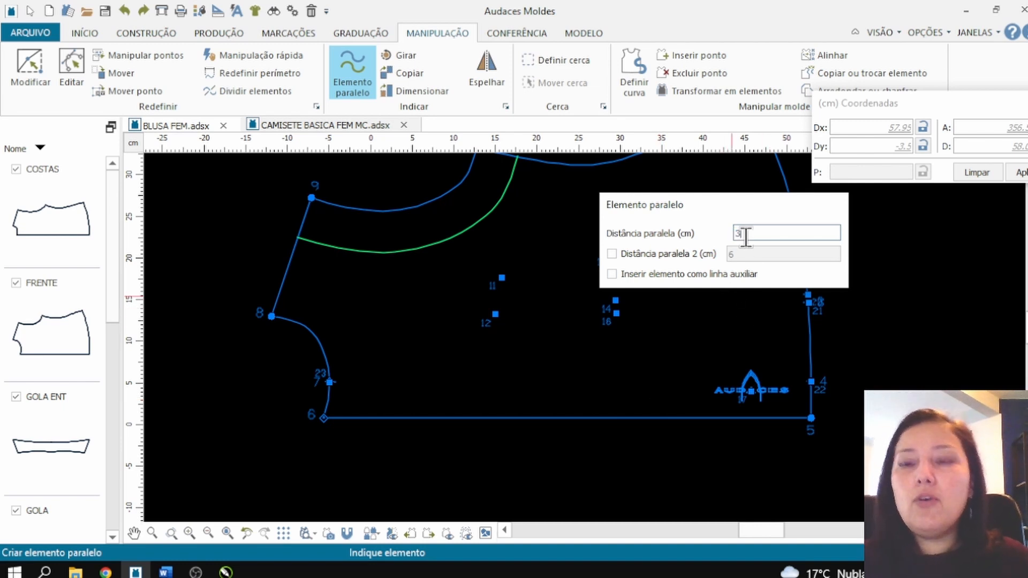
{"action": "type", "text": "4"}
{"action": "left_click", "coordinate": [775, 418]}
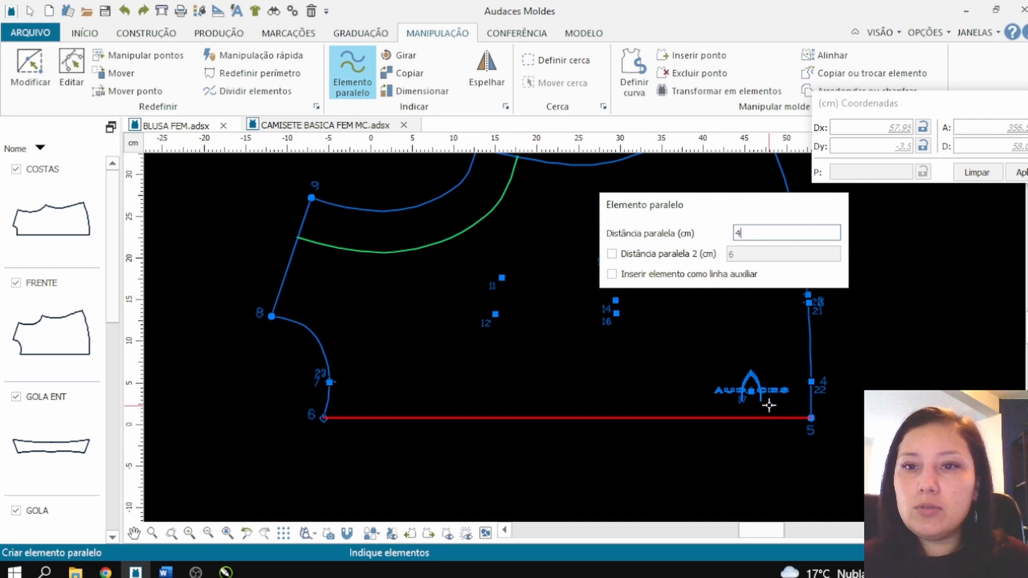
{"action": "right_click", "coordinate": [770, 395]}
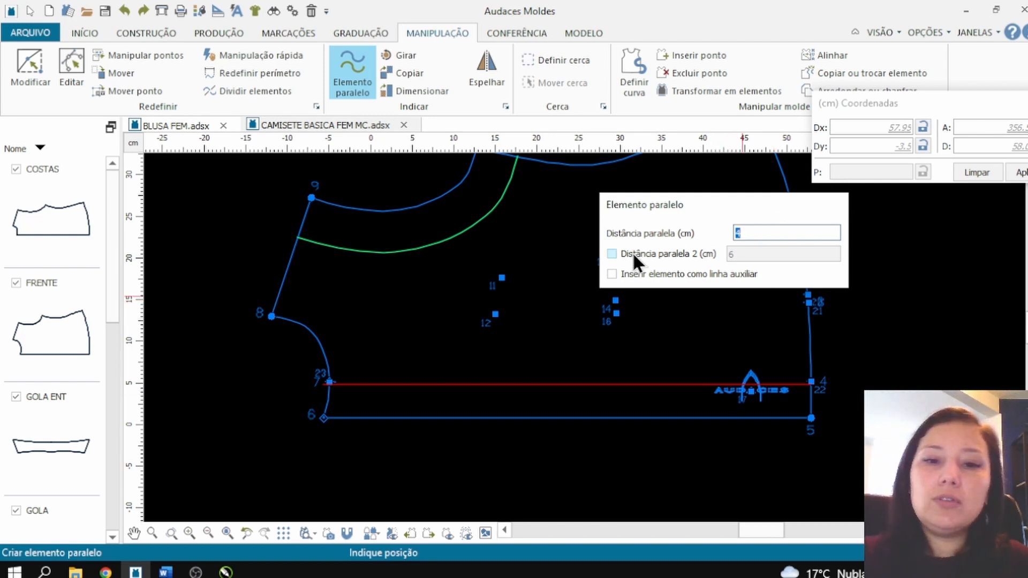
{"action": "type", "text": "8"}
{"action": "left_click", "coordinate": [613, 310]}
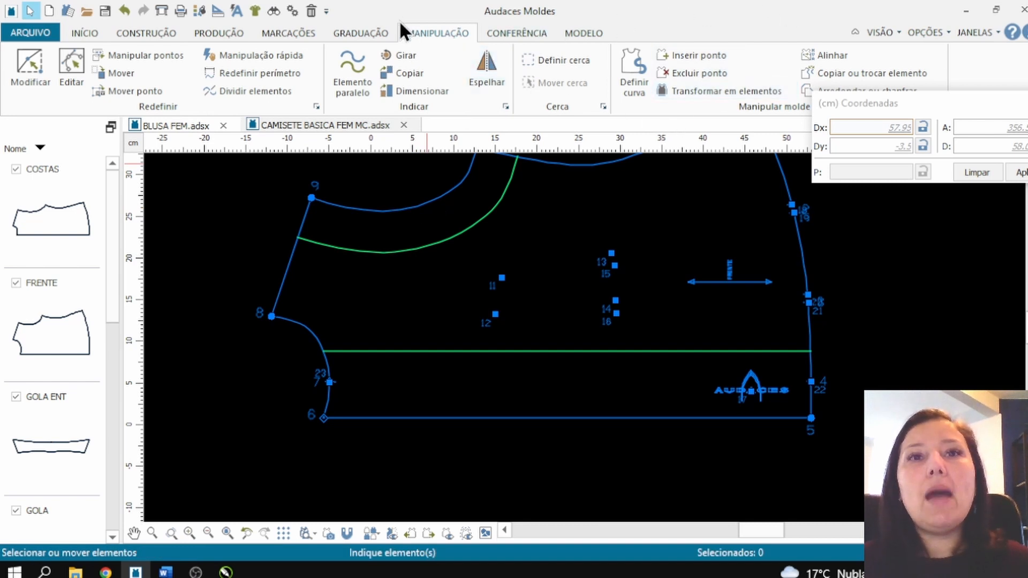
Step: Cut the front along the 8 cm parallel line in Automático mode with a 1 cm seam, and delete the cut-off closure strip
{"action": "left_click", "coordinate": [203, 31]}
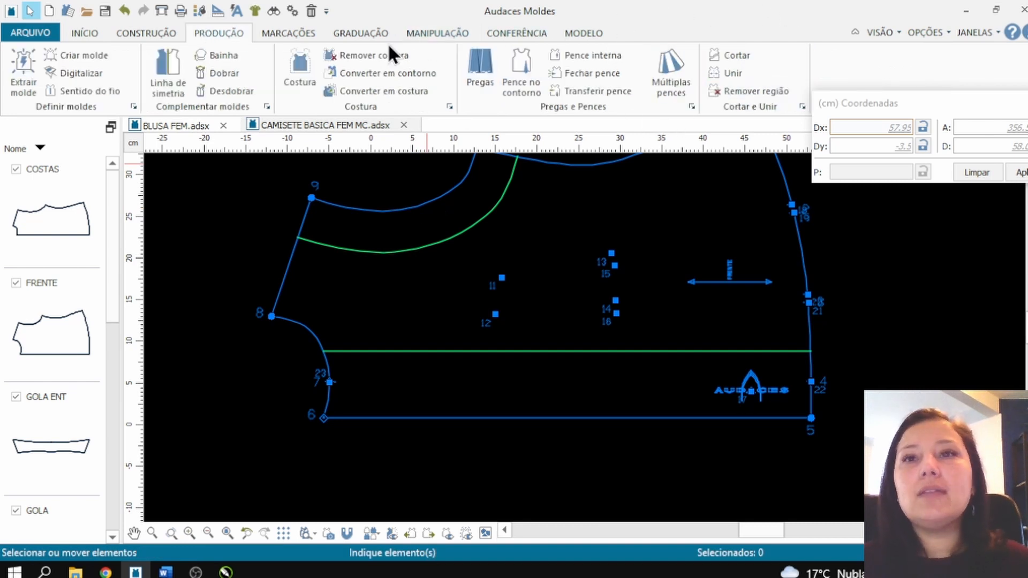
{"action": "left_click", "coordinate": [731, 55]}
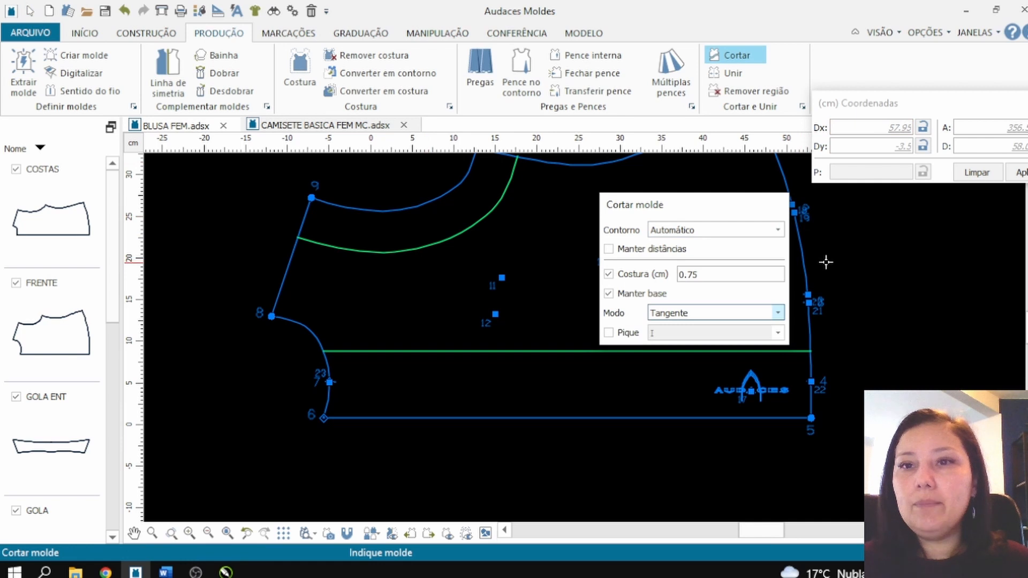
{"action": "left_click", "coordinate": [807, 268]}
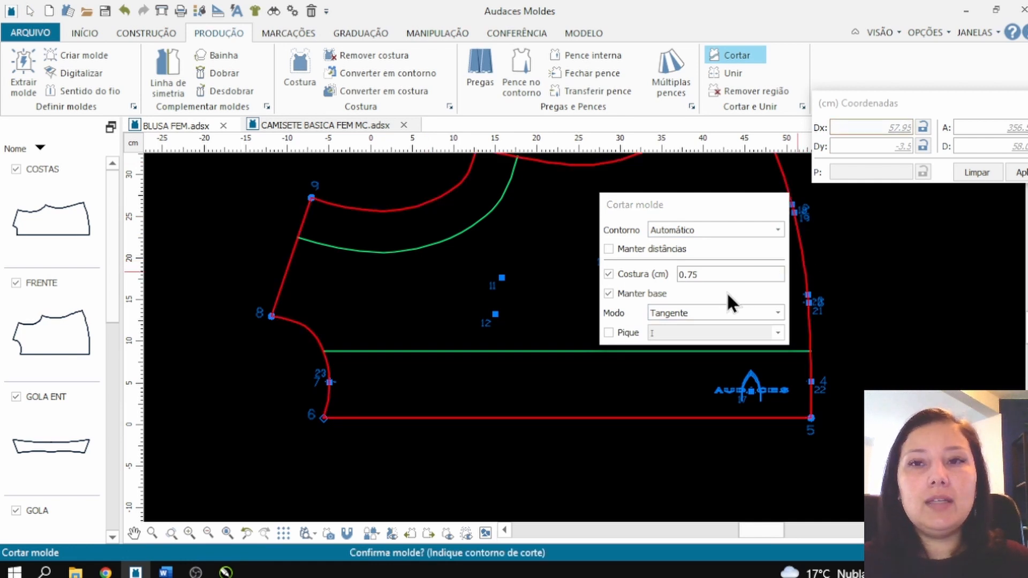
{"action": "left_click", "coordinate": [504, 351]}
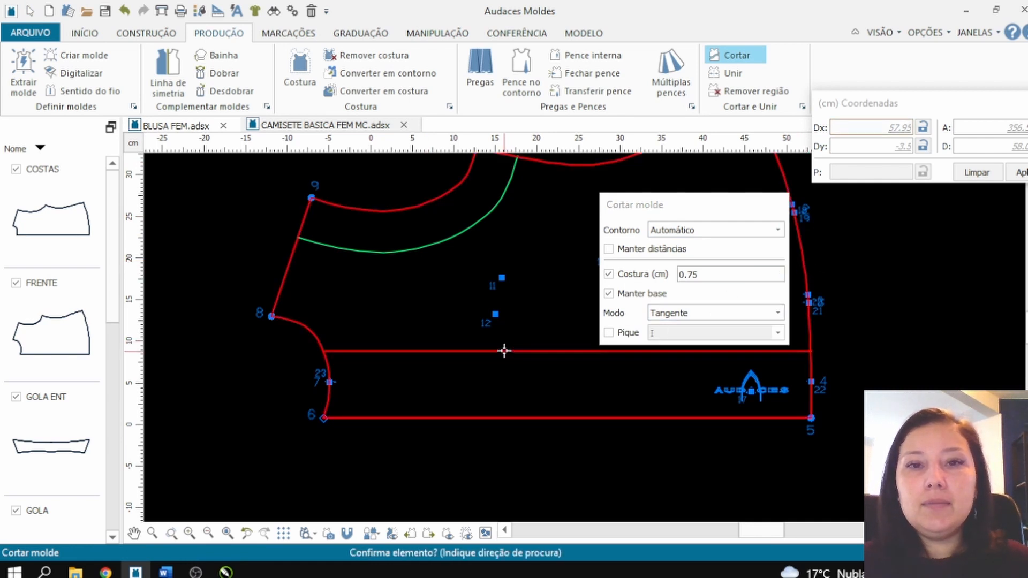
{"action": "left_click", "coordinate": [706, 273]}
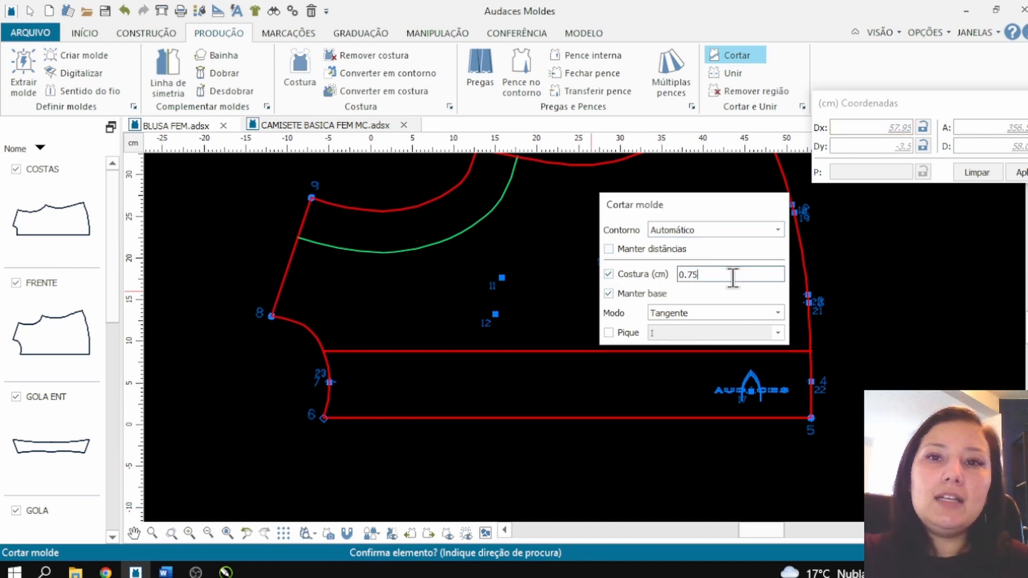
{"action": "left_click_drag", "start_coordinate": [731, 275], "coordinate": [658, 276]}
{"action": "type", "text": "1"}
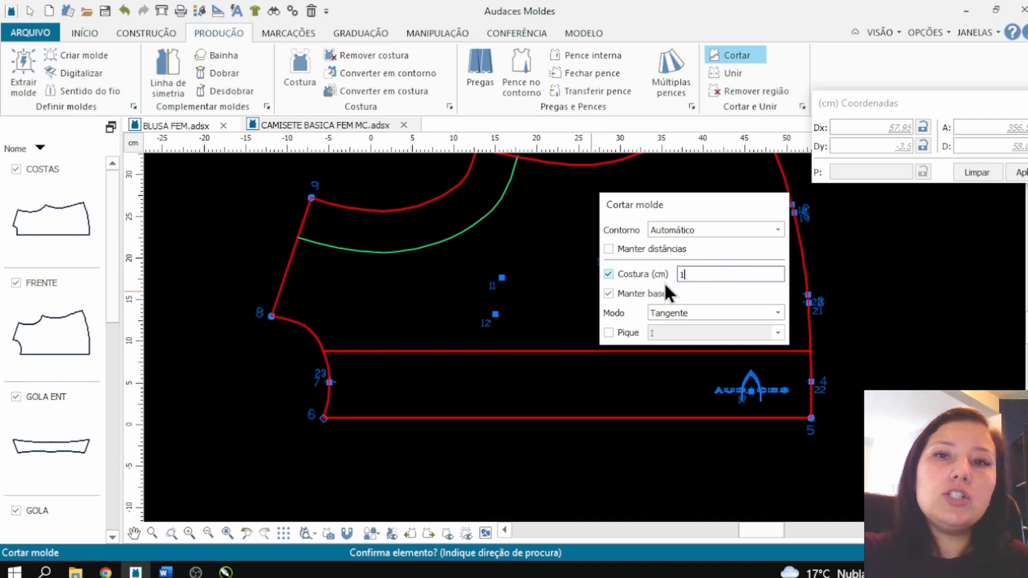
{"action": "left_click", "coordinate": [639, 352]}
{"action": "left_click", "coordinate": [634, 381]}
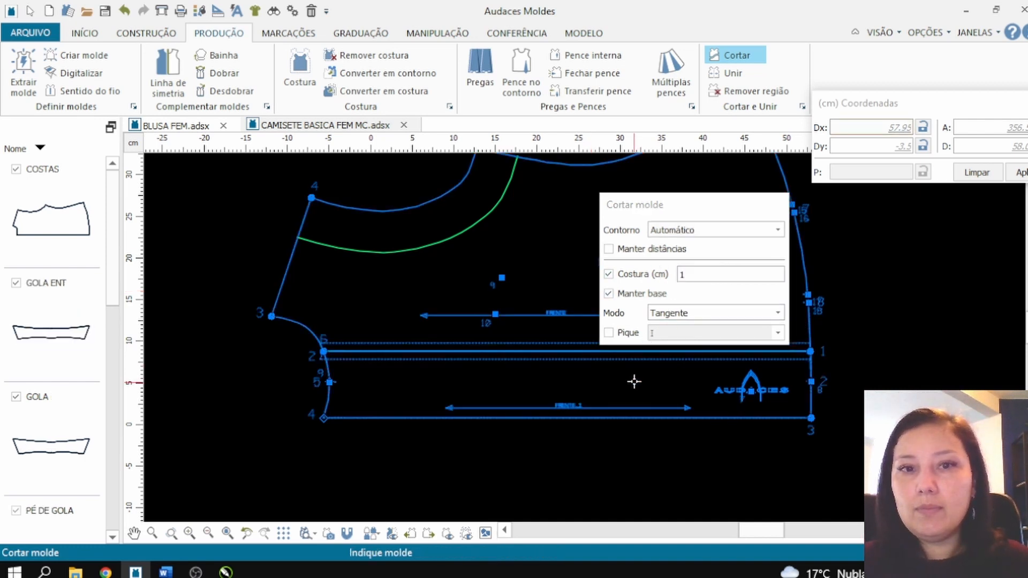
{"action": "key", "text": "Escape"}
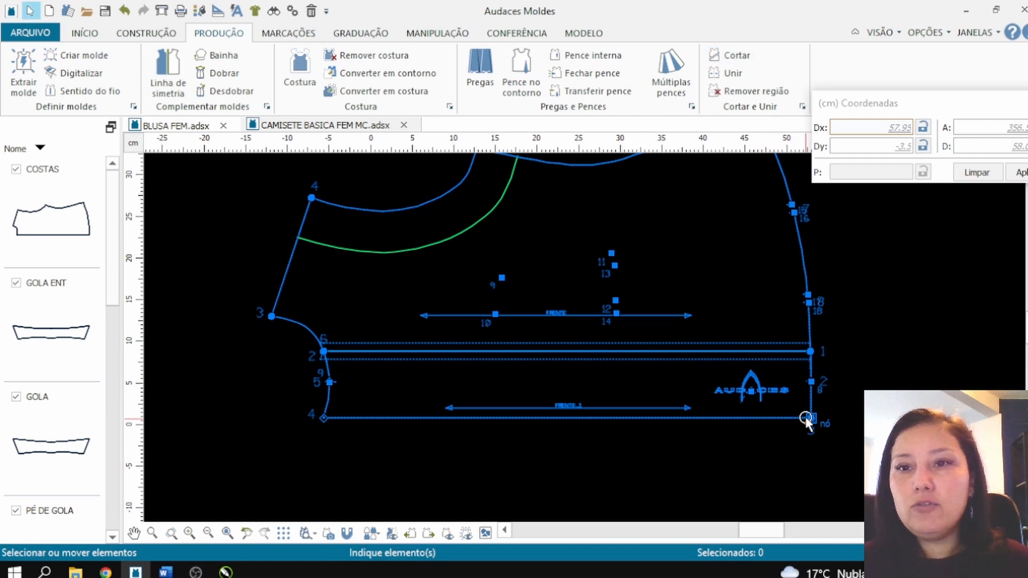
{"action": "left_click", "coordinate": [807, 418]}
{"action": "key", "text": "Delete"}
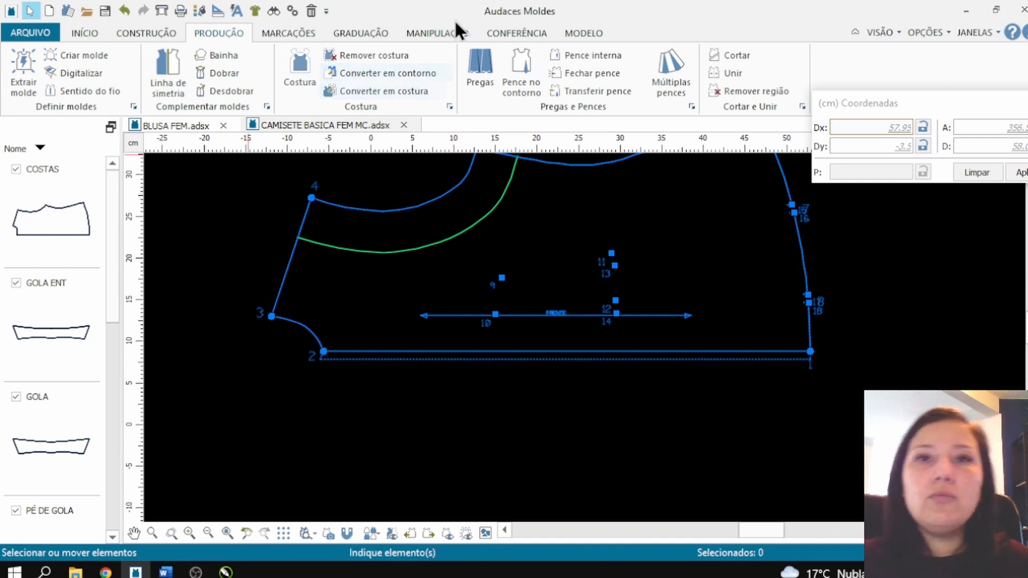
Step: Measure the perimeter of the front's new cut edge
{"action": "left_click", "coordinate": [517, 33]}
{"action": "left_click", "coordinate": [87, 72]}
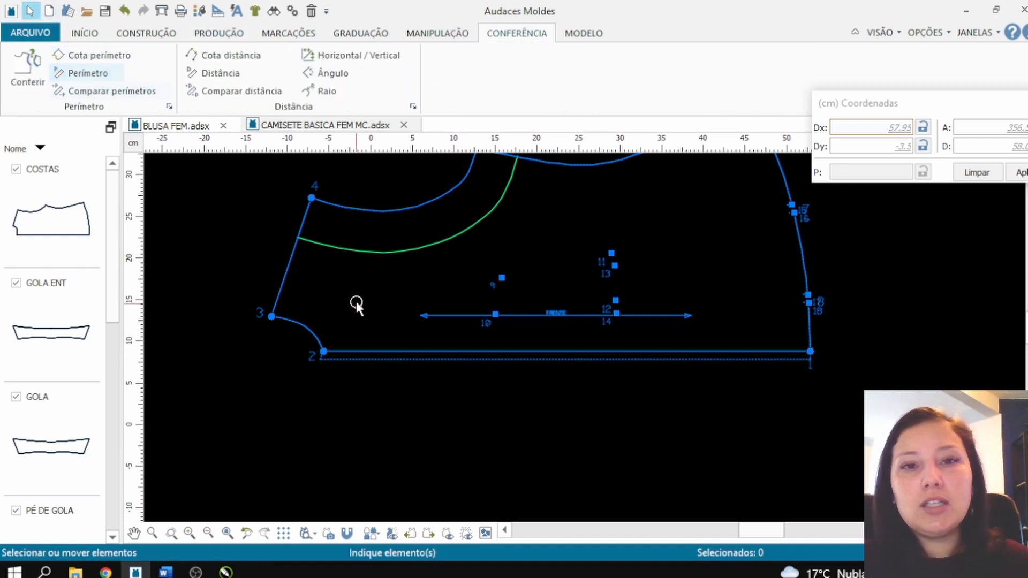
{"action": "left_click", "coordinate": [75, 74]}
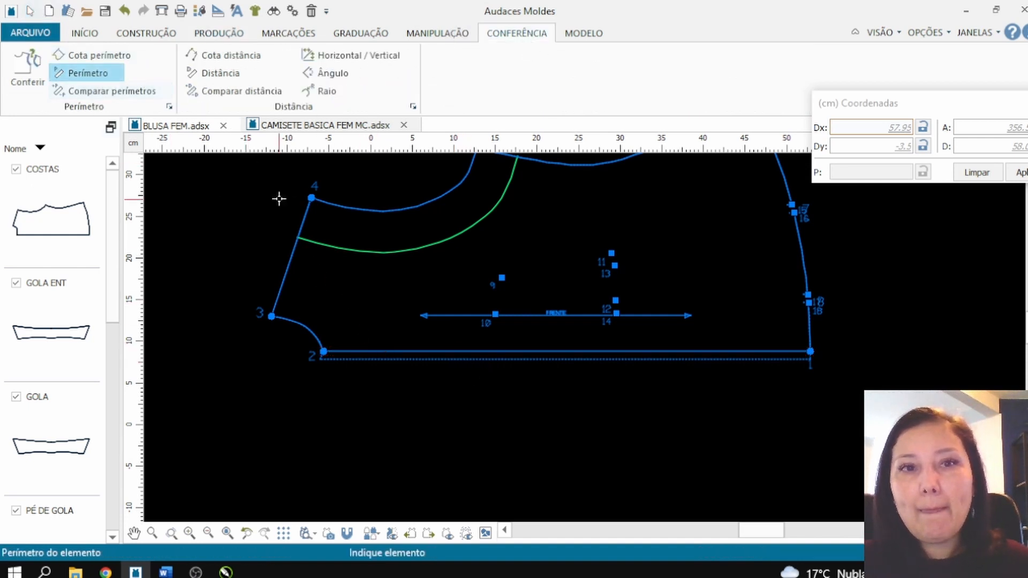
{"action": "left_click", "coordinate": [473, 352]}
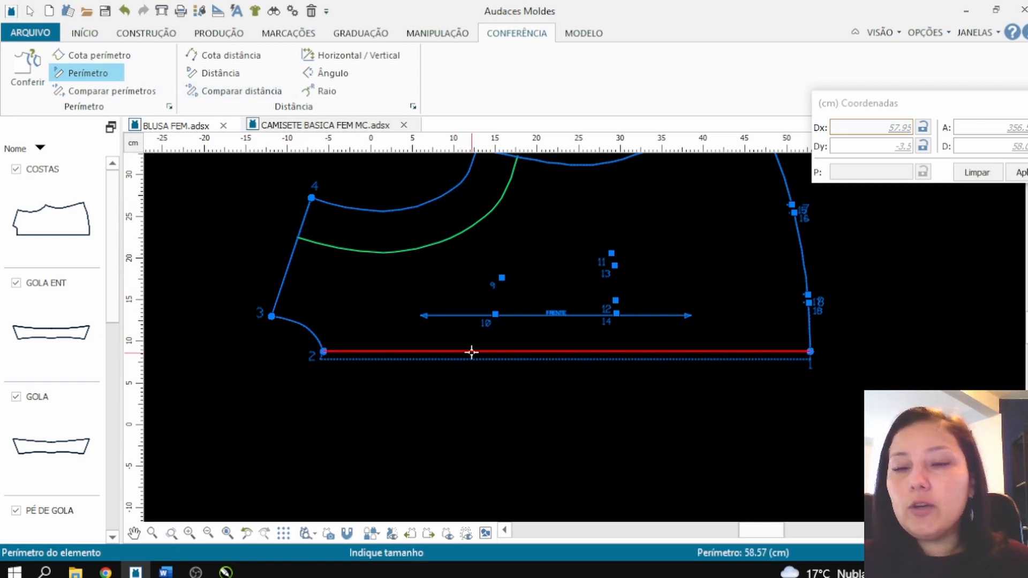
{"action": "key", "text": "Escape"}
Step: Create a 58.57 by 4 cm rectangular pattern piece and snap its upper hem-side corner to the hem end of the front's cut edge
{"action": "left_click", "coordinate": [153, 34]}
{"action": "left_click", "coordinate": [46, 73]}
{"action": "left_click", "coordinate": [295, 395]}
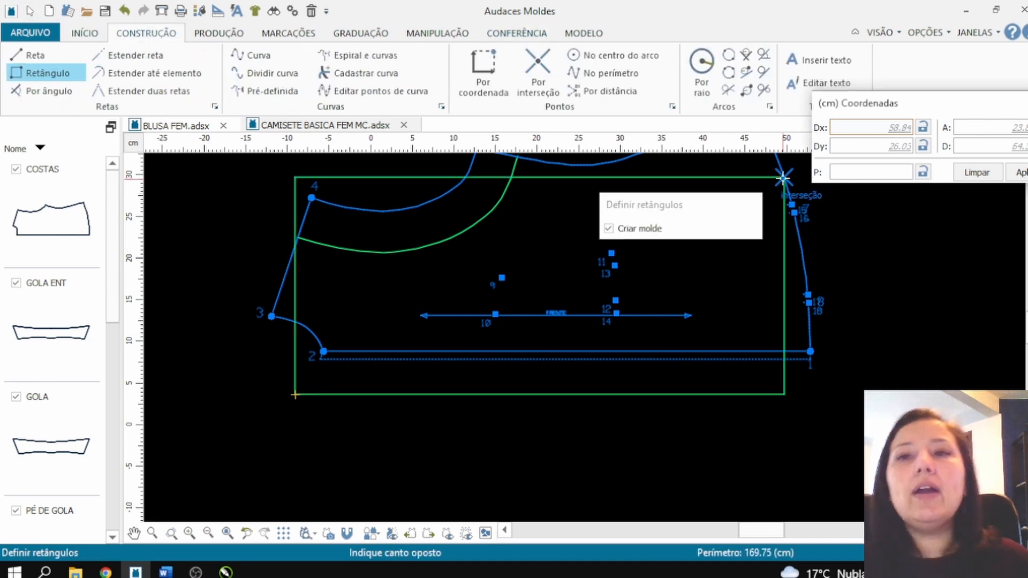
{"action": "left_click", "coordinate": [850, 144]}
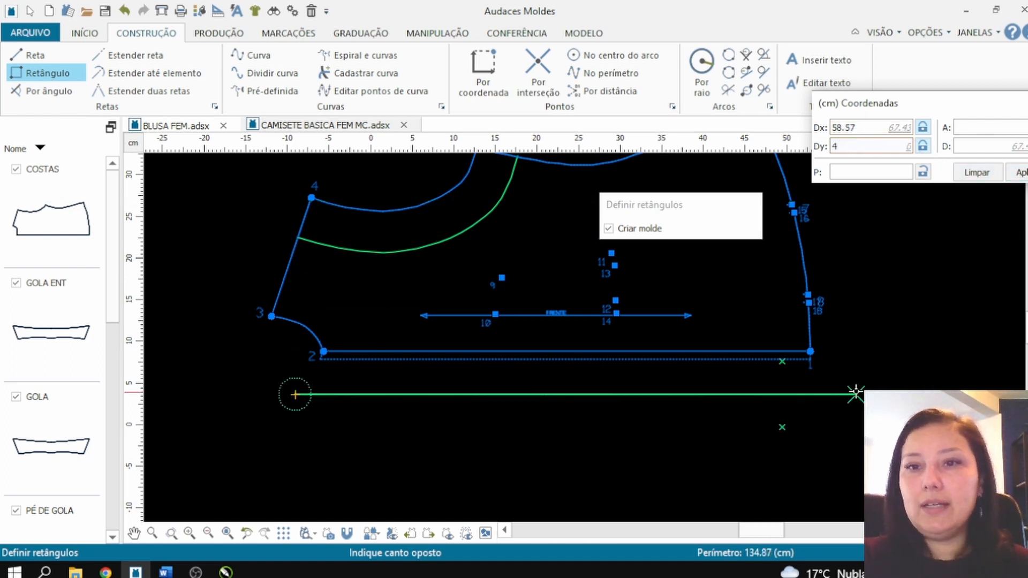
{"action": "key", "text": "Return"}
{"action": "left_click_drag", "start_coordinate": [783, 401], "coordinate": [810, 352]}
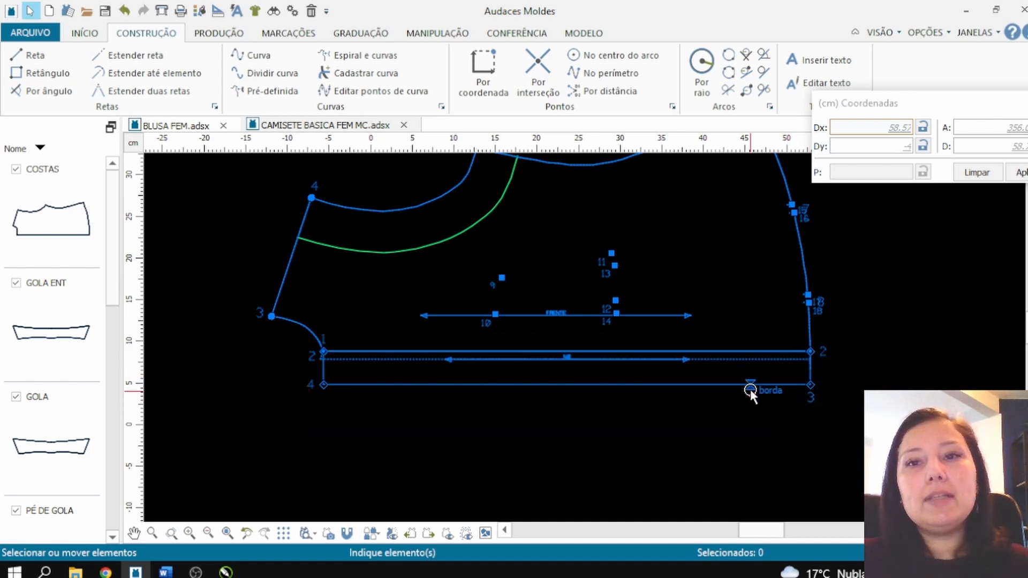
Step: Move the rectangular strip about 6 cm below the front's cut edge and unfold it along its upper long edge with Desdobrar, Automático
{"action": "left_click_drag", "start_coordinate": [750, 384], "coordinate": [740, 433]}
{"action": "left_click", "coordinate": [852, 414]}
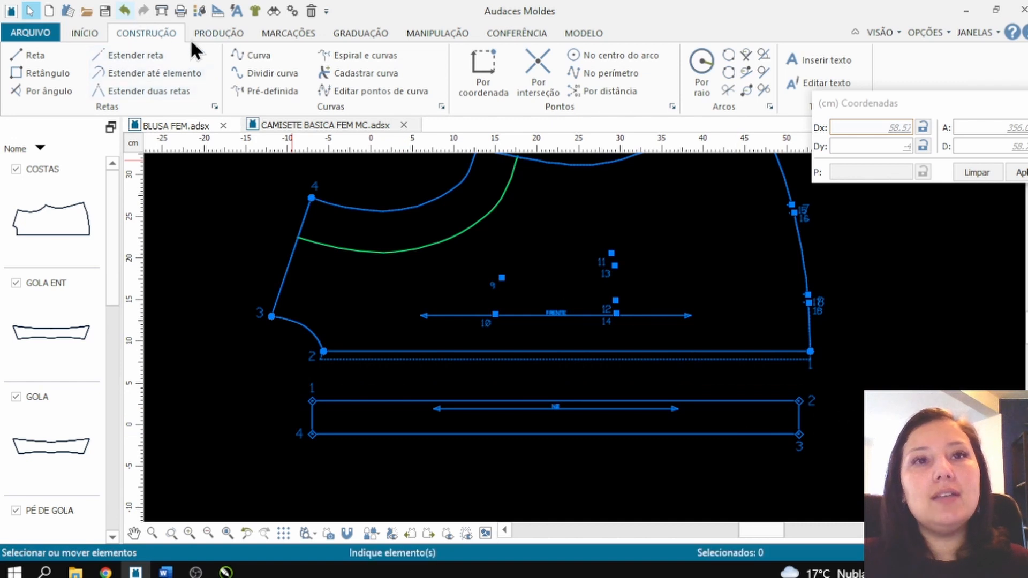
{"action": "left_click", "coordinate": [206, 29]}
{"action": "left_click", "coordinate": [217, 72]}
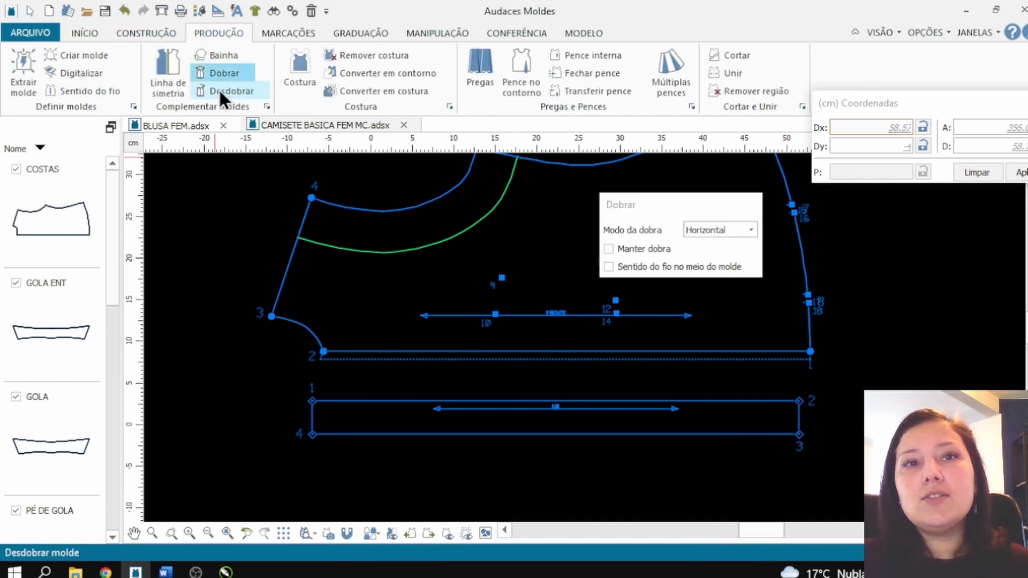
{"action": "left_click", "coordinate": [219, 90]}
{"action": "left_click", "coordinate": [537, 404]}
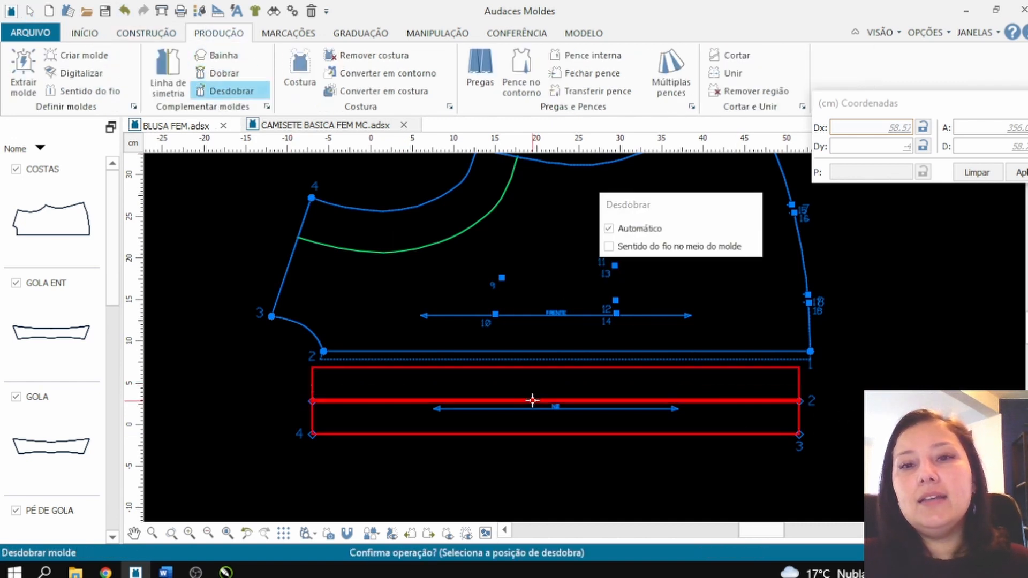
{"action": "left_click", "coordinate": [533, 400]}
{"action": "scroll", "coordinate": [558, 397], "scroll_direction": "down", "scroll_amount": 2}
{"action": "scroll", "coordinate": [681, 425], "scroll_direction": "up", "scroll_amount": 1}
{"action": "key", "text": "Escape"}
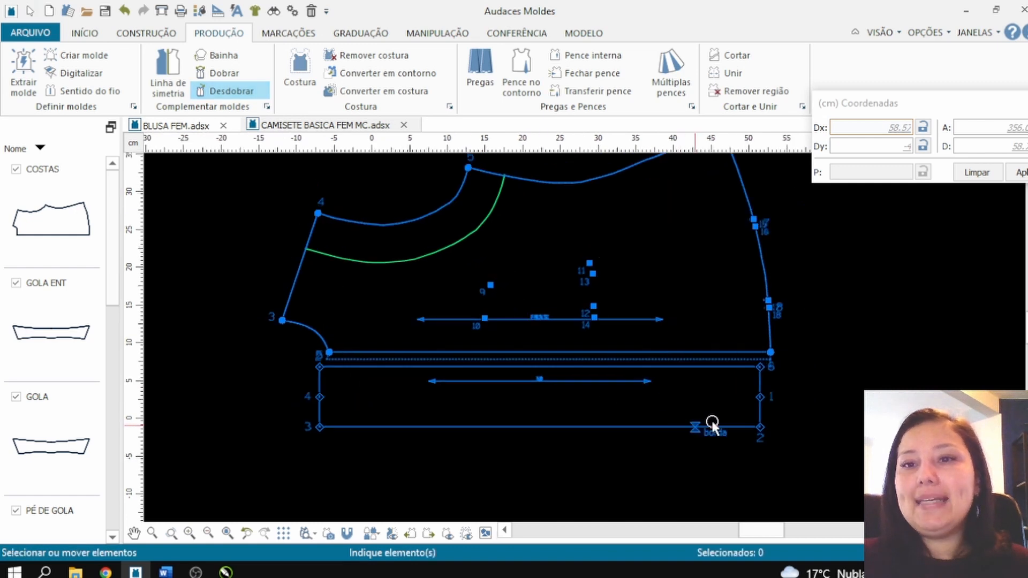
Step: Snap the unfolded strip's upper hem-side corner to the hem end of the front's cut edge
{"action": "left_click", "coordinate": [759, 369]}
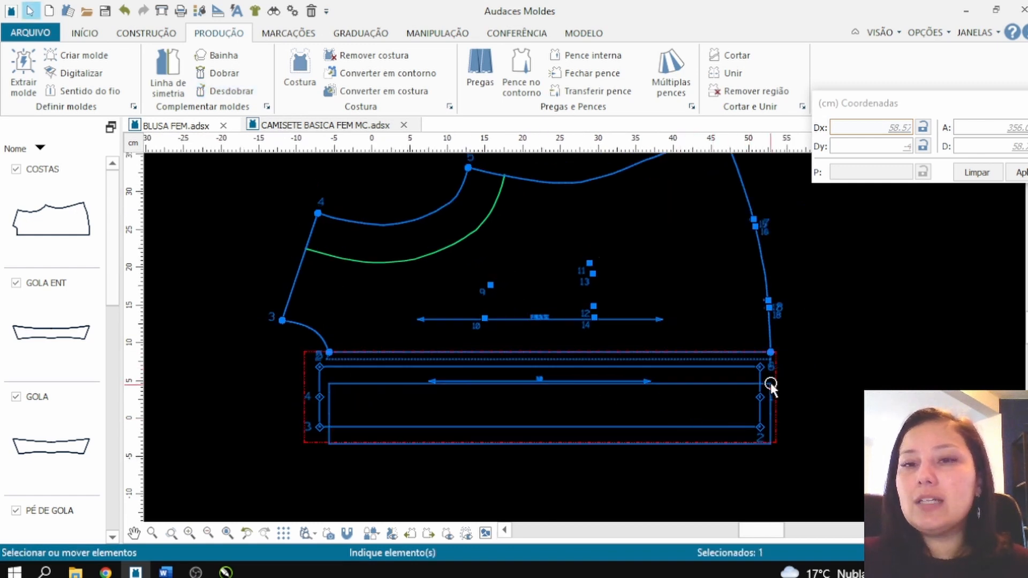
{"action": "left_click_drag", "start_coordinate": [759, 368], "coordinate": [769, 354]}
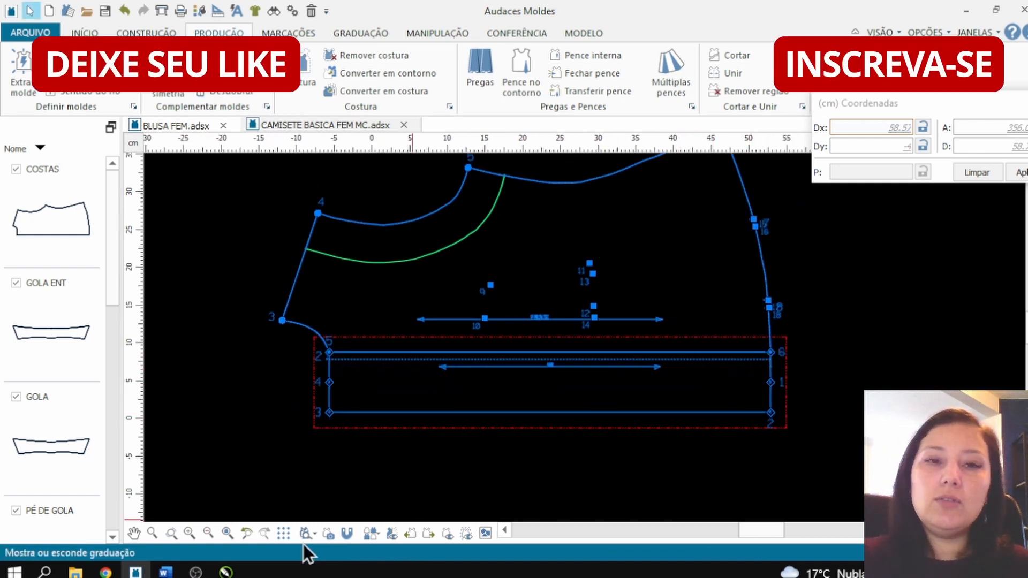
{"action": "left_click", "coordinate": [309, 467]}
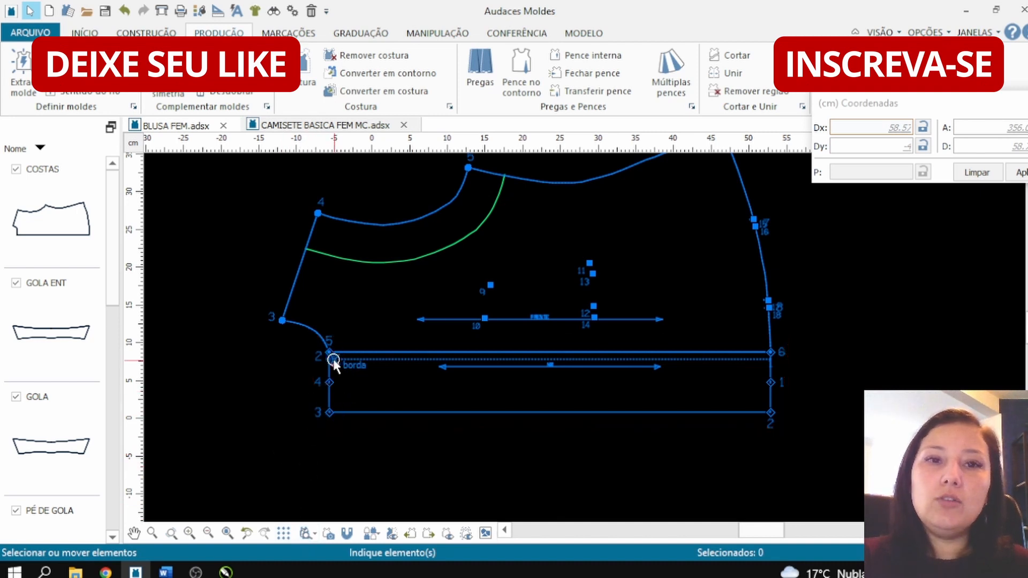
{"action": "left_click", "coordinate": [653, 350]}
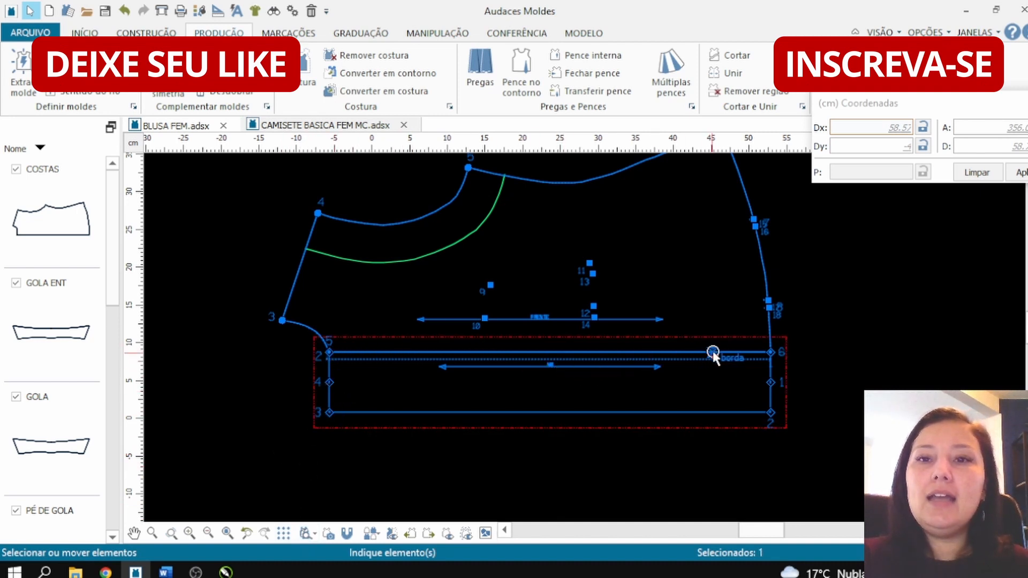
Step: Move the unfolded placket strip about 6 cm below the front's cut edge so the two pieces are separate
{"action": "left_click_drag", "start_coordinate": [741, 415], "coordinate": [715, 452]}
{"action": "left_click", "coordinate": [717, 428]}
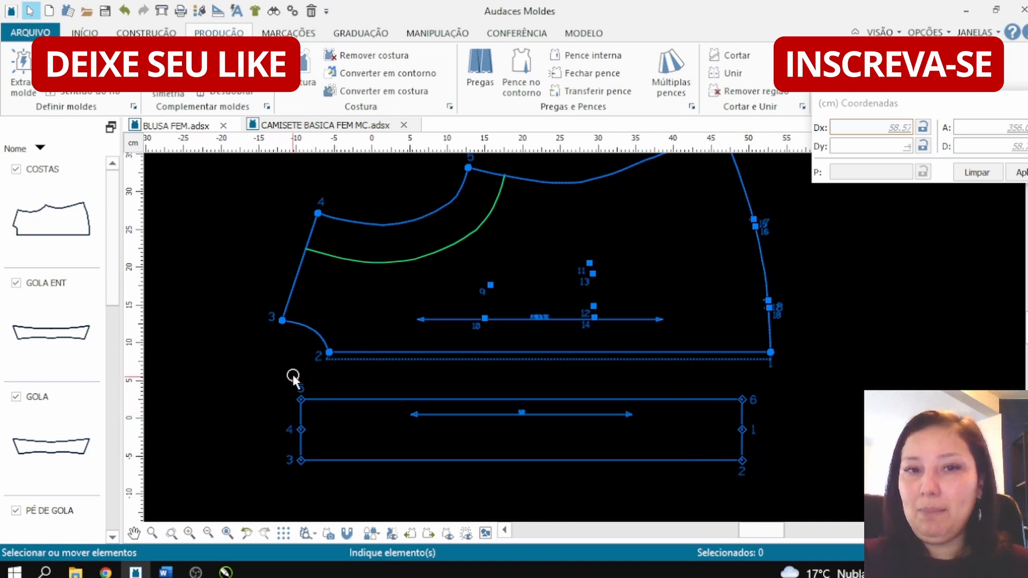
{"action": "scroll", "coordinate": [425, 374], "scroll_direction": "down", "scroll_amount": 3}
{"action": "scroll", "coordinate": [420, 376], "scroll_direction": "up", "scroll_amount": 1}
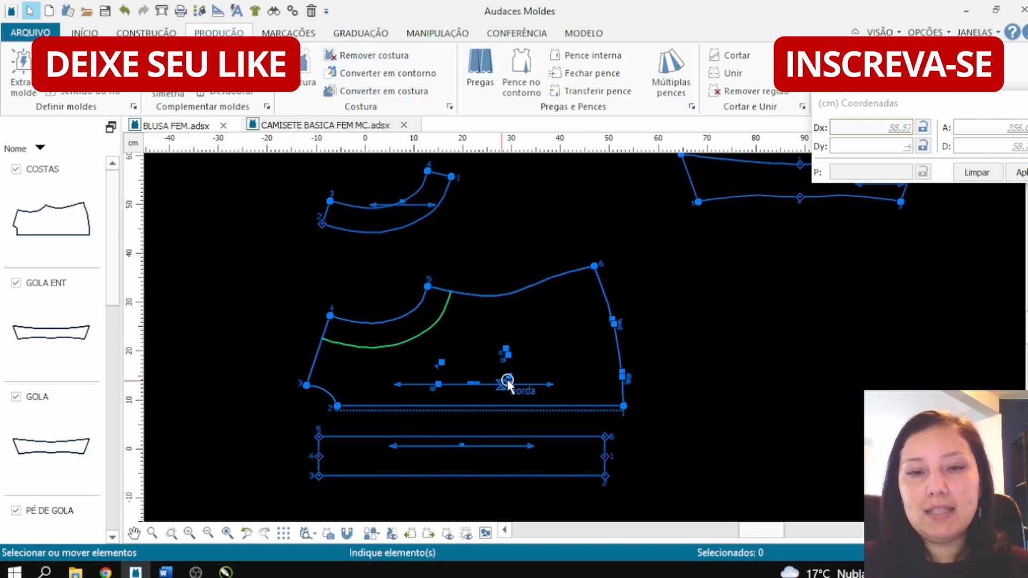
Step: Remove the internal notches marked inside the front piece with Remover pique
{"action": "scroll", "coordinate": [507, 381], "scroll_direction": "up", "scroll_amount": 3}
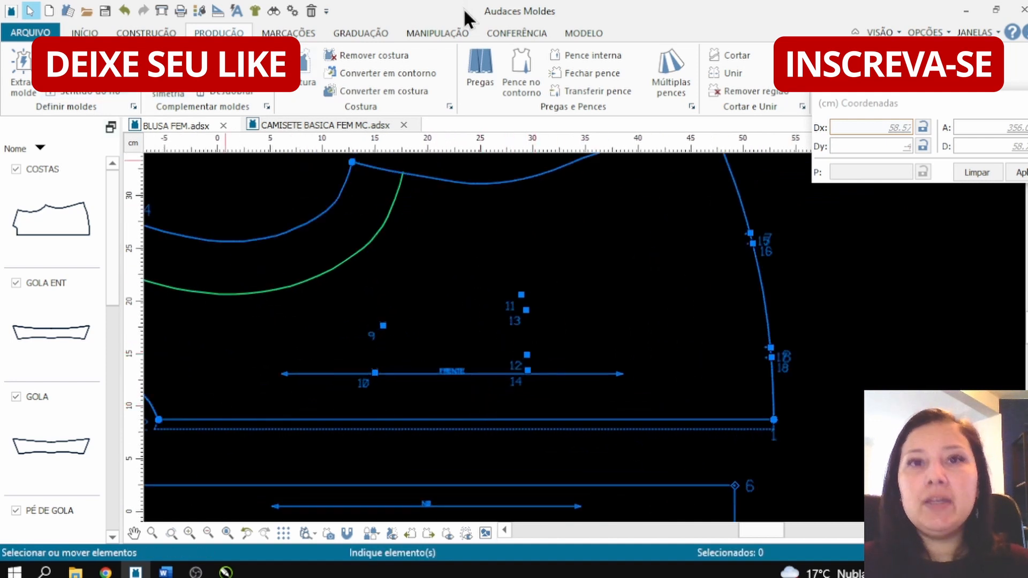
{"action": "left_click", "coordinate": [447, 34]}
{"action": "left_click", "coordinate": [384, 28]}
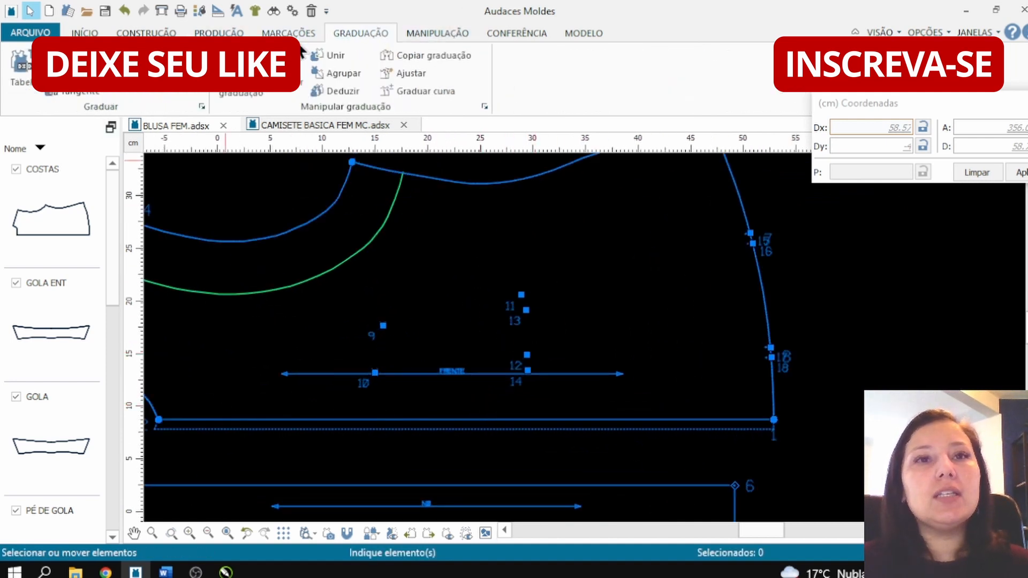
{"action": "left_click", "coordinate": [274, 30]}
{"action": "left_click", "coordinate": [62, 80]}
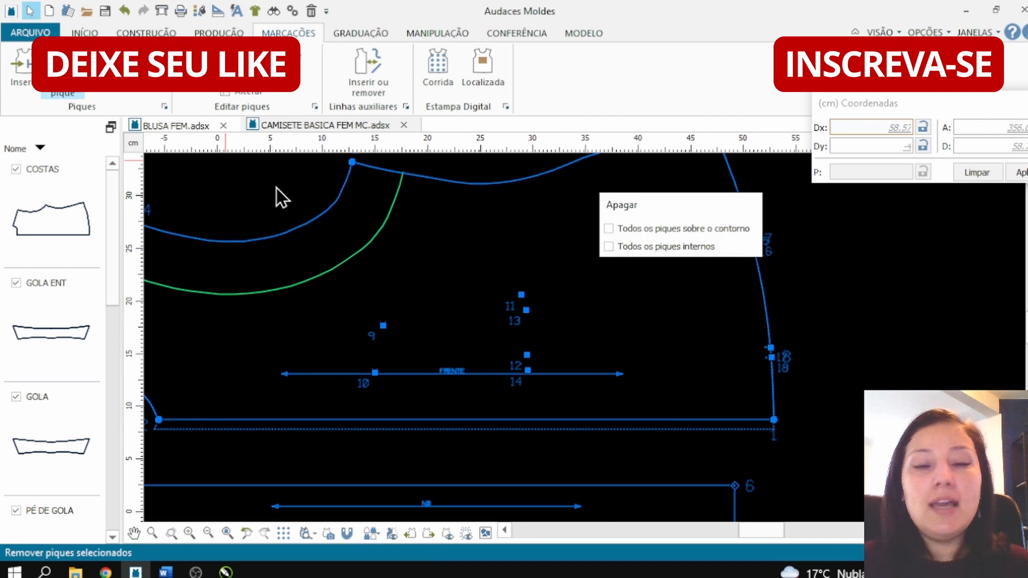
{"action": "left_click", "coordinate": [380, 326]}
{"action": "left_click", "coordinate": [382, 326]}
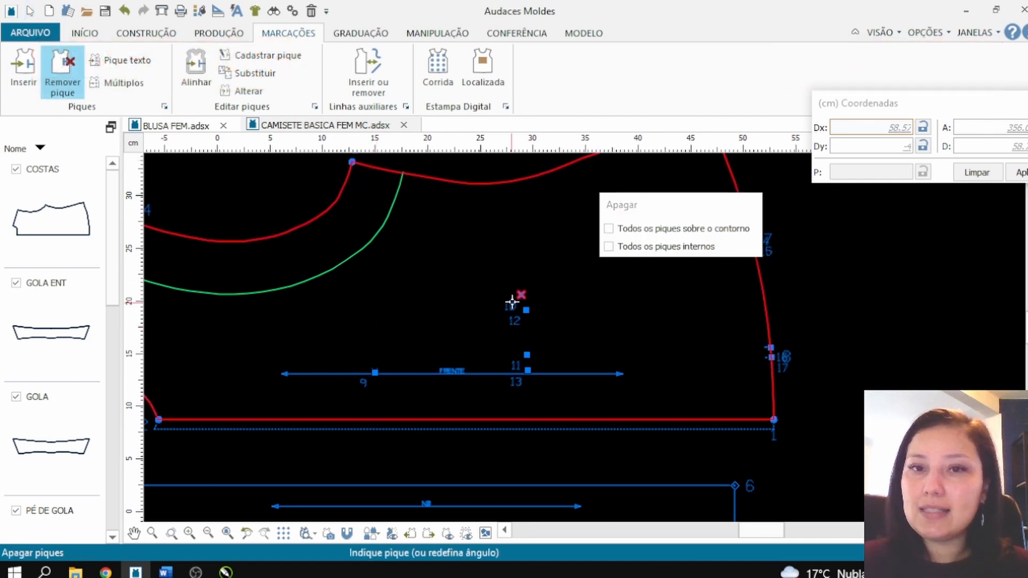
{"action": "left_click", "coordinate": [513, 302]}
{"action": "left_click", "coordinate": [523, 319]}
{"action": "left_click", "coordinate": [528, 354]}
{"action": "left_click", "coordinate": [527, 368]}
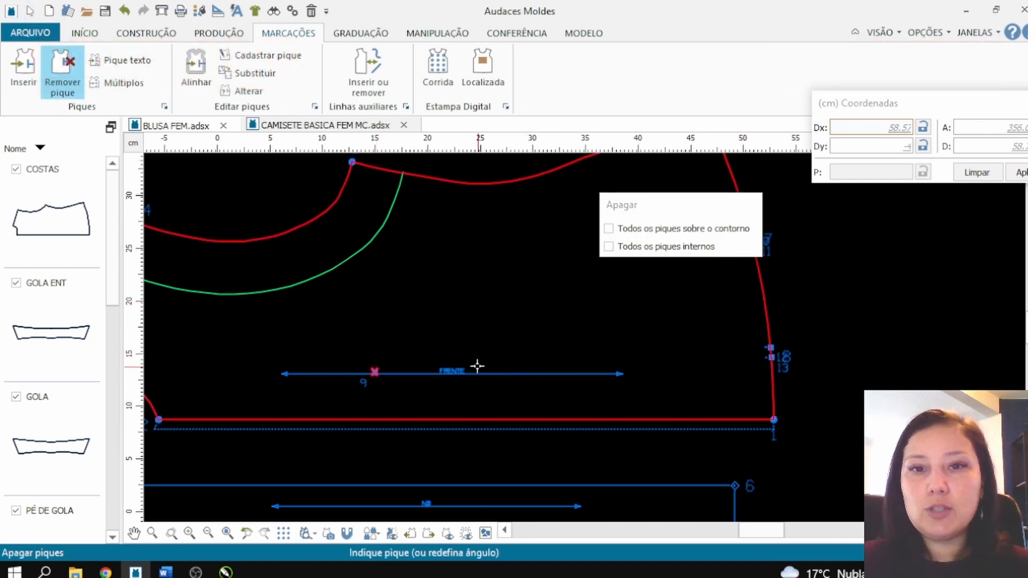
Step: Remove the remaining notches along the front's hem contour
{"action": "left_click", "coordinate": [783, 354]}
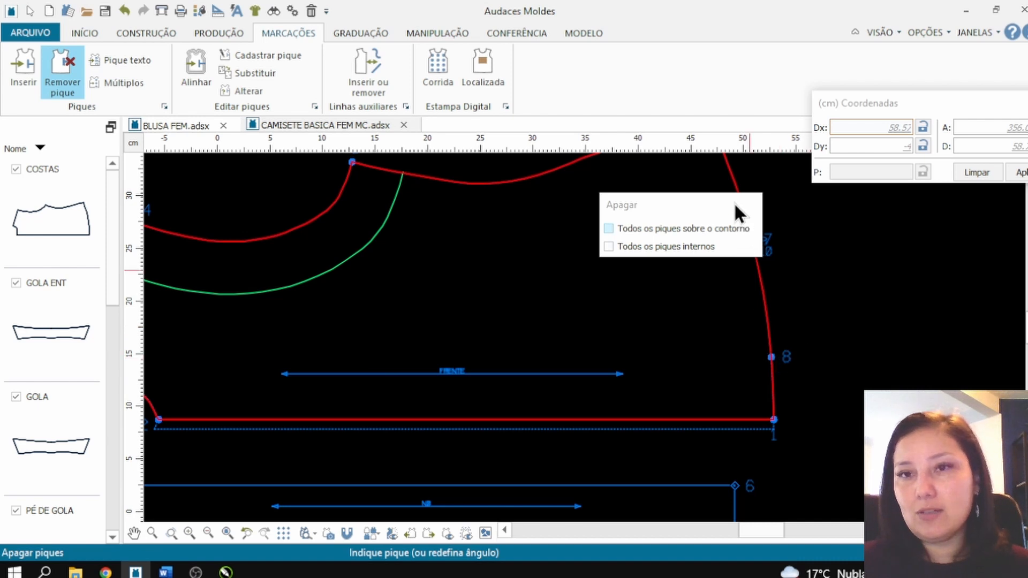
{"action": "left_click_drag", "start_coordinate": [739, 214], "coordinate": [937, 64]}
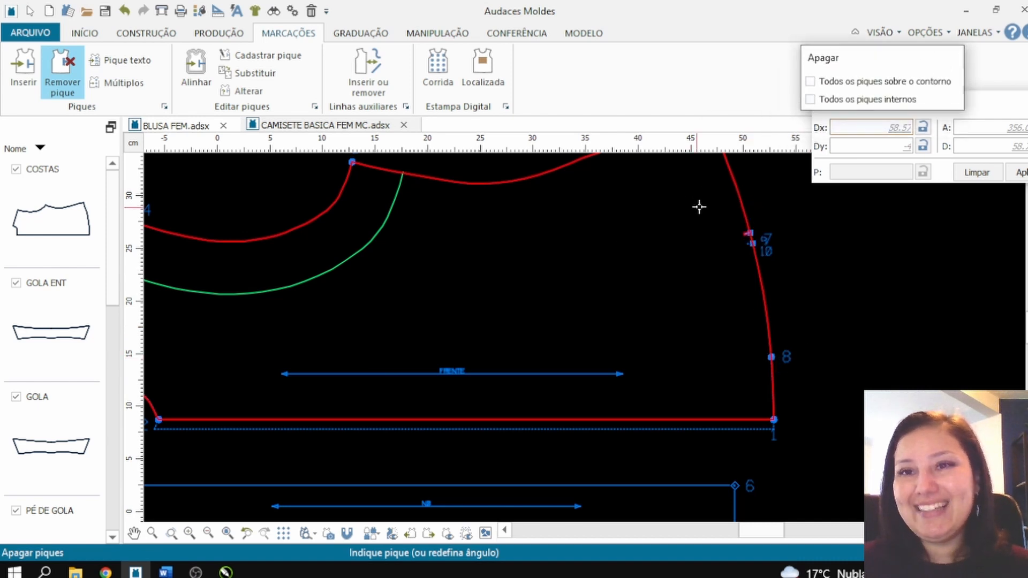
{"action": "left_click", "coordinate": [761, 276]}
{"action": "scroll", "coordinate": [487, 259], "scroll_direction": "down", "scroll_amount": 4}
{"action": "scroll", "coordinate": [477, 260], "scroll_direction": "up", "scroll_amount": 2}
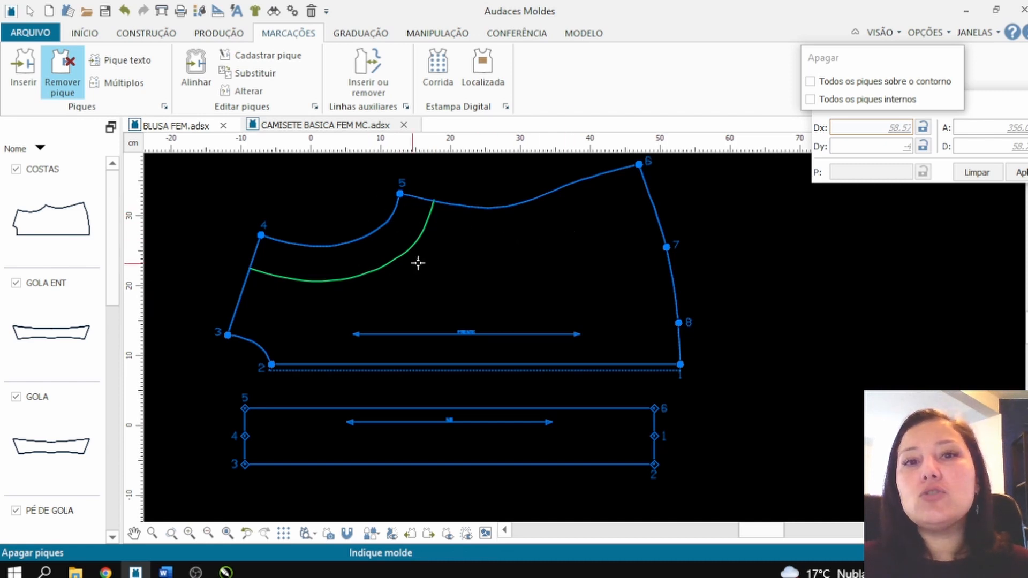
Step: Draw a rectangular pattern piece about 14.5 by 11 cm on the front for the pocket, resting its lower edge on the grain line
{"action": "left_click", "coordinate": [147, 33]}
{"action": "left_click", "coordinate": [50, 71]}
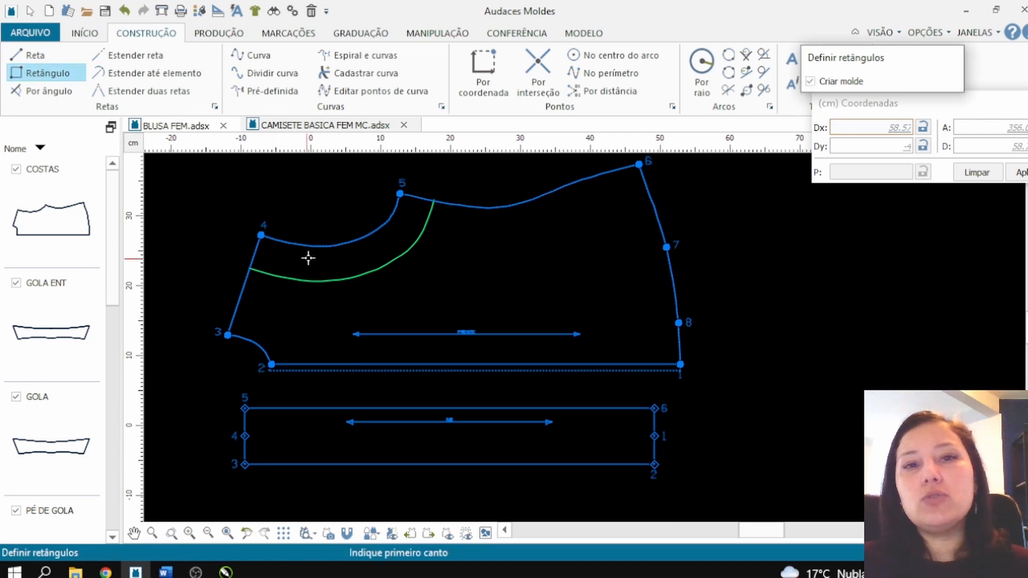
{"action": "left_click", "coordinate": [391, 246]}
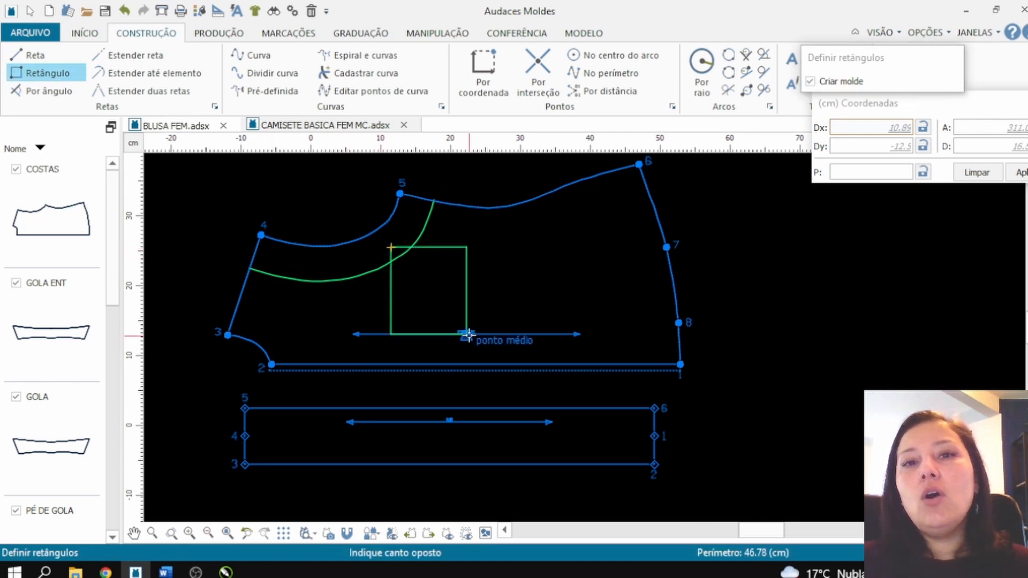
{"action": "left_click", "coordinate": [493, 325]}
{"action": "scroll", "coordinate": [406, 301], "scroll_direction": "up", "scroll_amount": 1}
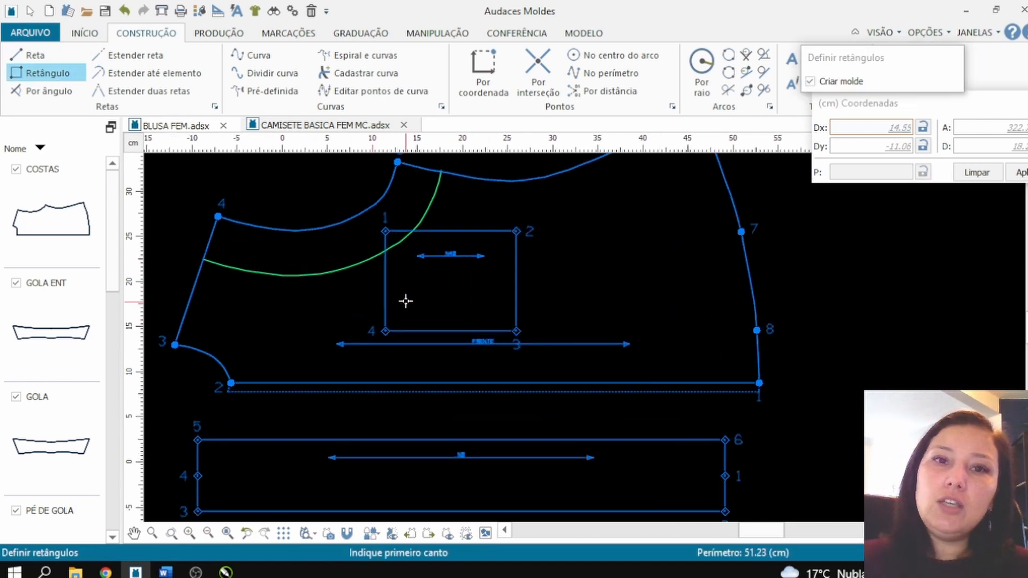
{"action": "scroll", "coordinate": [444, 236], "scroll_direction": "up", "scroll_amount": 1}
{"action": "key", "text": "Escape"}
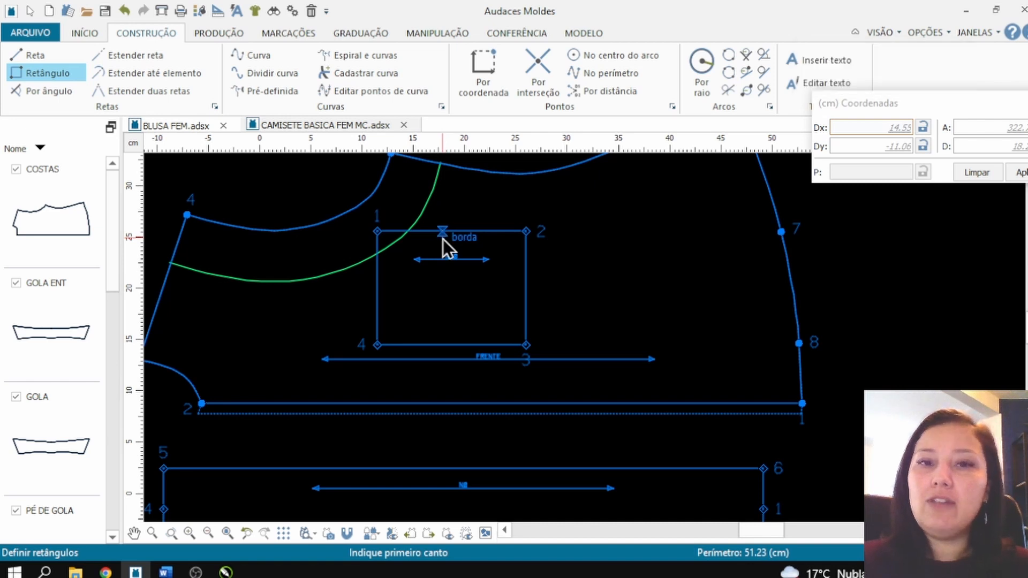
{"action": "left_click_drag", "start_coordinate": [442, 230], "coordinate": [500, 202]}
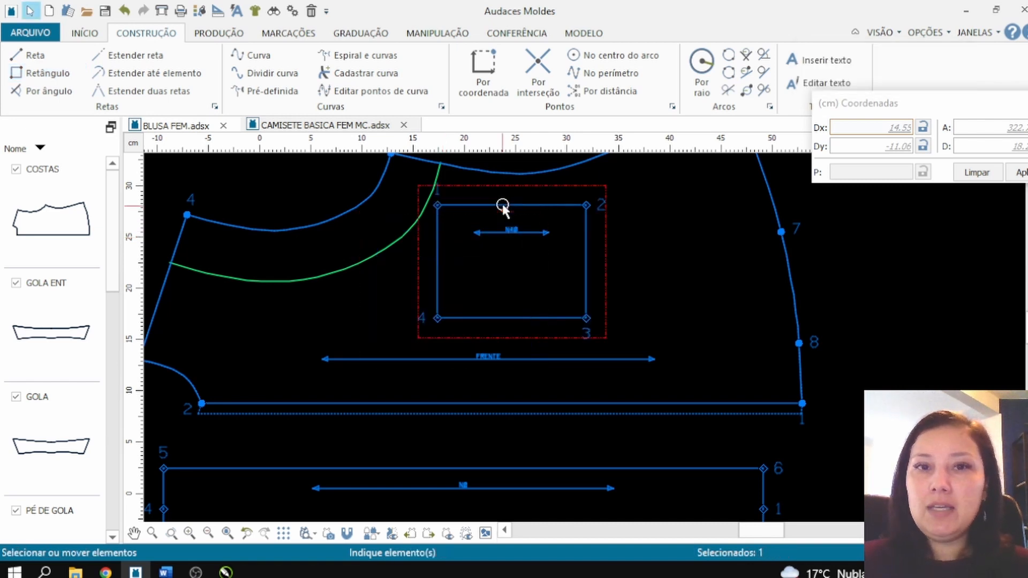
{"action": "left_click_drag", "start_coordinate": [437, 318], "coordinate": [377, 360]}
Step: Delete the green armhole facing curve from the front and reposition the pocket rectangle with its lower edge on the grain line
{"action": "left_click", "coordinate": [294, 286]}
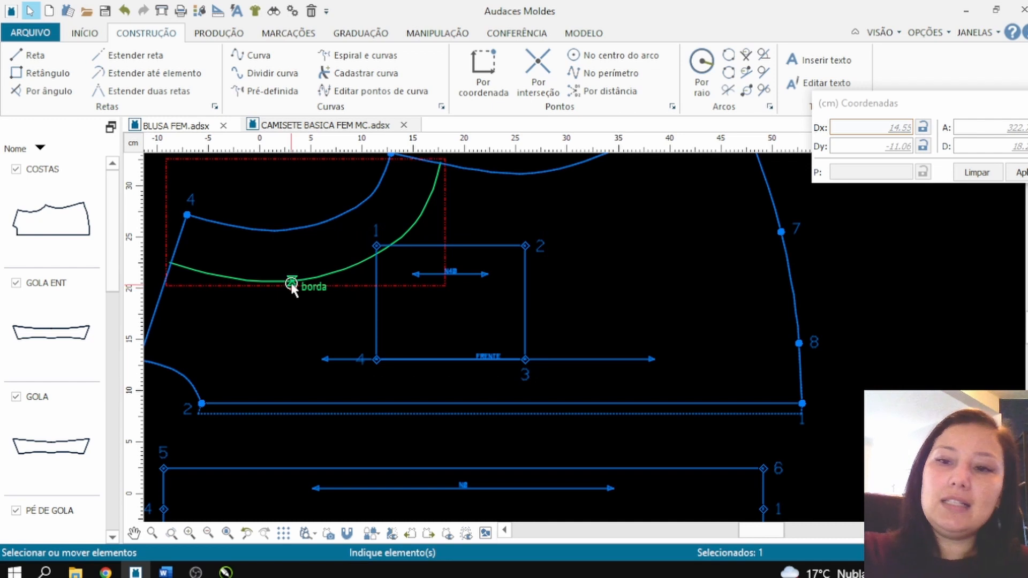
{"action": "key", "text": "Delete"}
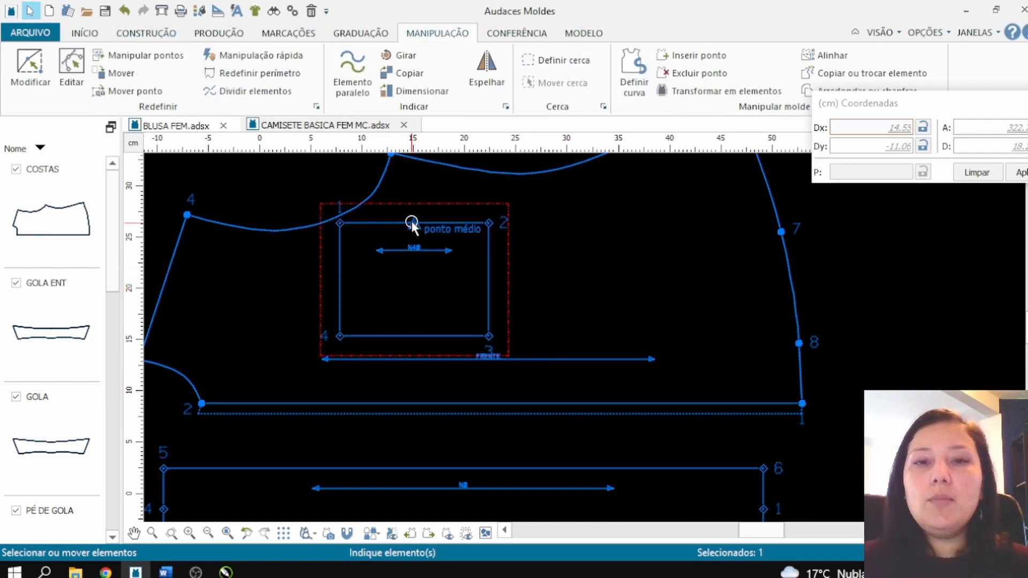
{"action": "left_click_drag", "start_coordinate": [415, 223], "coordinate": [481, 236]}
{"action": "left_click_drag", "start_coordinate": [408, 351], "coordinate": [371, 360]}
{"action": "left_click", "coordinate": [284, 196]}
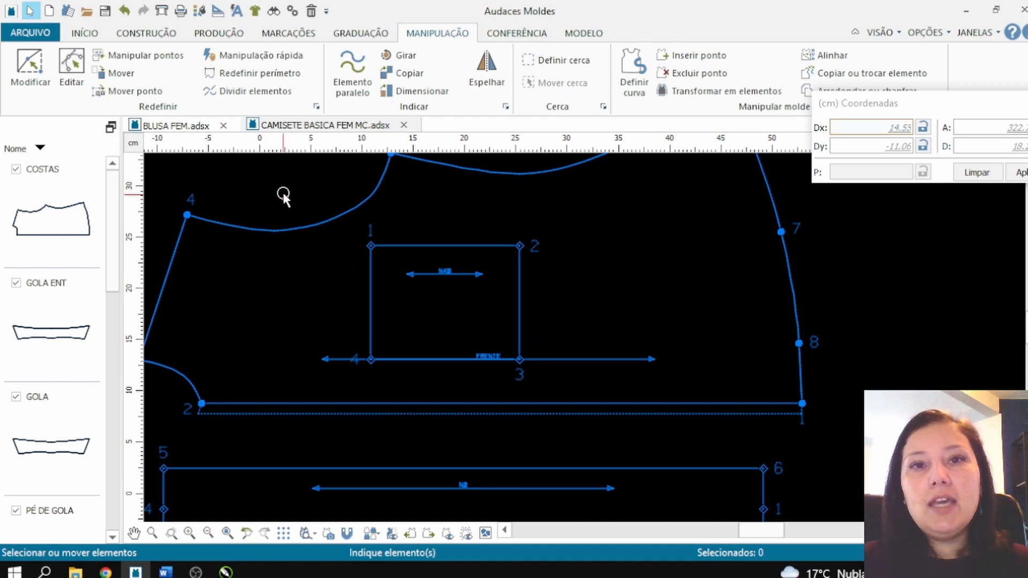
Step: Set both short sides of the pocket rectangle to 11 cm using Redefinir perímetro in Uni-direcional mode
{"action": "left_click", "coordinate": [245, 72]}
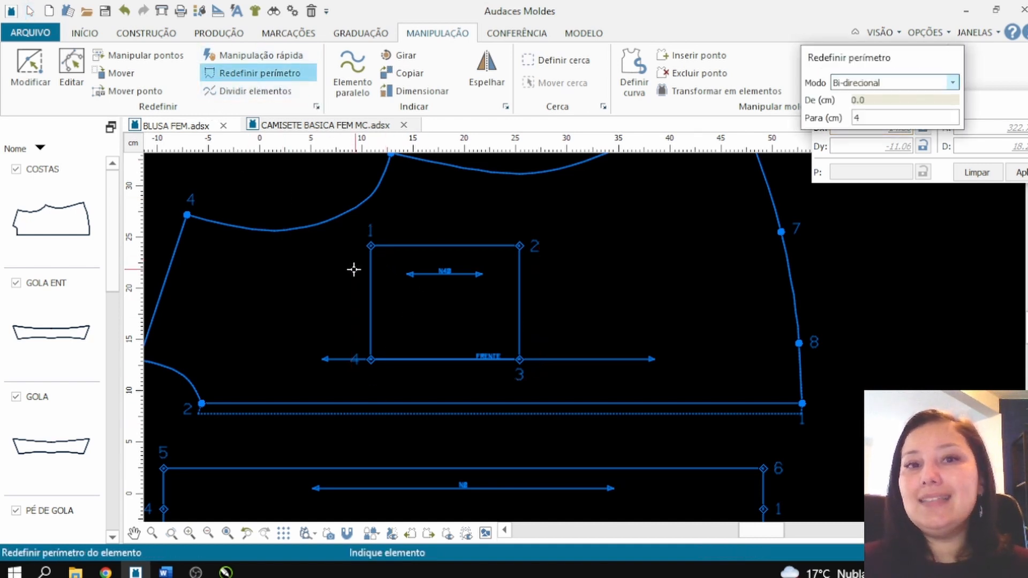
{"action": "left_click", "coordinate": [905, 86]}
{"action": "left_click", "coordinate": [892, 107]}
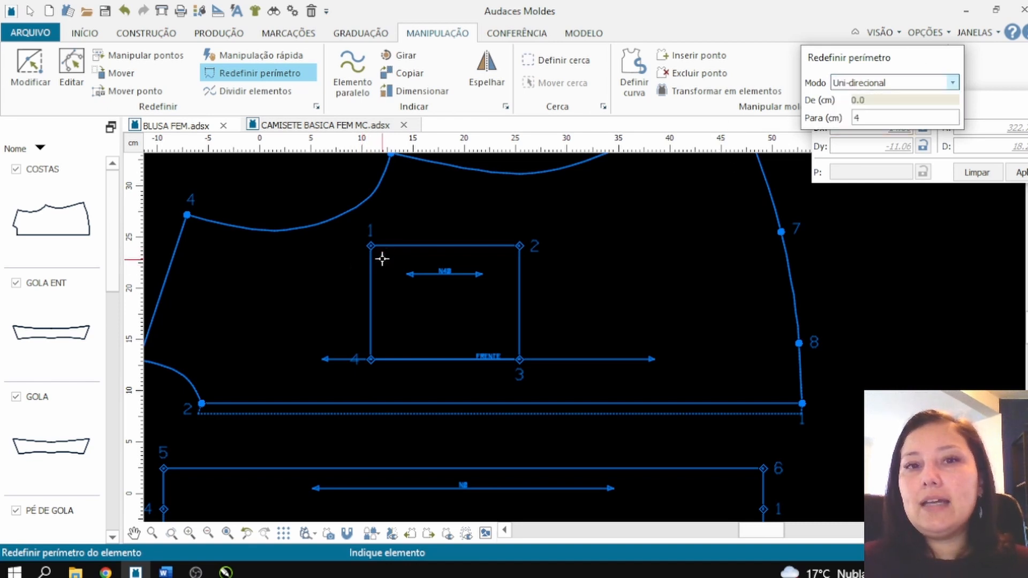
{"action": "left_click", "coordinate": [370, 263]}
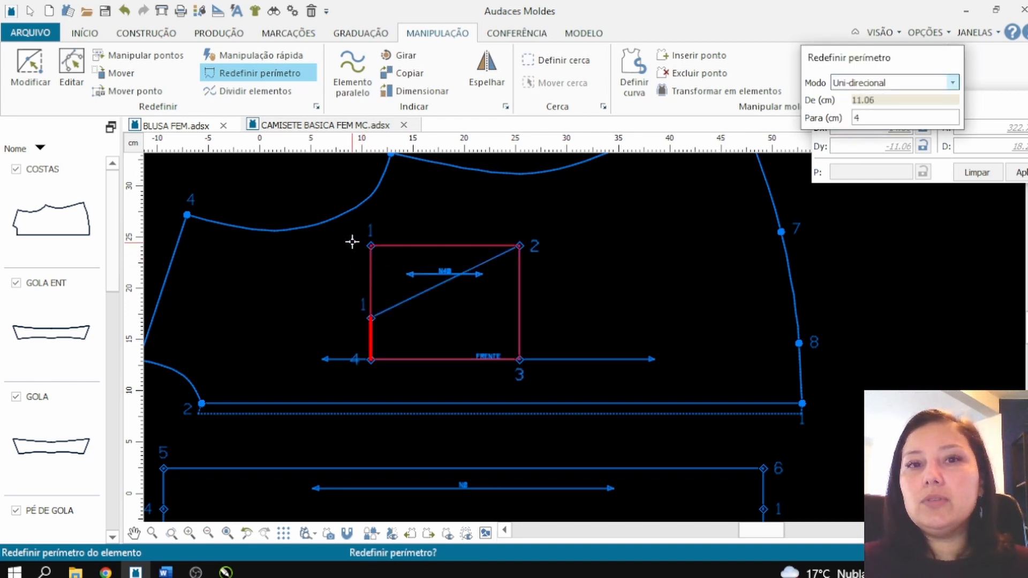
{"action": "left_click", "coordinate": [873, 119]}
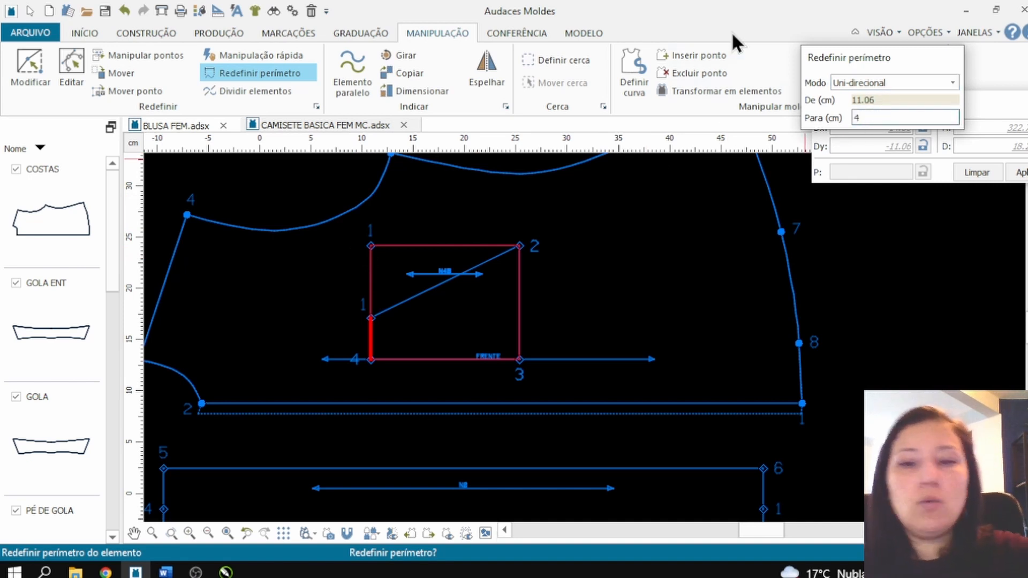
{"action": "key", "text": "BackSpace"}
{"action": "type", "text": "11"}
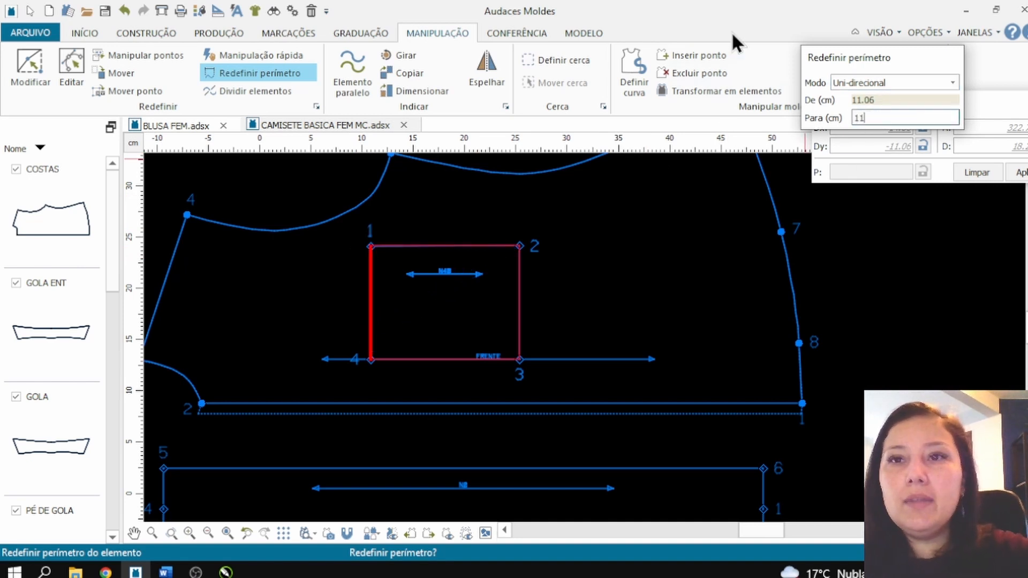
{"action": "left_click", "coordinate": [358, 254]}
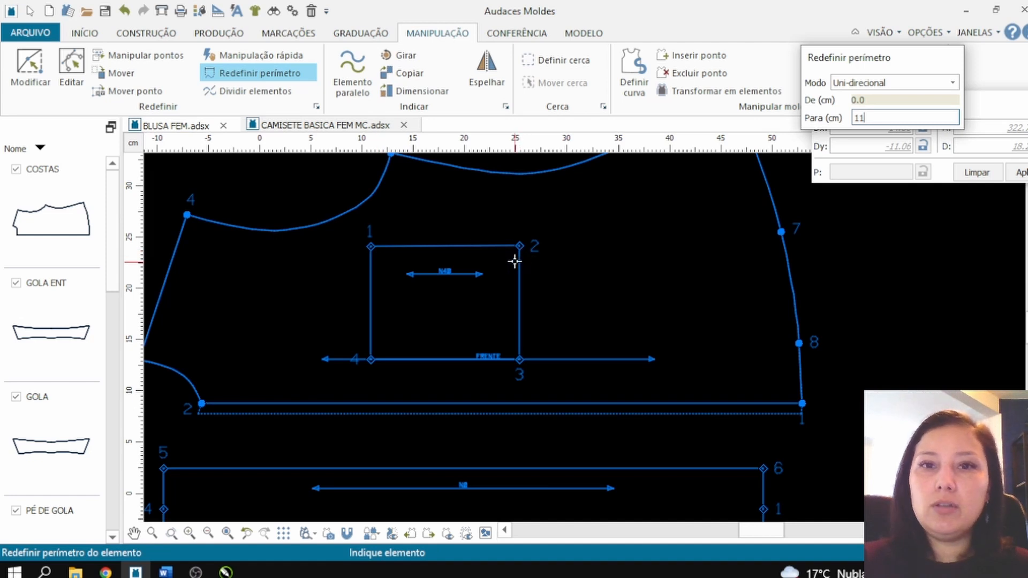
{"action": "left_click", "coordinate": [519, 259]}
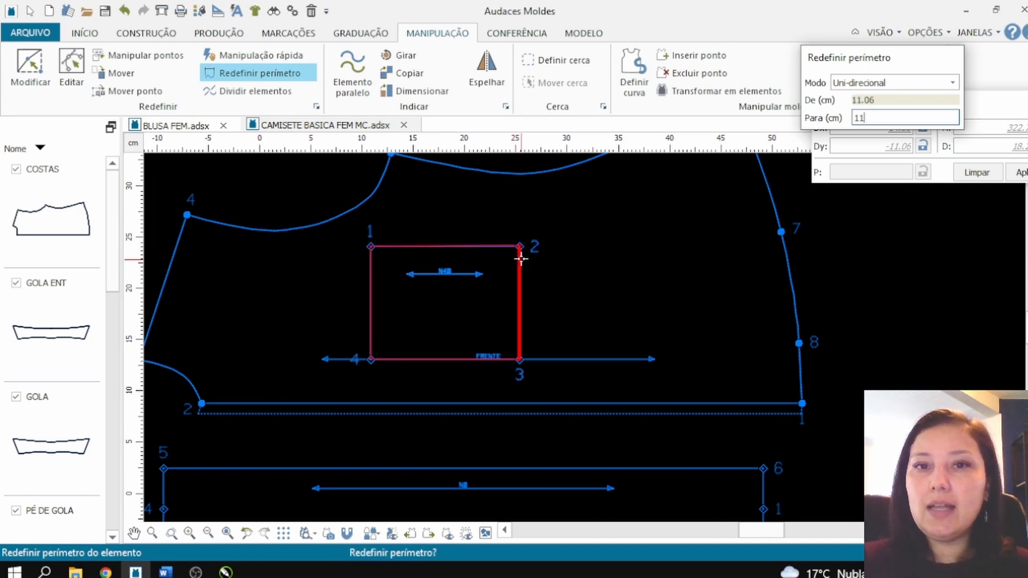
{"action": "left_click", "coordinate": [520, 260]}
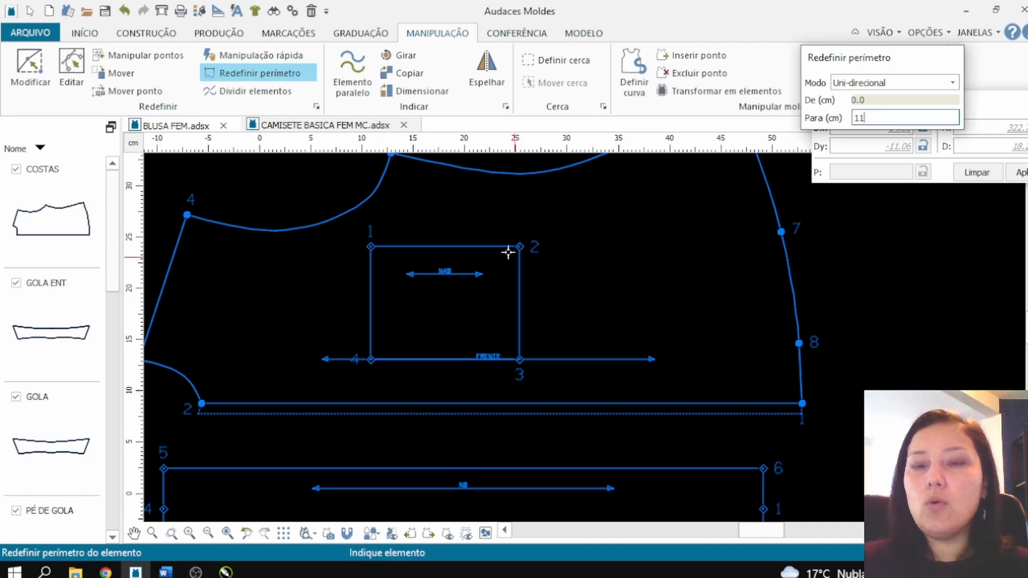
Step: Set the upper and lower sides of the pocket rectangle to 14.5 cm
{"action": "left_click", "coordinate": [507, 247]}
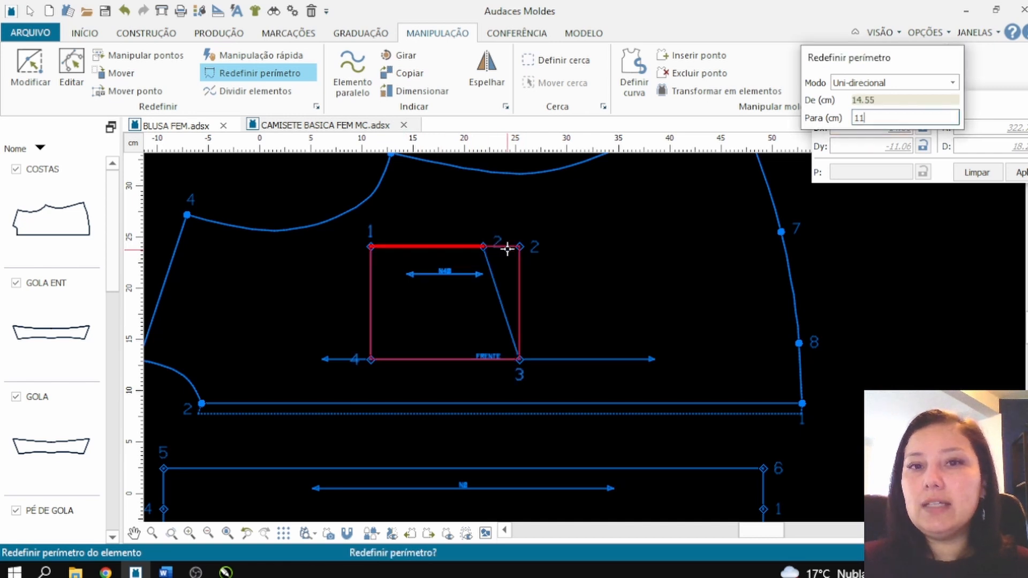
{"action": "key", "text": "BackSpace"}
{"action": "key", "text": "BackSpace"}
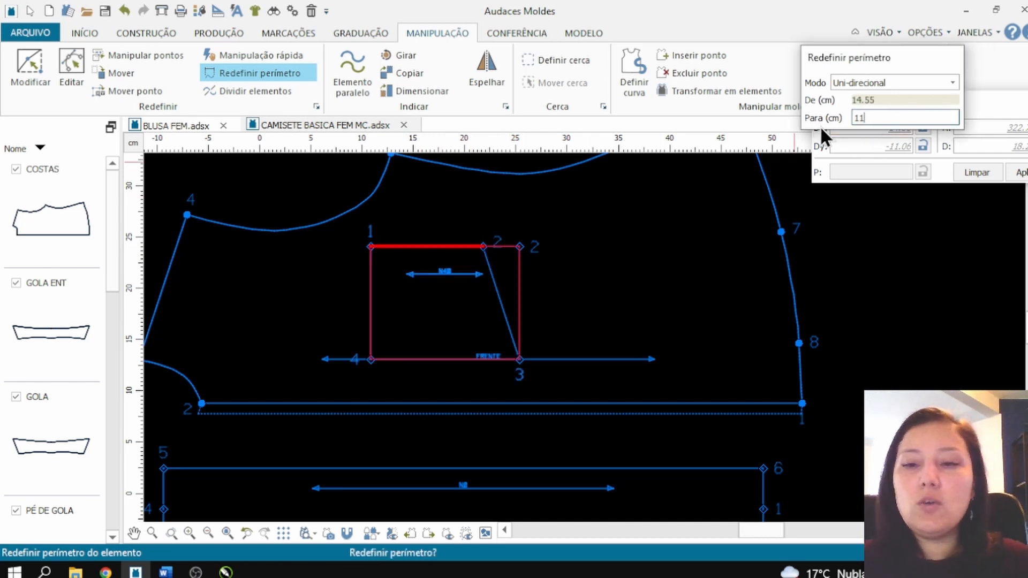
{"action": "type", "text": "14.5"}
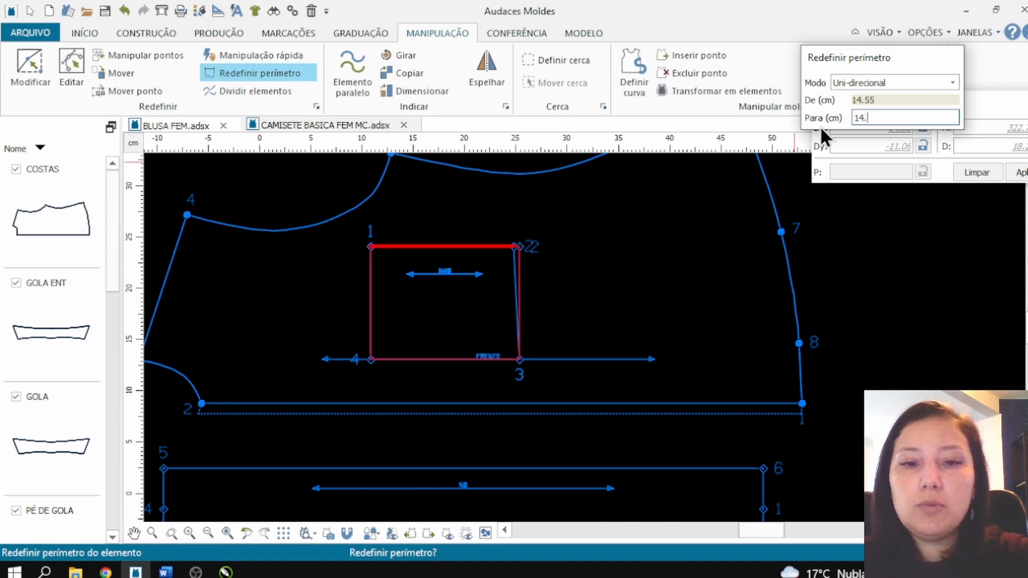
{"action": "left_click", "coordinate": [578, 314]}
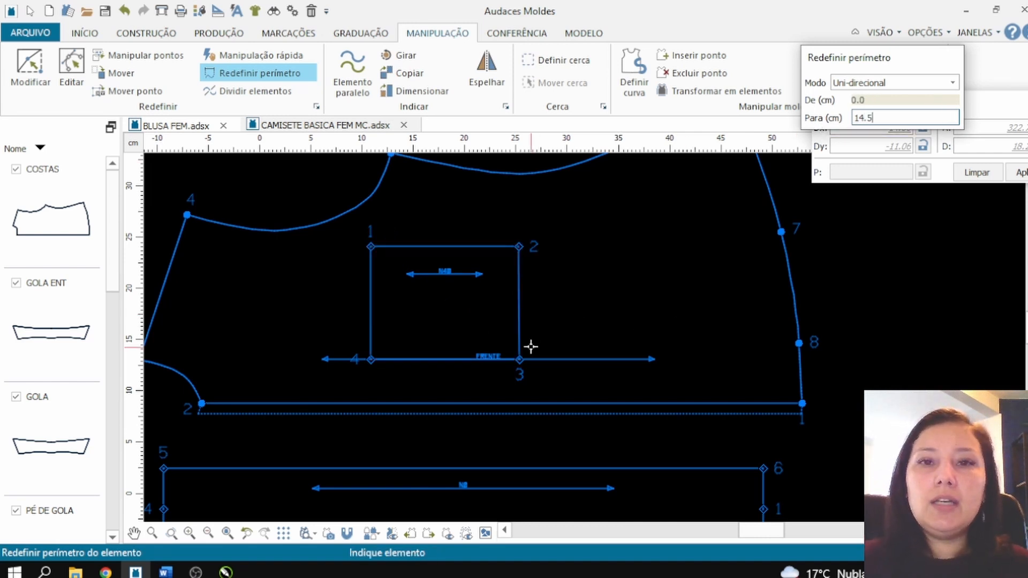
{"action": "left_click", "coordinate": [510, 362]}
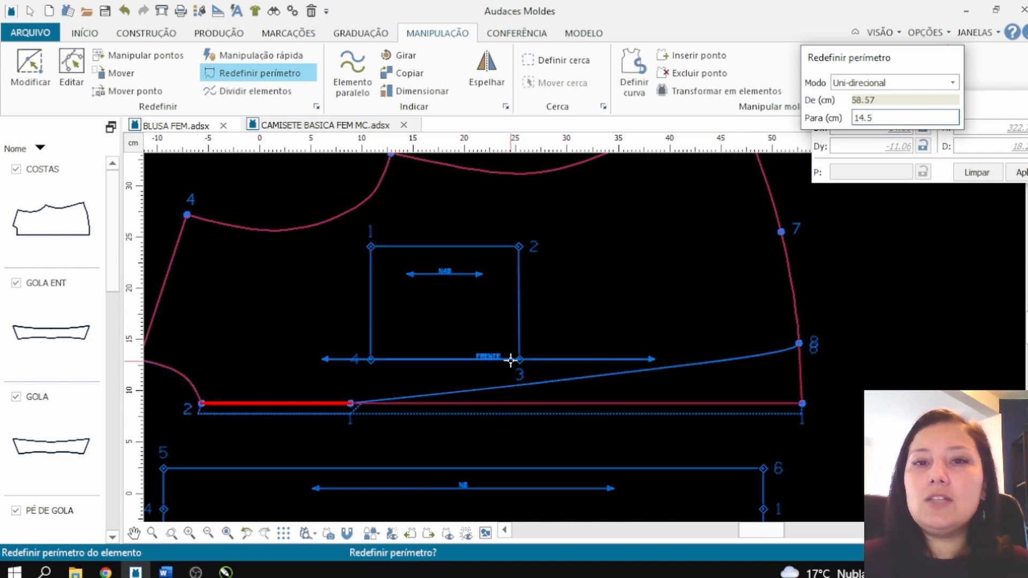
{"action": "left_click", "coordinate": [506, 358]}
{"action": "left_click", "coordinate": [505, 356]}
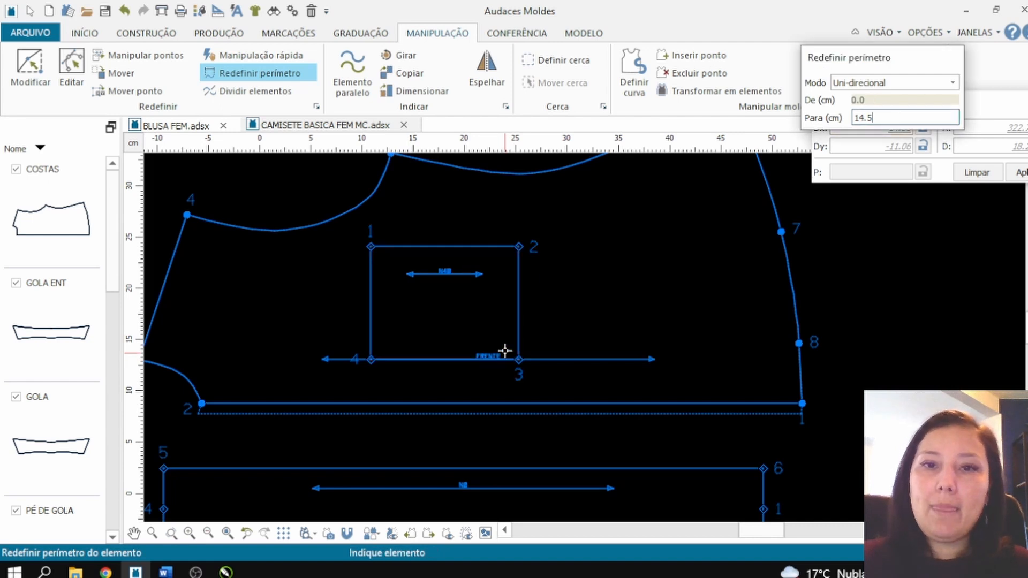
{"action": "key", "text": "Escape"}
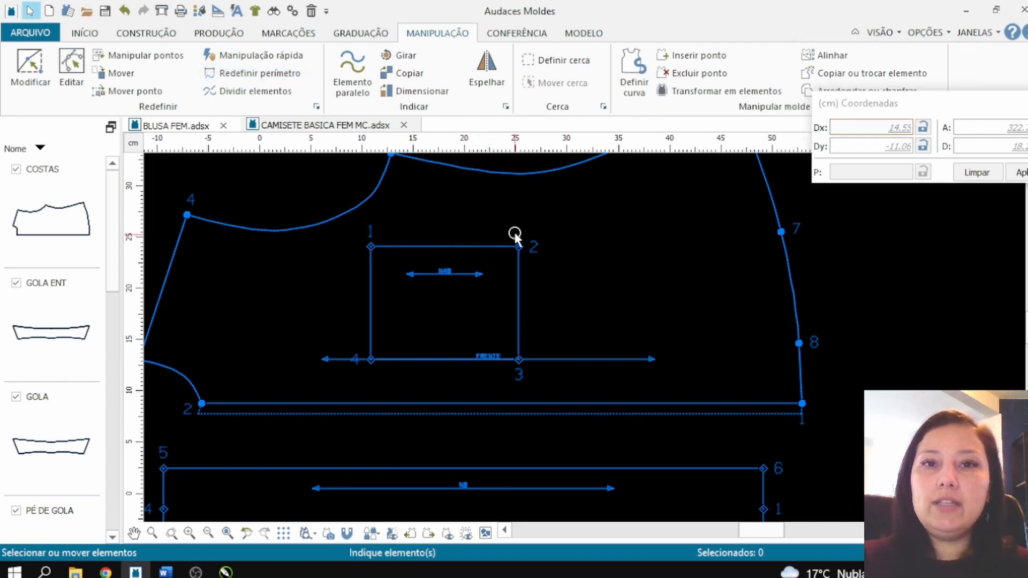
{"action": "scroll", "coordinate": [387, 298], "scroll_direction": "down", "scroll_amount": 1}
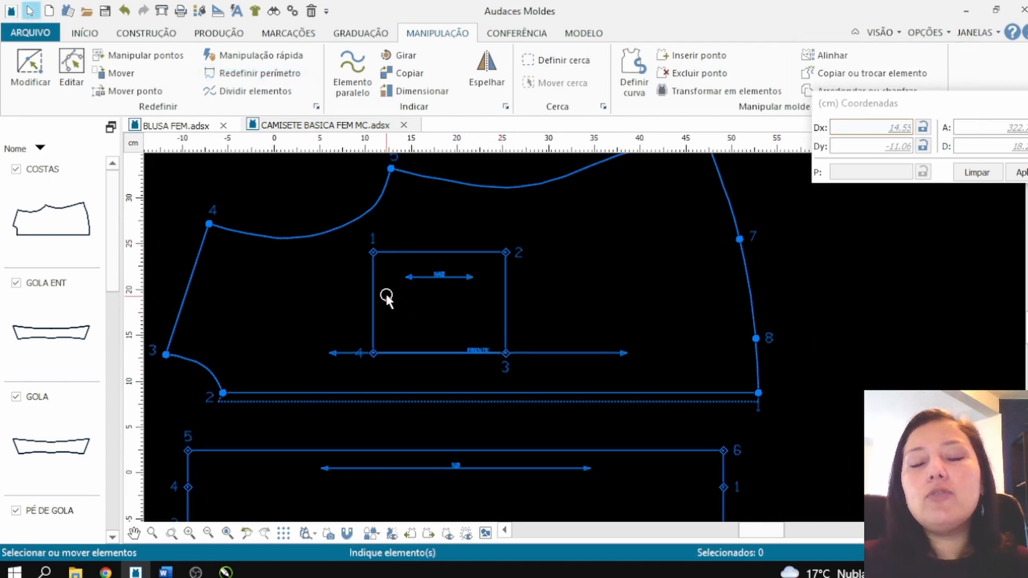
{"action": "scroll", "coordinate": [408, 285], "scroll_direction": "down", "scroll_amount": 2}
{"action": "scroll", "coordinate": [455, 225], "scroll_direction": "up", "scroll_amount": 1}
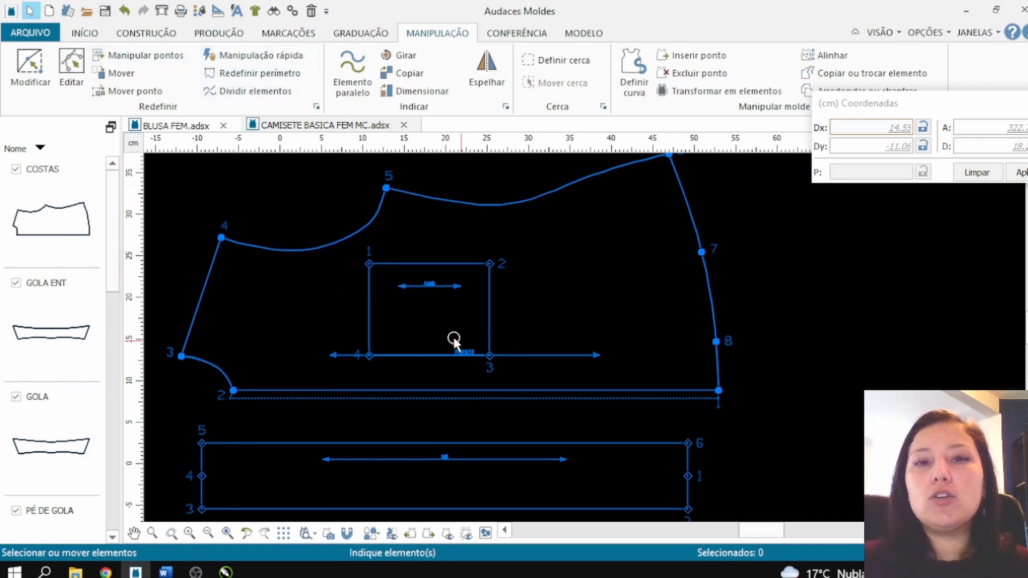
Step: Draw a vertical straight line about 33 cm long across the whole front, passing through the pocket rectangle
{"action": "left_click", "coordinate": [134, 35]}
{"action": "left_click", "coordinate": [33, 55]}
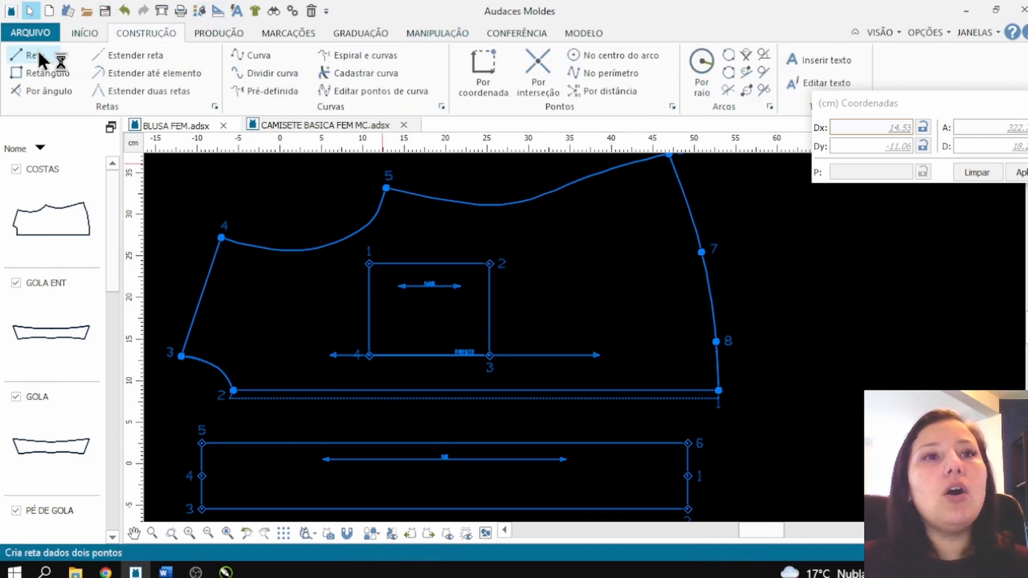
{"action": "left_click", "coordinate": [424, 161]}
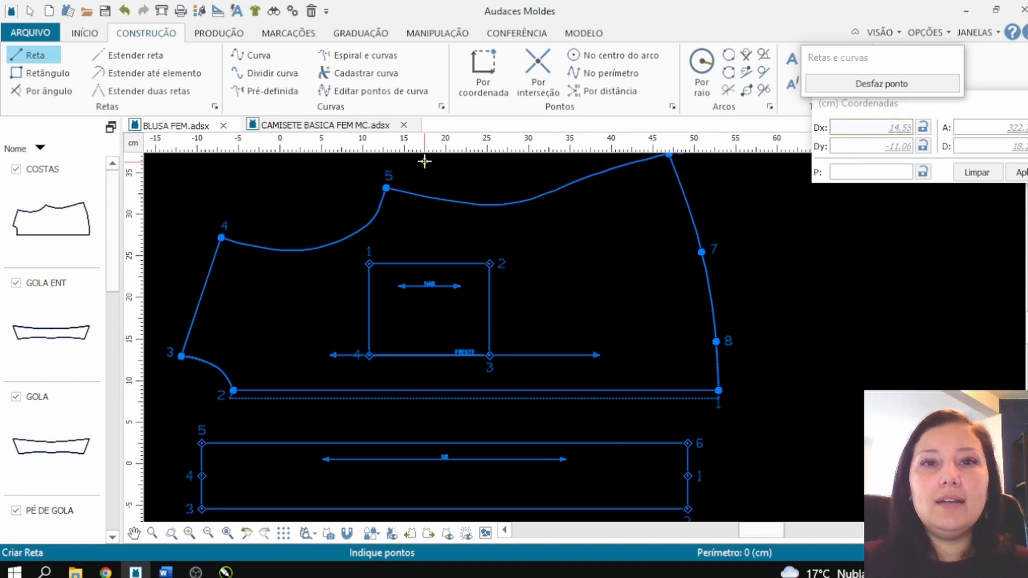
{"action": "left_click", "coordinate": [424, 433]}
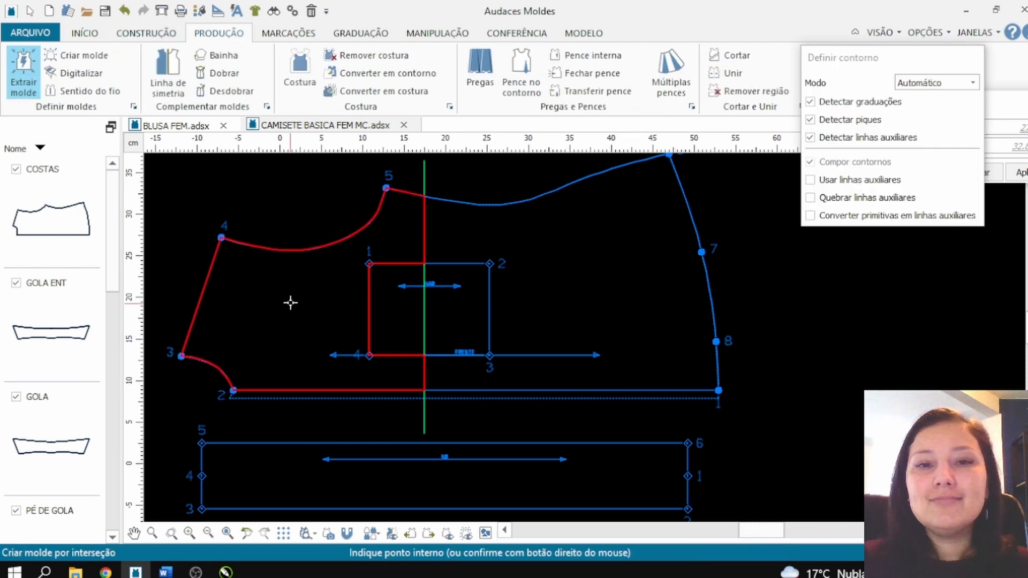
Step: Extract the front's upper region, bounded by the vertical line and the pocket outline, as a separate piece and place it beside the front
{"action": "right_click", "coordinate": [290, 303]}
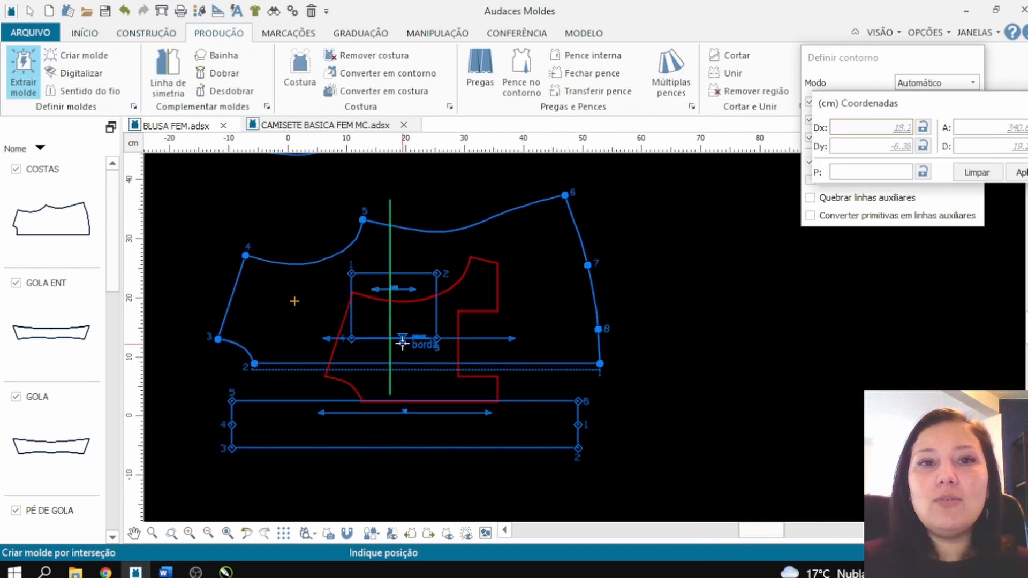
{"action": "left_click", "coordinate": [165, 247]}
{"action": "scroll", "coordinate": [356, 367], "scroll_direction": "up", "scroll_amount": 3}
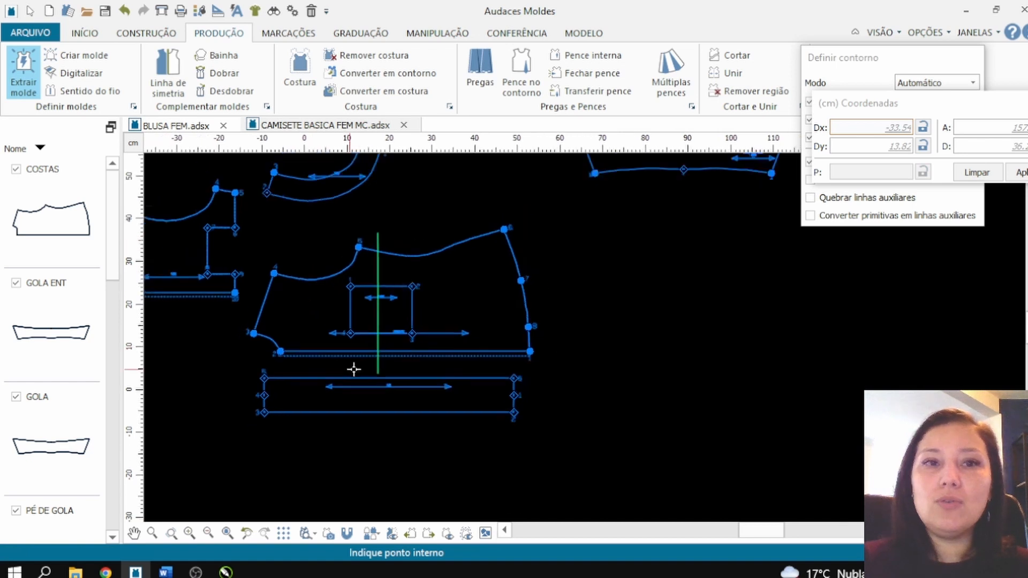
{"action": "key", "text": "Escape"}
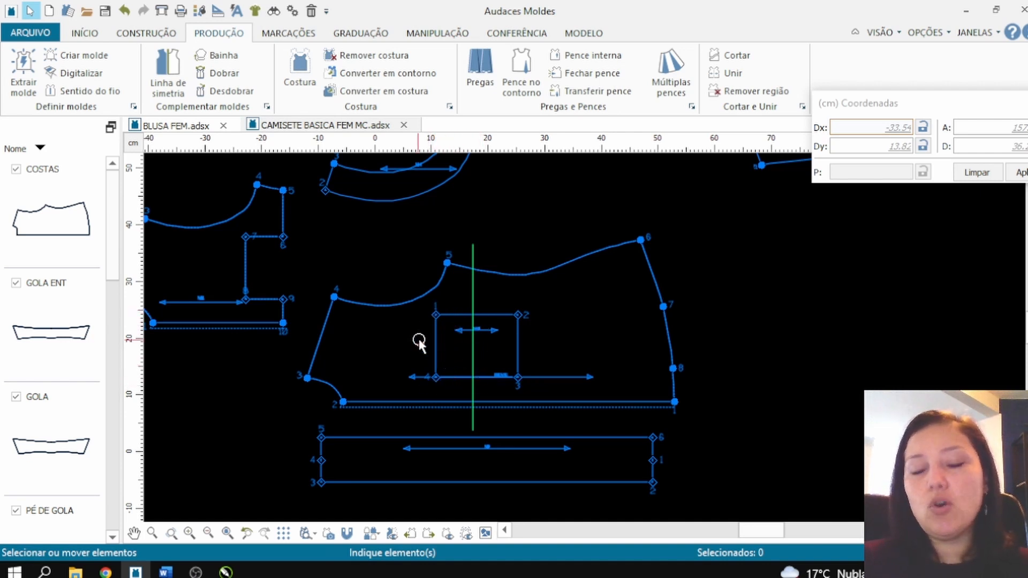
Step: Insert MX - marca X marks on the front at pocket corners 1 and 4, with Pique sobre o contorno disabled
{"action": "scroll", "coordinate": [448, 369], "scroll_direction": "up", "scroll_amount": 2}
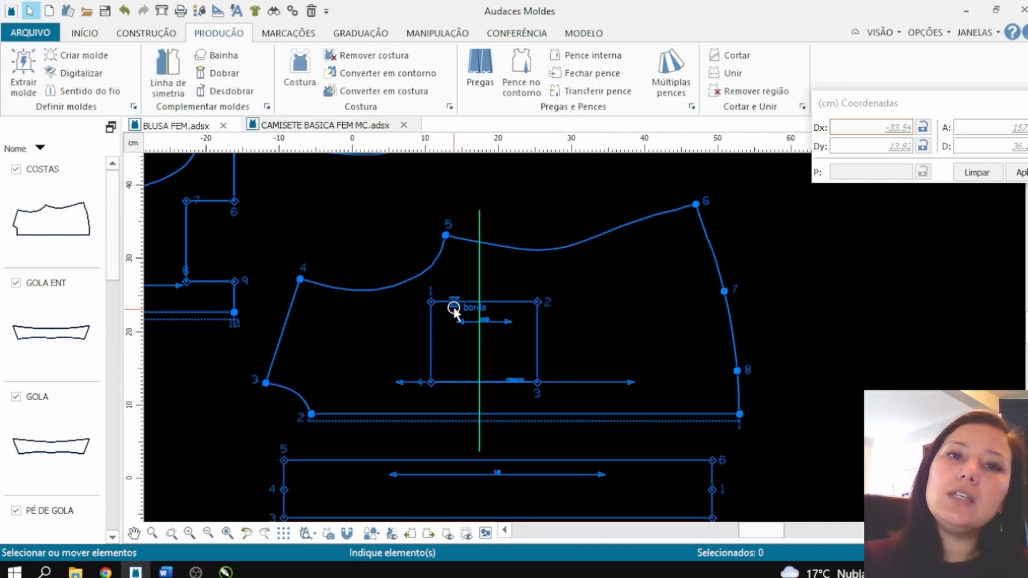
{"action": "scroll", "coordinate": [429, 299], "scroll_direction": "down", "scroll_amount": 1}
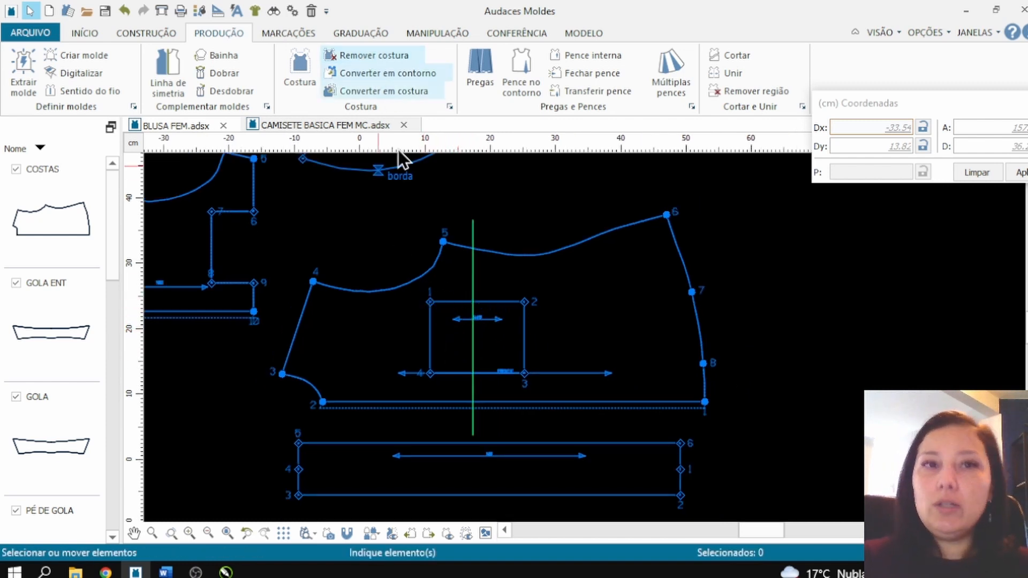
{"action": "scroll", "coordinate": [465, 312], "scroll_direction": "up", "scroll_amount": 1}
{"action": "scroll", "coordinate": [465, 312], "scroll_direction": "up", "scroll_amount": 1}
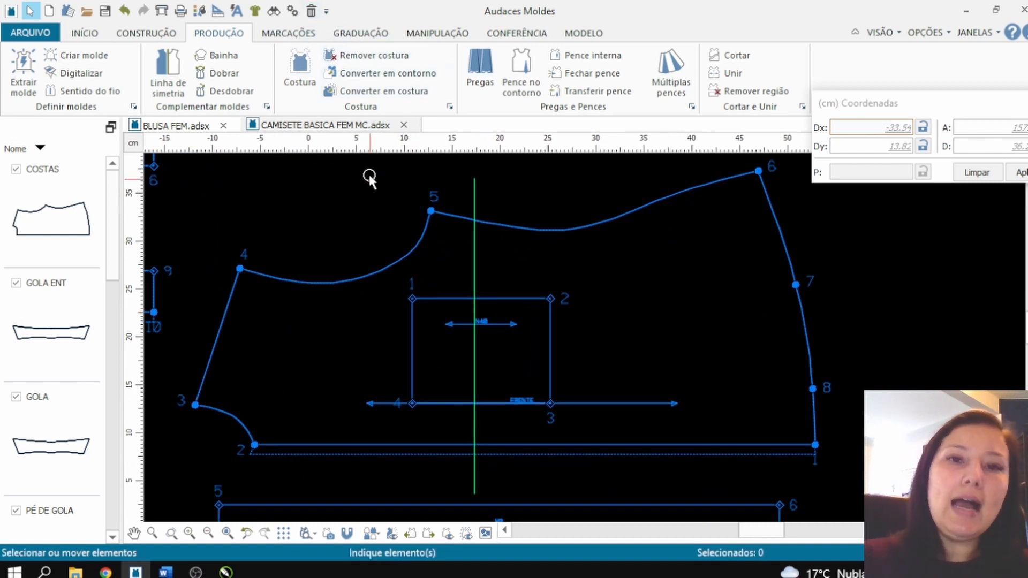
{"action": "left_click", "coordinate": [277, 32]}
{"action": "left_click", "coordinate": [27, 72]}
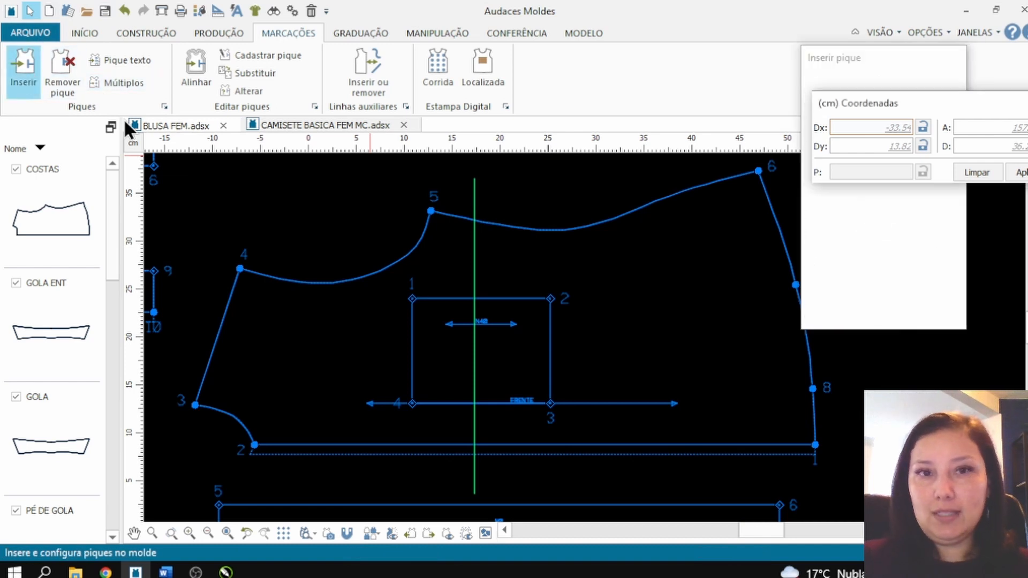
{"action": "left_click", "coordinate": [419, 247]}
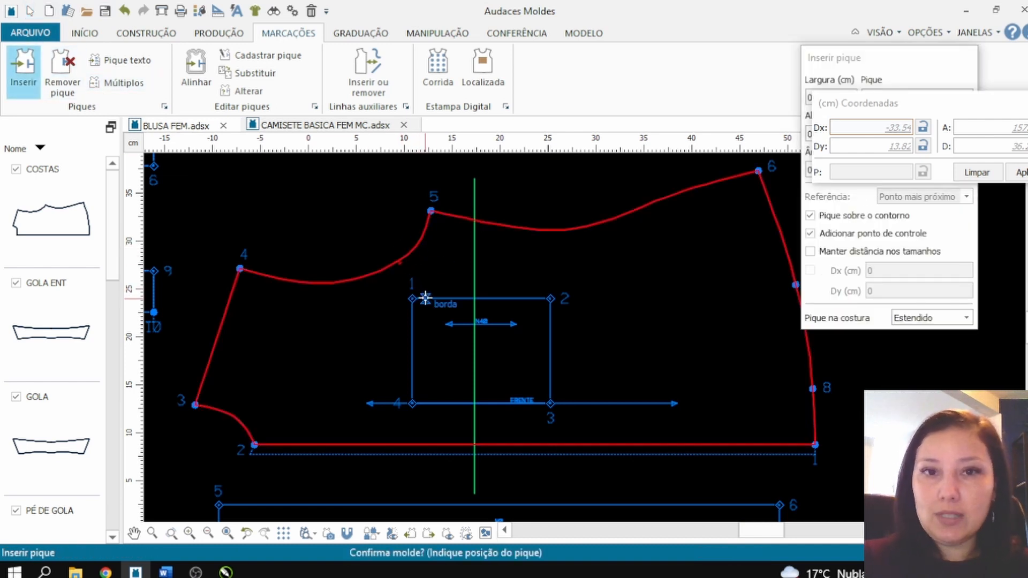
{"action": "left_click_drag", "start_coordinate": [853, 105], "coordinate": [808, 14]}
{"action": "left_click", "coordinate": [845, 215]}
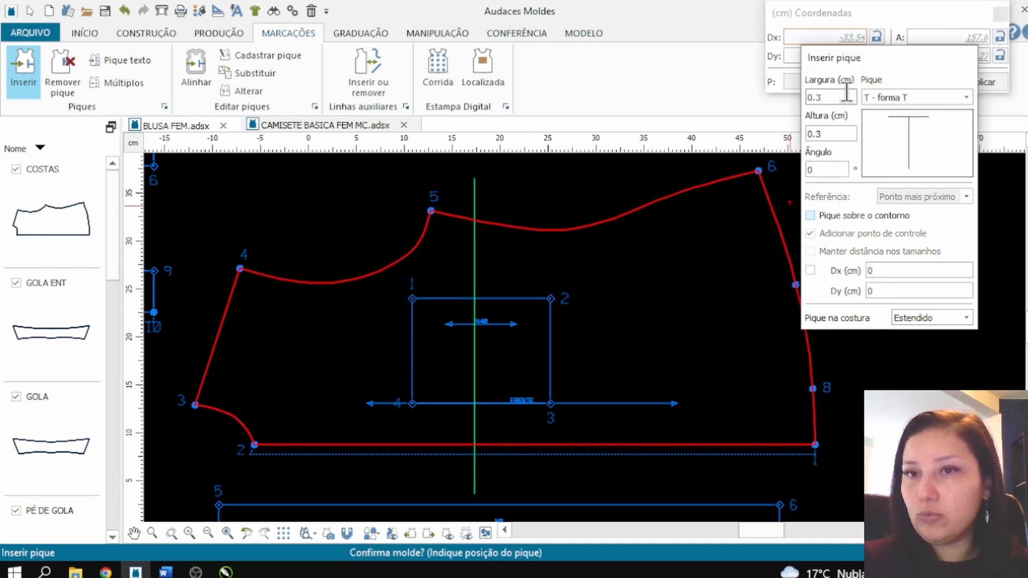
{"action": "left_click", "coordinate": [878, 98]}
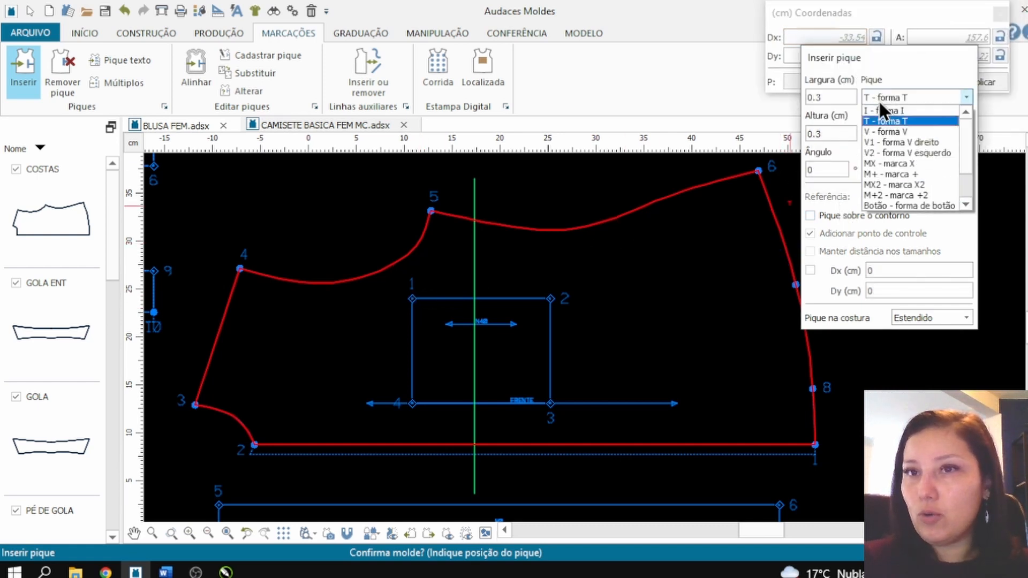
{"action": "left_click", "coordinate": [895, 163]}
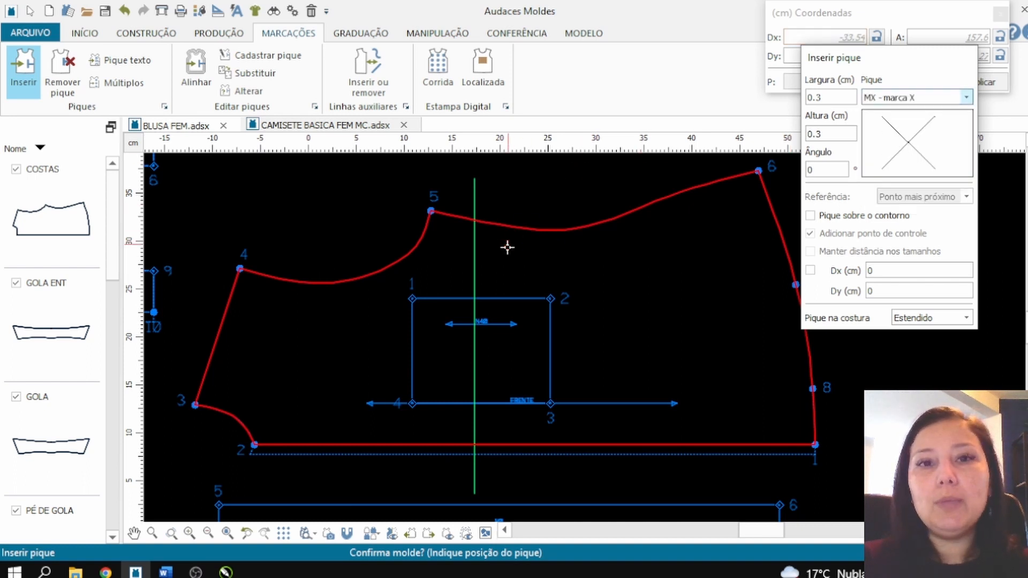
{"action": "left_click", "coordinate": [413, 301]}
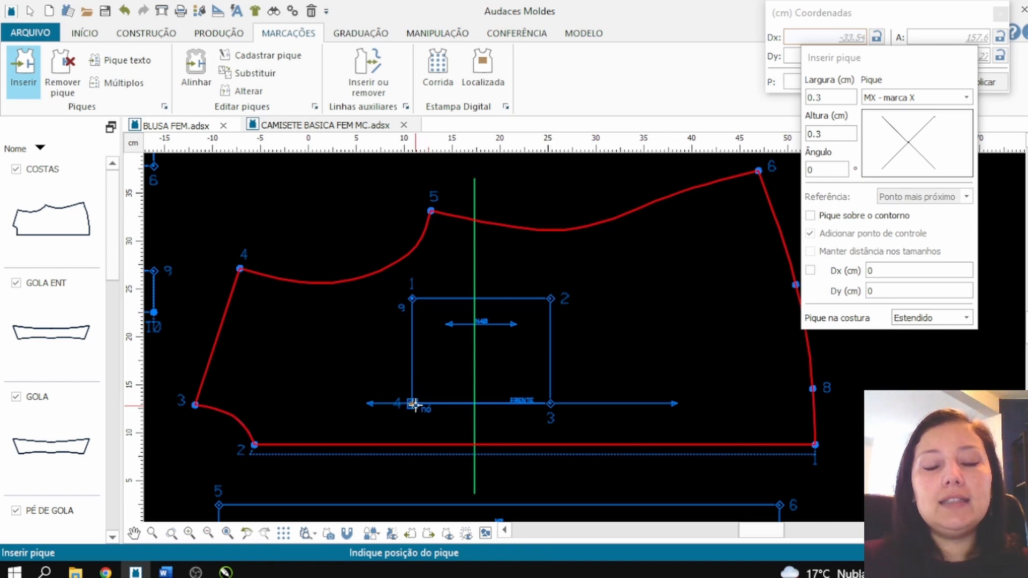
{"action": "key", "text": "Escape"}
{"action": "key", "text": "Escape"}
Step: Move the pocket rectangle off the front into the empty area beyond the hem
{"action": "left_click_drag", "start_coordinate": [467, 299], "coordinate": [727, 217]}
{"action": "scroll", "coordinate": [556, 326], "scroll_direction": "down", "scroll_amount": 2}
{"action": "scroll", "coordinate": [438, 374], "scroll_direction": "up", "scroll_amount": 2}
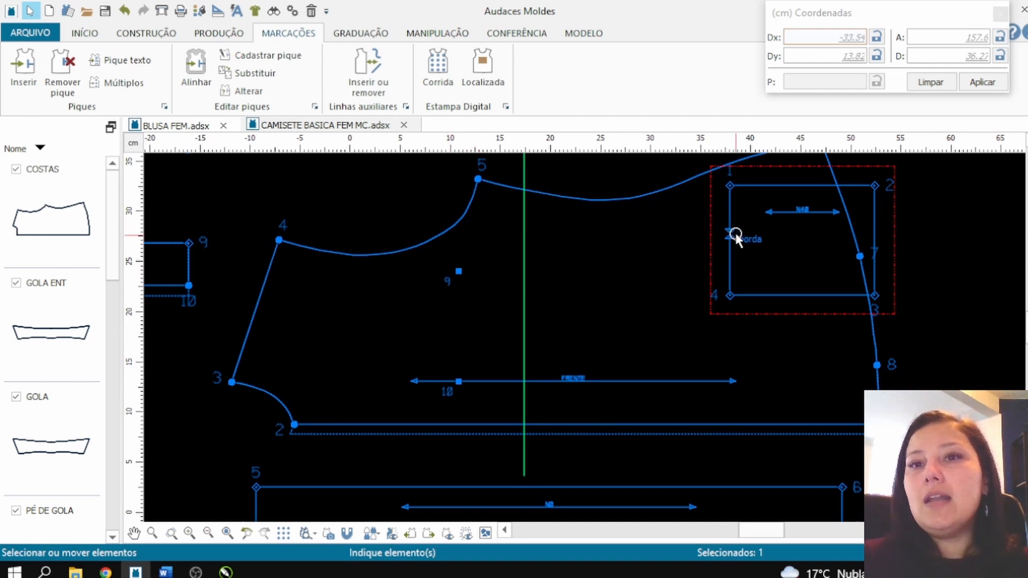
{"action": "left_click_drag", "start_coordinate": [732, 237], "coordinate": [910, 308]}
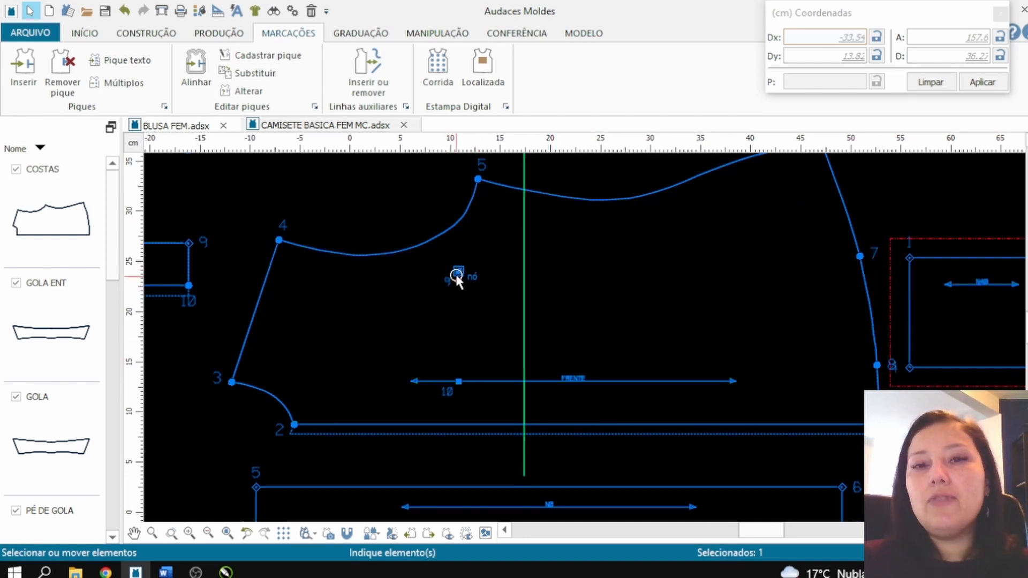
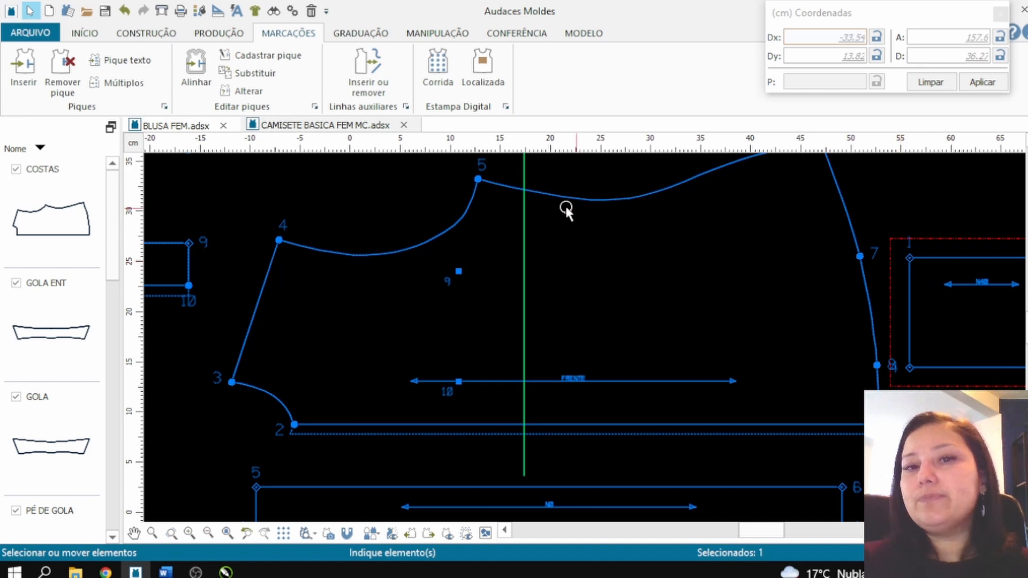
Step: Draw a straight line on the front connecting pocket marks 9 and 10
{"action": "scroll", "coordinate": [381, 343], "scroll_direction": "down", "scroll_amount": 1}
{"action": "scroll", "coordinate": [410, 337], "scroll_direction": "up", "scroll_amount": 1}
{"action": "scroll", "coordinate": [411, 338], "scroll_direction": "up", "scroll_amount": 1}
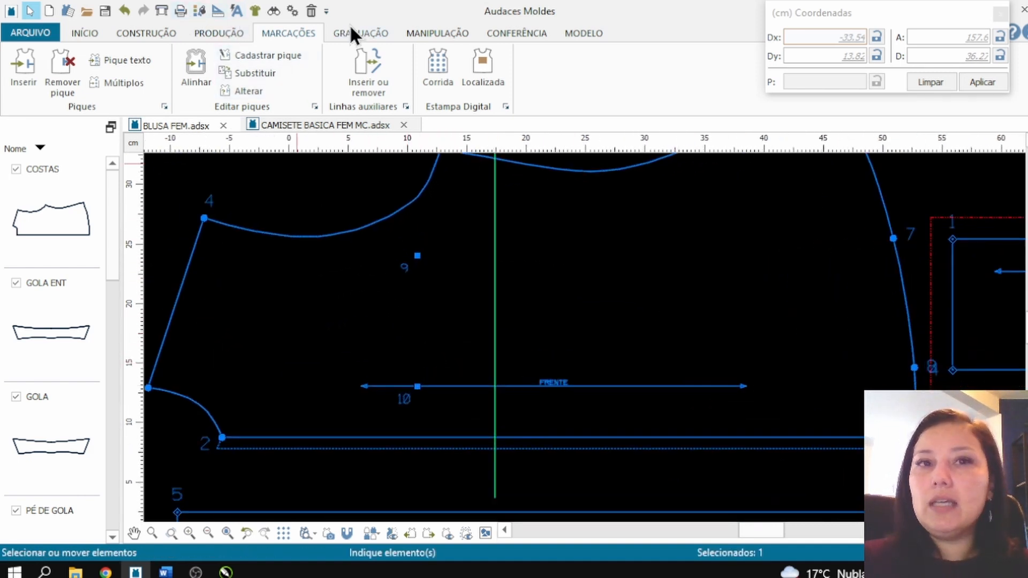
{"action": "left_click", "coordinate": [135, 33]}
{"action": "left_click", "coordinate": [38, 56]}
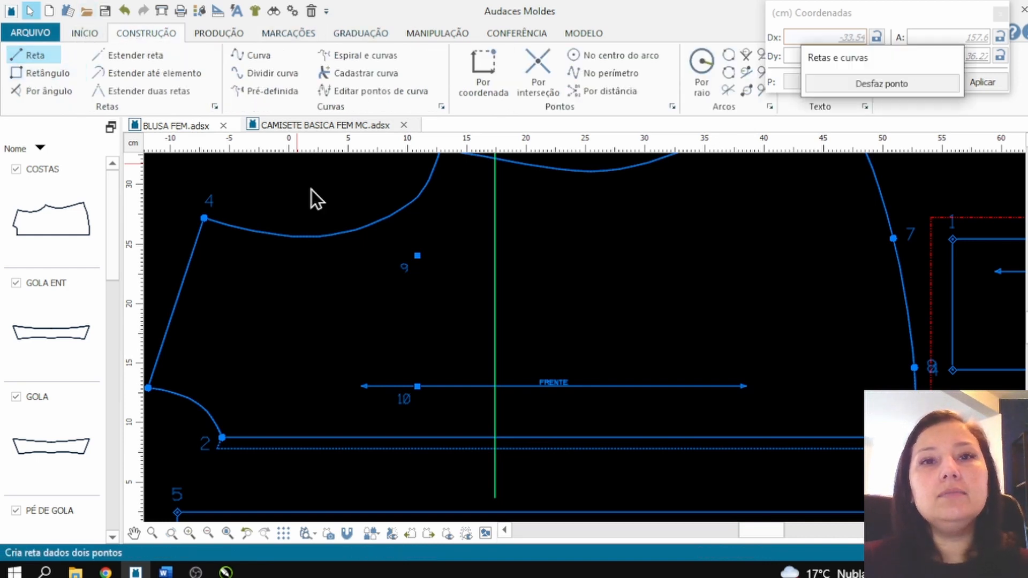
{"action": "left_click", "coordinate": [417, 386]}
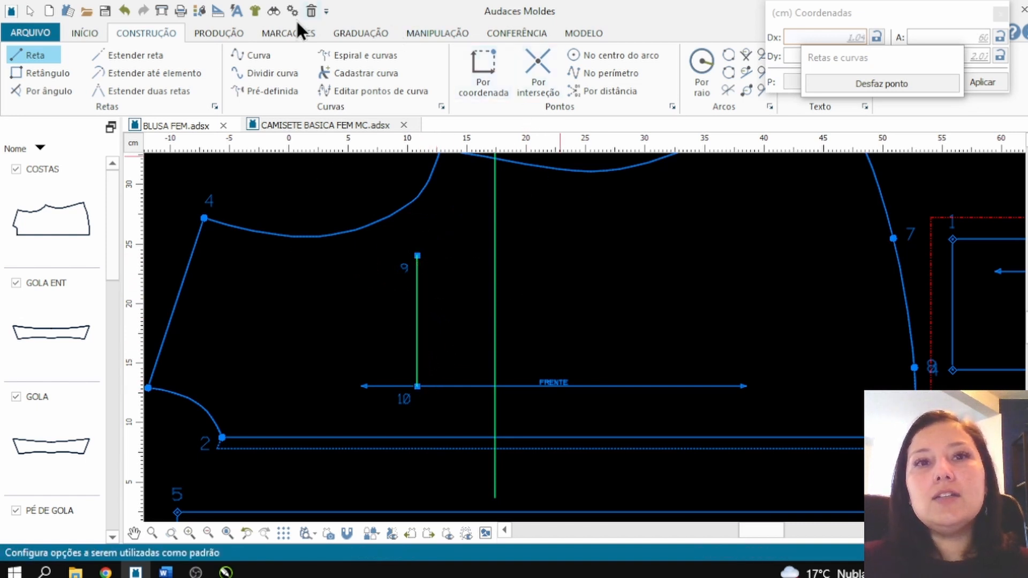
Step: Delete the long vertical construction line crossing the front
{"action": "left_click", "coordinate": [272, 33]}
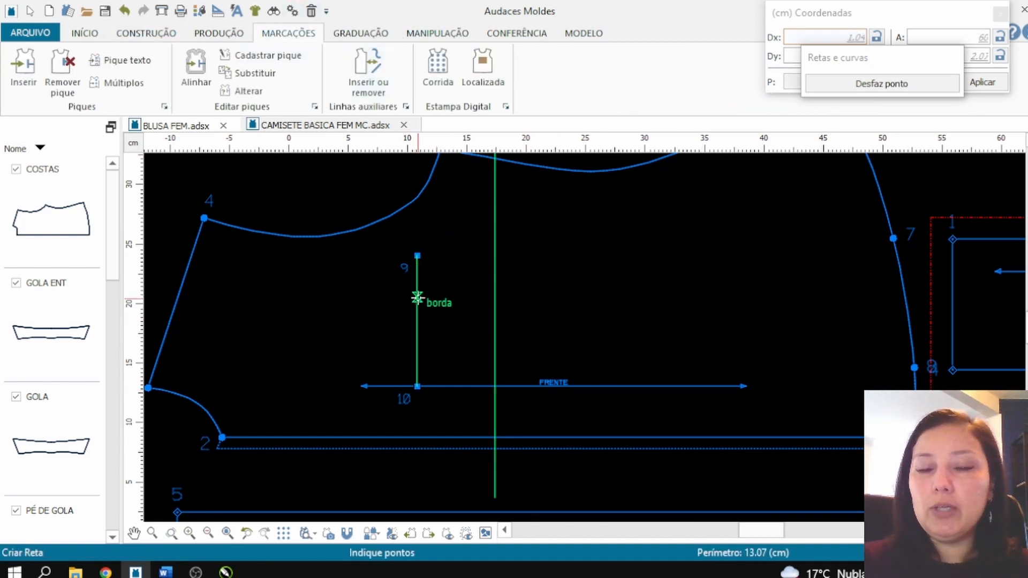
{"action": "key", "text": "Escape"}
{"action": "left_click_drag", "start_coordinate": [492, 261], "coordinate": [528, 262]}
{"action": "key", "text": "Delete"}
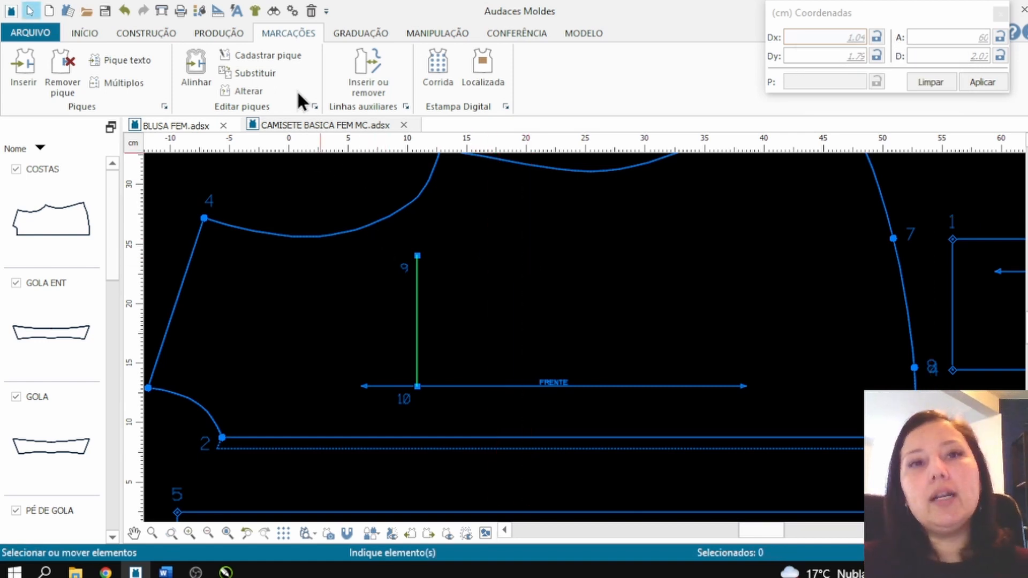
Step: Add the line between the two pocket marks to the front as an auxiliary line, with Ação Adicionar and Modo Automático
{"action": "left_click", "coordinate": [367, 72]}
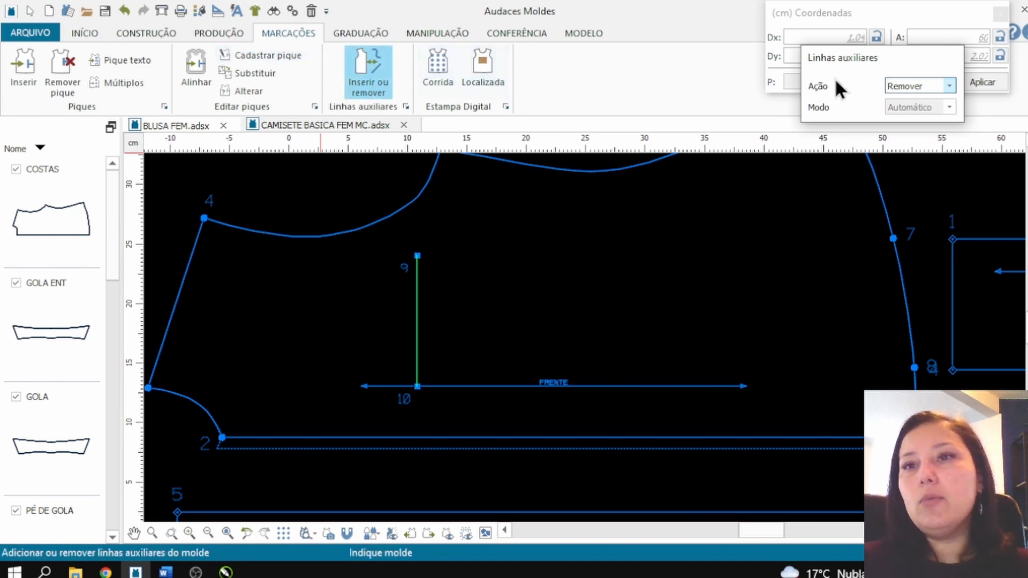
{"action": "left_click", "coordinate": [923, 87]}
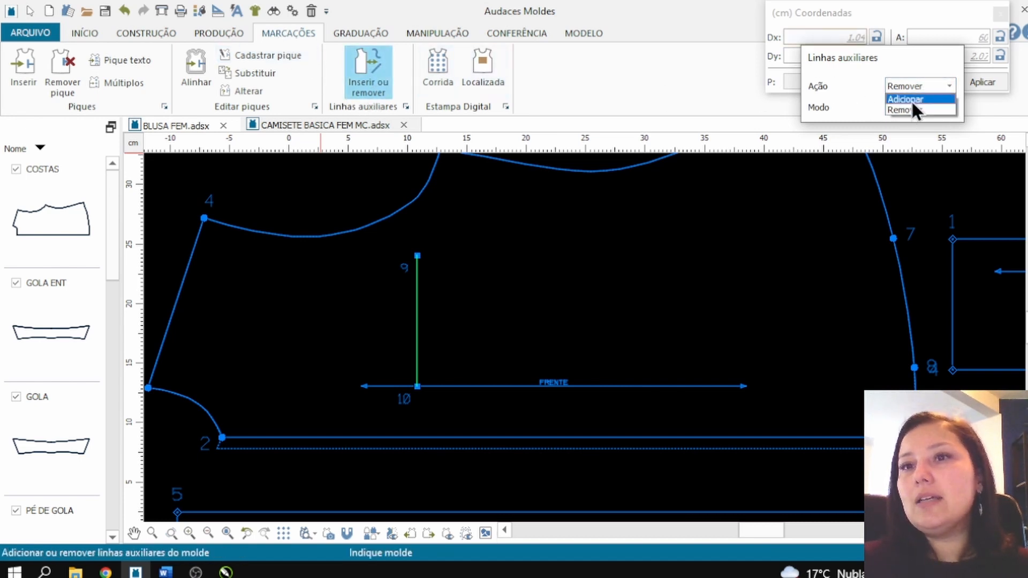
{"action": "left_click", "coordinate": [905, 100]}
{"action": "left_click", "coordinate": [369, 222]}
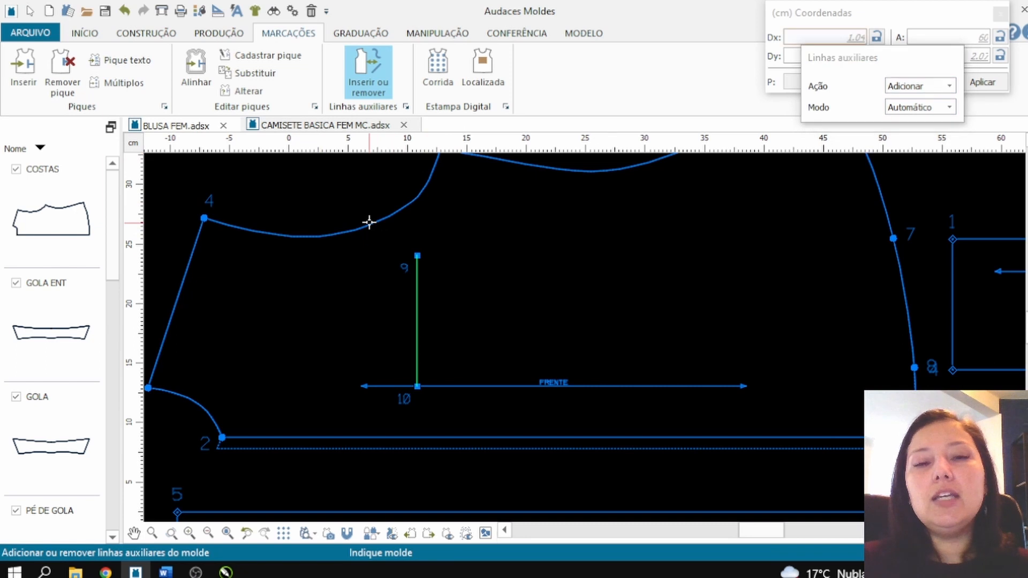
{"action": "left_click", "coordinate": [421, 266]}
{"action": "left_click", "coordinate": [411, 280]}
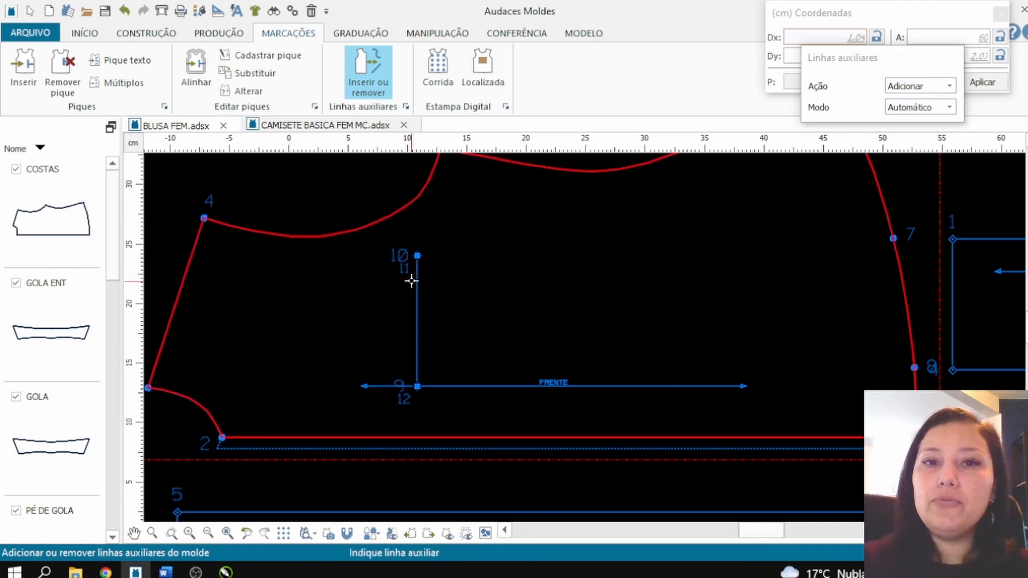
{"action": "scroll", "coordinate": [431, 354], "scroll_direction": "down", "scroll_amount": 1}
{"action": "scroll", "coordinate": [563, 219], "scroll_direction": "down", "scroll_amount": 1}
{"action": "scroll", "coordinate": [691, 270], "scroll_direction": "up", "scroll_amount": 1}
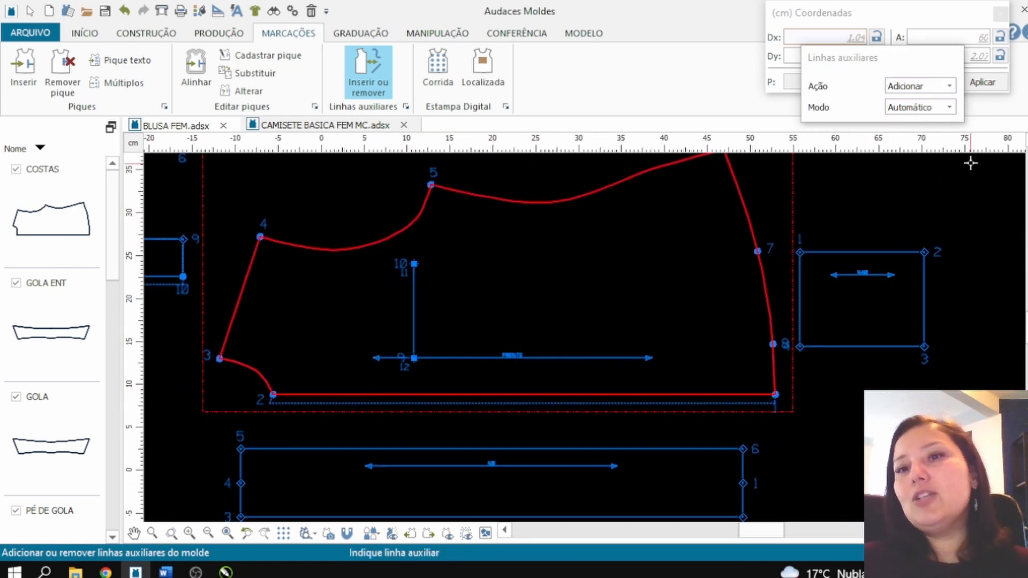
{"action": "key", "text": "Escape"}
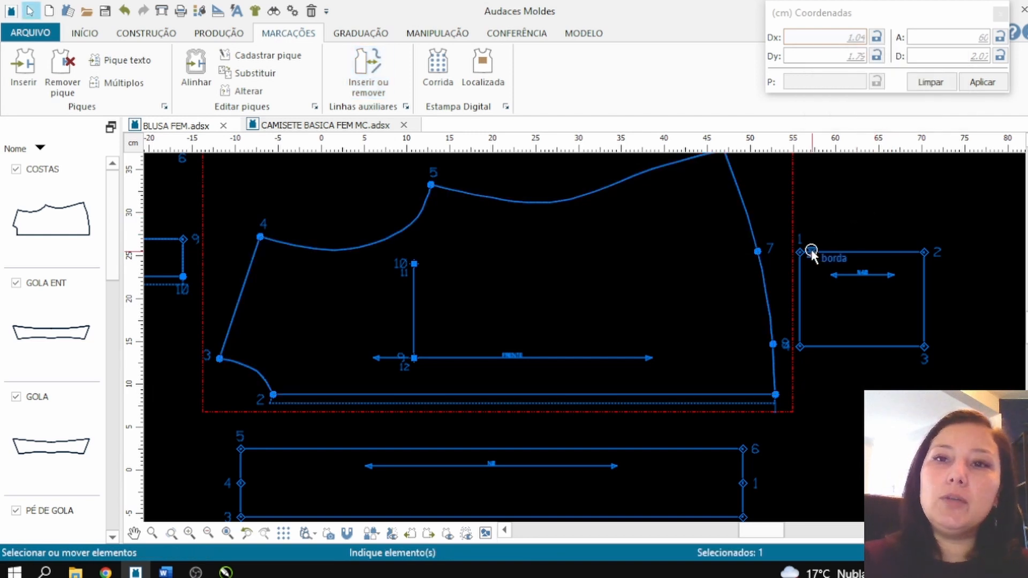
Step: Duplicate the pocket rectangle, placing the original below the extracted upper front piece and the copy beside the front's hem
{"action": "left_click_drag", "start_coordinate": [800, 251], "coordinate": [676, 253]}
{"action": "scroll", "coordinate": [441, 279], "scroll_direction": "down", "scroll_amount": 2}
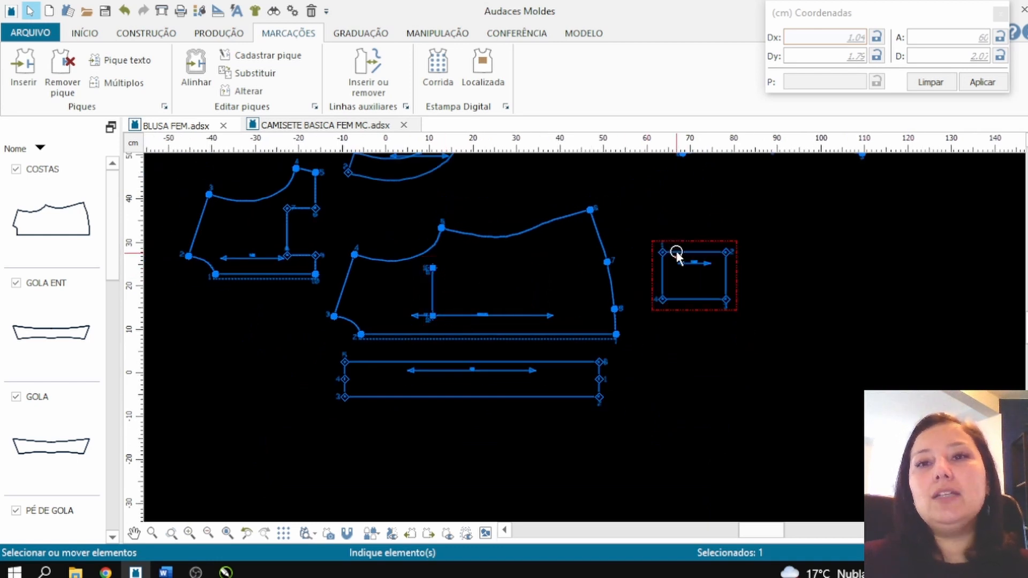
{"action": "key", "text": "ctrl+v"}
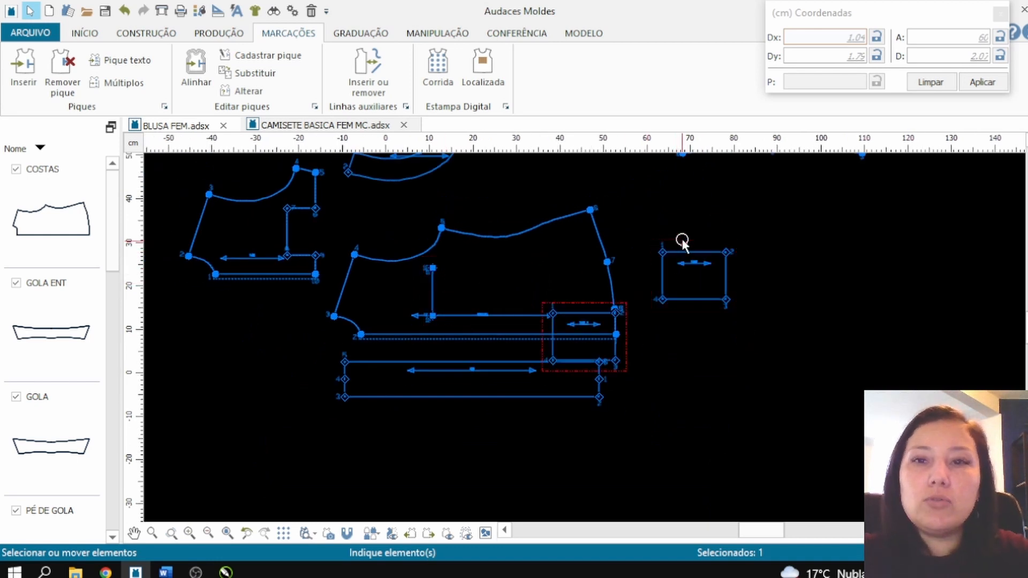
{"action": "left_click_drag", "start_coordinate": [690, 252], "coordinate": [257, 297]}
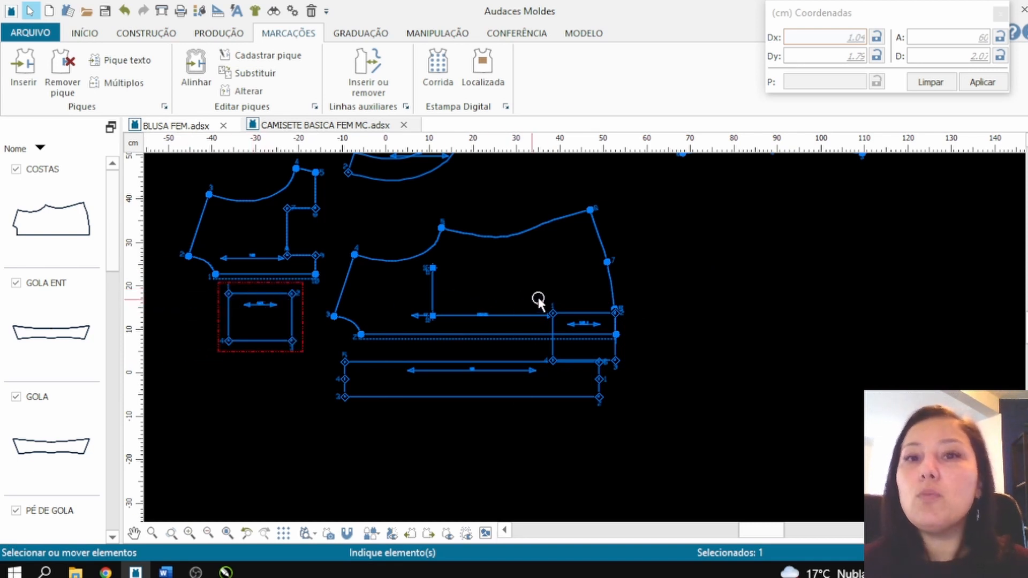
{"action": "left_click_drag", "start_coordinate": [553, 310], "coordinate": [639, 201]}
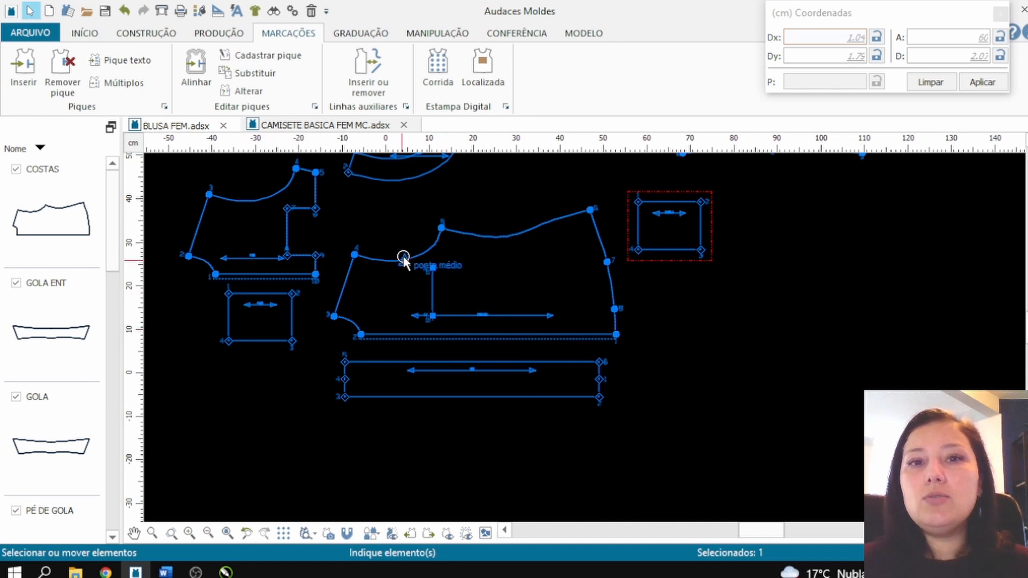
{"action": "scroll", "coordinate": [711, 193], "scroll_direction": "up", "scroll_amount": 5}
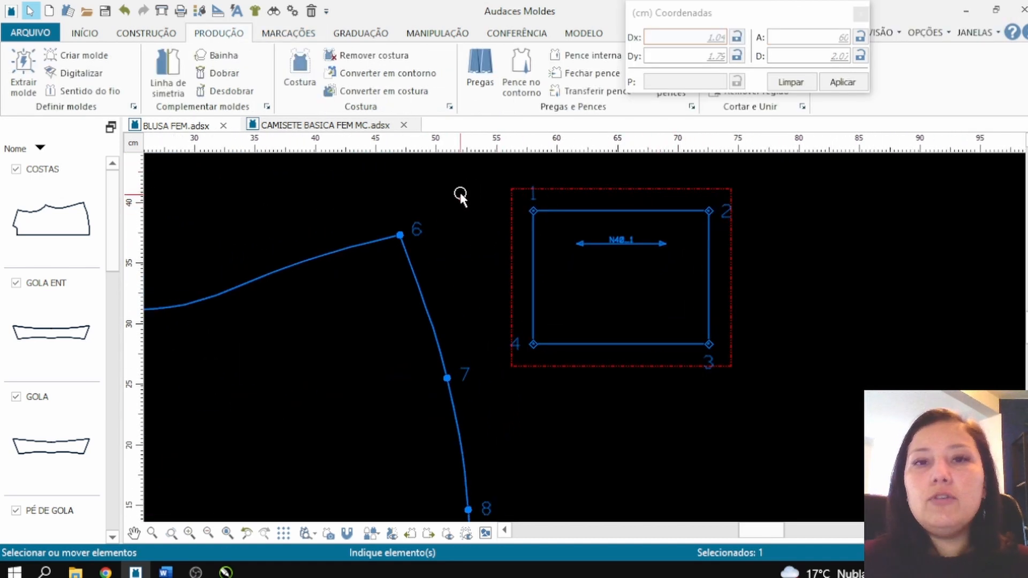
{"action": "left_click", "coordinate": [459, 193]}
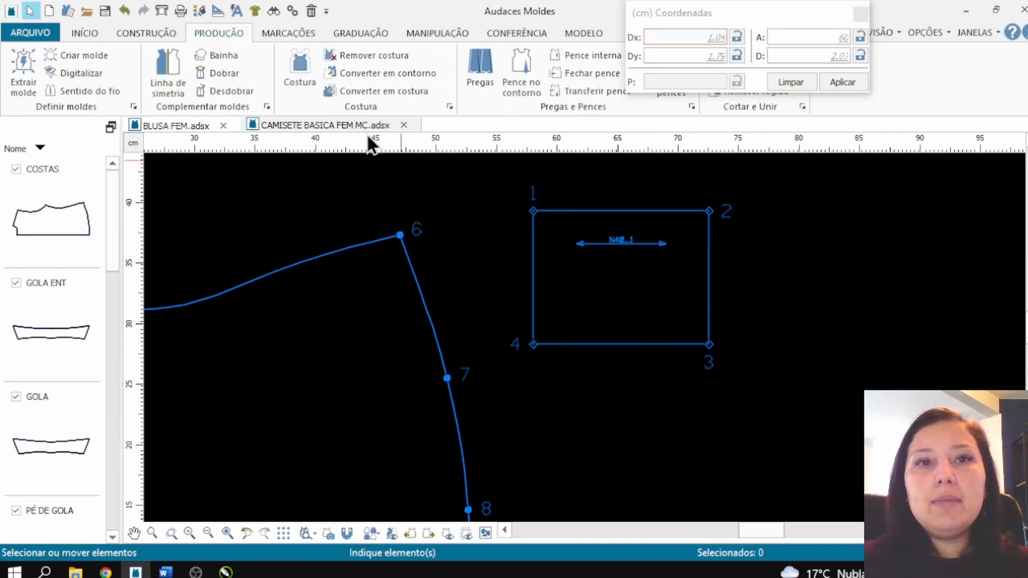
{"action": "left_click", "coordinate": [234, 55]}
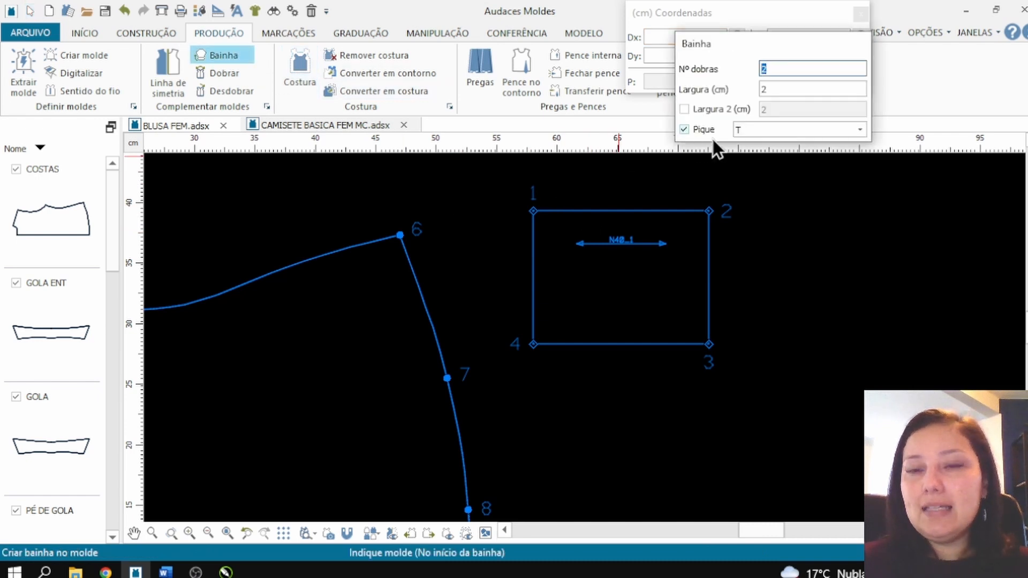
{"action": "left_click", "coordinate": [538, 241]}
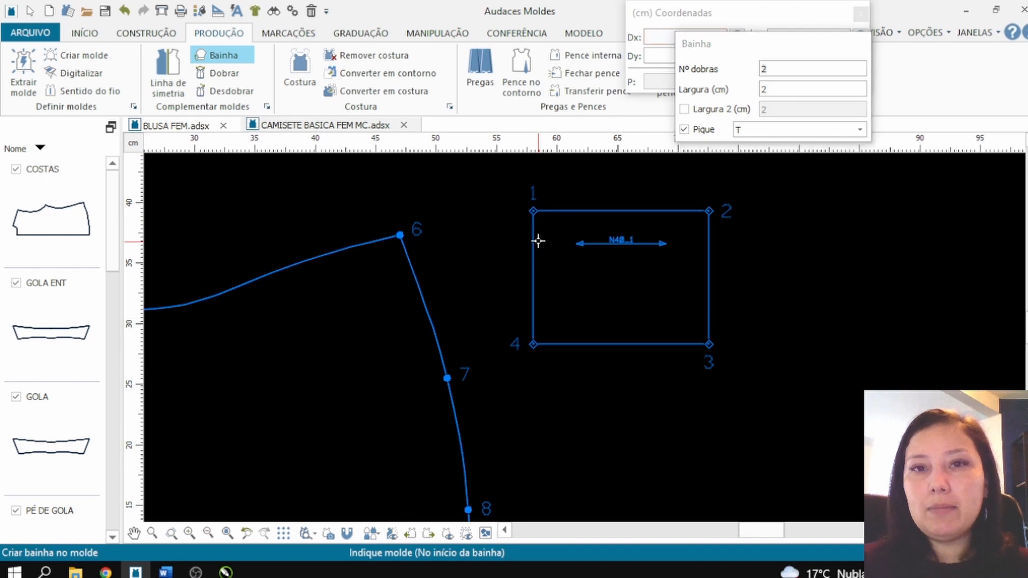
{"action": "left_click", "coordinate": [538, 241]}
{"action": "left_click", "coordinate": [533, 252]}
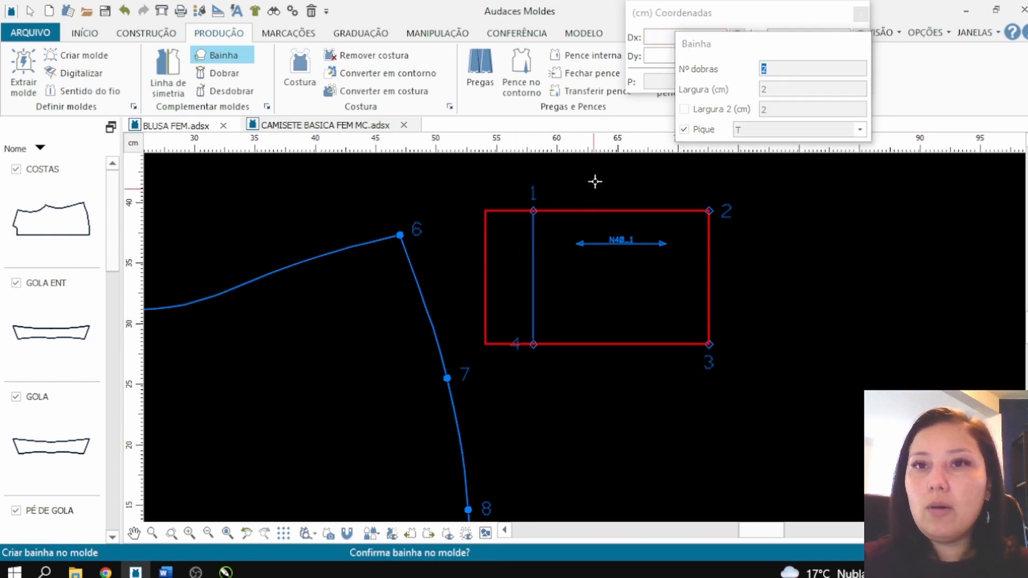
{"action": "left_click", "coordinate": [739, 168]}
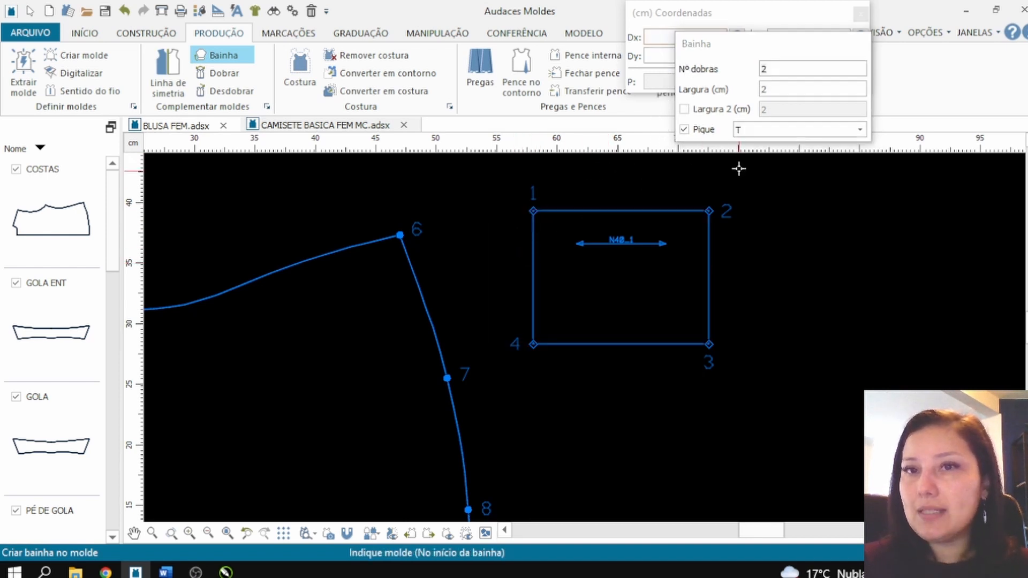
Step: Create a Bainha on the pocket copy's edge between corners 1 and 4 with 1 fold, 2 cm width and T notches
{"action": "left_click", "coordinate": [767, 67]}
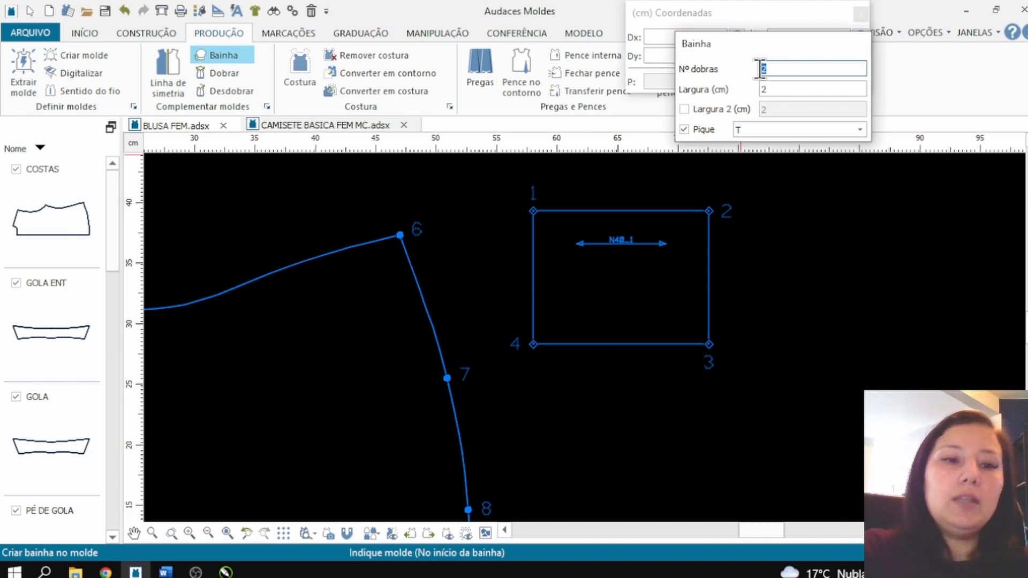
{"action": "type", "text": "1"}
{"action": "left_click", "coordinate": [534, 236]}
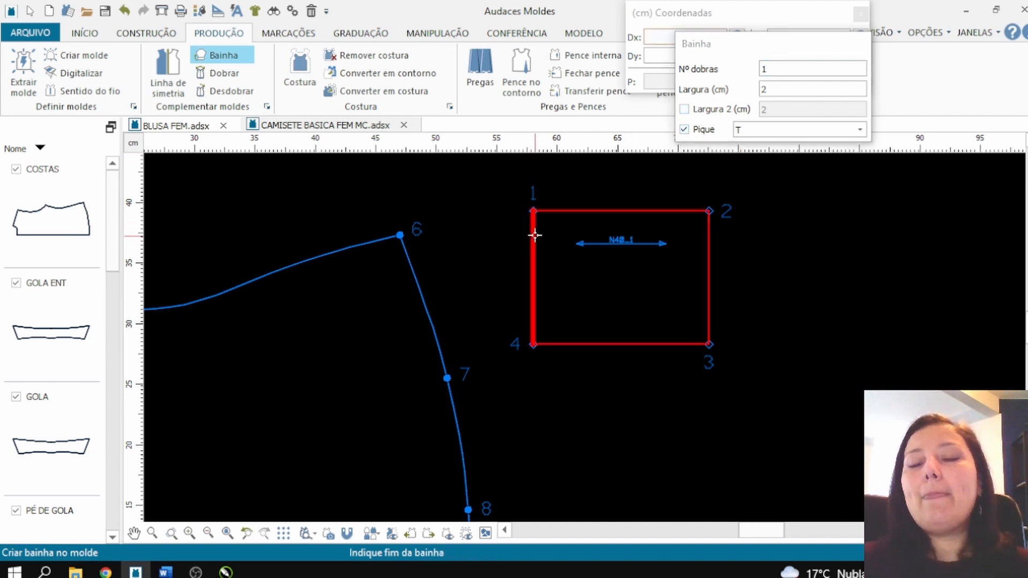
{"action": "left_click", "coordinate": [520, 234]}
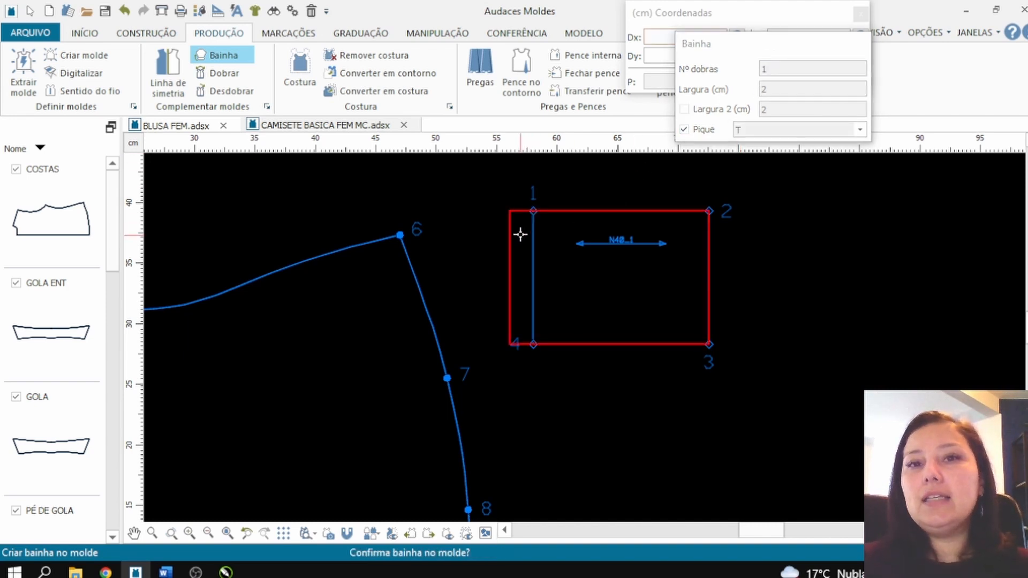
{"action": "left_click", "coordinate": [519, 205]}
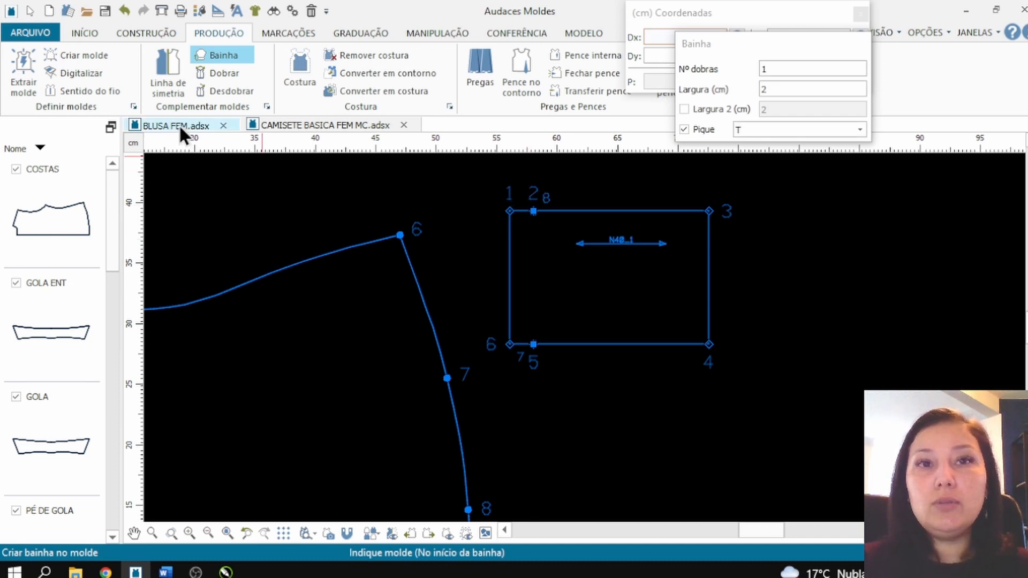
Step: Add a 1 cm Costura with Manter base around the pocket copy, leaving out the outer edge of its hem
{"action": "left_click", "coordinate": [284, 64]}
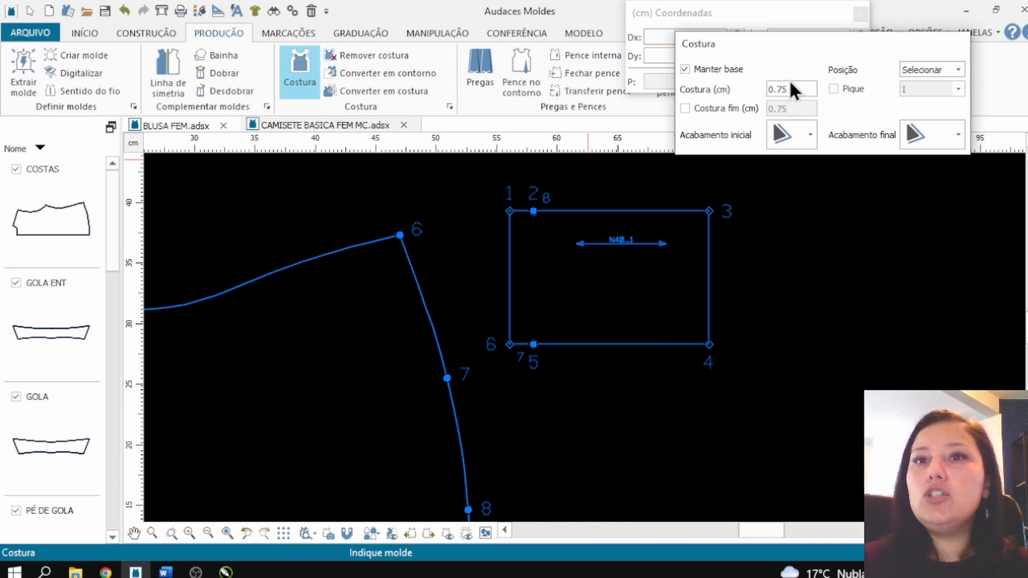
{"action": "key", "text": "BackSpace"}
{"action": "key", "text": "BackSpace"}
{"action": "key", "text": "BackSpace"}
{"action": "key", "text": "BackSpace"}
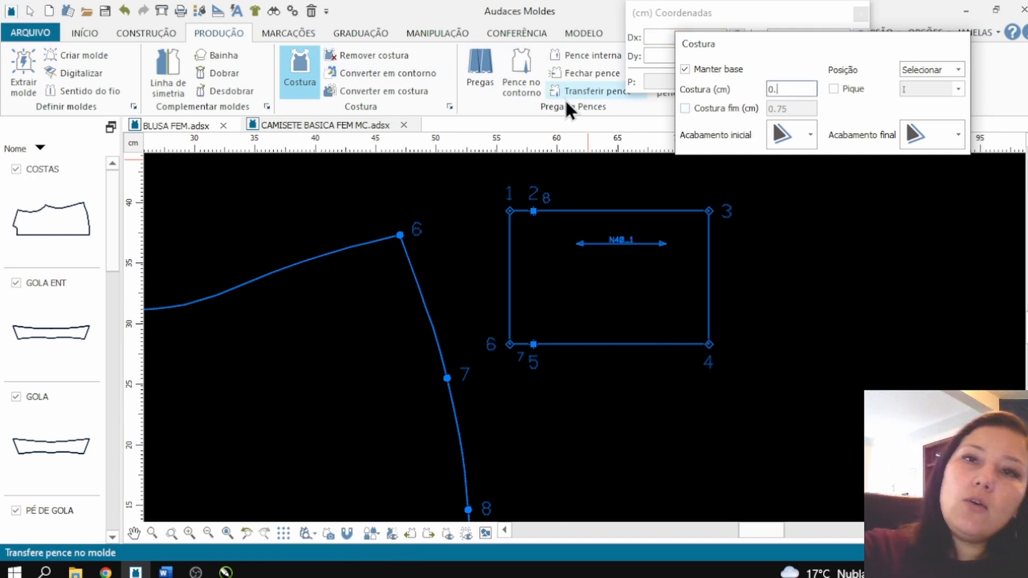
{"action": "type", "text": "1"}
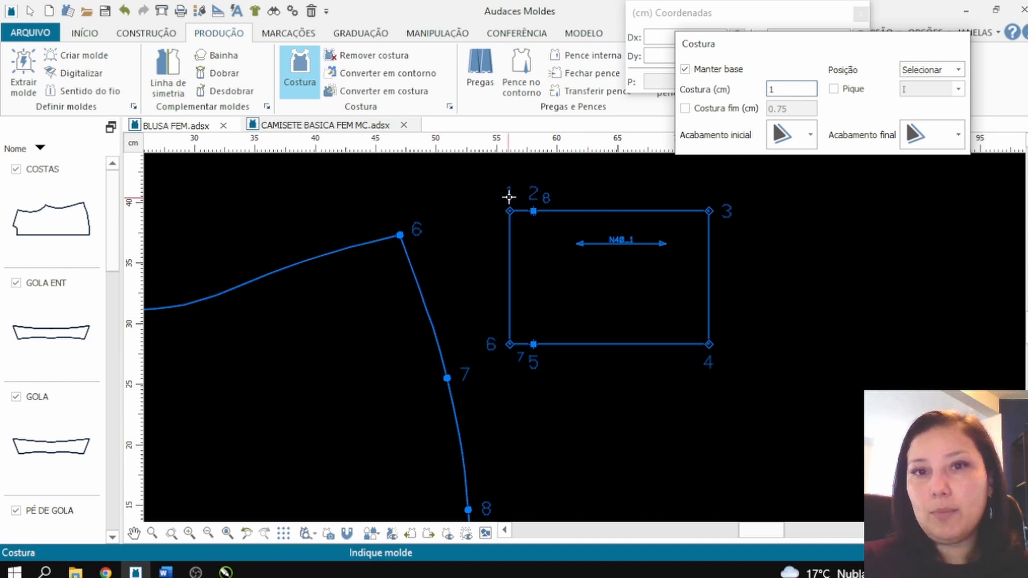
{"action": "left_click", "coordinate": [528, 212]}
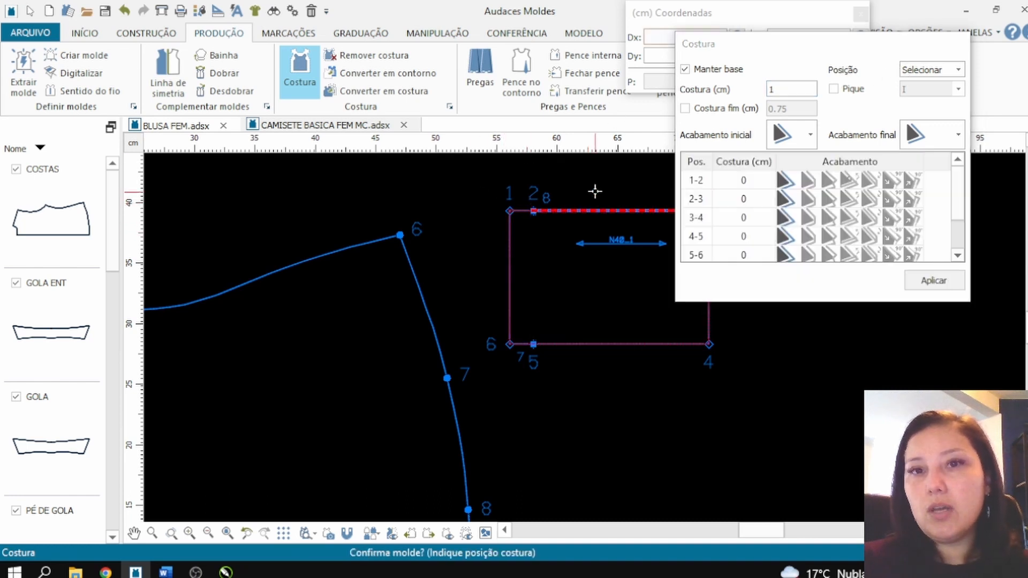
{"action": "left_click", "coordinate": [530, 210]}
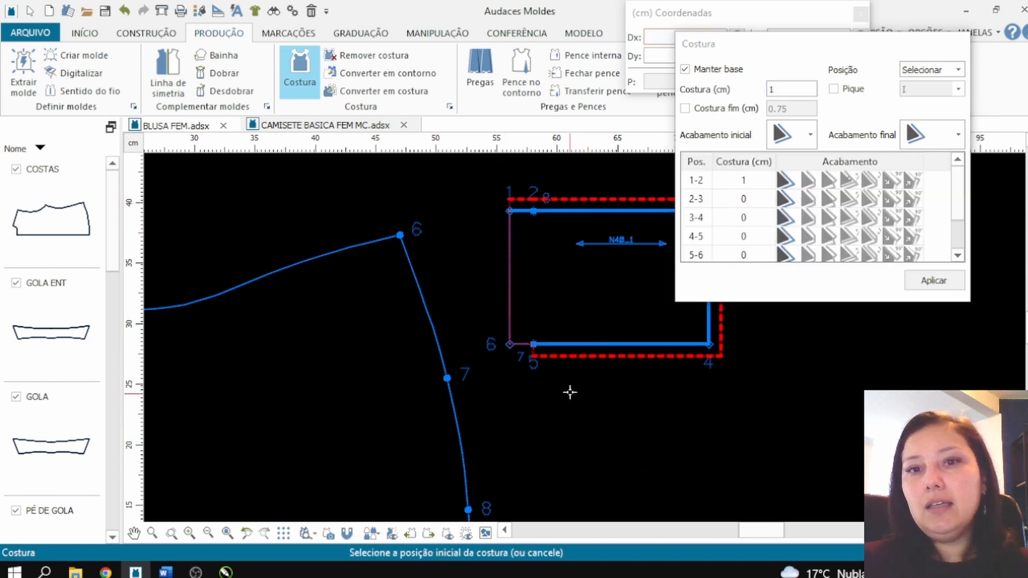
{"action": "left_click", "coordinate": [527, 345]}
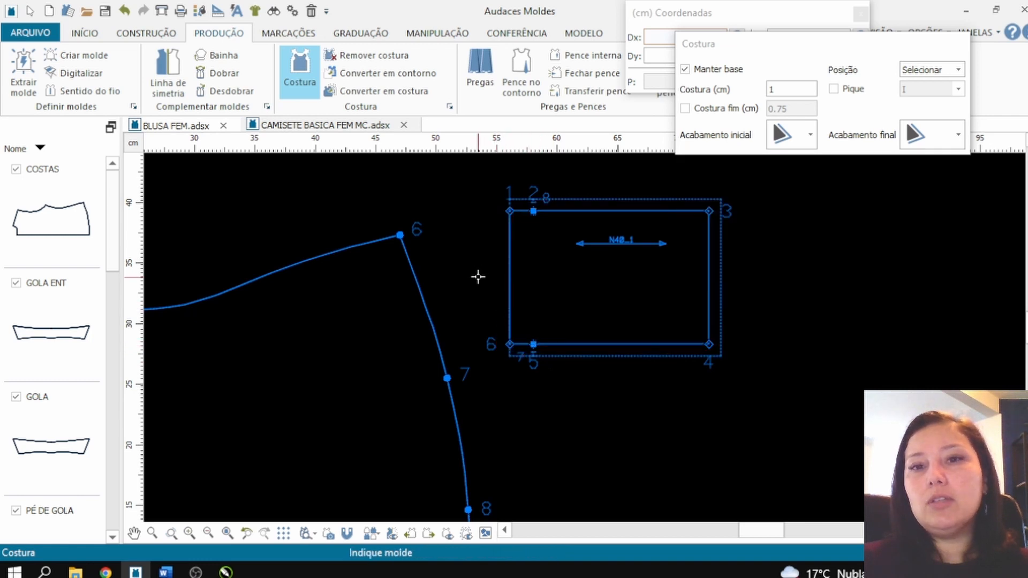
{"action": "scroll", "coordinate": [413, 271], "scroll_direction": "down", "scroll_amount": 1}
{"action": "scroll", "coordinate": [535, 300], "scroll_direction": "up", "scroll_amount": 1}
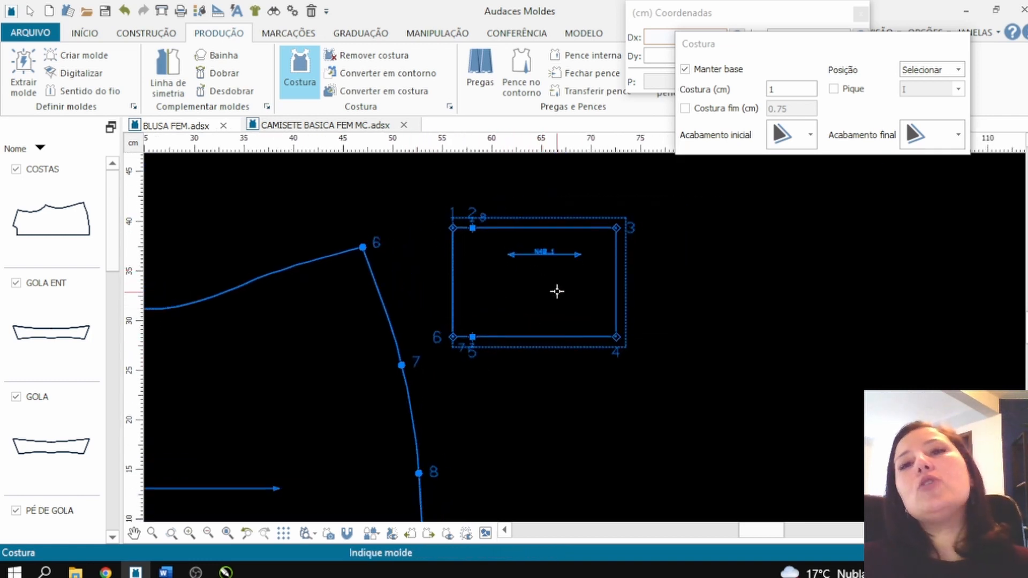
{"action": "scroll", "coordinate": [559, 288], "scroll_direction": "up", "scroll_amount": 1}
{"action": "key", "text": "Escape"}
Step: Hide the seam lines of the pattern pieces in the drawing view
{"action": "scroll", "coordinate": [435, 233], "scroll_direction": "down", "scroll_amount": 1}
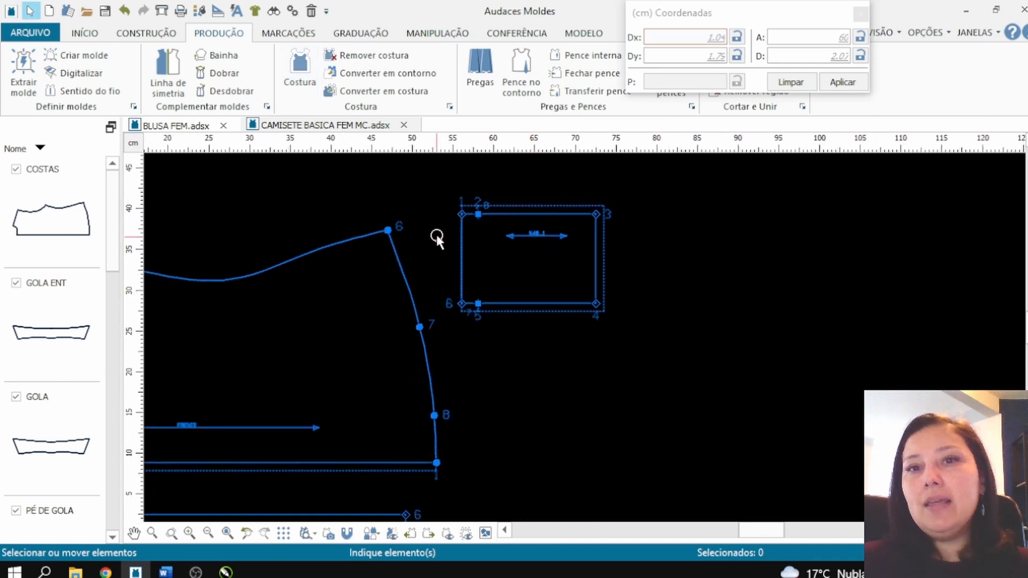
{"action": "scroll", "coordinate": [588, 252], "scroll_direction": "up", "scroll_amount": 1}
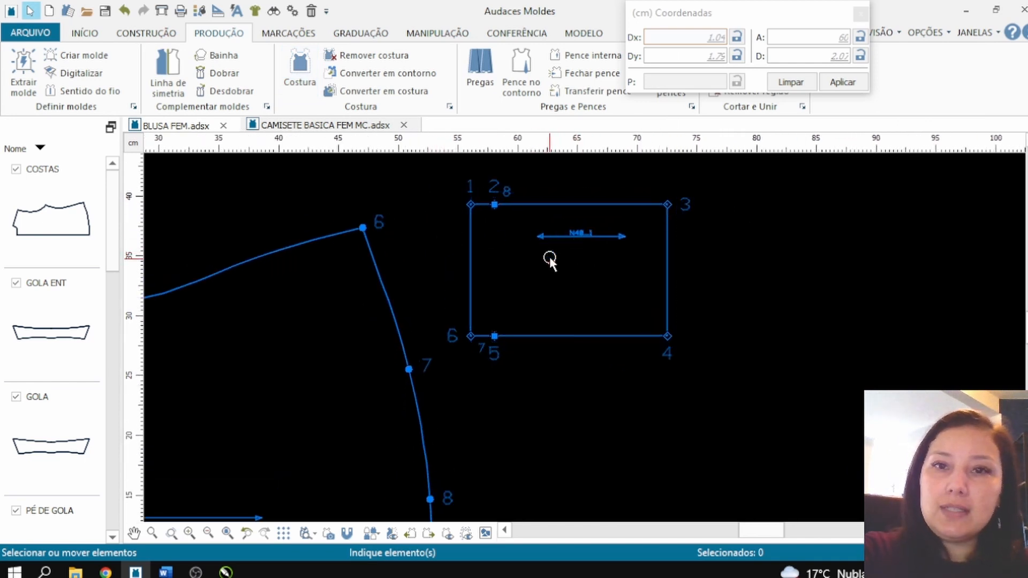
{"action": "left_click", "coordinate": [467, 533]}
{"action": "scroll", "coordinate": [609, 329], "scroll_direction": "down", "scroll_amount": 1}
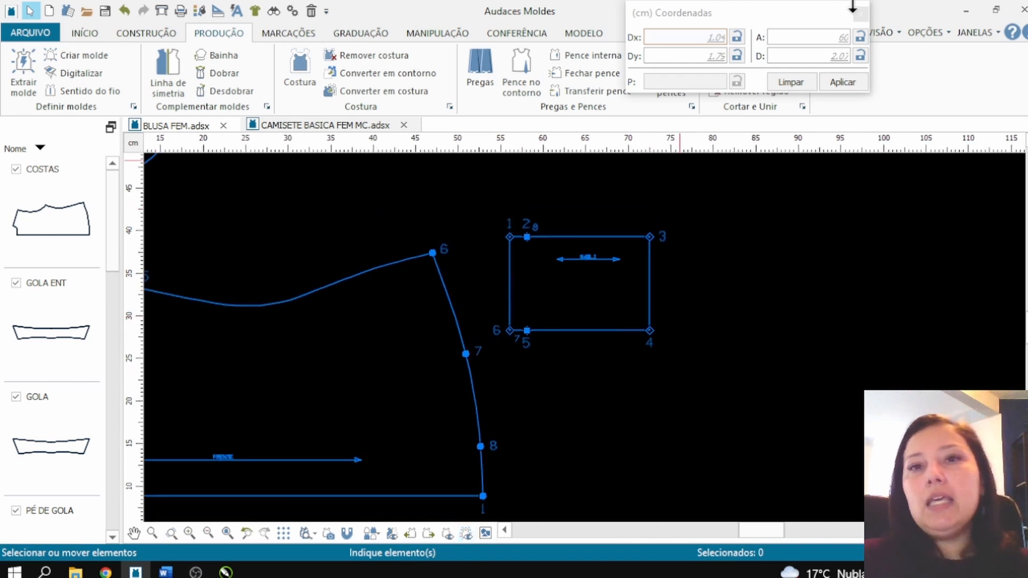
Step: Round the pocket piece's two corners opposite the hem, points 3 and 4, with a 3 cm radius
{"action": "left_click_drag", "start_coordinate": [747, 6], "coordinate": [884, 181]}
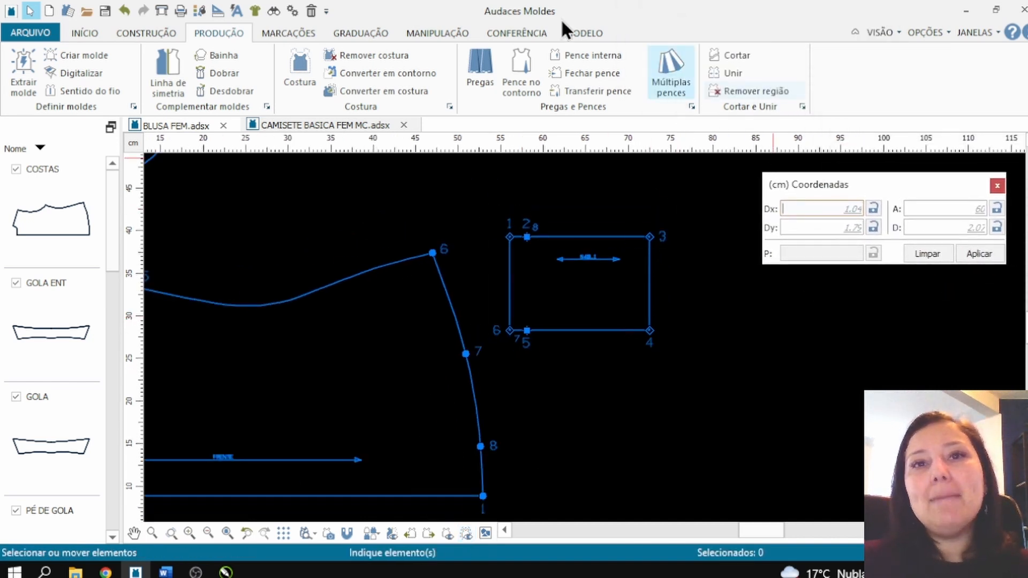
{"action": "left_click", "coordinate": [500, 29]}
{"action": "left_click", "coordinate": [453, 32]}
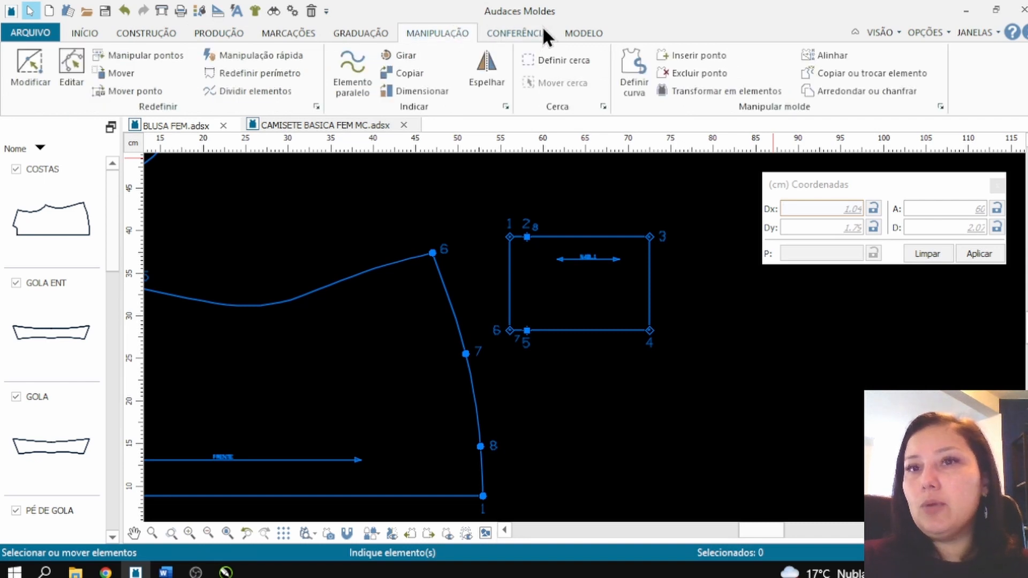
{"action": "left_click", "coordinate": [865, 93]}
{"action": "left_click_drag", "start_coordinate": [814, 49], "coordinate": [866, 92]}
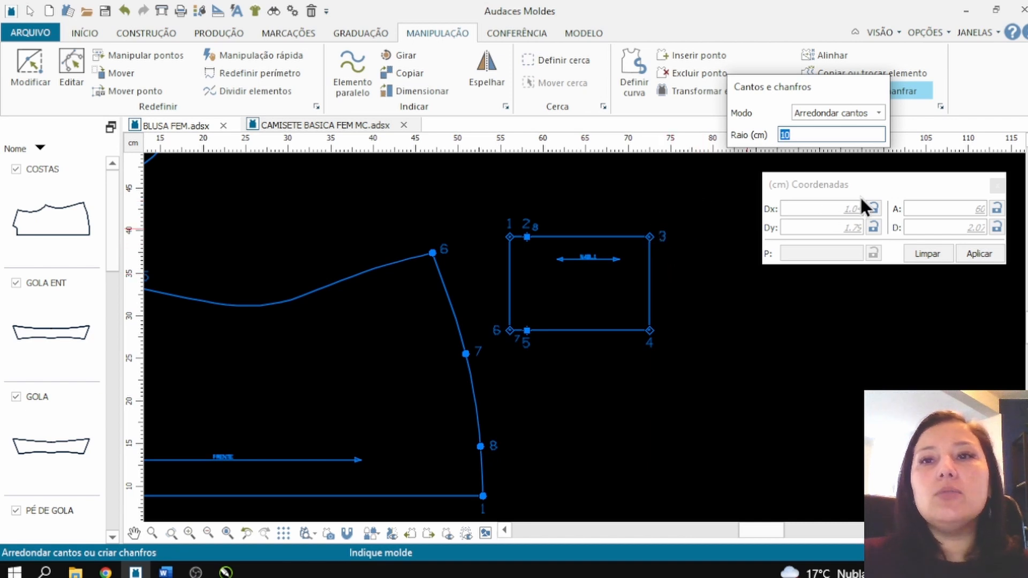
{"action": "type", "text": "3"}
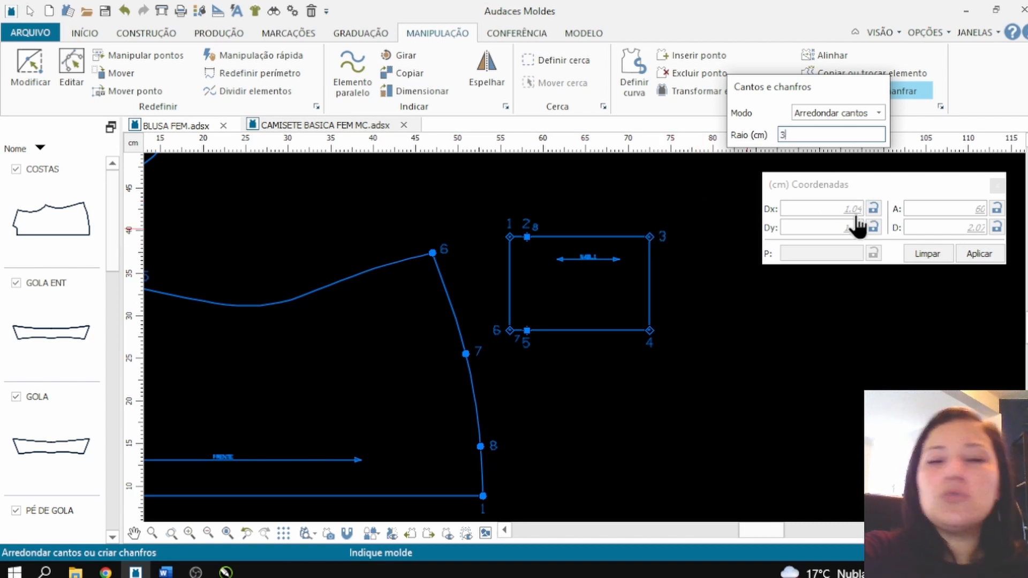
{"action": "left_click", "coordinate": [650, 238]}
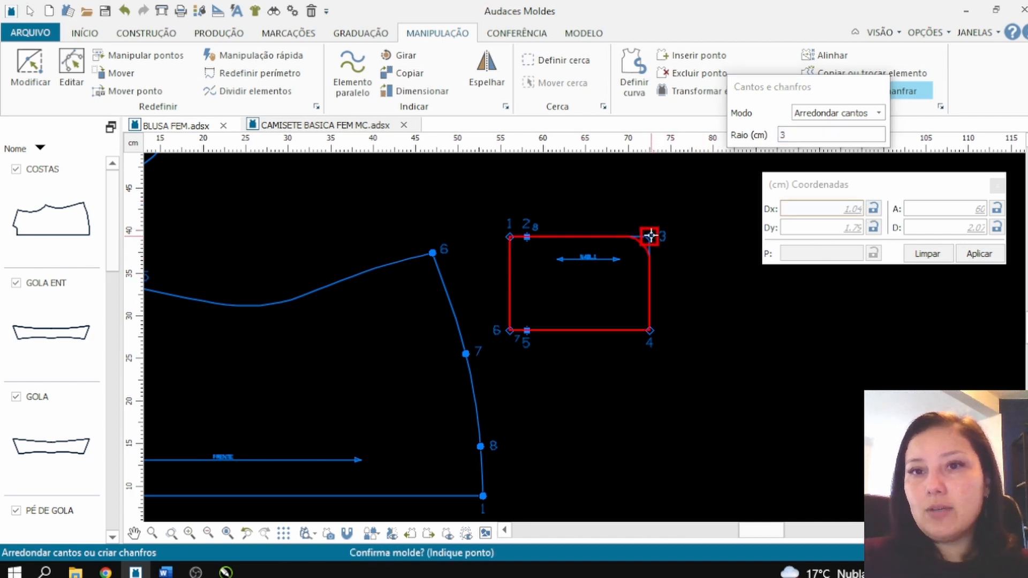
{"action": "left_click", "coordinate": [651, 236]}
{"action": "left_click", "coordinate": [650, 331]}
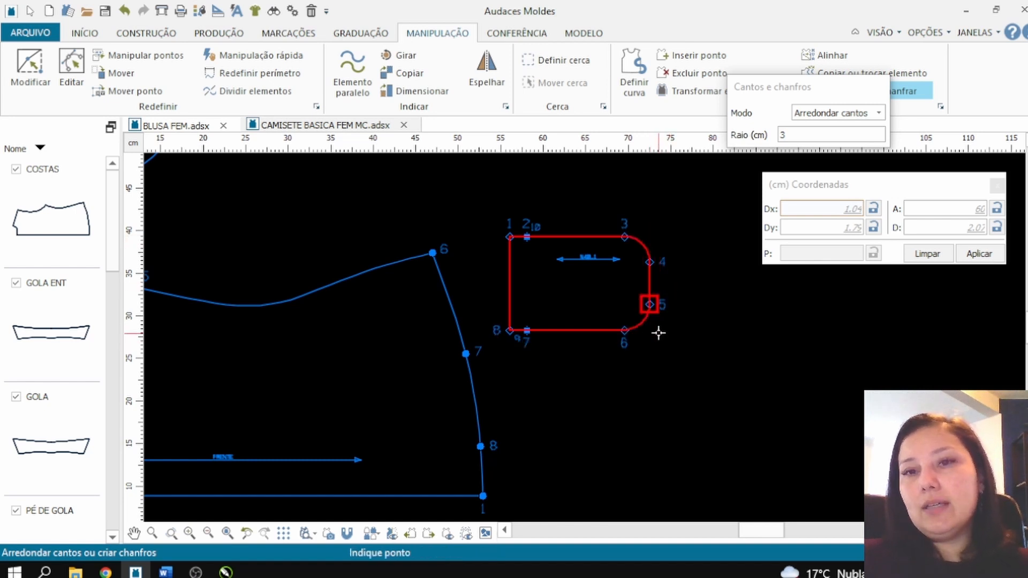
Step: Undo both corner roundings on the pocket piece
{"action": "scroll", "coordinate": [625, 277], "scroll_direction": "up", "scroll_amount": 1}
{"action": "scroll", "coordinate": [625, 277], "scroll_direction": "up", "scroll_amount": 2}
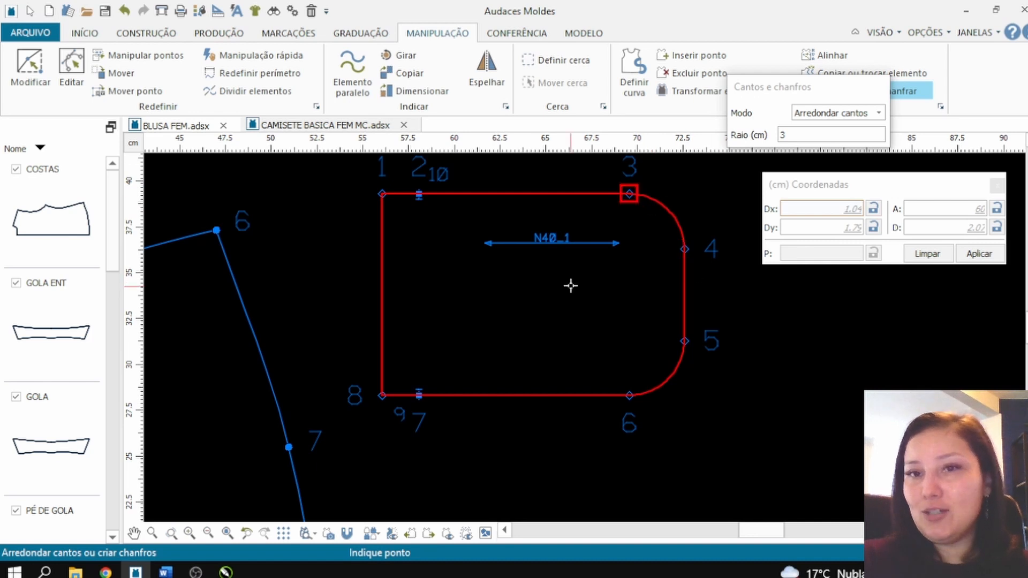
{"action": "scroll", "coordinate": [468, 307], "scroll_direction": "down", "scroll_amount": 2}
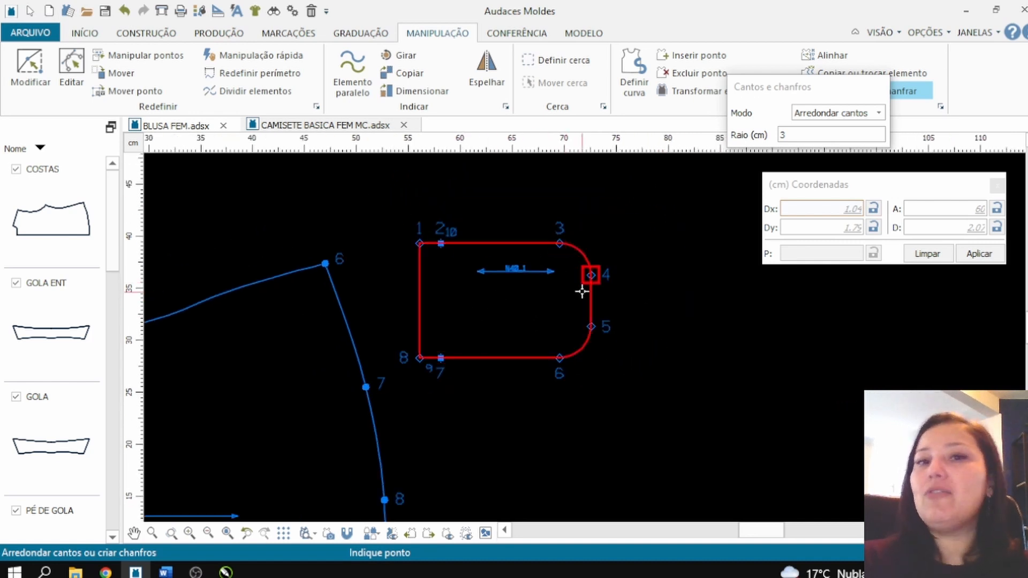
{"action": "scroll", "coordinate": [581, 287], "scroll_direction": "up", "scroll_amount": 1}
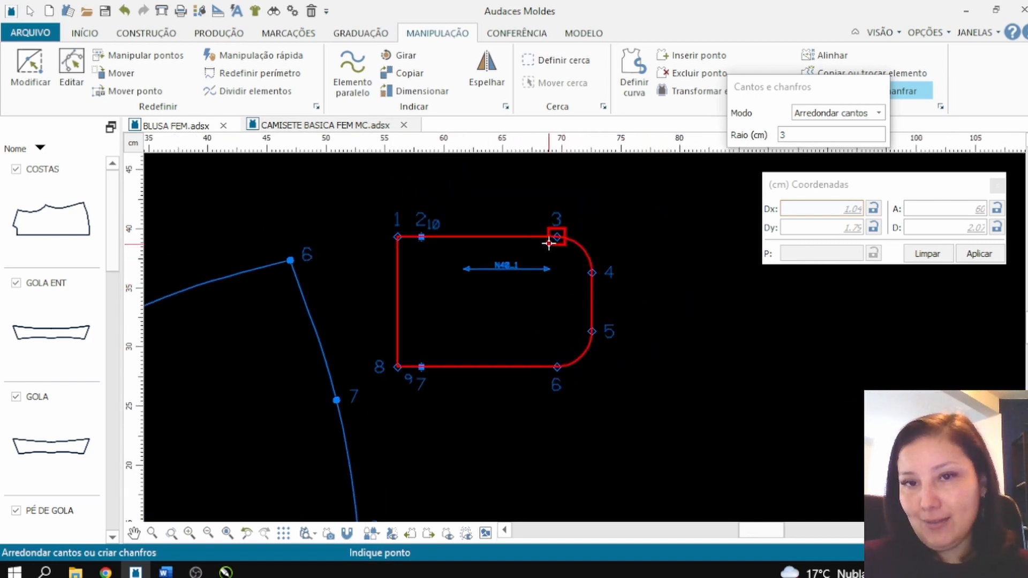
{"action": "left_click", "coordinate": [124, 11]}
{"action": "left_click", "coordinate": [124, 10]}
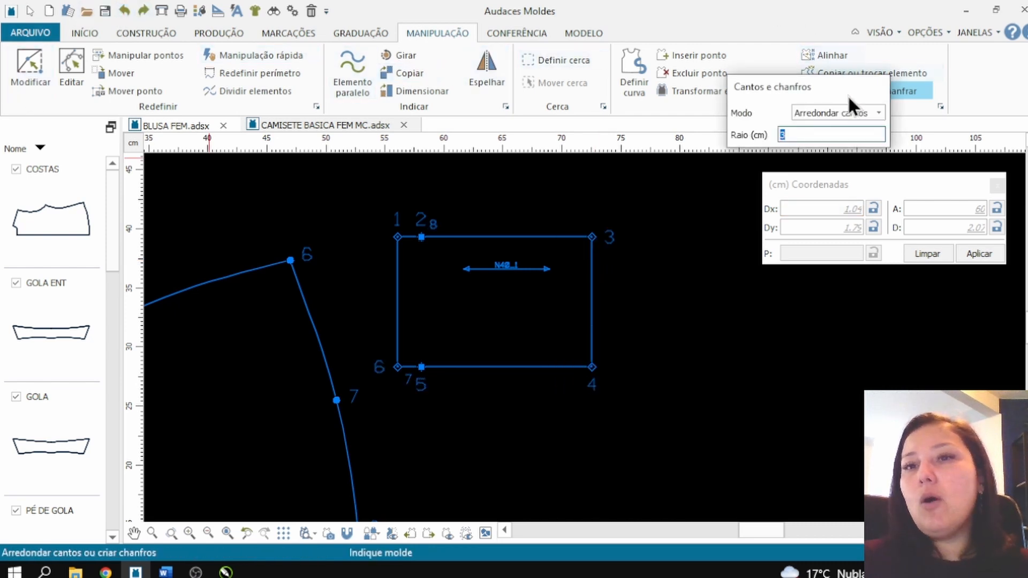
Step: Chamfer the pocket's upper corner opposite the hem, point 3, with Perímetro 1 of 3 cm and Perímetro 2 of 2 cm
{"action": "left_click", "coordinate": [855, 113]}
{"action": "left_click", "coordinate": [835, 137]}
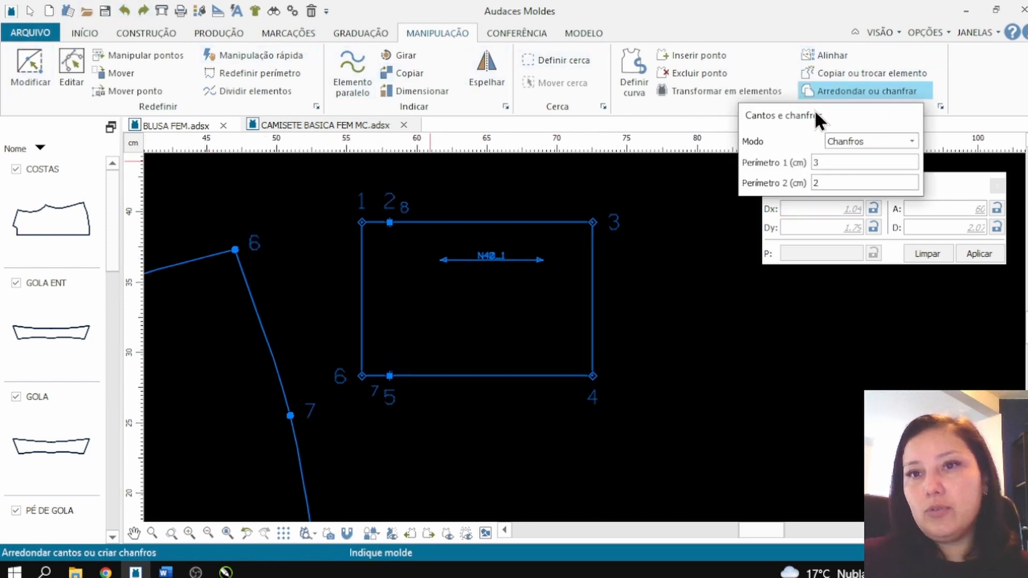
{"action": "left_click", "coordinate": [844, 182]}
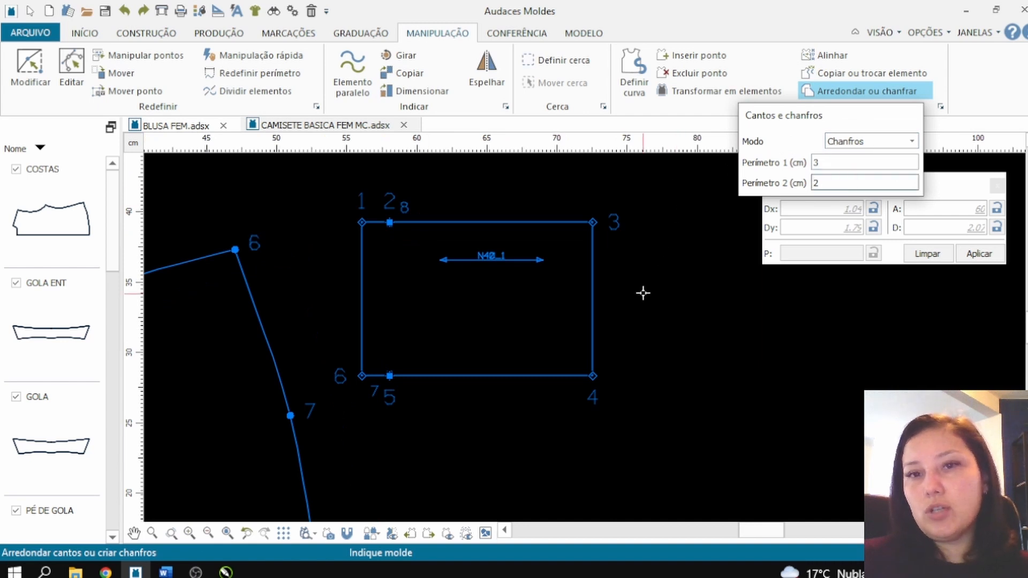
{"action": "left_click", "coordinate": [591, 284]}
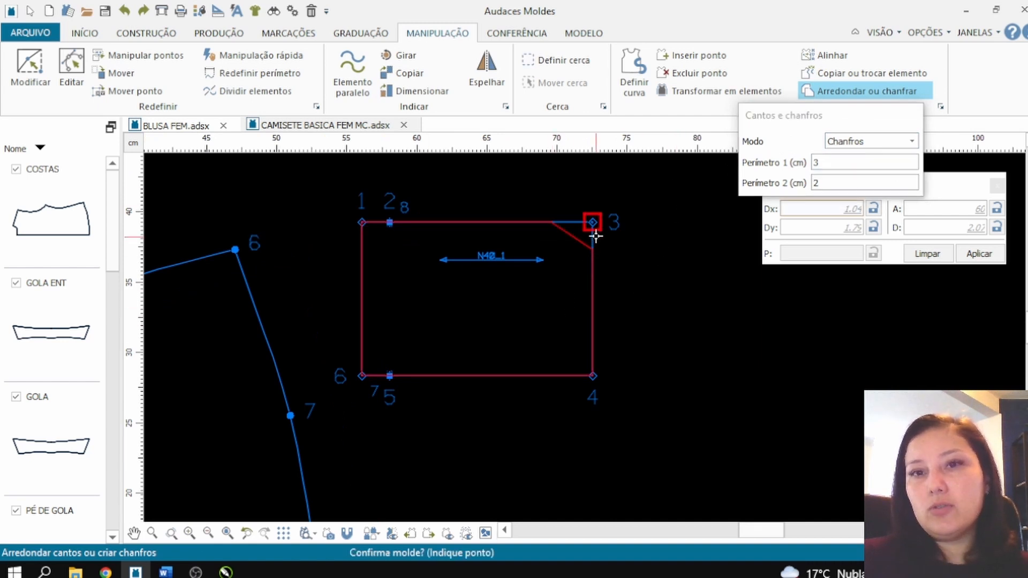
{"action": "left_click", "coordinate": [595, 234]}
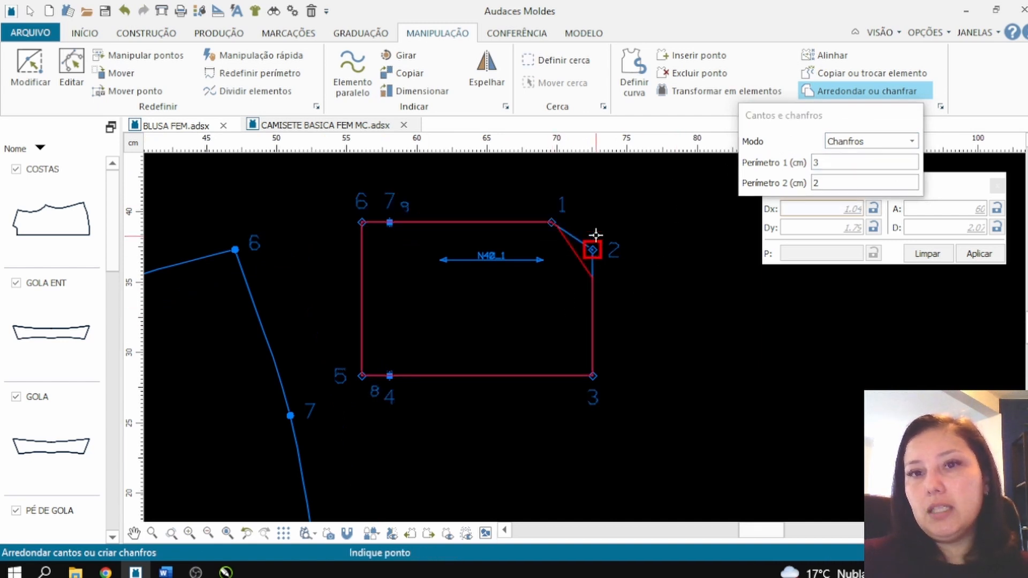
{"action": "right_click", "coordinate": [634, 233]}
Step: Chamfer the pocket's lower corner opposite the hem with Perímetro 1 of 2 cm and Perímetro 2 of 3 cm
{"action": "left_click", "coordinate": [820, 158]}
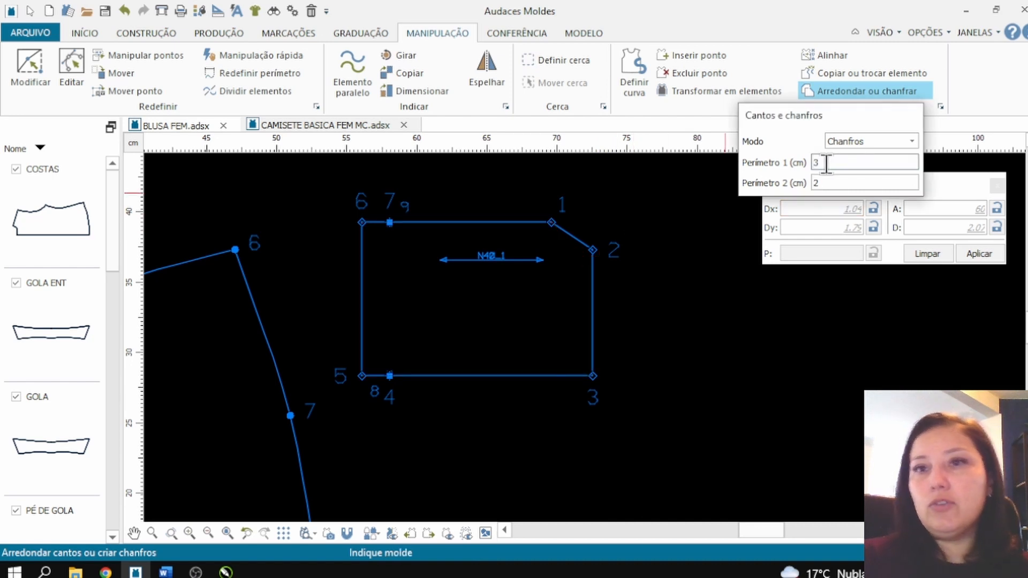
{"action": "left_click_drag", "start_coordinate": [826, 164], "coordinate": [788, 161]}
{"action": "type", "text": "2"}
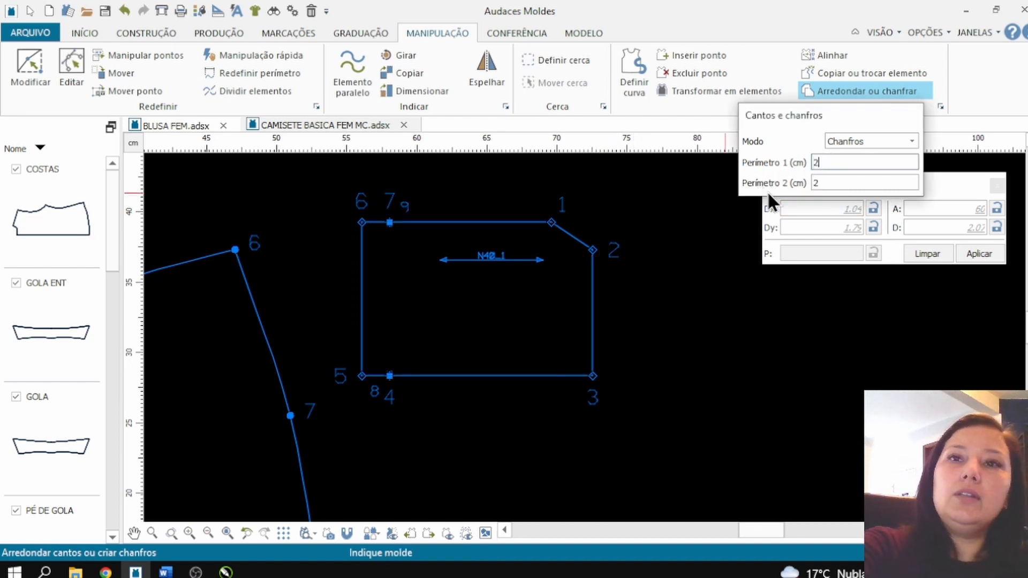
{"action": "key", "text": "Tab"}
{"action": "type", "text": "3"}
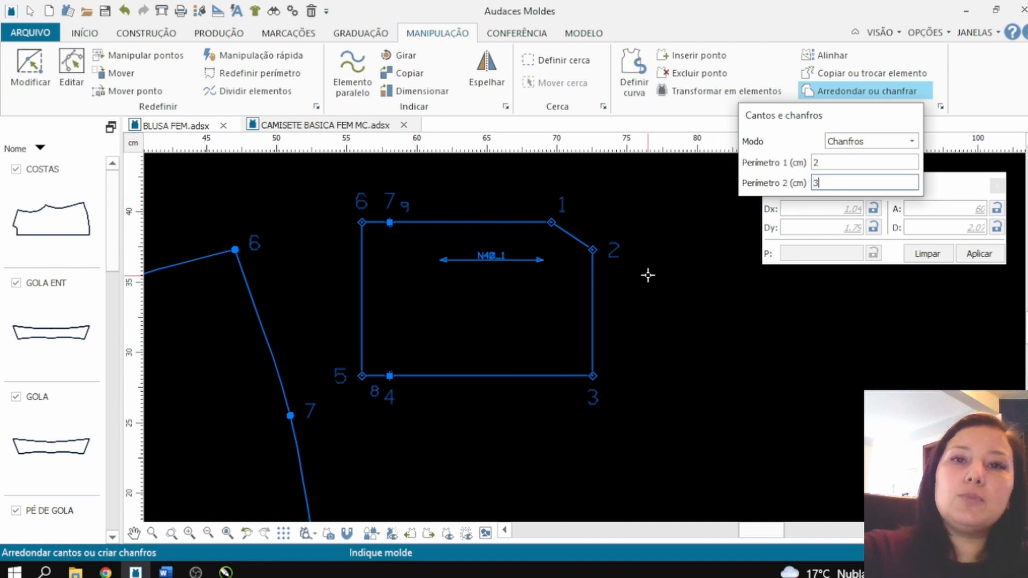
{"action": "left_click", "coordinate": [590, 370]}
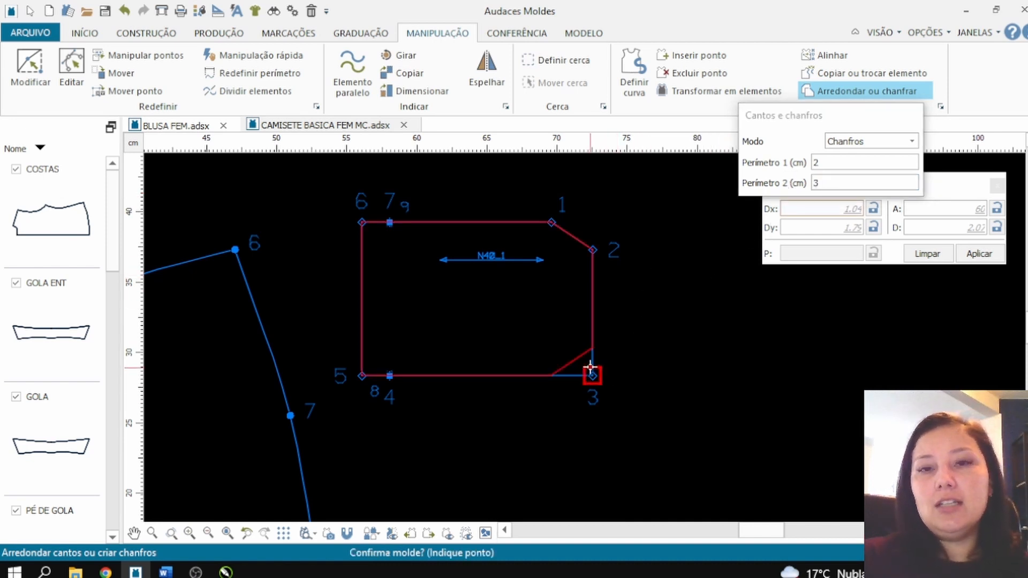
{"action": "left_click", "coordinate": [591, 368]}
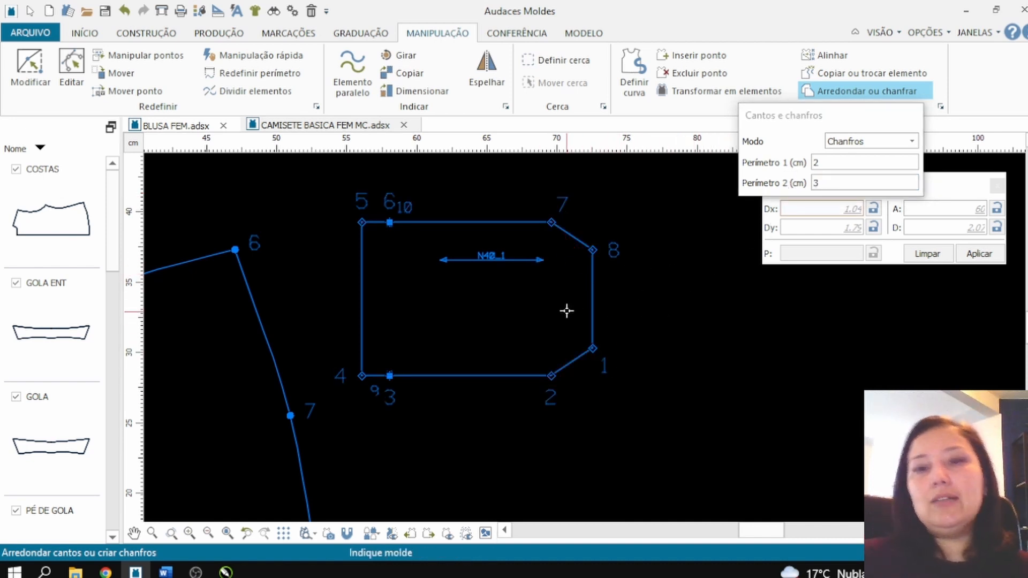
{"action": "scroll", "coordinate": [464, 297], "scroll_direction": "down", "scroll_amount": 1}
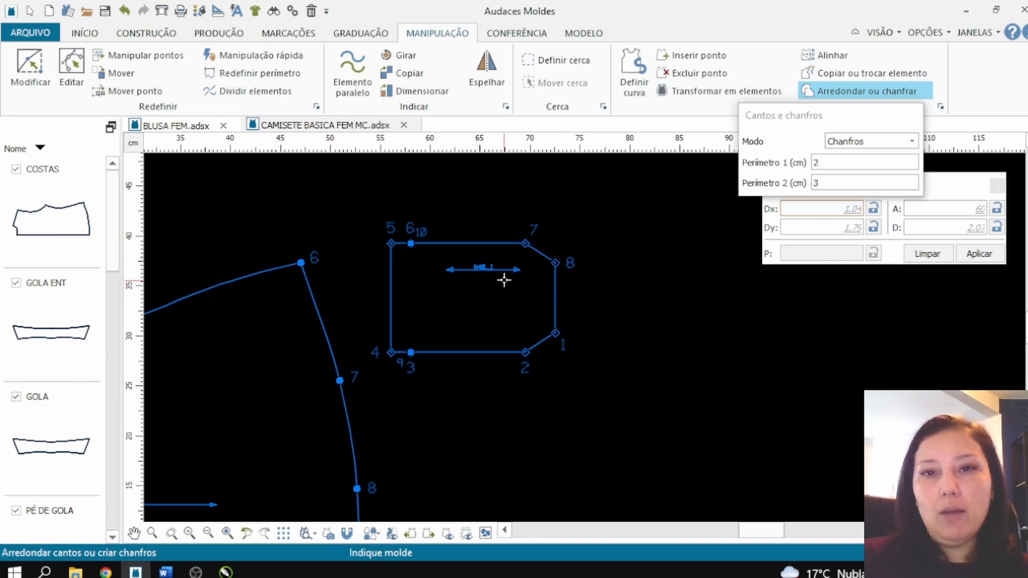
{"action": "scroll", "coordinate": [460, 262], "scroll_direction": "up", "scroll_amount": 1}
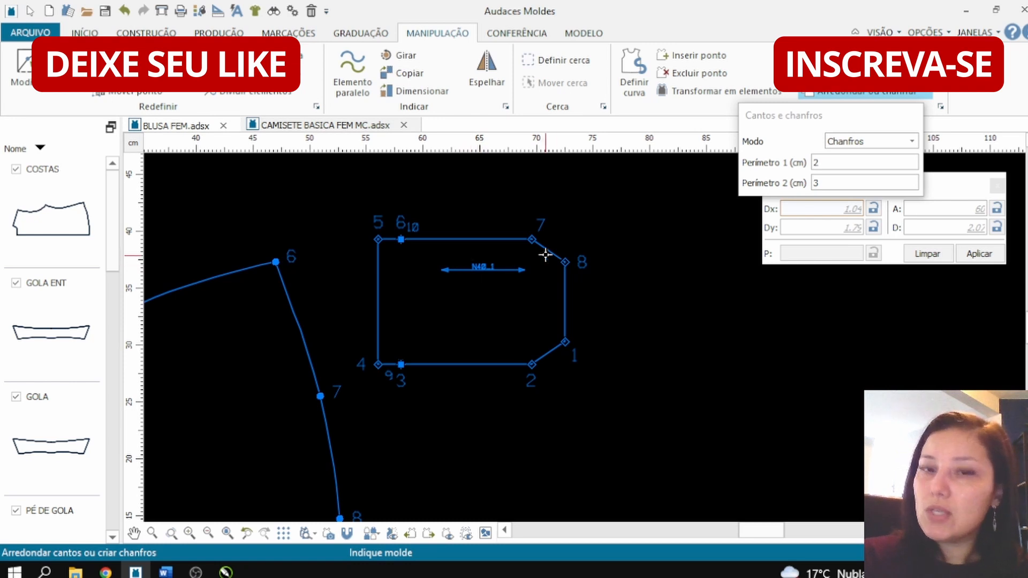